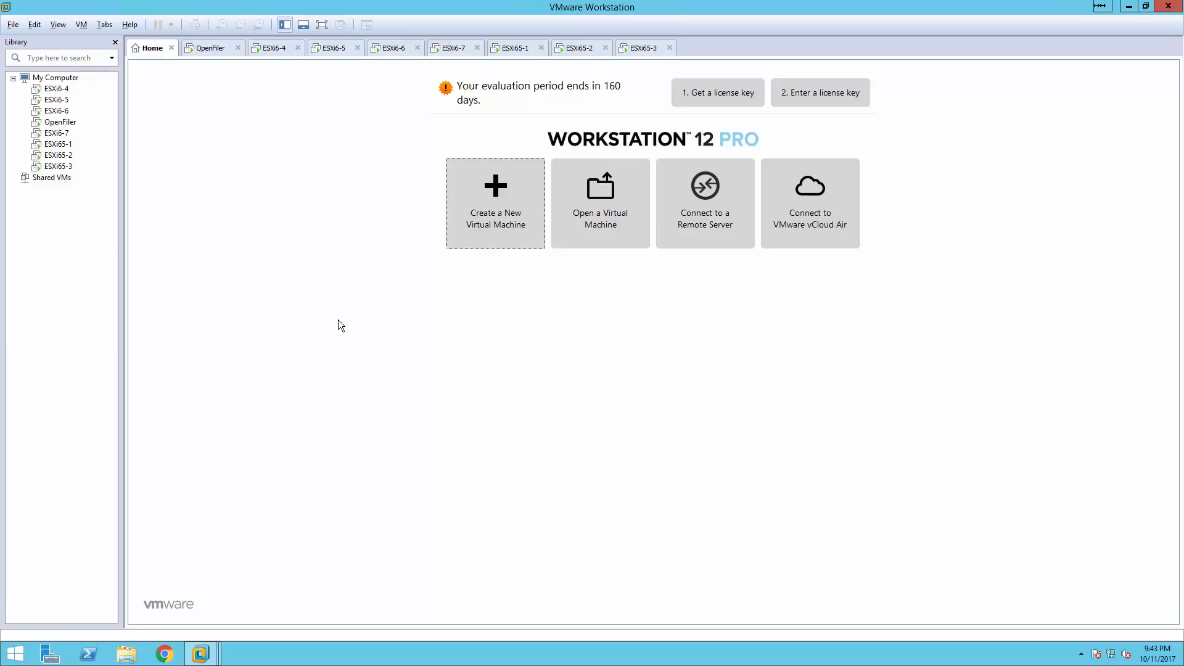
Check the ESXi65-1, ESXi65-2 and ESXi65-3 host consoles, then return to the Workstation home page.
{"action": "left_click", "coordinate": [504, 50]}
{"action": "left_click", "coordinate": [574, 49]}
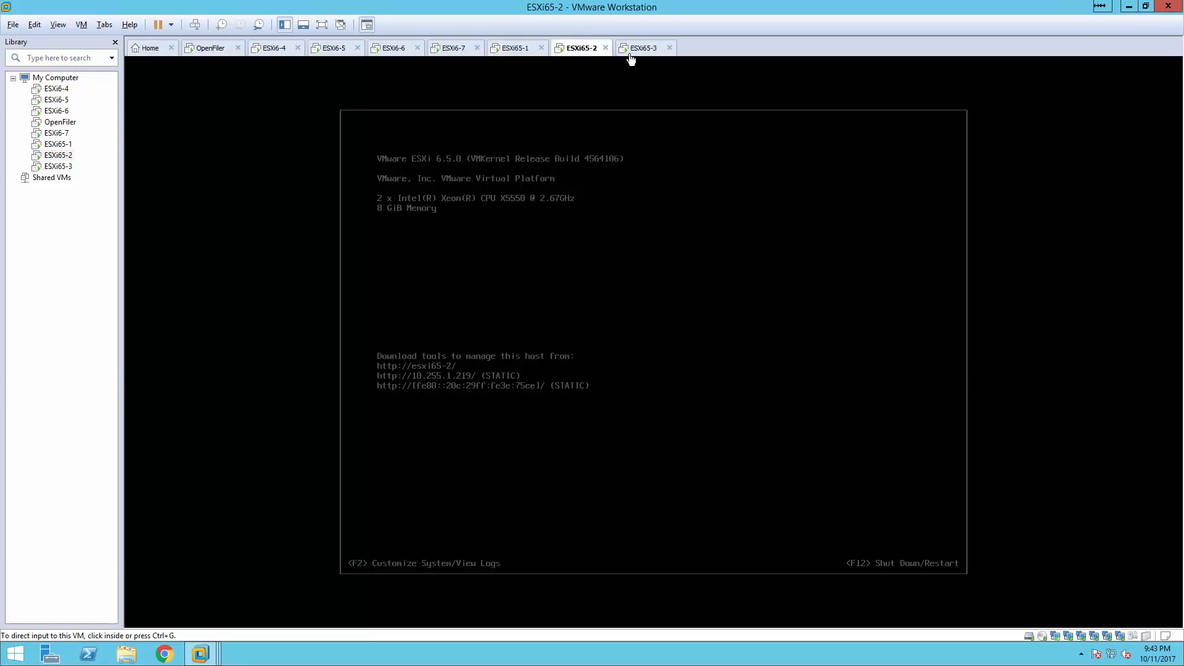
{"action": "left_click", "coordinate": [630, 54]}
{"action": "left_click", "coordinate": [502, 53]}
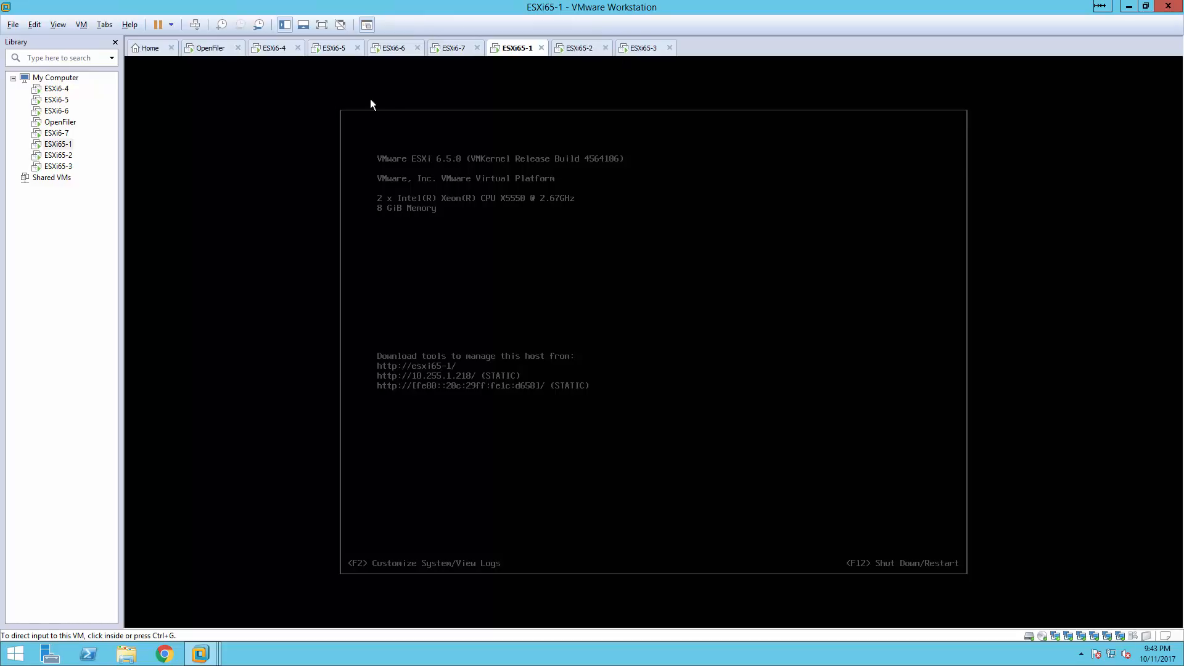
{"action": "left_click", "coordinate": [135, 48]}
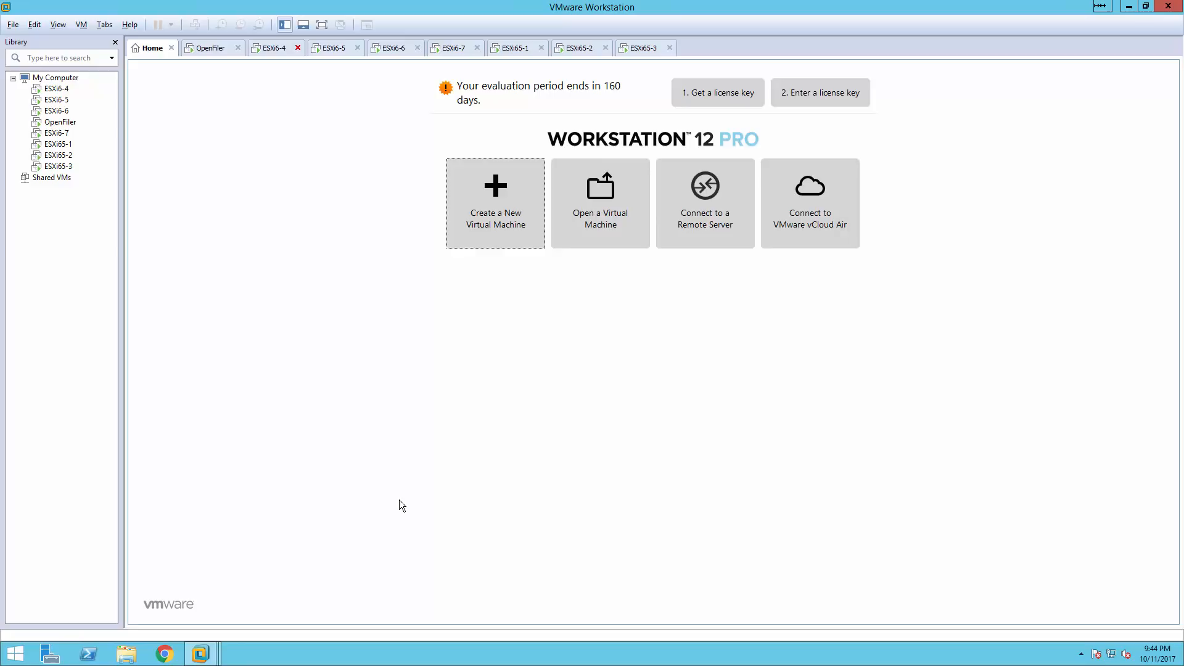
{"action": "left_click", "coordinate": [497, 203]}
Start a Typical new virtual machine installing from the ESXi 6.5.0 installer ISO.
{"action": "left_click", "coordinate": [507, 187]}
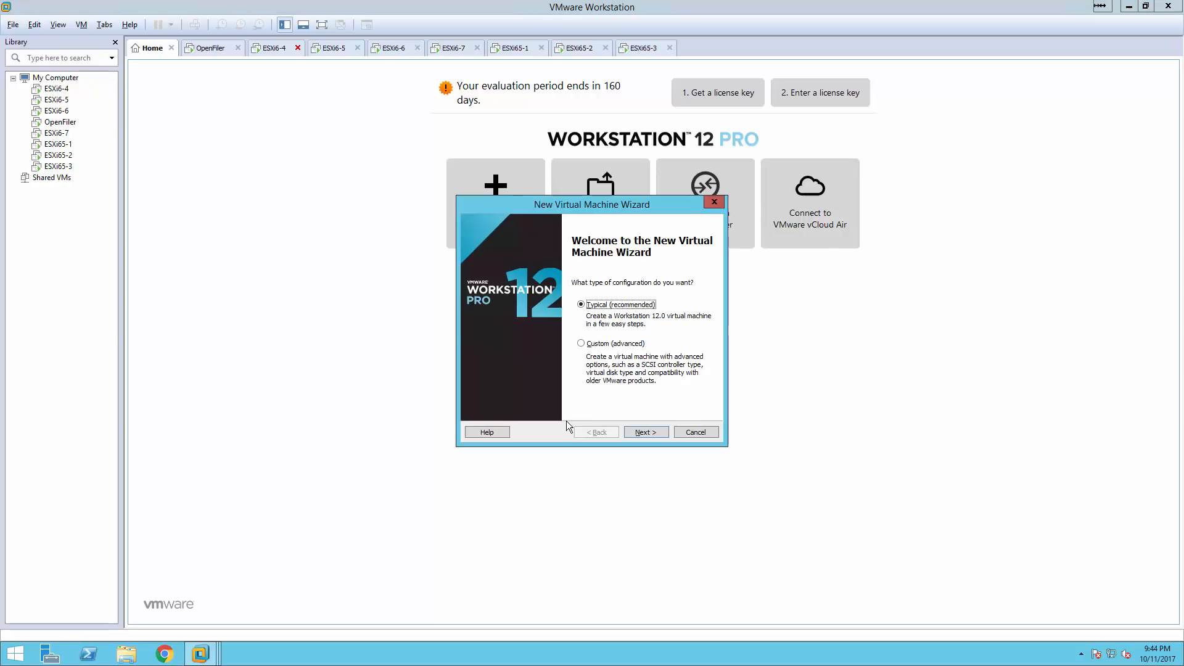
{"action": "left_click", "coordinate": [637, 433]}
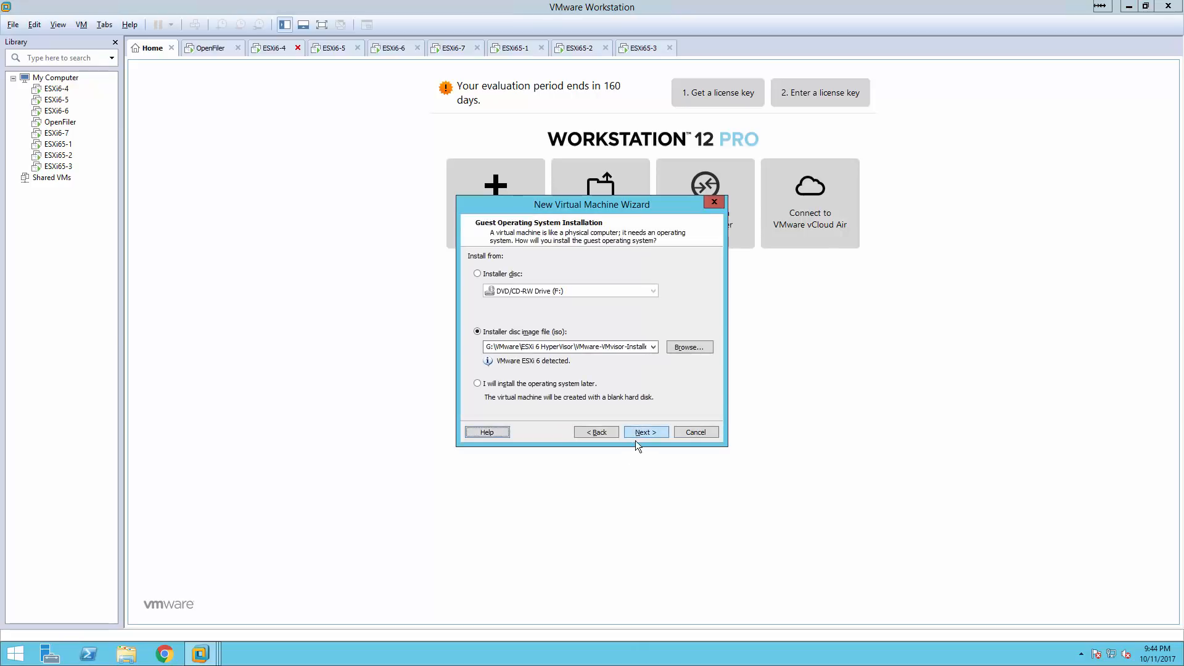
{"action": "left_click", "coordinate": [652, 347]}
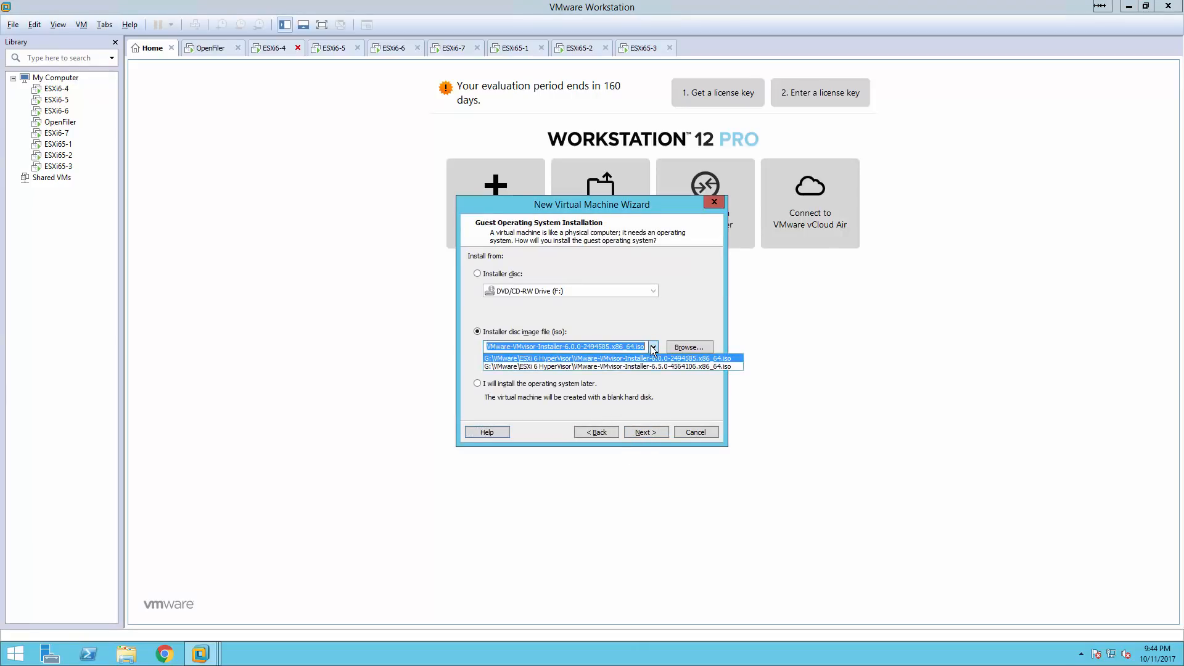
{"action": "left_click", "coordinate": [606, 366]}
{"action": "left_click", "coordinate": [644, 431]}
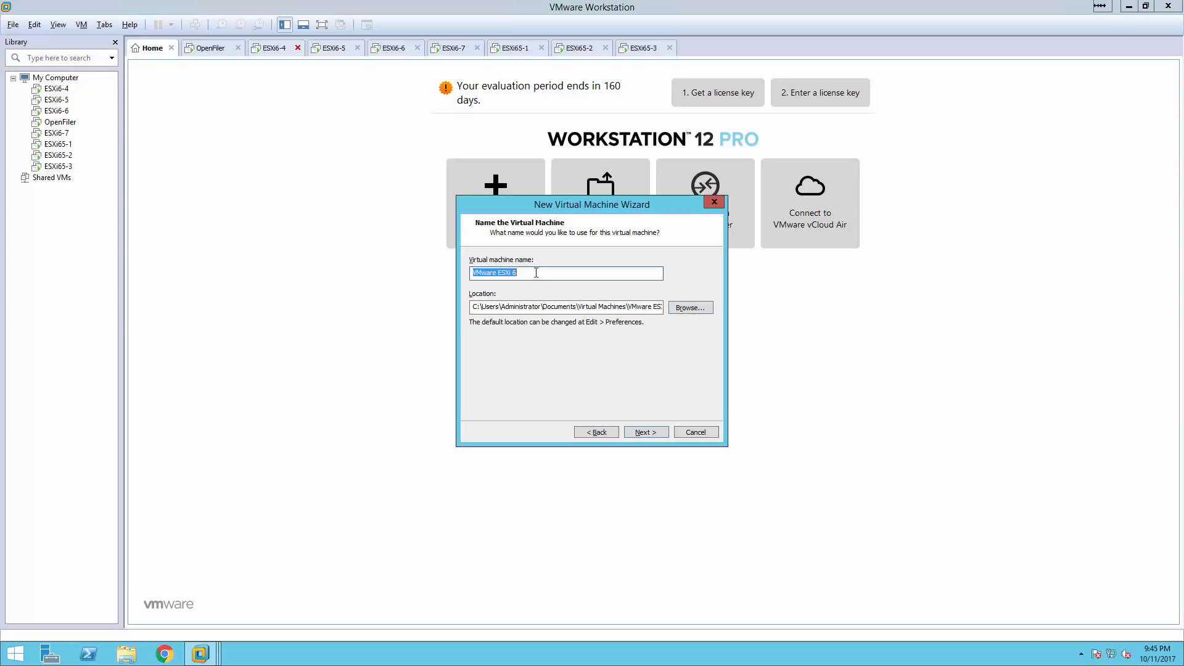
Name the machine ESXi65-4 with location G:\VMs\ESXi65-4 and move on to disk capacity.
{"action": "type", "text": "ESXi"}
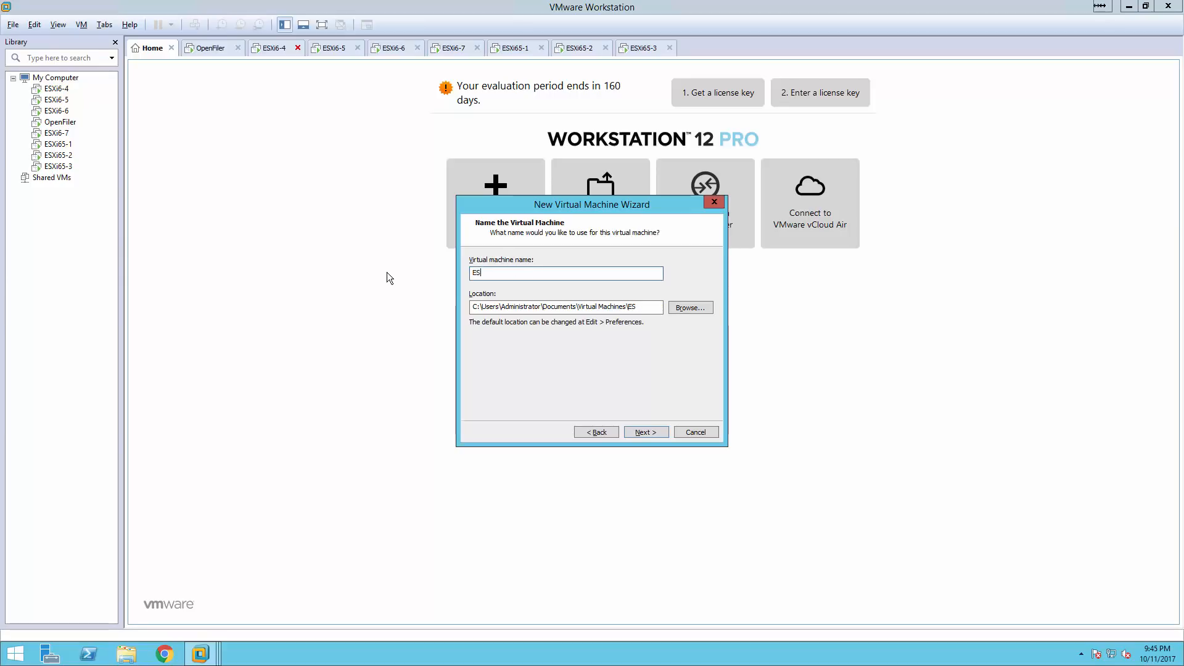
{"action": "type", "text": "65-4"}
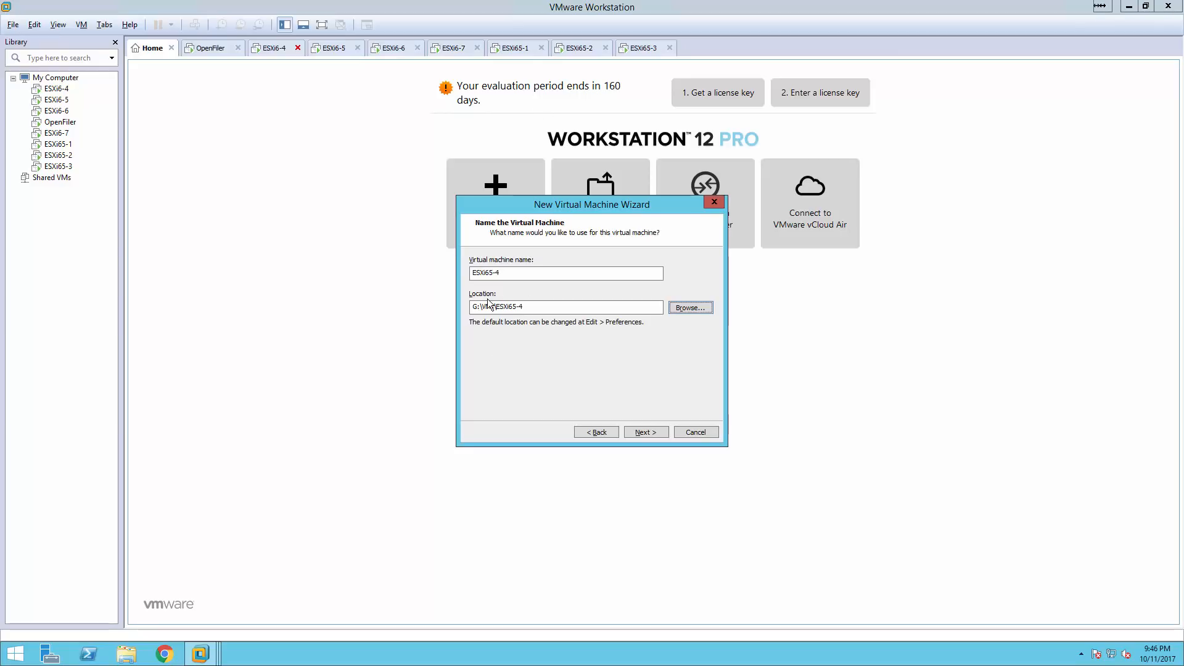
{"action": "left_click", "coordinate": [642, 434]}
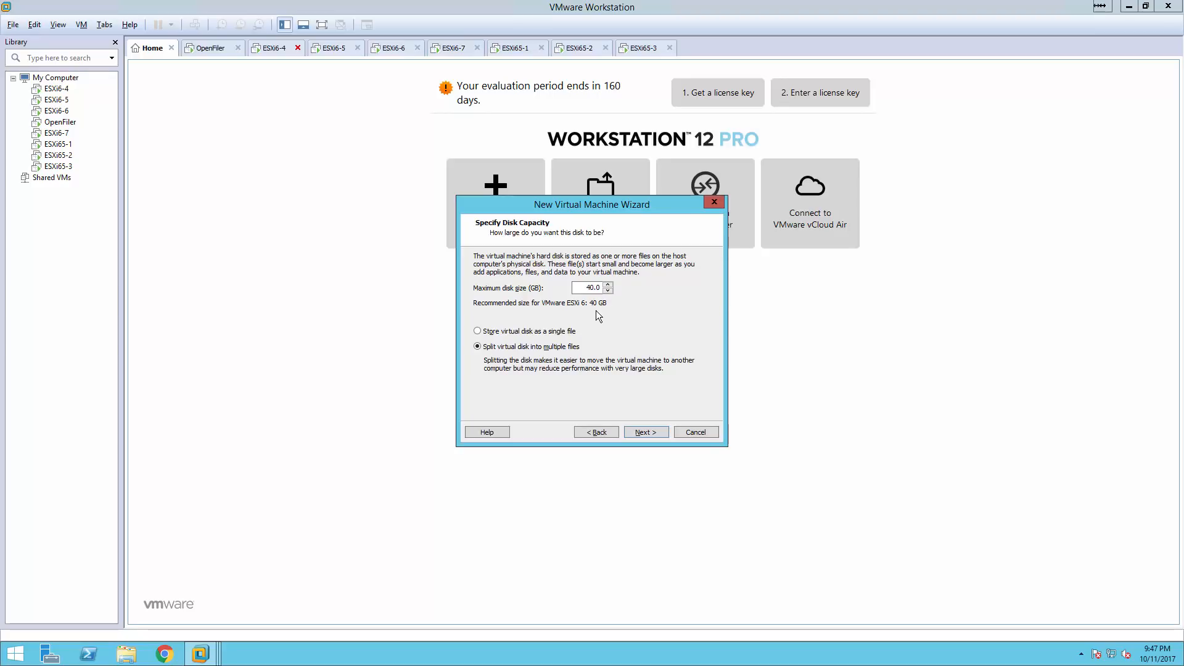
Accept the 40 GB disk split into multiple files and open Customize Hardware.
{"action": "left_click", "coordinate": [645, 431]}
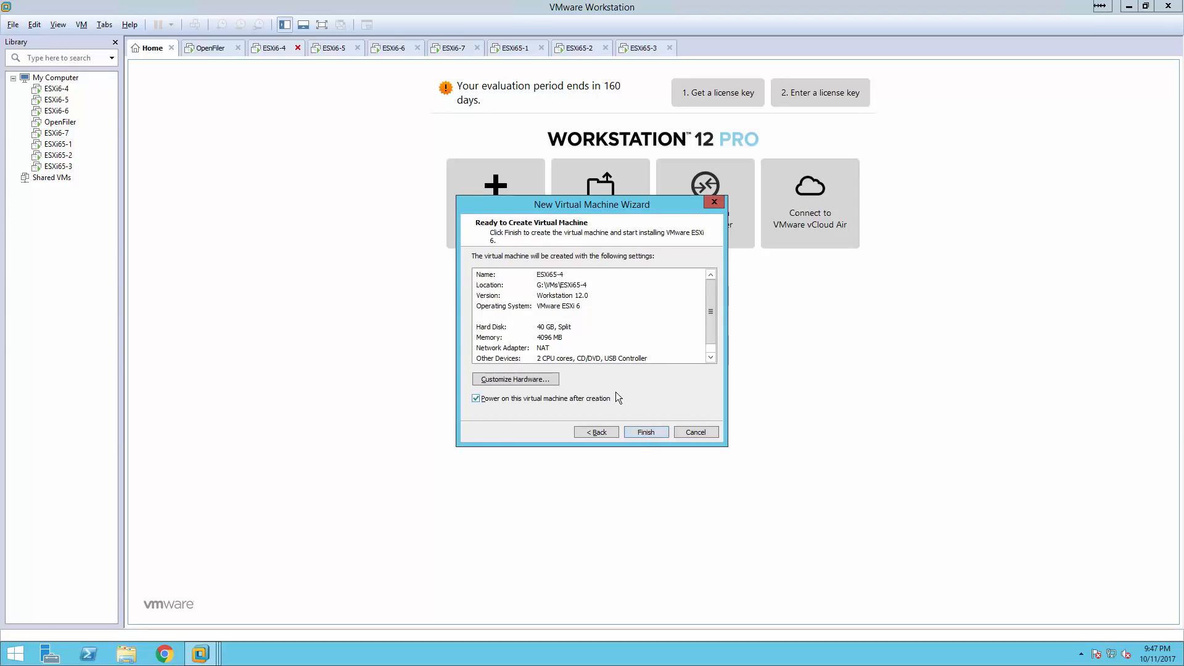
{"action": "left_click", "coordinate": [537, 380]}
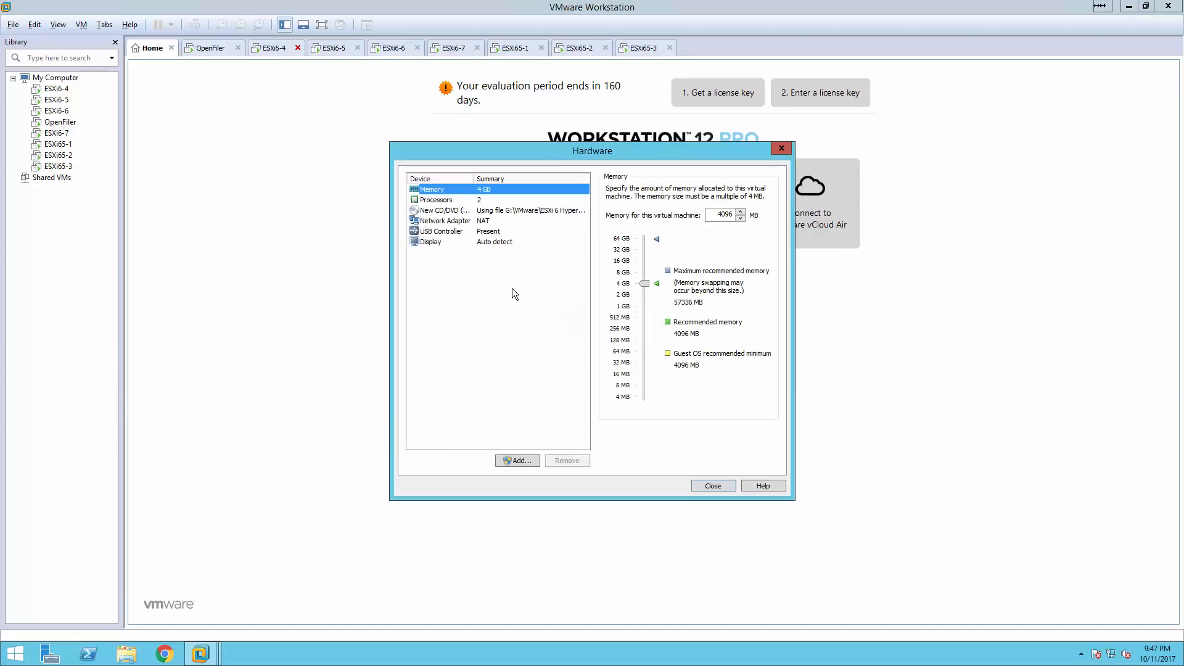
Give ESXi65-4 8192 MB memory and a Bridged adapter replicating physical connection state.
{"action": "left_click", "coordinate": [632, 272]}
{"action": "left_click", "coordinate": [487, 200]}
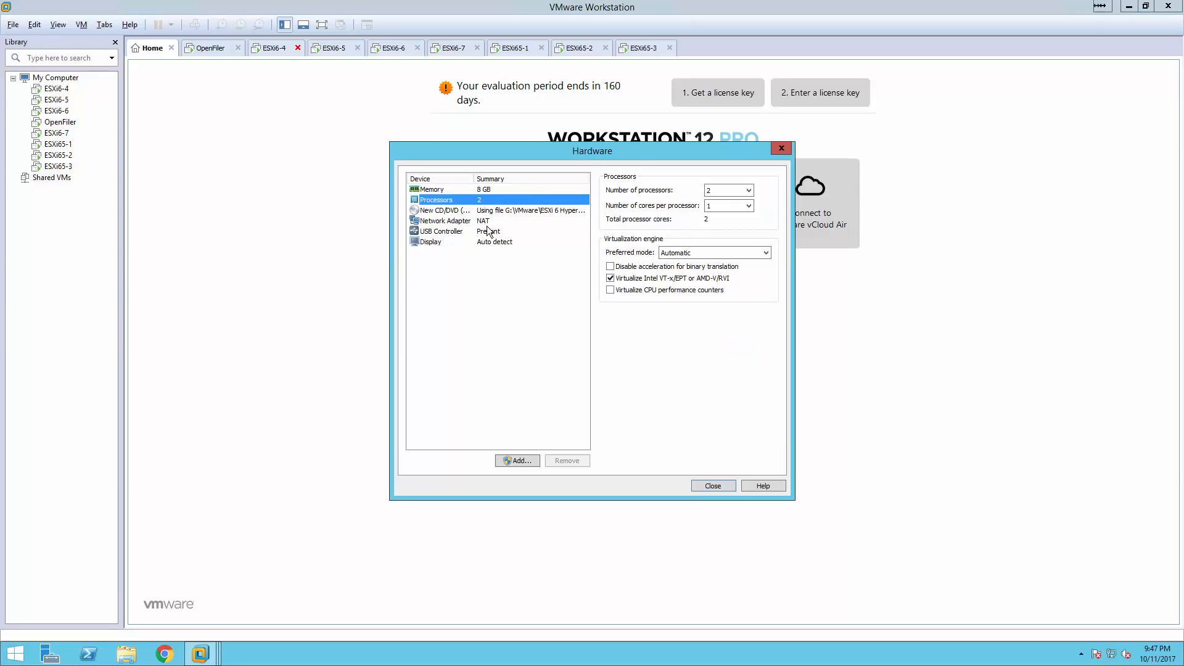
{"action": "left_click", "coordinate": [488, 222]}
{"action": "left_click", "coordinate": [631, 234]}
{"action": "left_click", "coordinate": [635, 248]}
{"action": "left_click", "coordinate": [555, 278]}
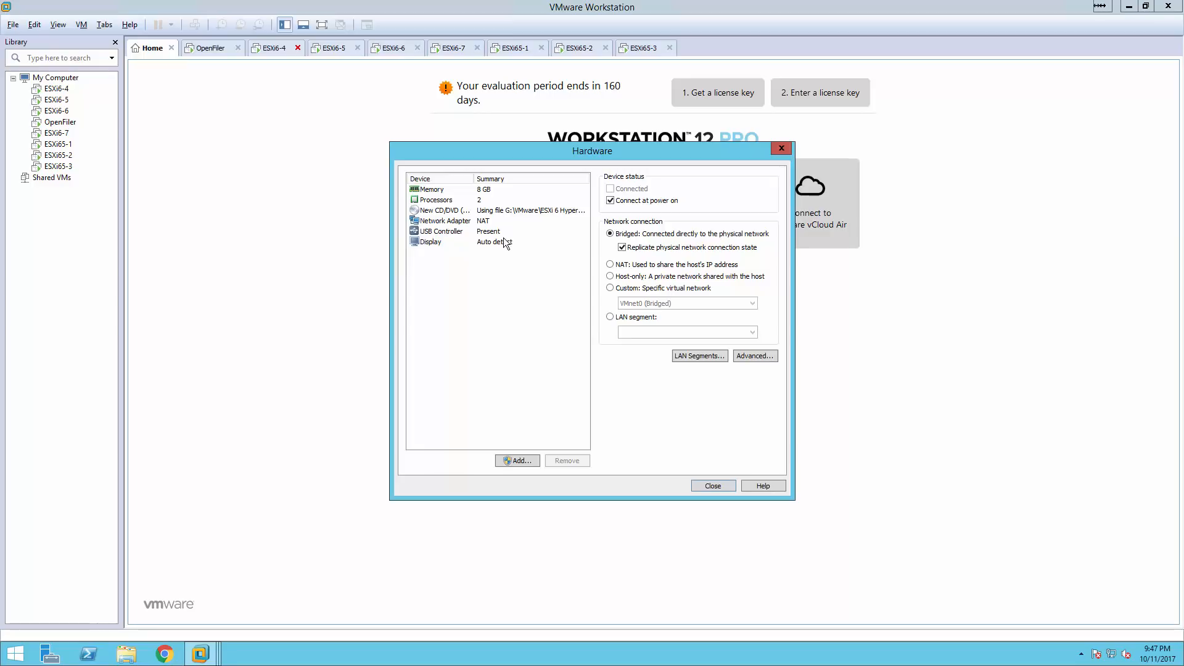
Finish creating ESXi65-4, power it on and boot straight into the ESXi 6.5.0 installer.
{"action": "left_click", "coordinate": [704, 487]}
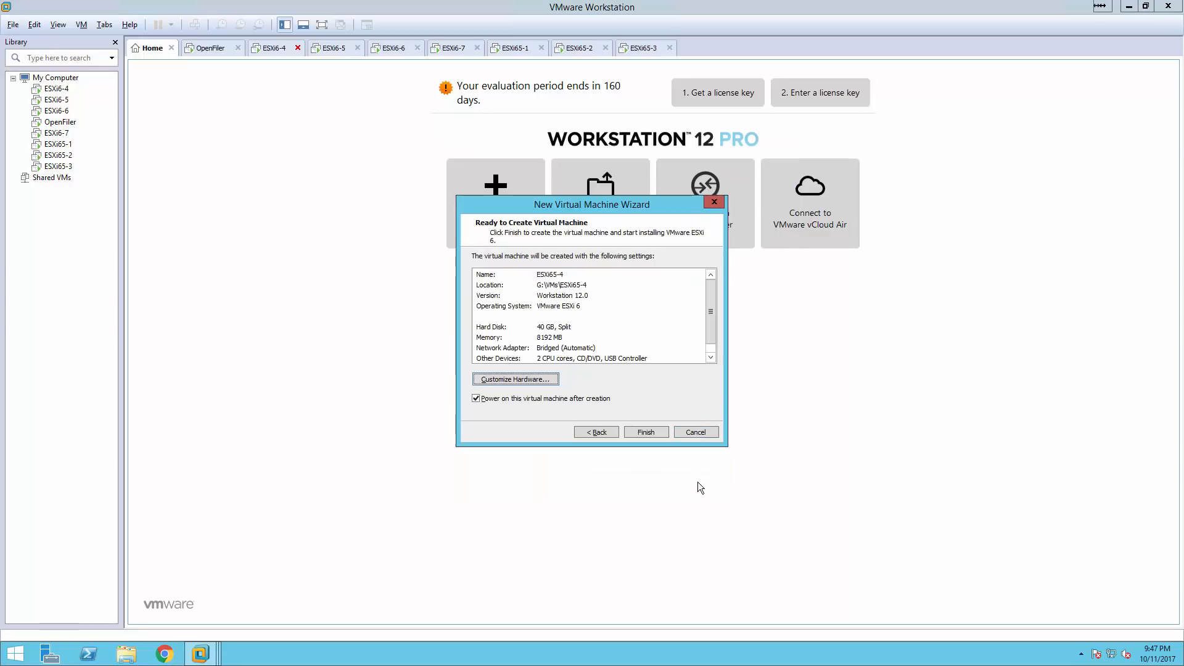
{"action": "left_click", "coordinate": [641, 434]}
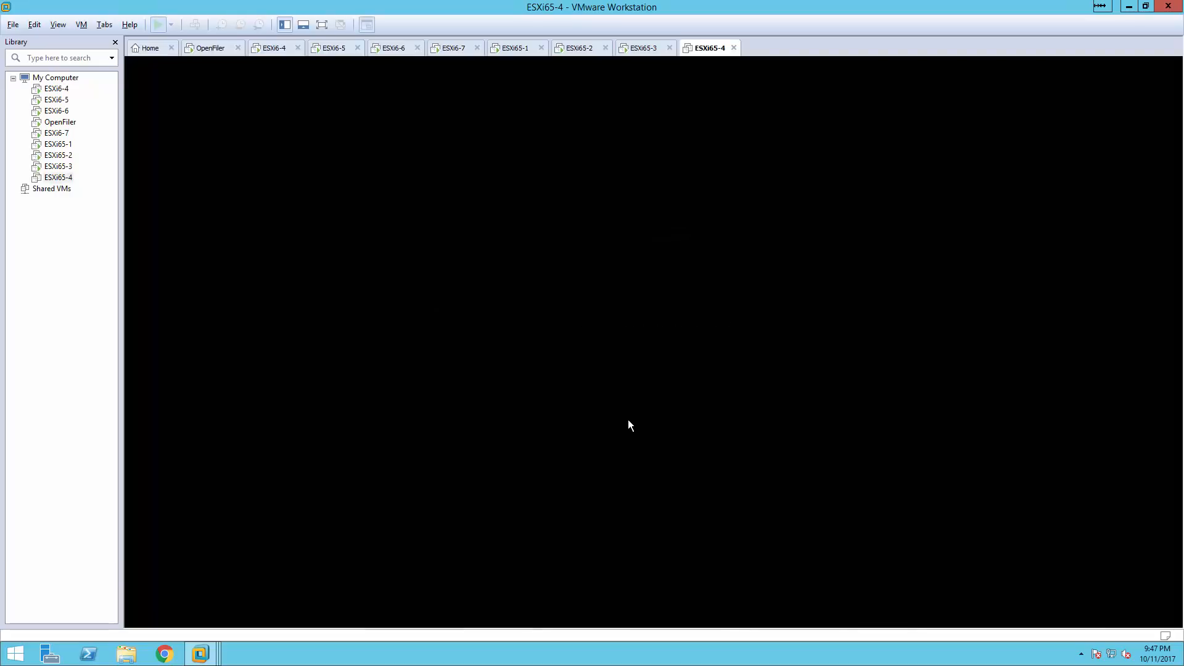
{"action": "left_click", "coordinate": [670, 390]}
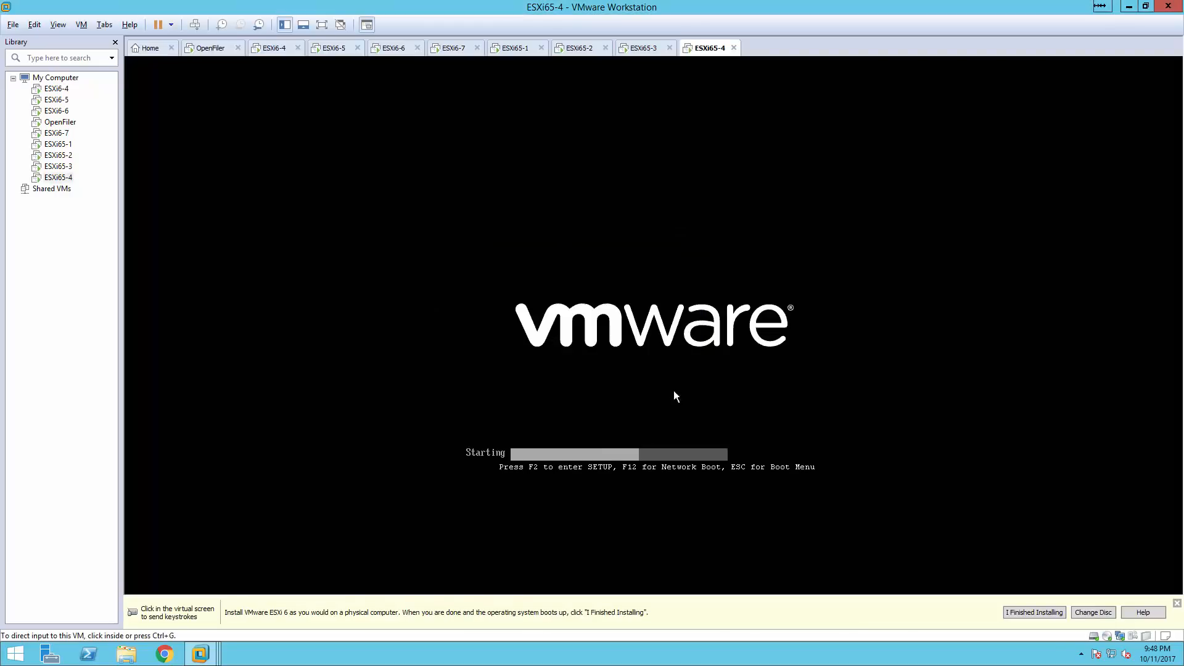
{"action": "left_click", "coordinate": [610, 312]}
{"action": "key", "text": "Return"}
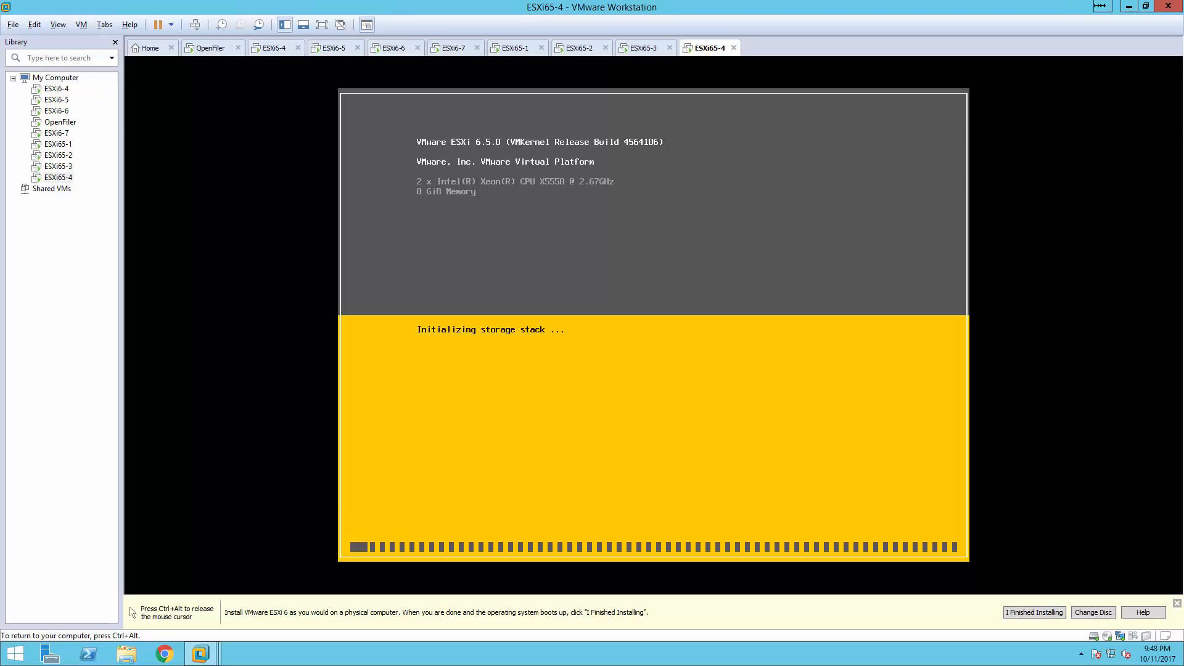
{"action": "key", "text": "ctrl+alt"}
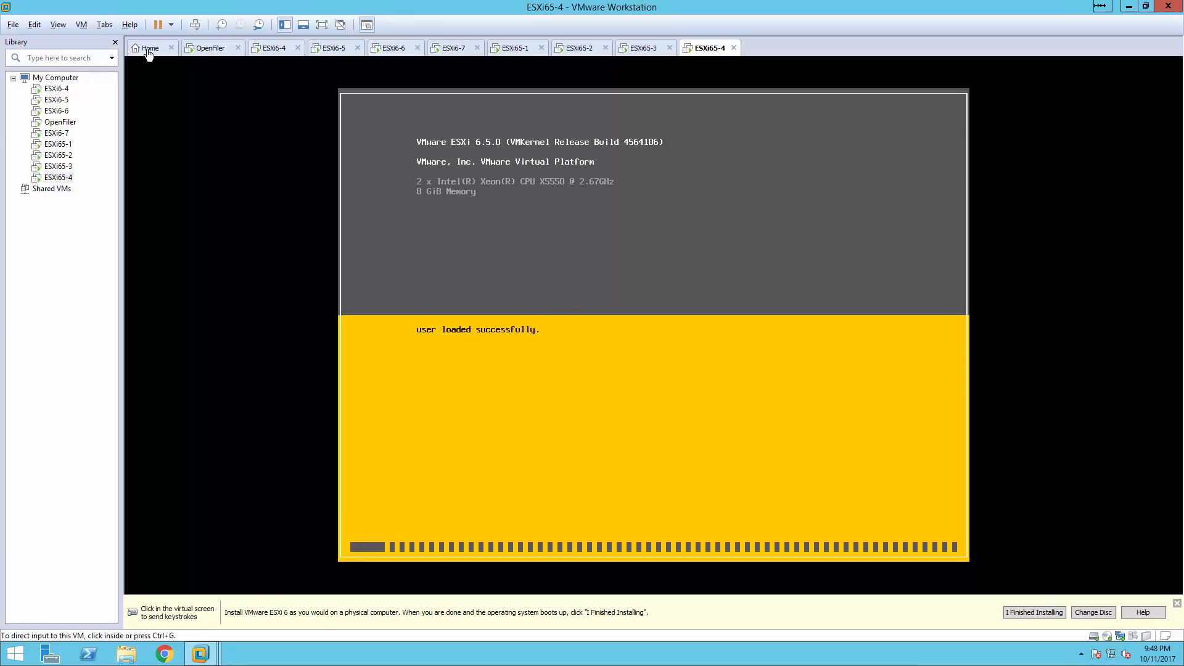
Return to the Workstation Home page and set the annotation pen colour to red.
{"action": "left_click", "coordinate": [149, 48]}
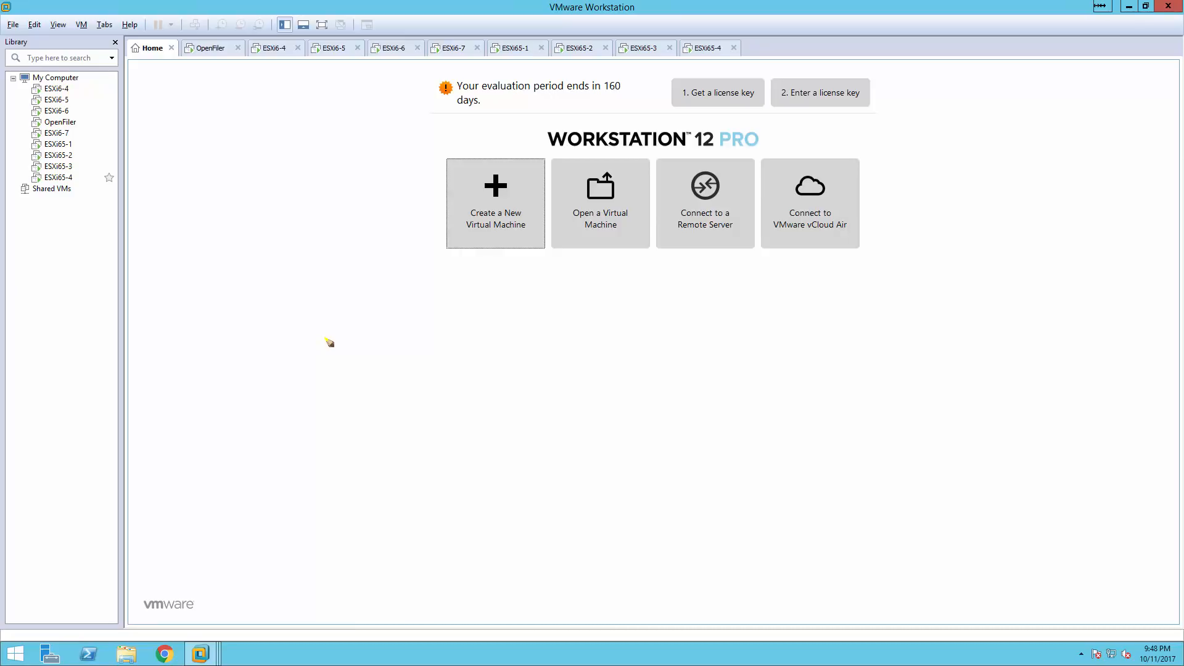
{"action": "right_click", "coordinate": [433, 481]}
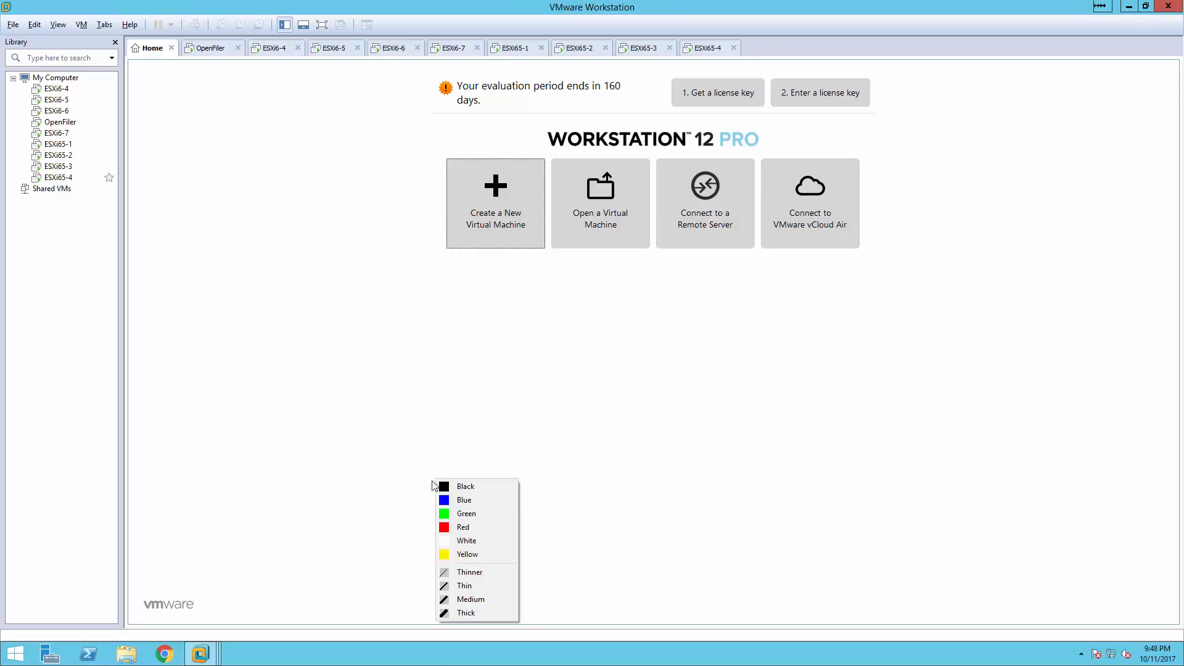
{"action": "left_click", "coordinate": [456, 527]}
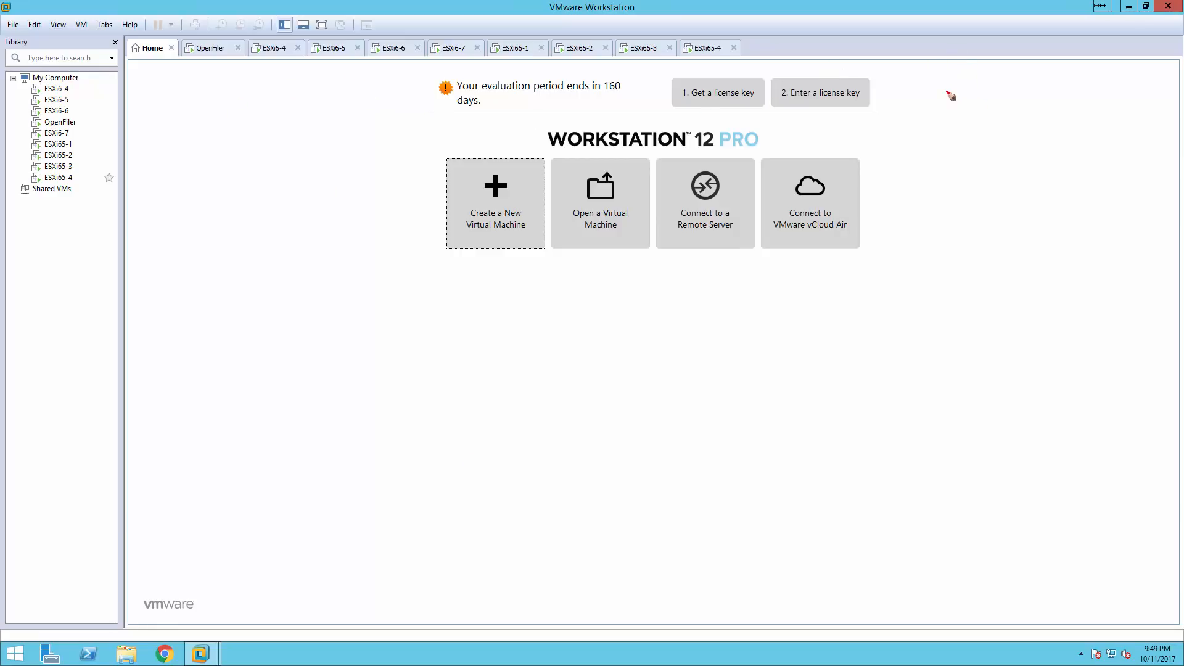
Write a red T2 at the upper right, circle the 160-day notice, erase, and rewrite T2.
{"action": "left_click_drag", "start_coordinate": [972, 86], "coordinate": [932, 89]}
{"action": "mouse_move", "coordinate": [953, 86]}
{"action": "left_mouse_down"}
{"action": "mouse_move", "coordinate": [962, 111]}
{"action": "mouse_move", "coordinate": [1007, 104]}
{"action": "left_mouse_up"}
{"action": "mouse_move", "coordinate": [537, 79]}
{"action": "left_mouse_down"}
{"action": "mouse_move", "coordinate": [618, 101]}
{"action": "mouse_move", "coordinate": [517, 65]}
{"action": "left_mouse_up"}
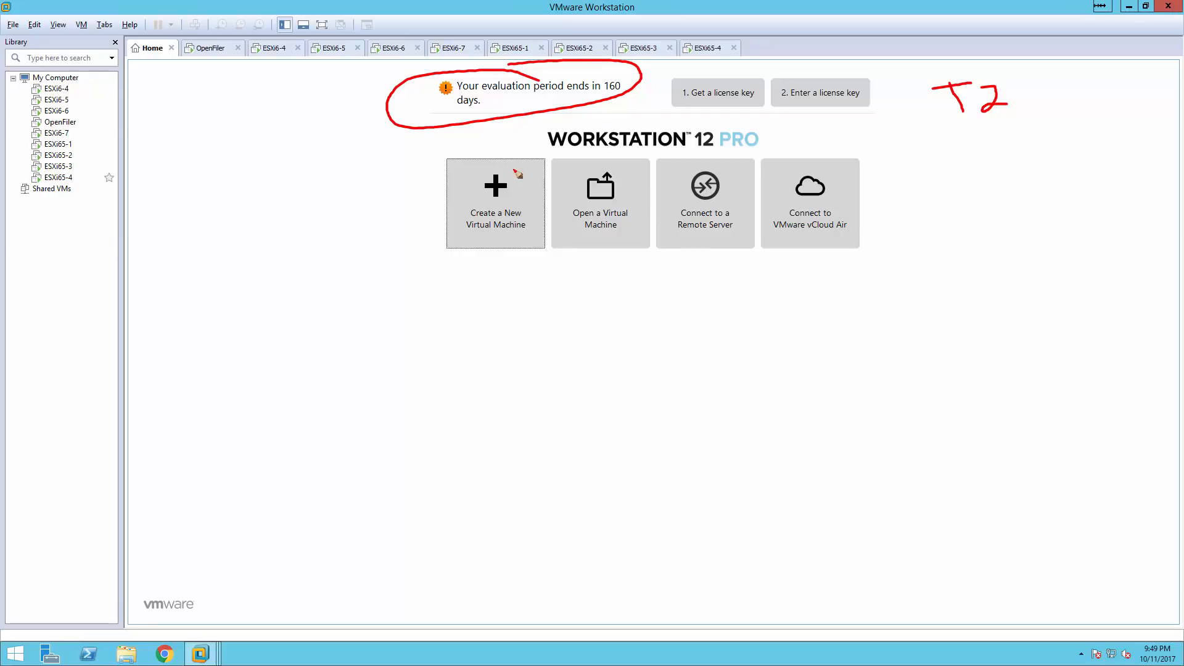
{"action": "key", "text": "e"}
{"action": "mouse_move", "coordinate": [906, 96]}
{"action": "left_mouse_down"}
{"action": "mouse_move", "coordinate": [939, 91]}
{"action": "mouse_move", "coordinate": [937, 126]}
{"action": "mouse_move", "coordinate": [1009, 117]}
{"action": "left_mouse_up"}
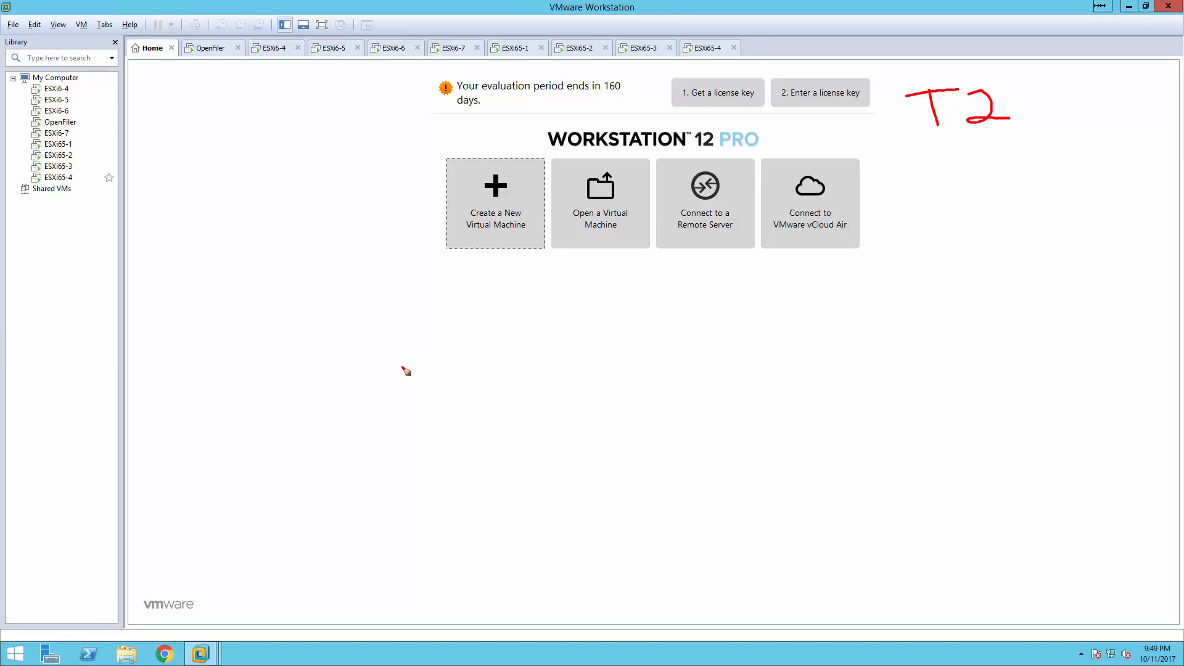
Sketch a host box labelled ESXi 5.5/6.0/6.5, bracketing 6.0 and 6.5 as VCP.
{"action": "mouse_move", "coordinate": [397, 336]}
{"action": "left_mouse_down"}
{"action": "mouse_move", "coordinate": [419, 470]}
{"action": "mouse_move", "coordinate": [510, 402]}
{"action": "mouse_move", "coordinate": [475, 332]}
{"action": "mouse_move", "coordinate": [384, 340]}
{"action": "left_mouse_up"}
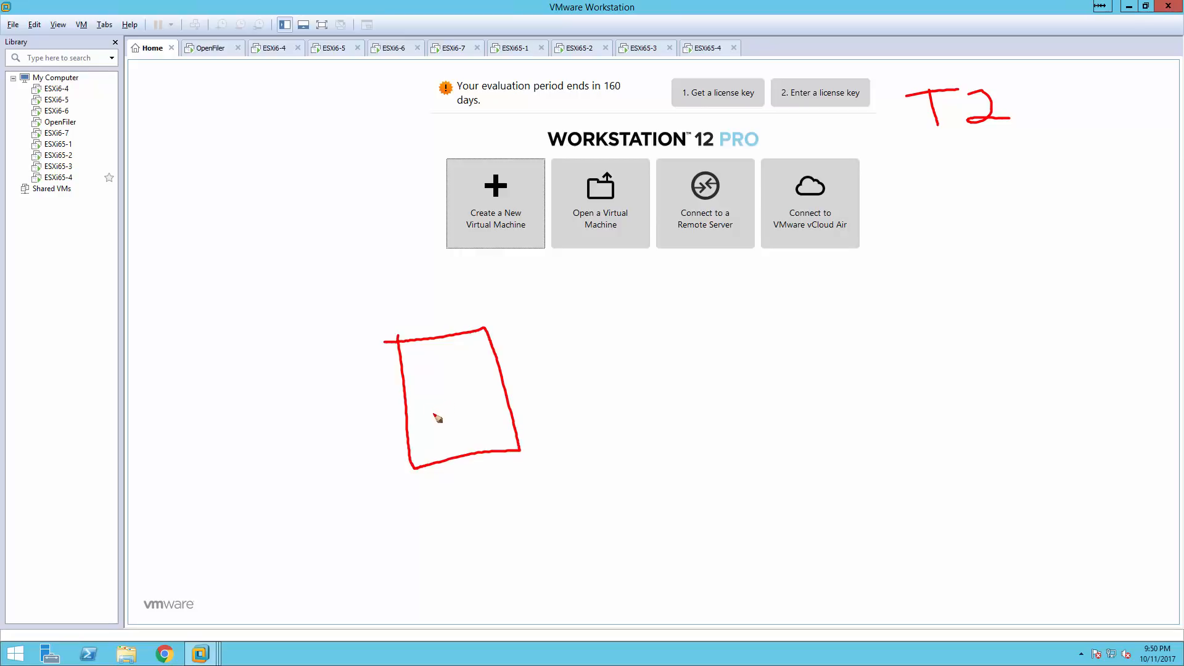
{"action": "mouse_move", "coordinate": [420, 306]}
{"action": "left_mouse_down"}
{"action": "mouse_move", "coordinate": [401, 324]}
{"action": "mouse_move", "coordinate": [454, 327]}
{"action": "left_mouse_up"}
{"action": "mouse_move", "coordinate": [454, 301]}
{"action": "left_mouse_down"}
{"action": "mouse_move", "coordinate": [439, 328]}
{"action": "mouse_move", "coordinate": [468, 321]}
{"action": "left_mouse_up"}
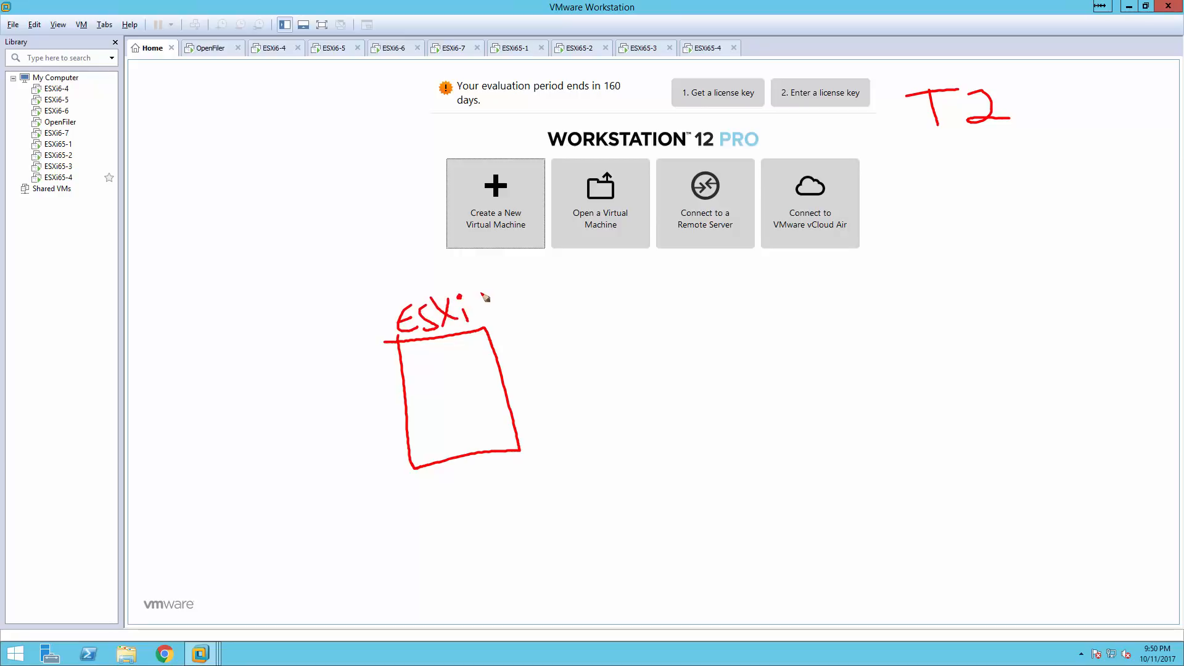
{"action": "mouse_move", "coordinate": [492, 294]}
{"action": "left_mouse_down"}
{"action": "mouse_move", "coordinate": [488, 313]}
{"action": "mouse_move", "coordinate": [514, 289]}
{"action": "mouse_move", "coordinate": [521, 311]}
{"action": "left_mouse_up"}
{"action": "mouse_move", "coordinate": [523, 291]}
{"action": "left_mouse_down"}
{"action": "mouse_move", "coordinate": [542, 288]}
{"action": "mouse_move", "coordinate": [559, 317]}
{"action": "mouse_move", "coordinate": [615, 307]}
{"action": "mouse_move", "coordinate": [624, 286]}
{"action": "left_mouse_up"}
{"action": "left_click", "coordinate": [601, 306]}
{"action": "mouse_move", "coordinate": [655, 266]}
{"action": "left_mouse_down"}
{"action": "mouse_move", "coordinate": [645, 316]}
{"action": "mouse_move", "coordinate": [669, 293]}
{"action": "mouse_move", "coordinate": [704, 305]}
{"action": "mouse_move", "coordinate": [709, 282]}
{"action": "left_mouse_up"}
{"action": "left_click", "coordinate": [689, 302]}
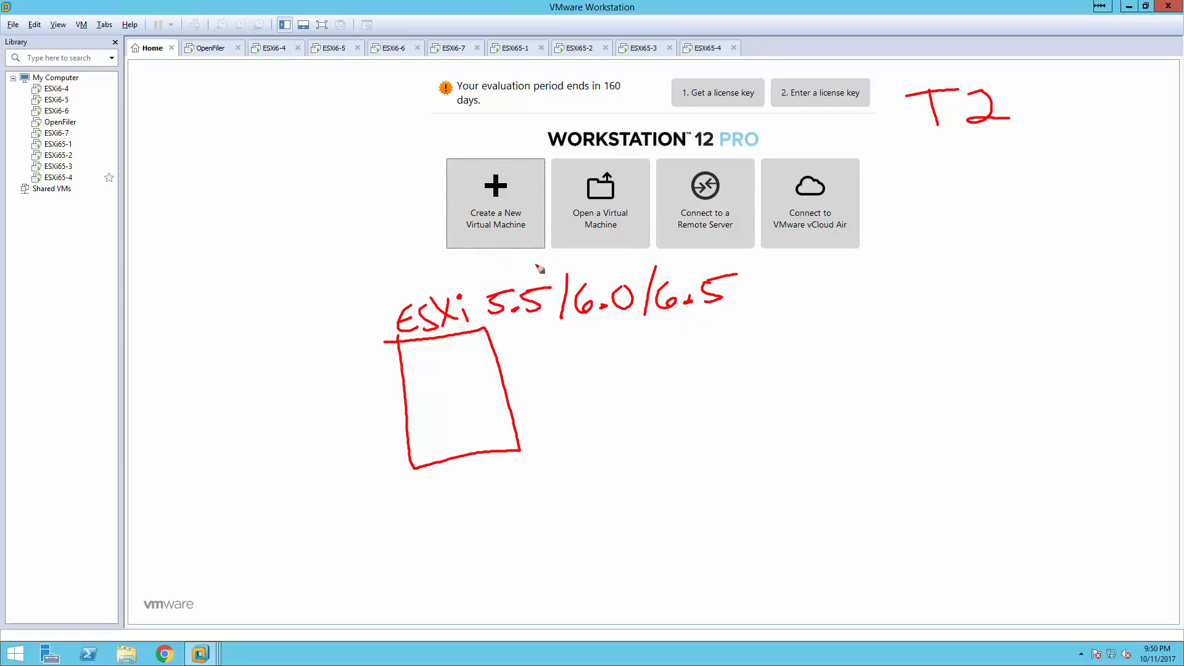
{"action": "mouse_move", "coordinate": [523, 279]}
{"action": "left_mouse_down"}
{"action": "mouse_move", "coordinate": [561, 263]}
{"action": "mouse_move", "coordinate": [597, 277]}
{"action": "left_mouse_up"}
{"action": "mouse_move", "coordinate": [547, 243]}
{"action": "left_mouse_down"}
{"action": "mouse_move", "coordinate": [565, 239]}
{"action": "mouse_move", "coordinate": [574, 258]}
{"action": "mouse_move", "coordinate": [585, 246]}
{"action": "left_mouse_up"}
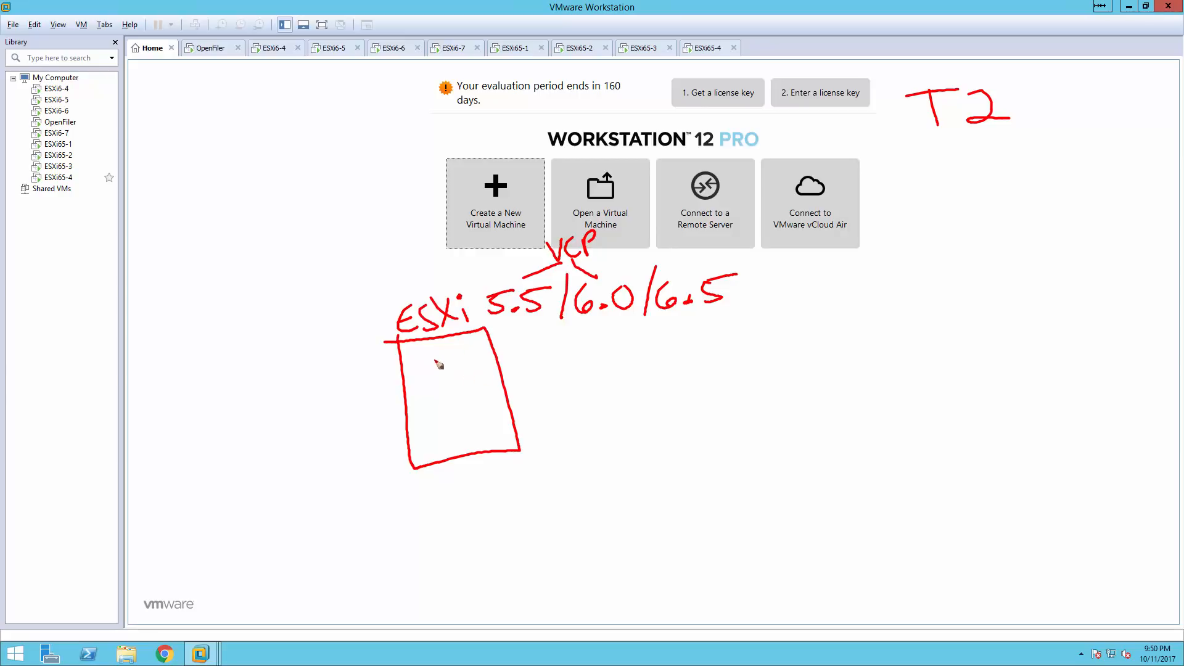
Add VM and WIN10 boxes on a shared line, an arrow from WIN10's inner box, and circle OpenFiler and ESXi6-4.
{"action": "left_click_drag", "start_coordinate": [415, 353], "coordinate": [452, 363]}
{"action": "mouse_move", "coordinate": [535, 336]}
{"action": "left_mouse_down"}
{"action": "mouse_move", "coordinate": [549, 454]}
{"action": "mouse_move", "coordinate": [649, 445]}
{"action": "mouse_move", "coordinate": [674, 350]}
{"action": "mouse_move", "coordinate": [538, 341]}
{"action": "left_mouse_up"}
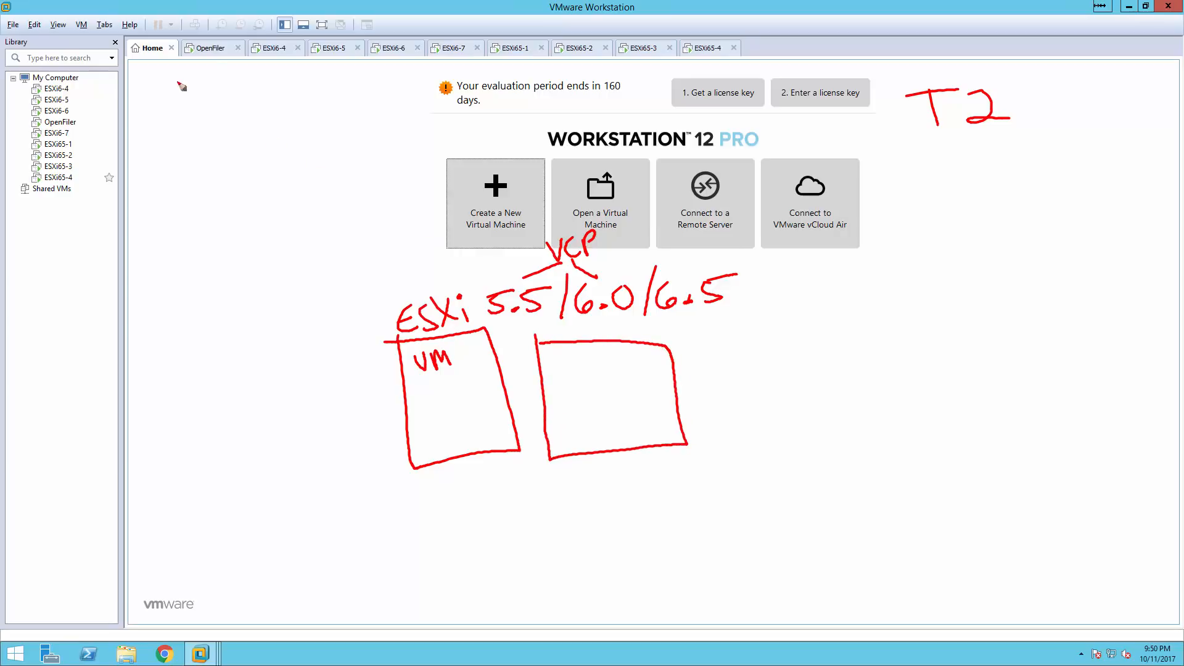
{"action": "left_click_drag", "start_coordinate": [217, 38], "coordinate": [199, 48]}
{"action": "left_click_drag", "start_coordinate": [300, 38], "coordinate": [273, 34]}
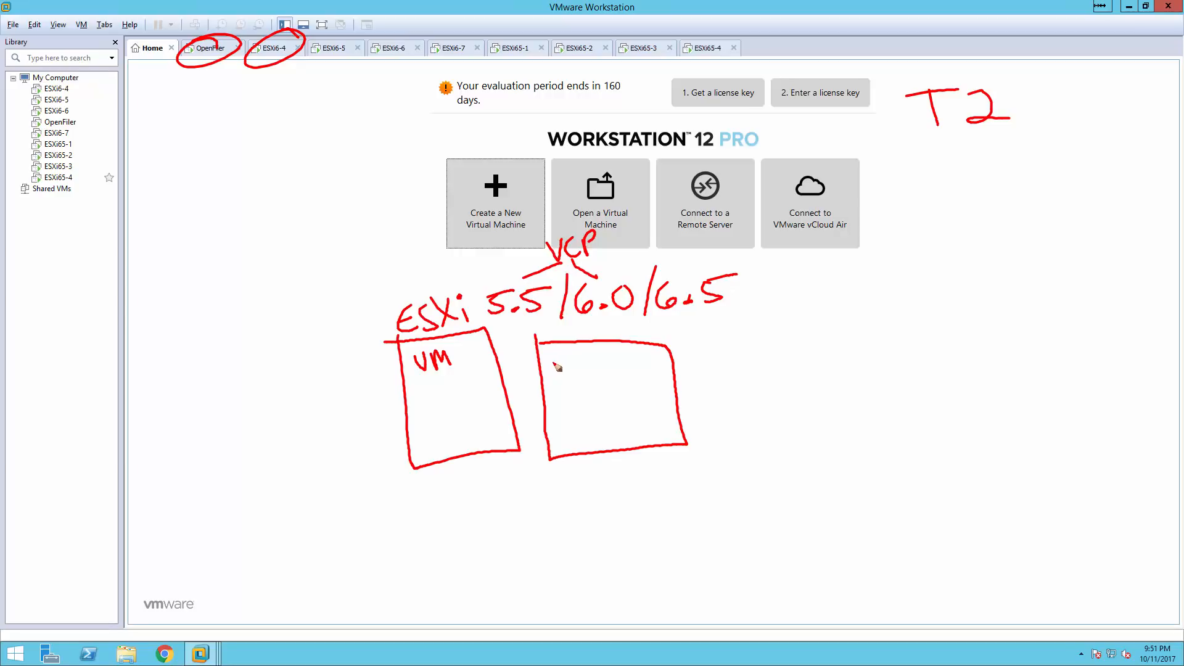
{"action": "mouse_move", "coordinate": [548, 359]}
{"action": "left_mouse_down"}
{"action": "mouse_move", "coordinate": [576, 358]}
{"action": "mouse_move", "coordinate": [583, 373]}
{"action": "mouse_move", "coordinate": [606, 355]}
{"action": "mouse_move", "coordinate": [612, 371]}
{"action": "mouse_move", "coordinate": [627, 364]}
{"action": "left_mouse_up"}
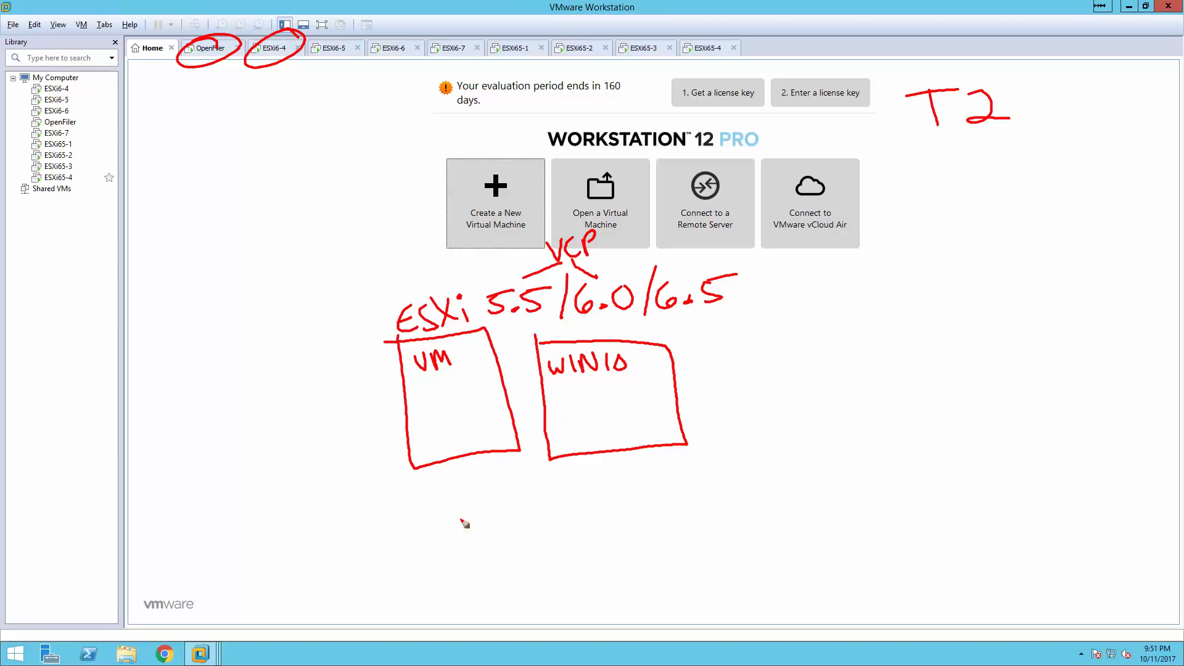
{"action": "mouse_move", "coordinate": [436, 467]}
{"action": "left_mouse_down"}
{"action": "mouse_move", "coordinate": [444, 490]}
{"action": "mouse_move", "coordinate": [597, 477]}
{"action": "mouse_move", "coordinate": [567, 478]}
{"action": "left_mouse_up"}
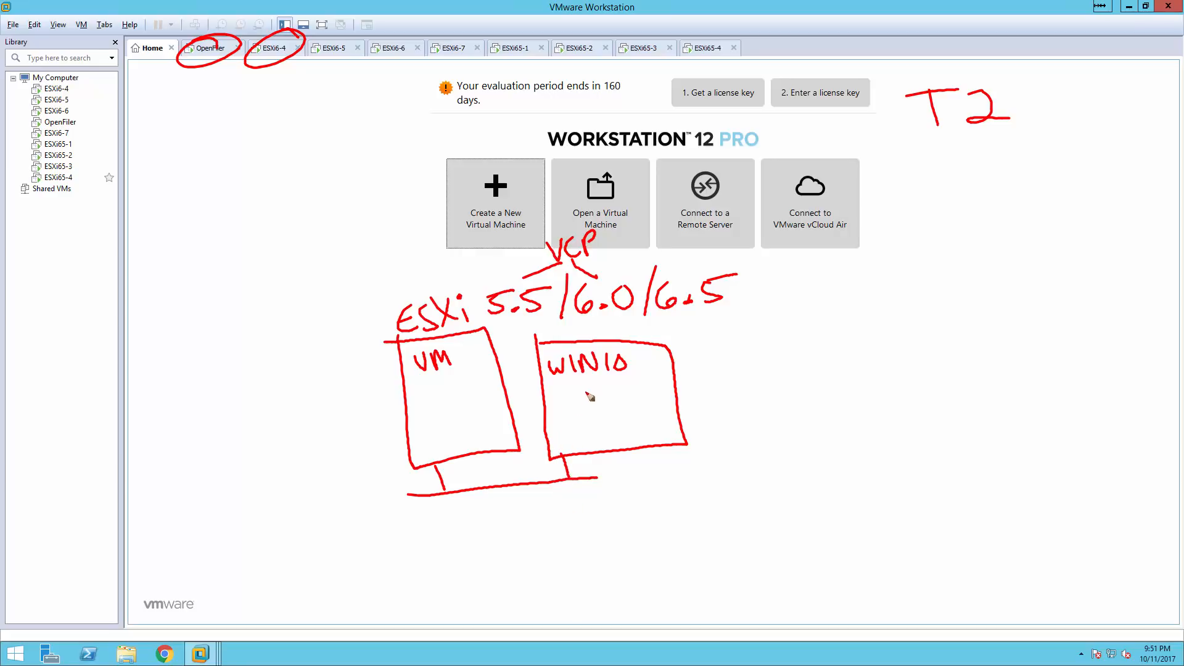
{"action": "mouse_move", "coordinate": [562, 389]}
{"action": "left_mouse_down"}
{"action": "mouse_move", "coordinate": [580, 426]}
{"action": "mouse_move", "coordinate": [615, 399]}
{"action": "mouse_move", "coordinate": [558, 392]}
{"action": "left_mouse_up"}
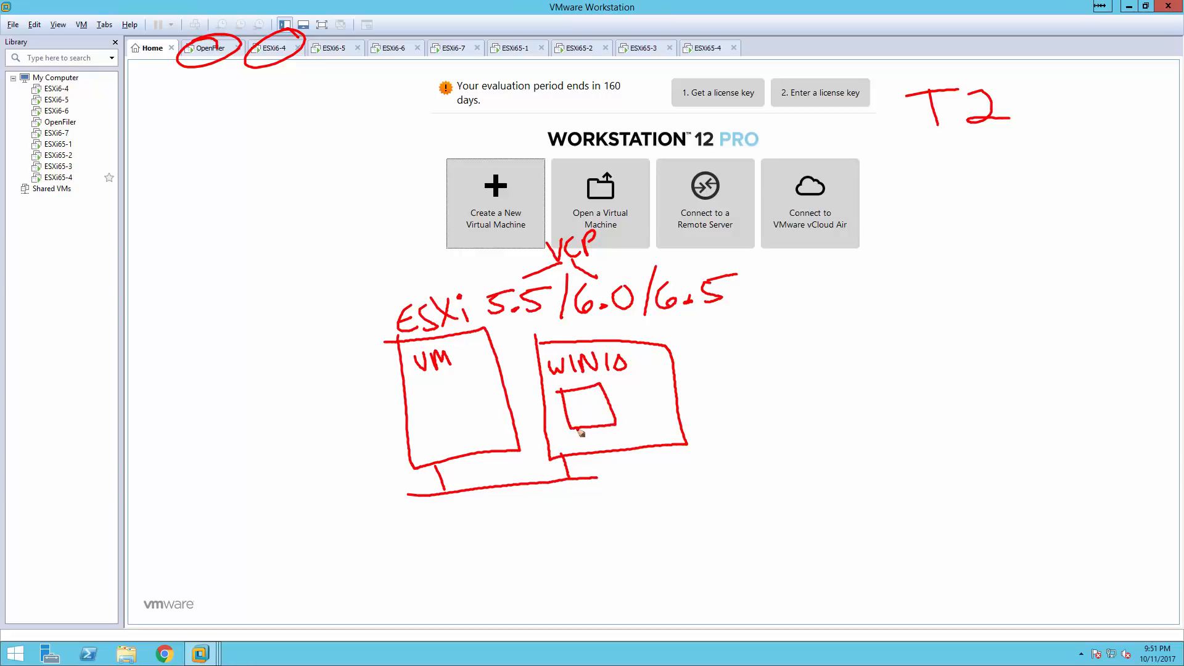
{"action": "mouse_move", "coordinate": [580, 422]}
{"action": "left_mouse_down"}
{"action": "mouse_move", "coordinate": [558, 471]}
{"action": "mouse_move", "coordinate": [493, 487]}
{"action": "mouse_move", "coordinate": [435, 469]}
{"action": "mouse_move", "coordinate": [425, 453]}
{"action": "mouse_move", "coordinate": [439, 447]}
{"action": "left_mouse_up"}
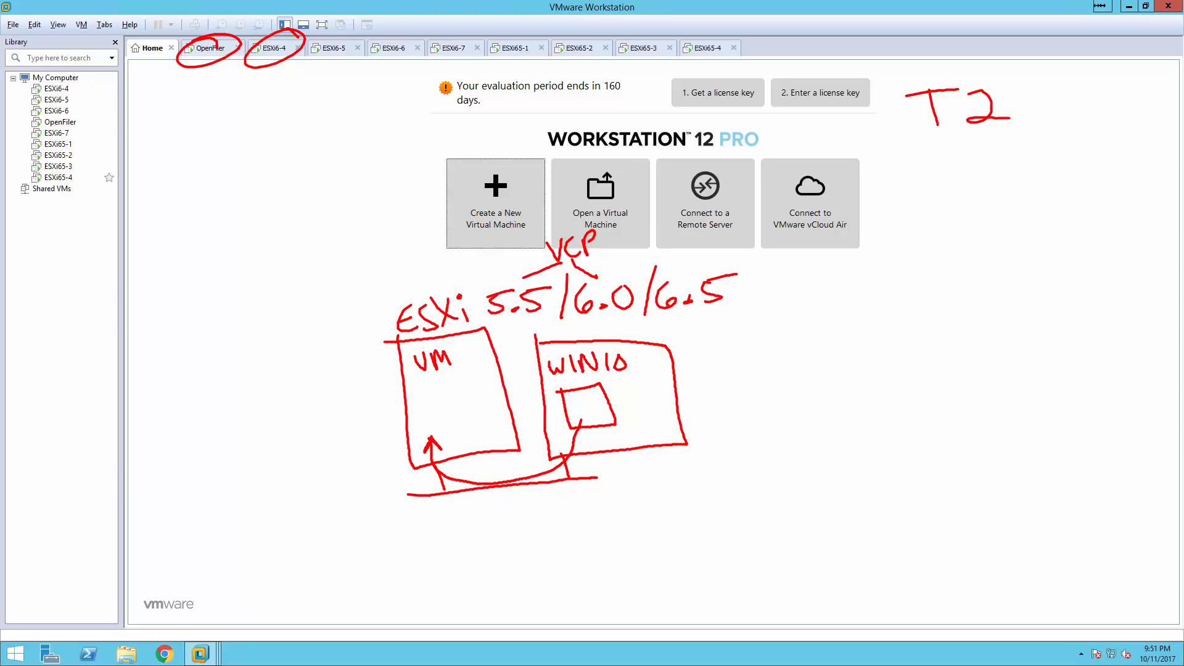
{"action": "key", "text": "alt+Tab"}
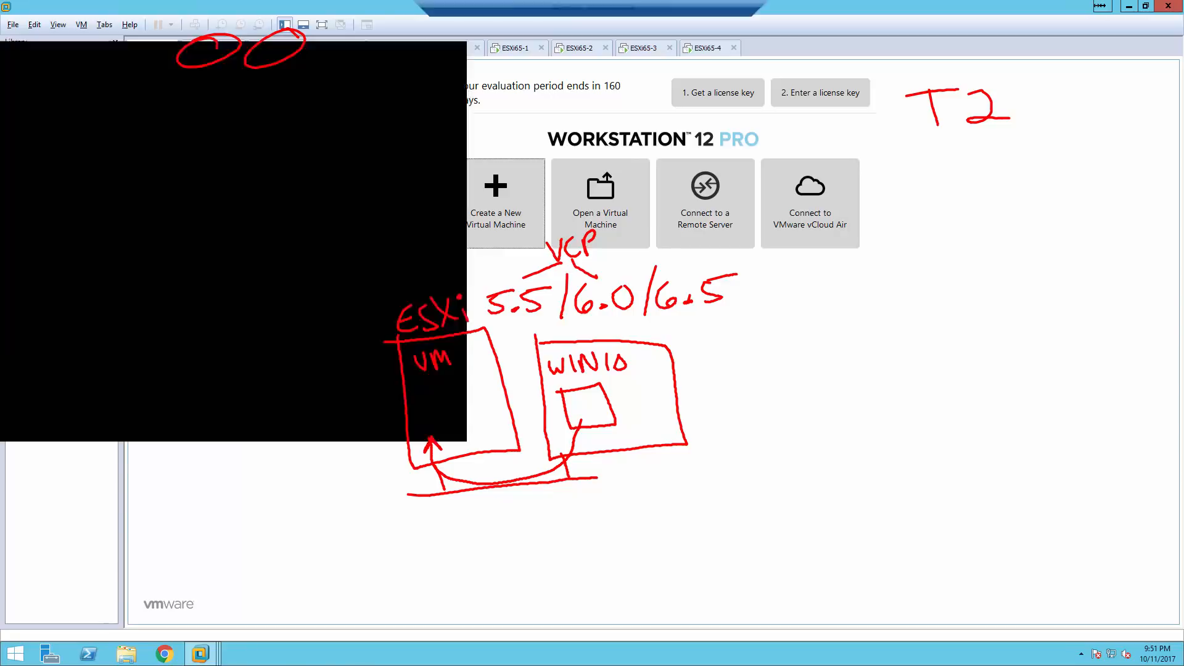
{"action": "left_click", "coordinate": [1132, 7]}
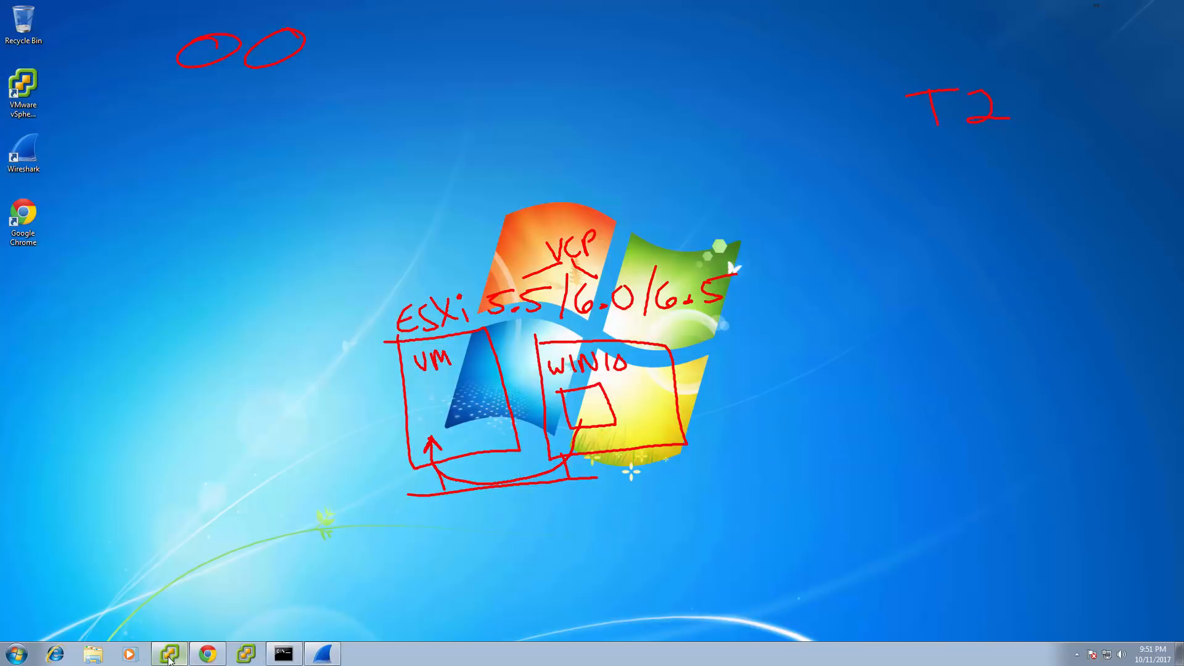
{"action": "left_click", "coordinate": [171, 653]}
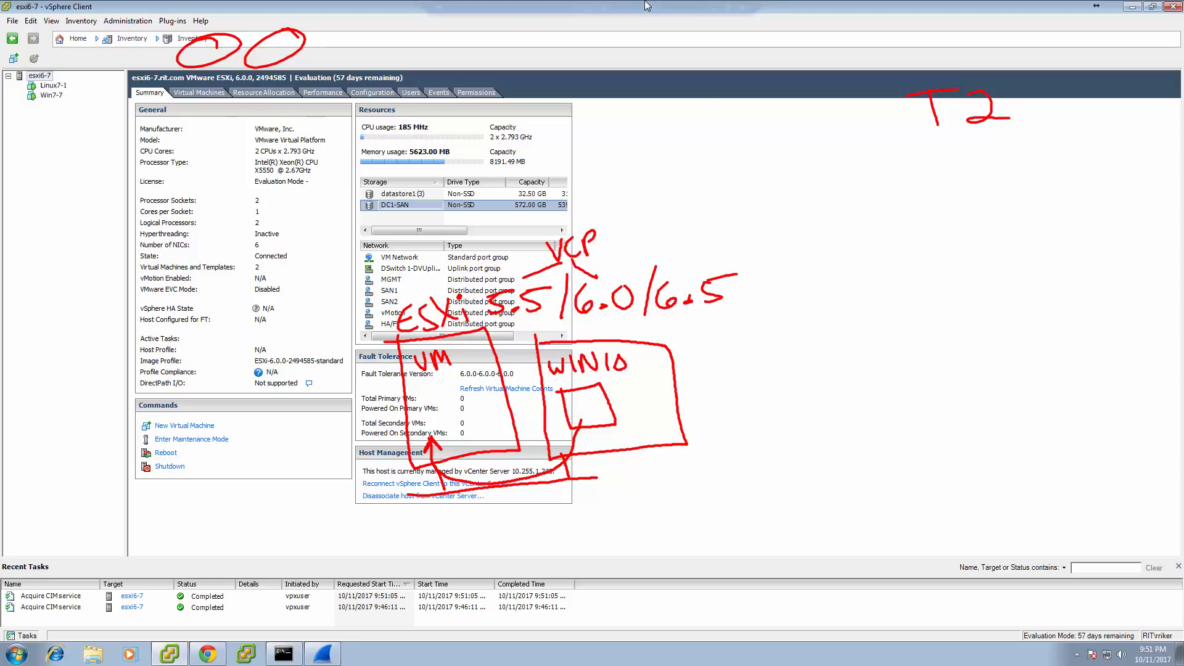
{"action": "left_click", "coordinate": [712, 9]}
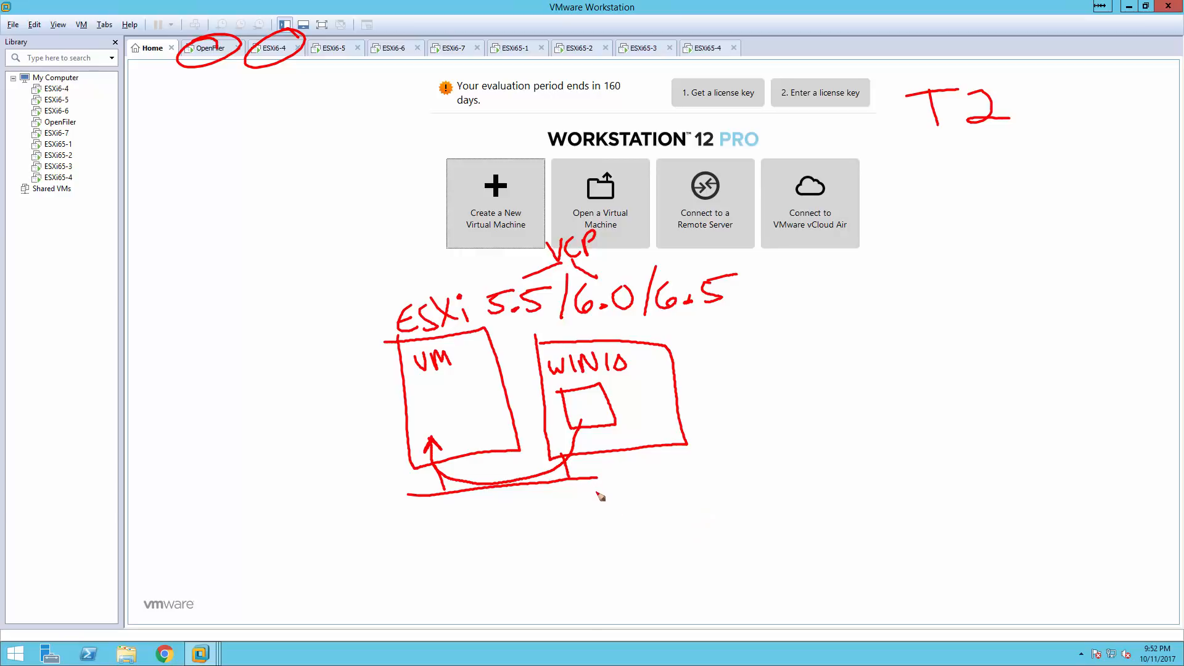
Extend the bottom line right and note Intel VT / AMD RVI as HAV, bracketed under 64bit.
{"action": "left_click_drag", "start_coordinate": [583, 479], "coordinate": [1113, 476]}
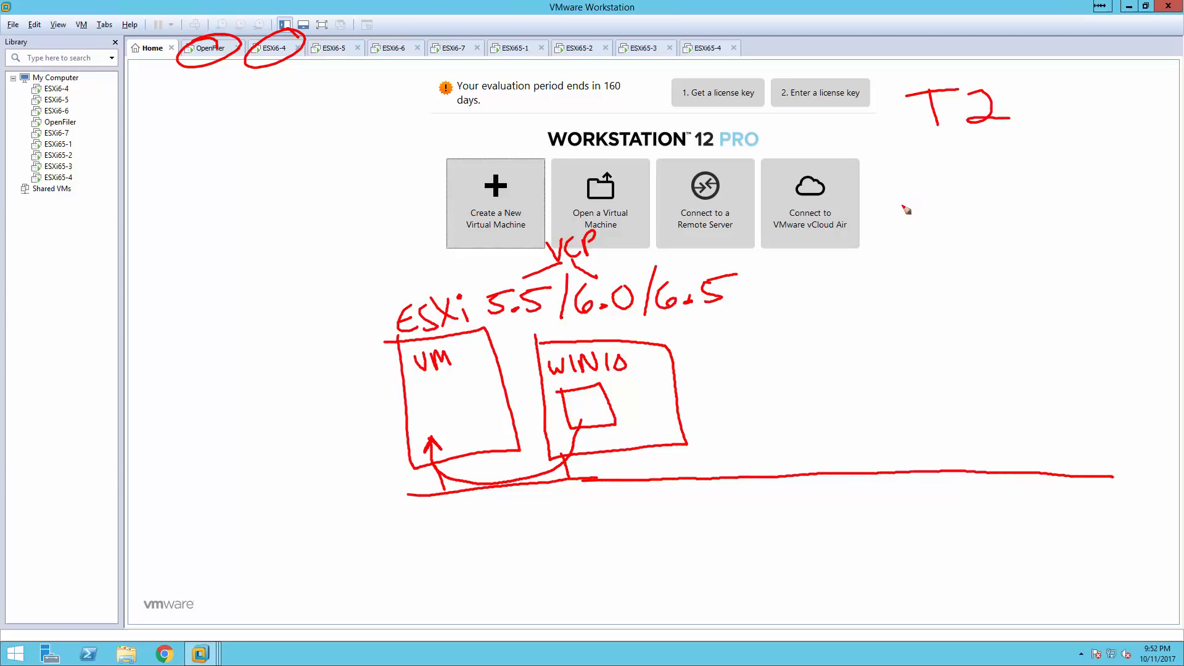
{"action": "mouse_move", "coordinate": [895, 177]}
{"action": "left_mouse_down"}
{"action": "mouse_move", "coordinate": [906, 206]}
{"action": "mouse_move", "coordinate": [963, 188]}
{"action": "mouse_move", "coordinate": [1025, 193]}
{"action": "mouse_move", "coordinate": [1040, 169]}
{"action": "mouse_move", "coordinate": [1060, 167]}
{"action": "left_mouse_up"}
{"action": "left_click_drag", "start_coordinate": [1048, 170], "coordinate": [1049, 198]}
{"action": "mouse_move", "coordinate": [916, 233]}
{"action": "left_mouse_down"}
{"action": "mouse_move", "coordinate": [928, 215]}
{"action": "mouse_move", "coordinate": [990, 235]}
{"action": "mouse_move", "coordinate": [978, 236]}
{"action": "mouse_move", "coordinate": [1045, 212]}
{"action": "mouse_move", "coordinate": [1064, 216]}
{"action": "mouse_move", "coordinate": [1060, 234]}
{"action": "mouse_move", "coordinate": [1070, 233]}
{"action": "left_mouse_up"}
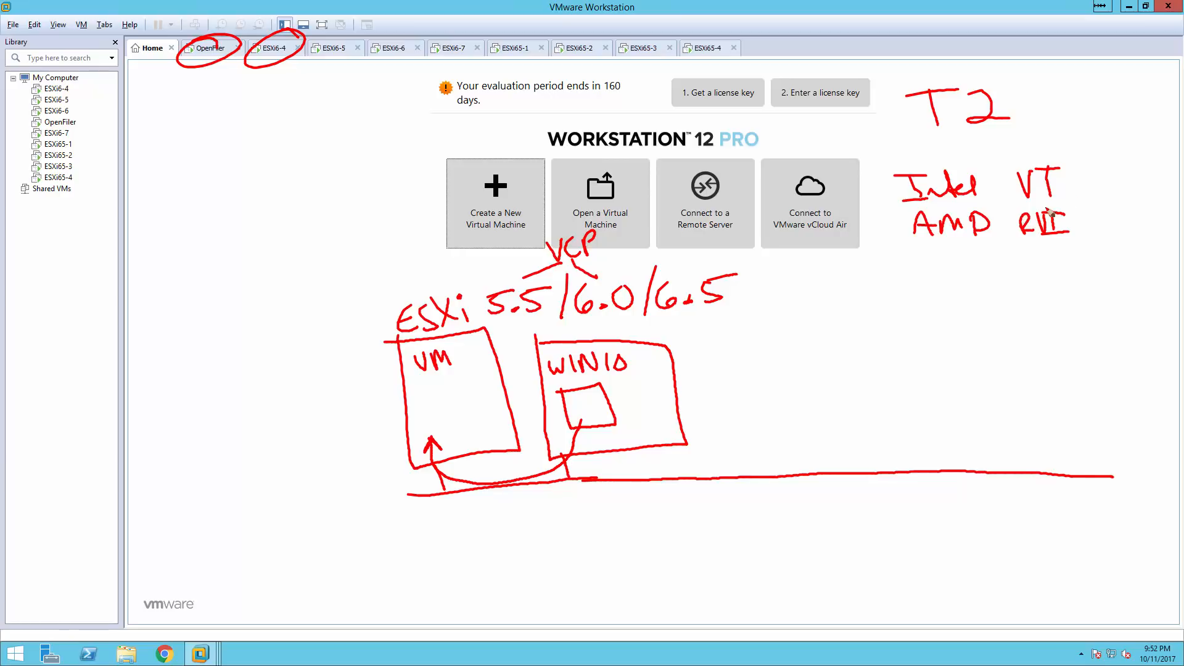
{"action": "mouse_move", "coordinate": [1087, 162]}
{"action": "left_mouse_down"}
{"action": "mouse_move", "coordinate": [1102, 192]}
{"action": "mouse_move", "coordinate": [1105, 175]}
{"action": "mouse_move", "coordinate": [1131, 192]}
{"action": "mouse_move", "coordinate": [1127, 179]}
{"action": "mouse_move", "coordinate": [1152, 161]}
{"action": "left_mouse_up"}
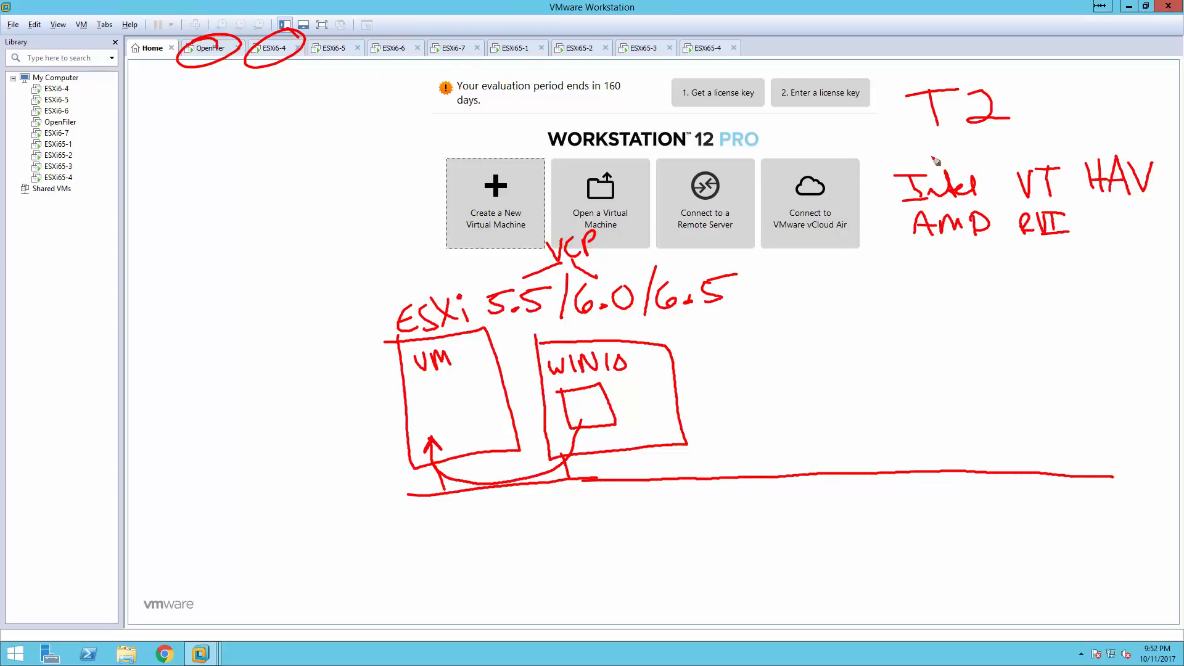
{"action": "mouse_move", "coordinate": [885, 184]}
{"action": "left_mouse_down"}
{"action": "mouse_move", "coordinate": [902, 162]}
{"action": "mouse_move", "coordinate": [1095, 148]}
{"action": "mouse_move", "coordinate": [1160, 157]}
{"action": "mouse_move", "coordinate": [1157, 173]}
{"action": "left_mouse_up"}
{"action": "mouse_move", "coordinate": [1103, 150]}
{"action": "left_mouse_down"}
{"action": "mouse_move", "coordinate": [1101, 92]}
{"action": "mouse_move", "coordinate": [1134, 103]}
{"action": "mouse_move", "coordinate": [1161, 87]}
{"action": "mouse_move", "coordinate": [1166, 108]}
{"action": "left_mouse_up"}
{"action": "left_click_drag", "start_coordinate": [1148, 96], "coordinate": [1179, 93]}
{"action": "left_click", "coordinate": [1141, 84]}
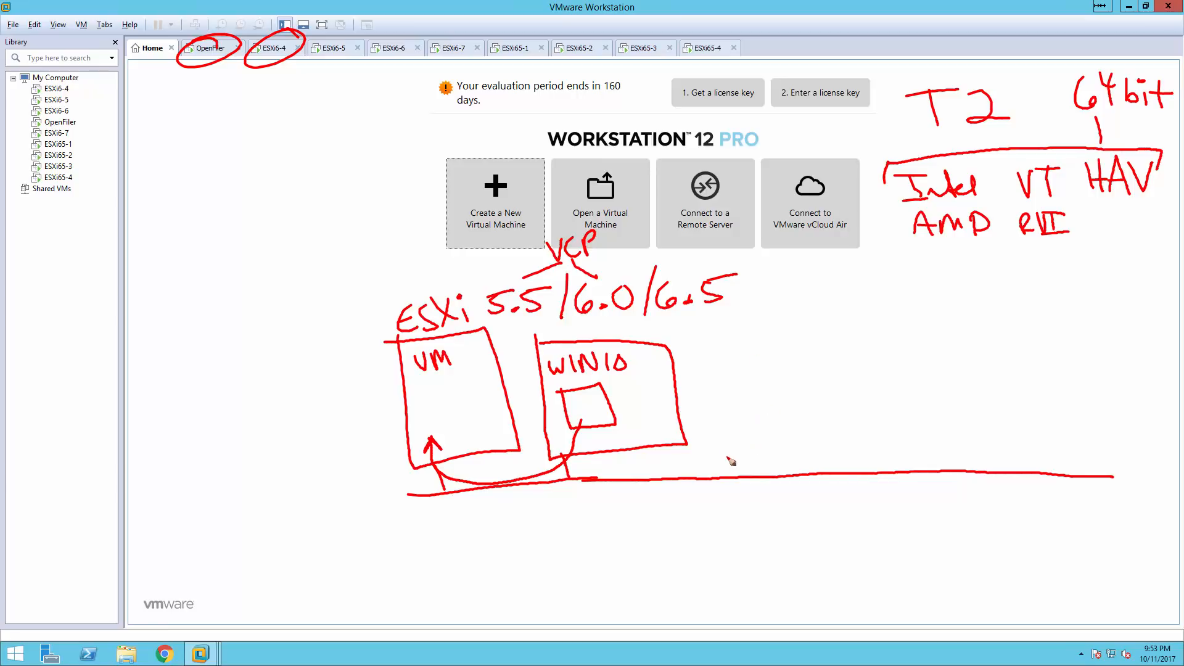
Draw a third box labelled ES, write 32? with the hosts x 8 sum, and mark 4 by WIN10's inner box.
{"action": "mouse_move", "coordinate": [713, 353]}
{"action": "left_mouse_down"}
{"action": "mouse_move", "coordinate": [725, 441]}
{"action": "mouse_move", "coordinate": [818, 432]}
{"action": "mouse_move", "coordinate": [796, 342]}
{"action": "mouse_move", "coordinate": [707, 352]}
{"action": "left_mouse_up"}
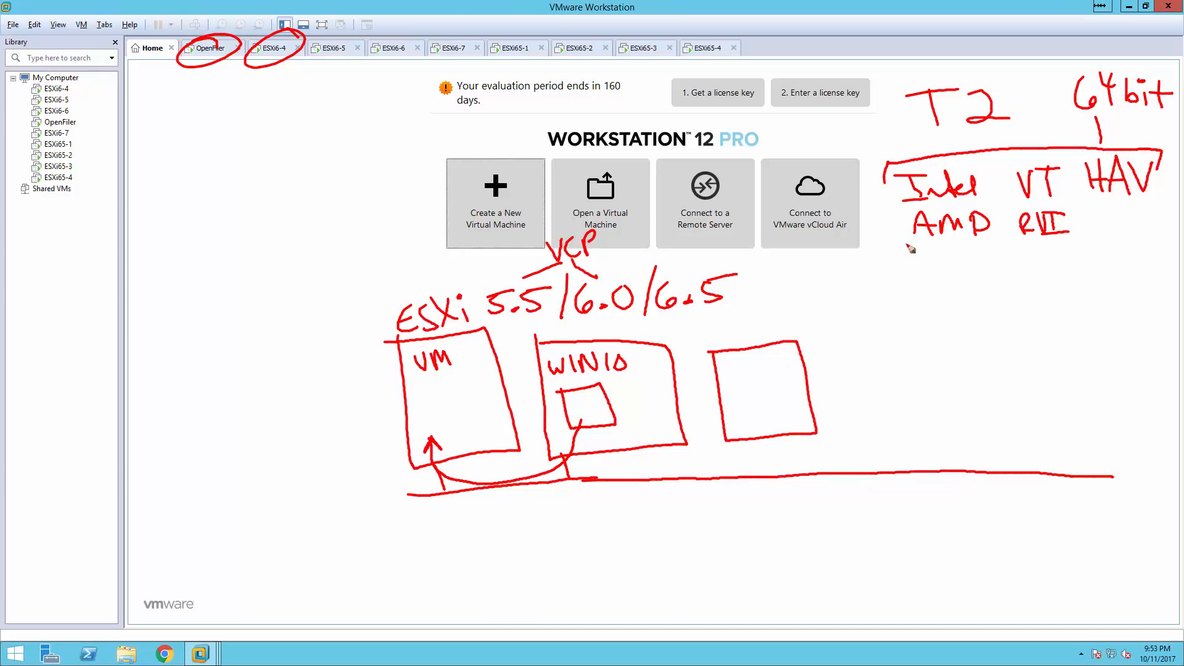
{"action": "mouse_move", "coordinate": [882, 267]}
{"action": "left_mouse_down"}
{"action": "mouse_move", "coordinate": [887, 288]}
{"action": "mouse_move", "coordinate": [929, 285]}
{"action": "left_mouse_up"}
{"action": "mouse_move", "coordinate": [991, 271]}
{"action": "left_mouse_down"}
{"action": "mouse_move", "coordinate": [995, 288]}
{"action": "mouse_move", "coordinate": [1072, 296]}
{"action": "mouse_move", "coordinate": [1077, 285]}
{"action": "mouse_move", "coordinate": [1137, 285]}
{"action": "mouse_move", "coordinate": [1136, 296]}
{"action": "mouse_move", "coordinate": [1167, 302]}
{"action": "mouse_move", "coordinate": [1127, 330]}
{"action": "mouse_move", "coordinate": [1157, 330]}
{"action": "left_mouse_up"}
{"action": "left_click_drag", "start_coordinate": [1110, 284], "coordinate": [1111, 294]}
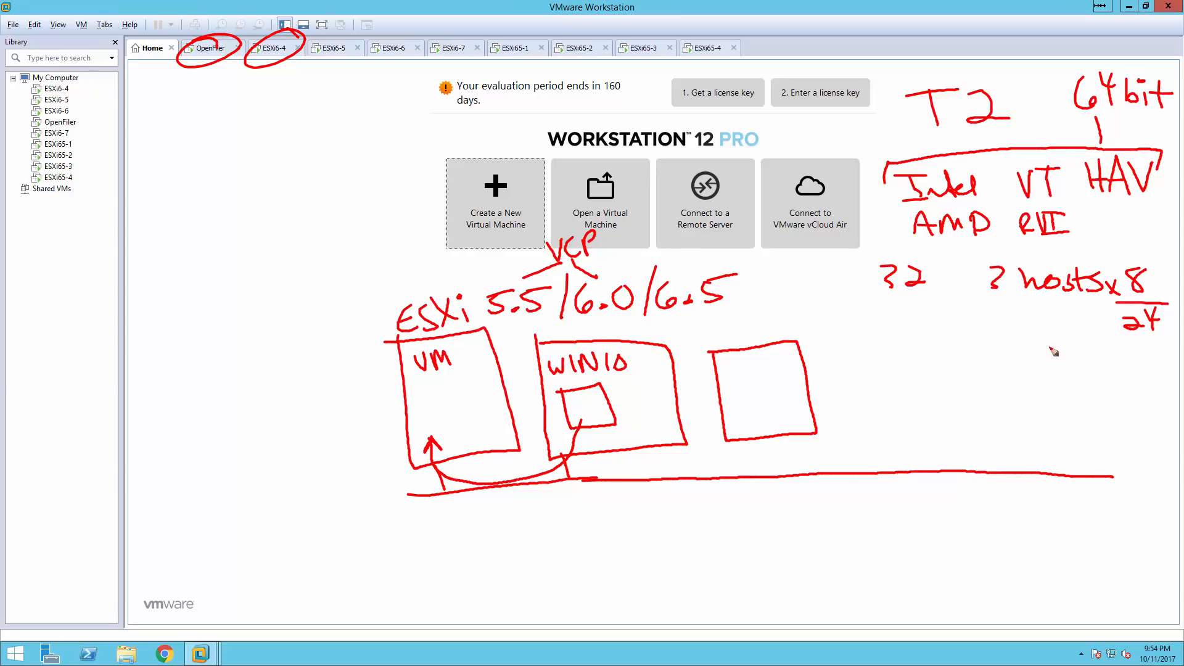
{"action": "mouse_move", "coordinate": [1153, 335]}
{"action": "left_mouse_down"}
{"action": "mouse_move", "coordinate": [1121, 355]}
{"action": "mouse_move", "coordinate": [1142, 367]}
{"action": "mouse_move", "coordinate": [1129, 372]}
{"action": "mouse_move", "coordinate": [1162, 379]}
{"action": "left_mouse_up"}
{"action": "left_click_drag", "start_coordinate": [1146, 391], "coordinate": [1146, 398]}
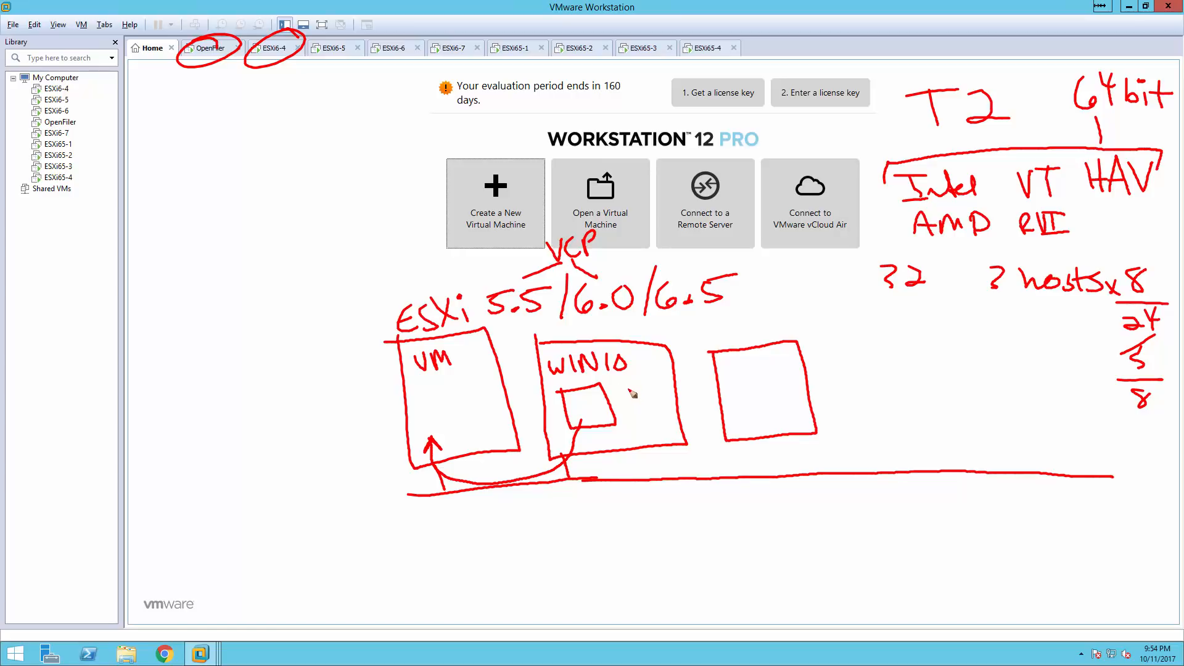
{"action": "left_click_drag", "start_coordinate": [635, 393], "coordinate": [646, 415]}
{"action": "left_click_drag", "start_coordinate": [1114, 414], "coordinate": [1141, 430]}
{"action": "mouse_move", "coordinate": [729, 318]}
{"action": "left_mouse_down"}
{"action": "mouse_move", "coordinate": [727, 337]}
{"action": "mouse_move", "coordinate": [769, 328]}
{"action": "left_mouse_up"}
Touch up the ESXi box, begin the VM label inside it, and correct the tally's 8.
{"action": "left_click", "coordinate": [770, 308]}
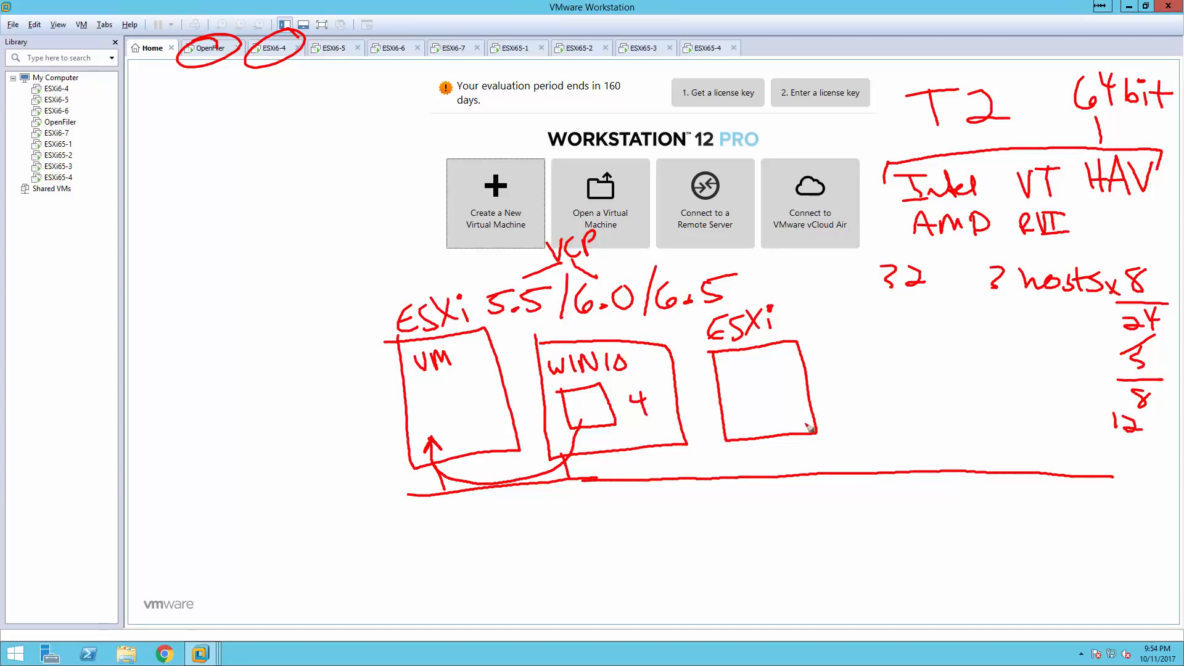
{"action": "left_click_drag", "start_coordinate": [758, 442], "coordinate": [760, 471]}
{"action": "left_click_drag", "start_coordinate": [726, 364], "coordinate": [754, 369]}
{"action": "mouse_move", "coordinate": [1149, 391]}
{"action": "left_mouse_down"}
{"action": "mouse_move", "coordinate": [1103, 400]}
{"action": "mouse_move", "coordinate": [1115, 398]}
{"action": "mouse_move", "coordinate": [1084, 421]}
{"action": "mouse_move", "coordinate": [1099, 409]}
{"action": "mouse_move", "coordinate": [1145, 435]}
{"action": "left_mouse_up"}
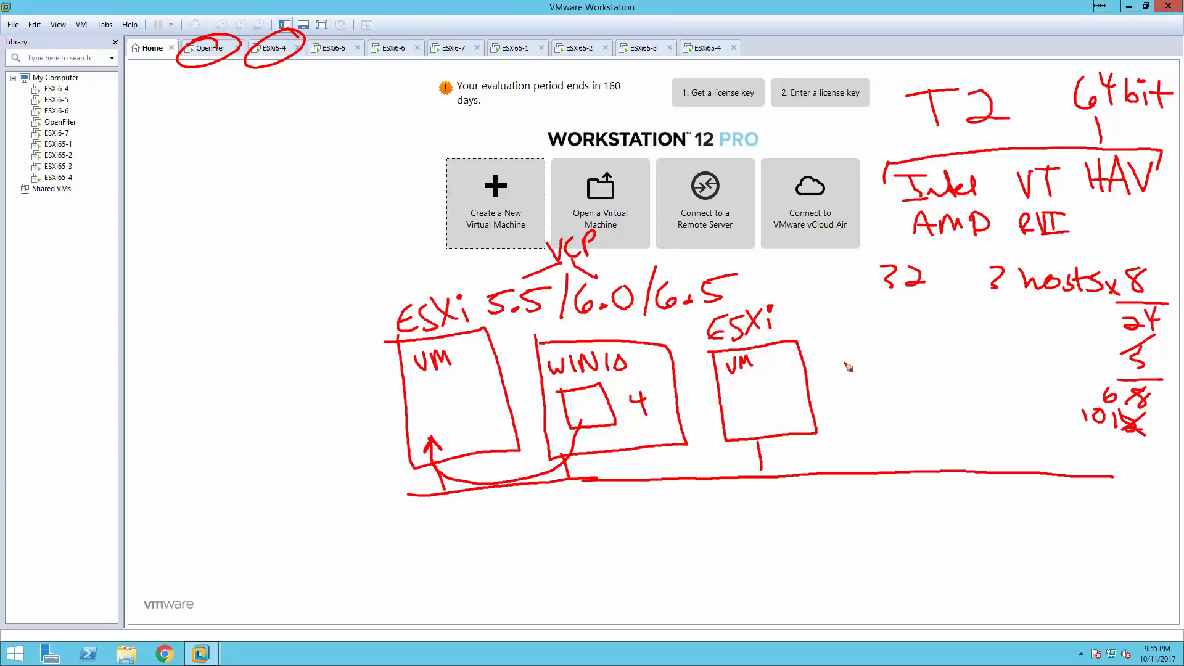
Draw a DC box holding 4, add 12 to the tally, and start a box labelled Wind.
{"action": "mouse_move", "coordinate": [840, 349]}
{"action": "left_mouse_down"}
{"action": "mouse_move", "coordinate": [854, 437]}
{"action": "mouse_move", "coordinate": [918, 408]}
{"action": "mouse_move", "coordinate": [891, 344]}
{"action": "mouse_move", "coordinate": [835, 349]}
{"action": "mouse_move", "coordinate": [851, 374]}
{"action": "left_mouse_up"}
{"action": "mouse_move", "coordinate": [852, 352]}
{"action": "left_mouse_down"}
{"action": "mouse_move", "coordinate": [853, 372]}
{"action": "mouse_move", "coordinate": [890, 370]}
{"action": "left_mouse_up"}
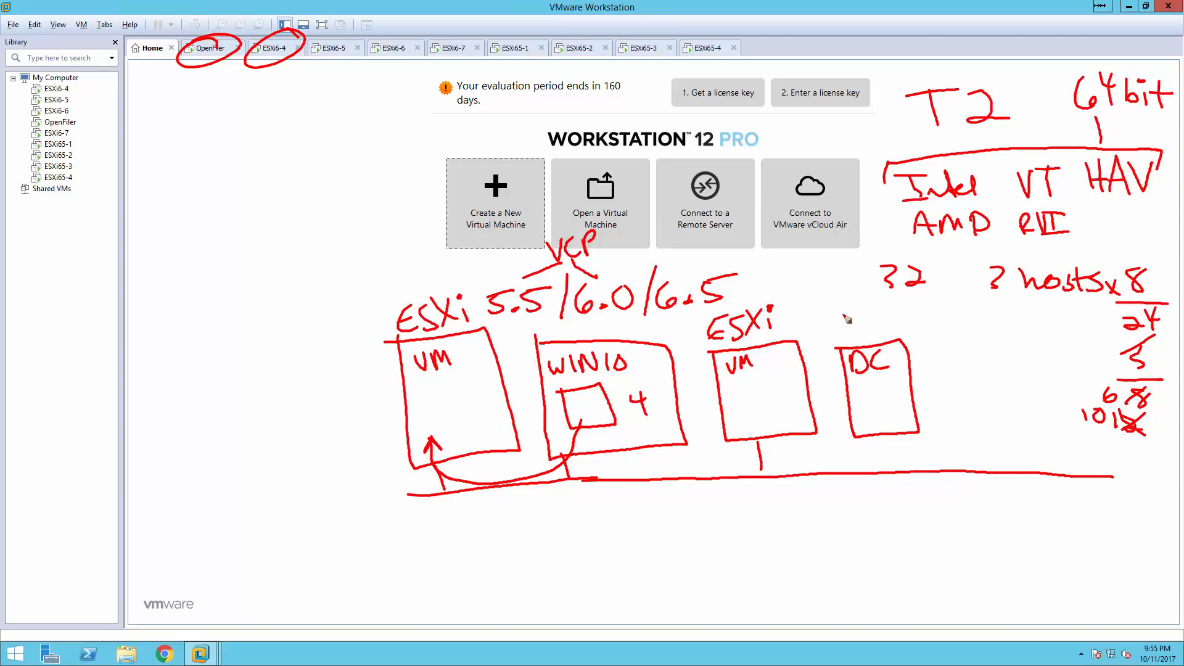
{"action": "left_click_drag", "start_coordinate": [859, 387], "coordinate": [890, 472]}
{"action": "mouse_move", "coordinate": [1089, 436]}
{"action": "left_mouse_down"}
{"action": "mouse_move", "coordinate": [1091, 448]}
{"action": "mouse_move", "coordinate": [1113, 448]}
{"action": "left_mouse_up"}
{"action": "mouse_move", "coordinate": [934, 342]}
{"action": "left_mouse_down"}
{"action": "mouse_move", "coordinate": [941, 389]}
{"action": "mouse_move", "coordinate": [969, 436]}
{"action": "mouse_move", "coordinate": [1006, 429]}
{"action": "mouse_move", "coordinate": [984, 347]}
{"action": "mouse_move", "coordinate": [928, 349]}
{"action": "mouse_move", "coordinate": [921, 327]}
{"action": "mouse_move", "coordinate": [926, 314]}
{"action": "mouse_move", "coordinate": [935, 327]}
{"action": "mouse_move", "coordinate": [938, 313]}
{"action": "mouse_move", "coordinate": [944, 327]}
{"action": "mouse_move", "coordinate": [974, 322]}
{"action": "left_mouse_up"}
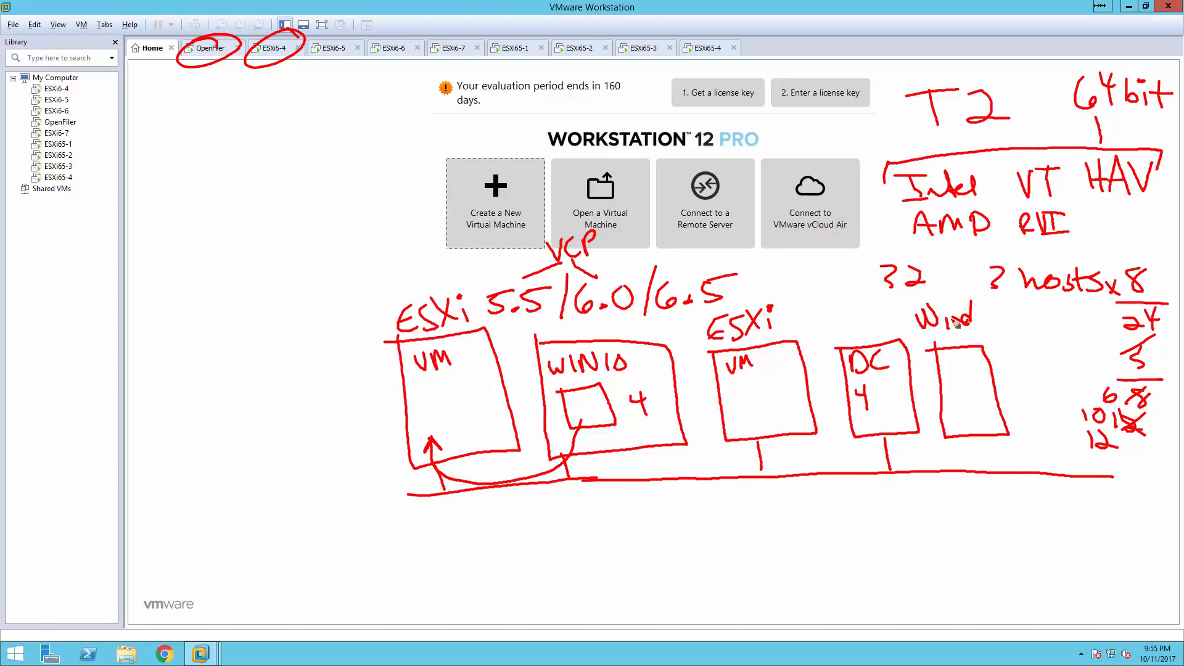
Extend the label to Wind/VCSA, add 5-6 and 17-18, underline 32, and write 8 in the box.
{"action": "mouse_move", "coordinate": [986, 295]}
{"action": "left_mouse_down"}
{"action": "mouse_move", "coordinate": [982, 333]}
{"action": "mouse_move", "coordinate": [1010, 309]}
{"action": "mouse_move", "coordinate": [1028, 311]}
{"action": "mouse_move", "coordinate": [1027, 333]}
{"action": "mouse_move", "coordinate": [1054, 328]}
{"action": "left_mouse_up"}
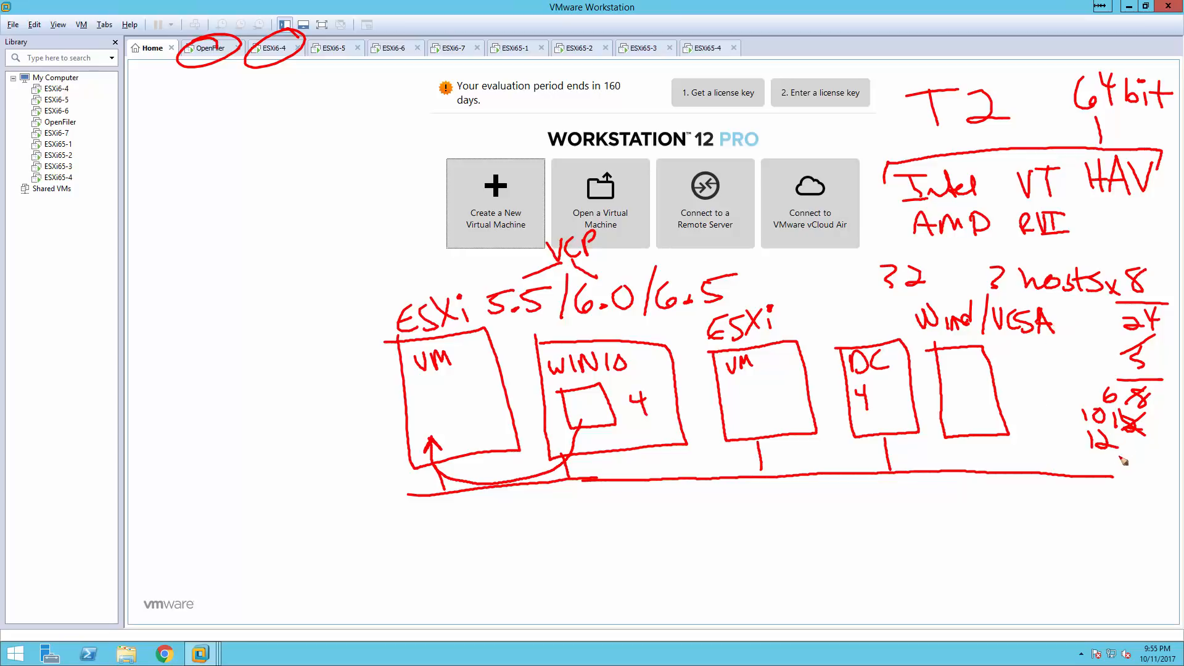
{"action": "mouse_move", "coordinate": [1122, 458]}
{"action": "left_mouse_down"}
{"action": "mouse_move", "coordinate": [1126, 475]}
{"action": "mouse_move", "coordinate": [1156, 460]}
{"action": "mouse_move", "coordinate": [1160, 471]}
{"action": "mouse_move", "coordinate": [1118, 503]}
{"action": "mouse_move", "coordinate": [1127, 497]}
{"action": "left_mouse_up"}
{"action": "left_click_drag", "start_coordinate": [1153, 487], "coordinate": [1119, 503]}
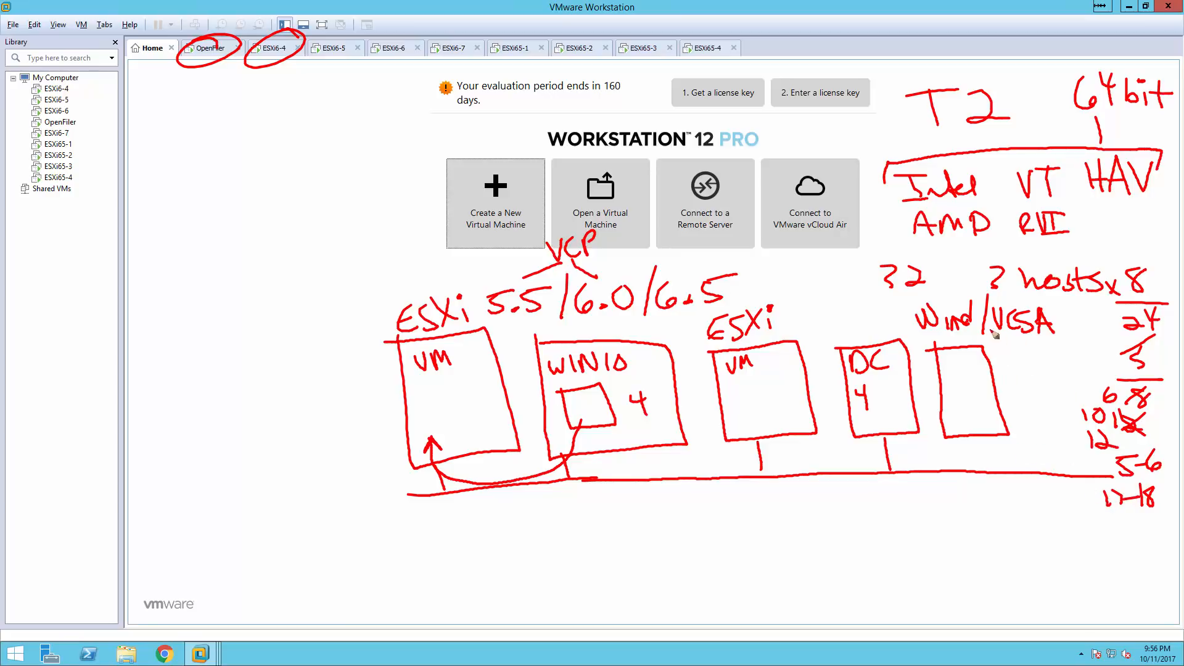
{"action": "left_click_drag", "start_coordinate": [871, 298], "coordinate": [941, 290]}
{"action": "left_click_drag", "start_coordinate": [960, 399], "coordinate": [964, 362]}
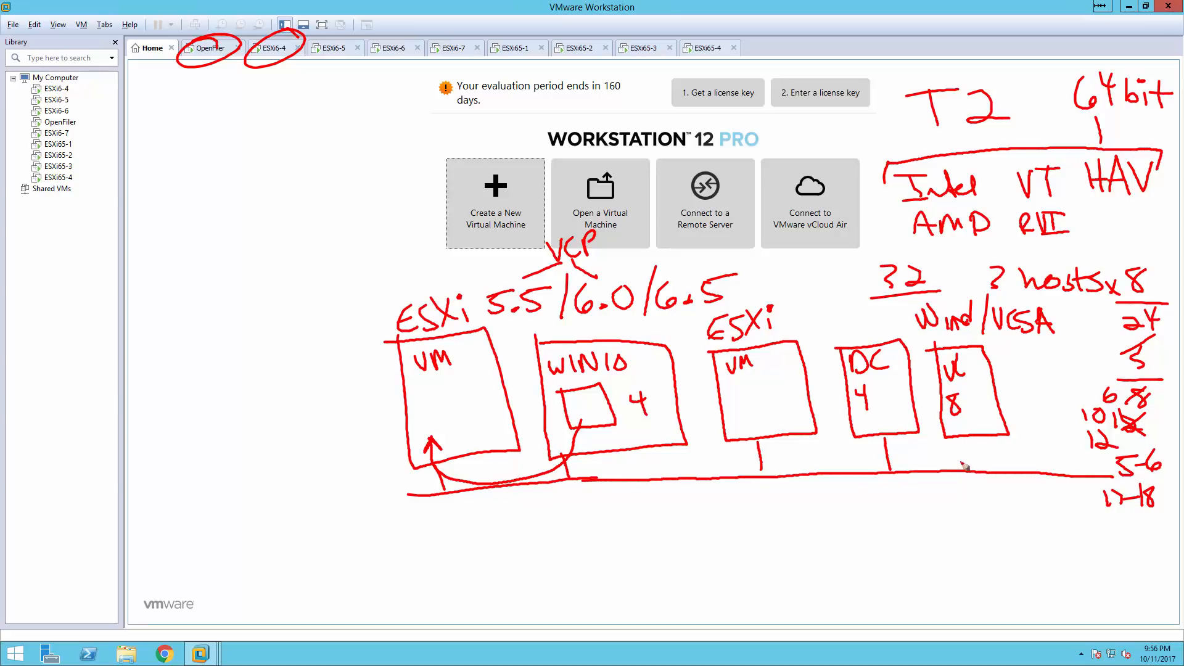
With the pen set back to red, draw an arrow pointing to OpenFiler.
{"action": "right_click", "coordinate": [566, 559]}
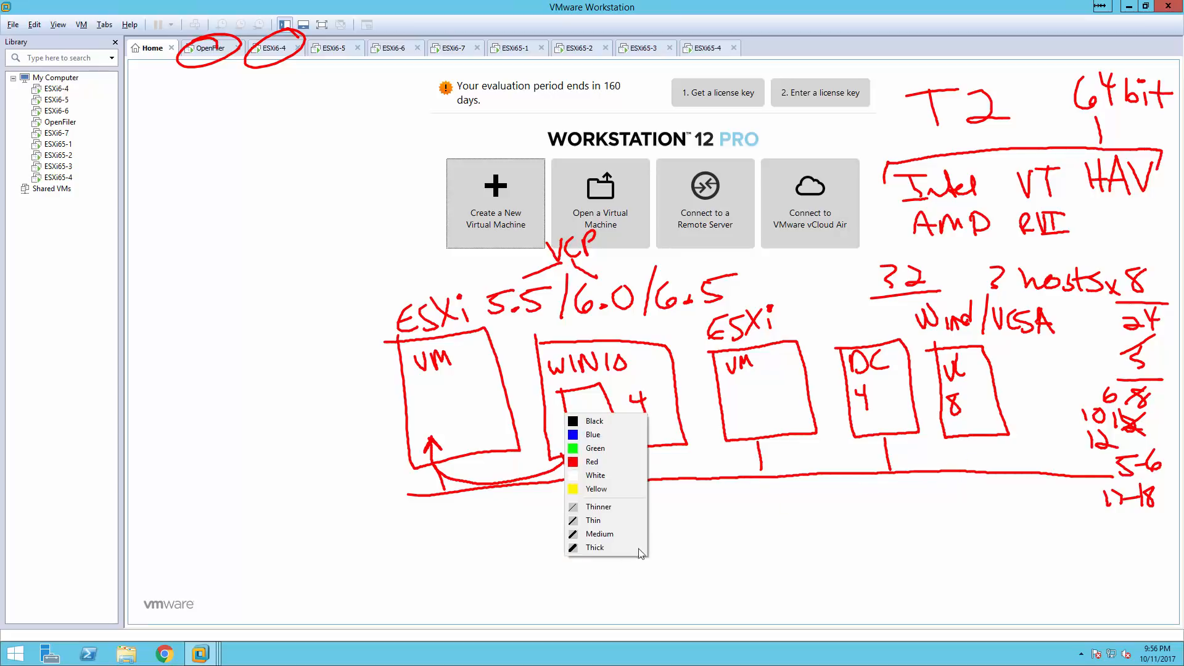
{"action": "left_click", "coordinate": [595, 449]}
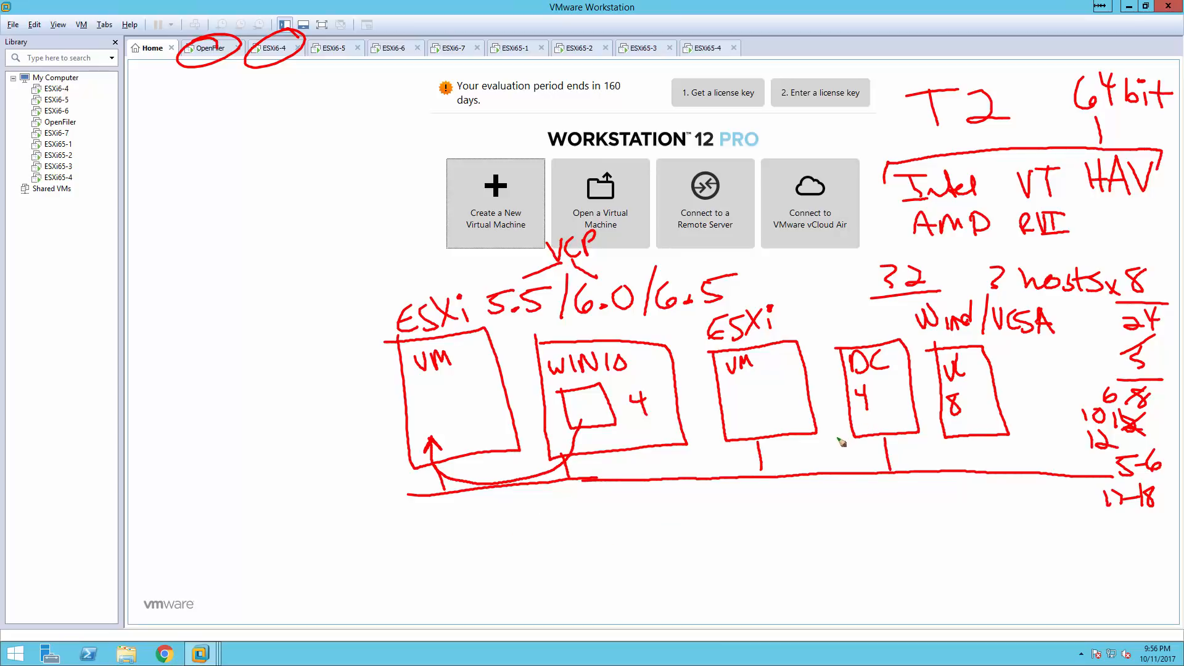
{"action": "right_click", "coordinate": [830, 459]}
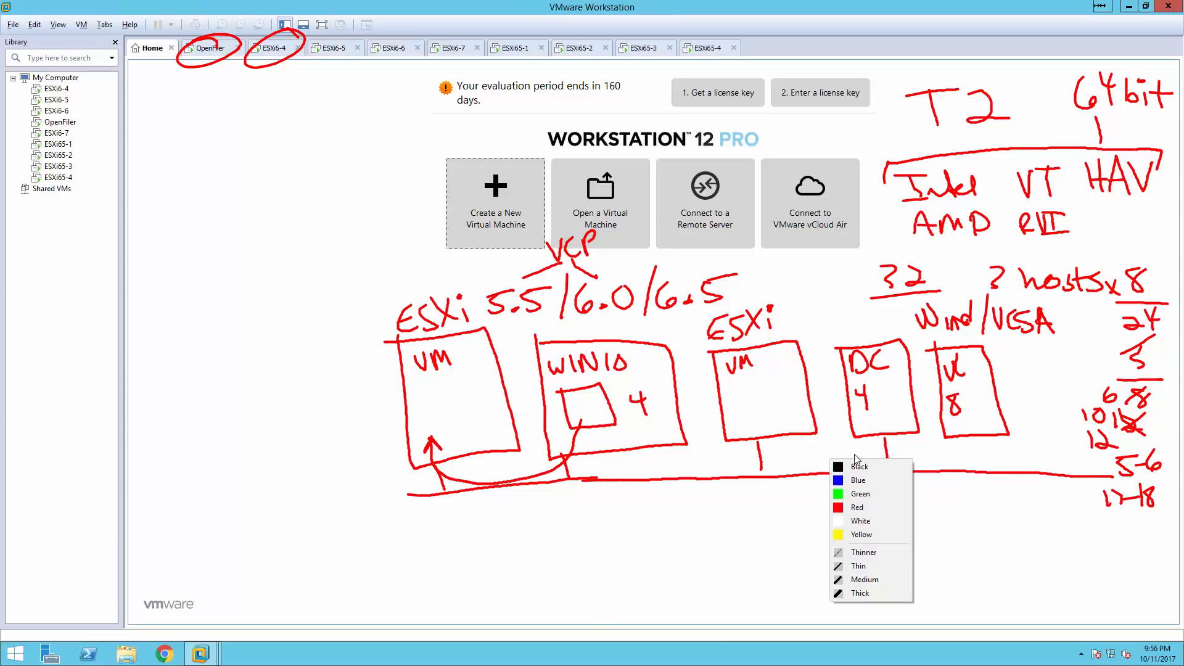
{"action": "left_click", "coordinate": [860, 507]}
{"action": "left_click_drag", "start_coordinate": [179, 99], "coordinate": [198, 61]}
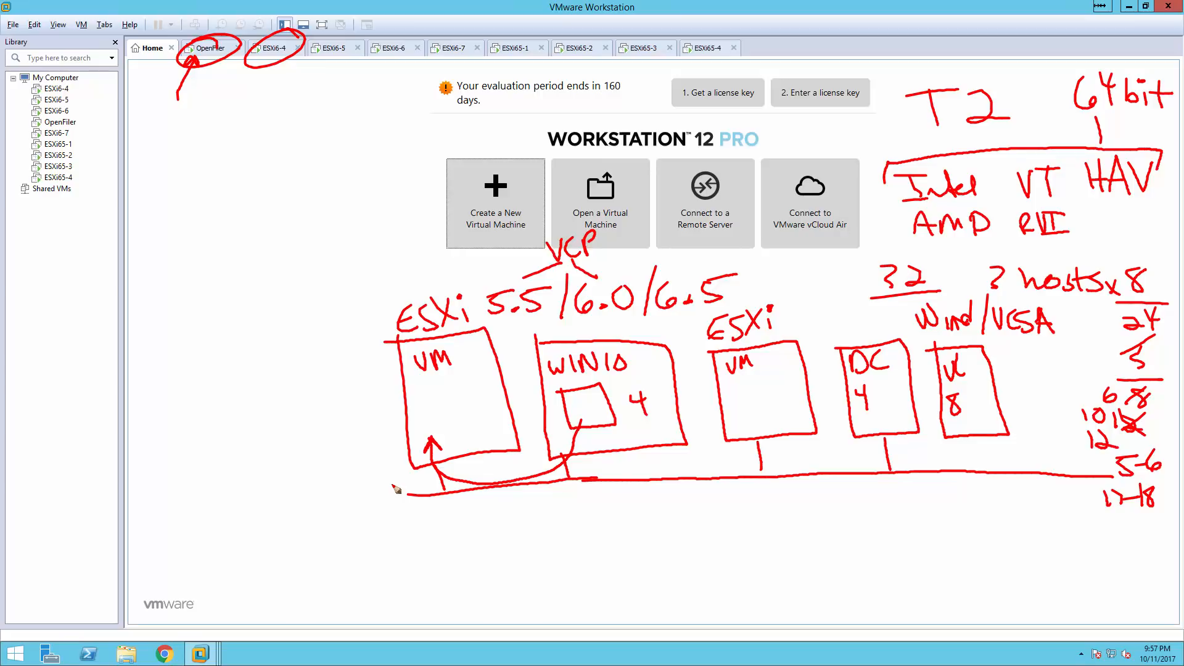
Draw an OF box beside the VC box and connect both to the bus line.
{"action": "mouse_move", "coordinate": [1018, 356]}
{"action": "left_mouse_down"}
{"action": "mouse_move", "coordinate": [1024, 424]}
{"action": "mouse_move", "coordinate": [1048, 429]}
{"action": "mouse_move", "coordinate": [1063, 399]}
{"action": "mouse_move", "coordinate": [1031, 359]}
{"action": "mouse_move", "coordinate": [1023, 370]}
{"action": "mouse_move", "coordinate": [1050, 380]}
{"action": "mouse_move", "coordinate": [1036, 414]}
{"action": "mouse_move", "coordinate": [1033, 400]}
{"action": "mouse_move", "coordinate": [1046, 421]}
{"action": "left_mouse_up"}
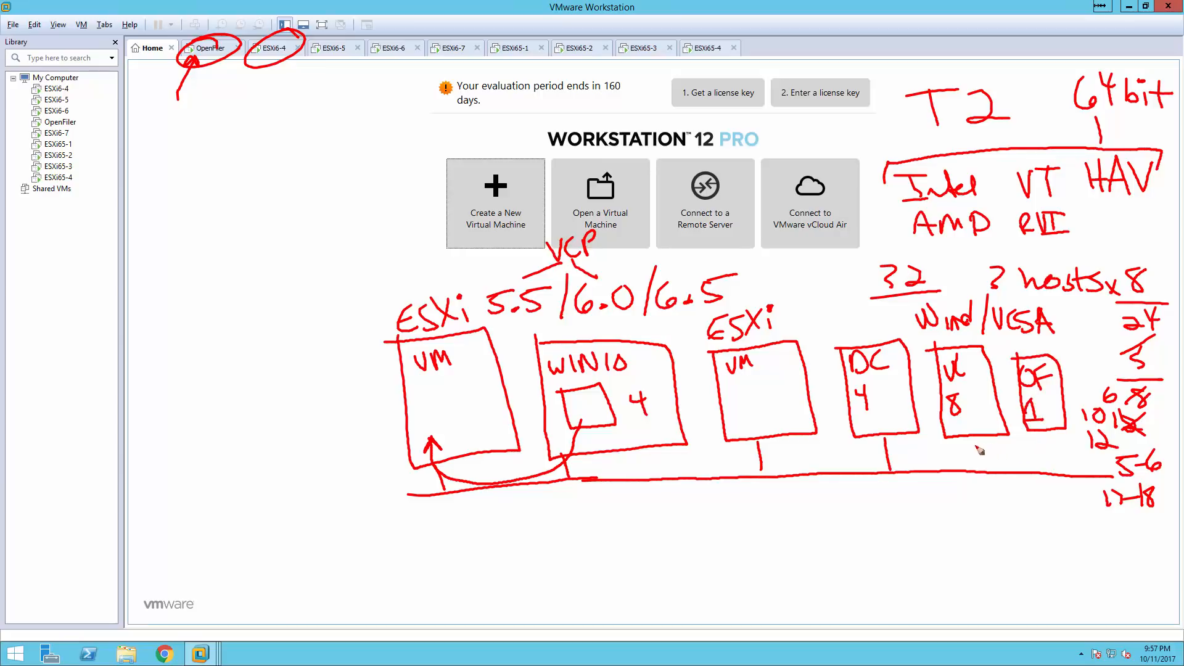
{"action": "left_click_drag", "start_coordinate": [969, 436], "coordinate": [972, 467]}
{"action": "left_click_drag", "start_coordinate": [1044, 431], "coordinate": [1046, 470]}
Keeping the pen red, write DNS above the DC box and rH.com near 6.5.
{"action": "right_click", "coordinate": [628, 512]}
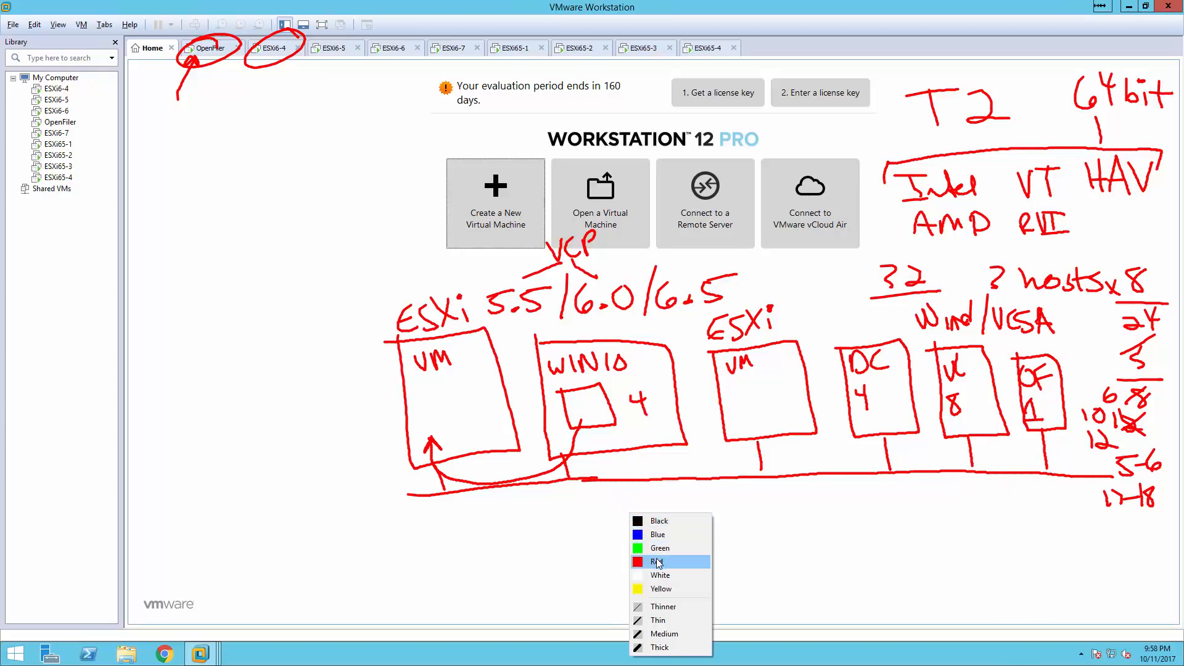
{"action": "left_click", "coordinate": [656, 562]}
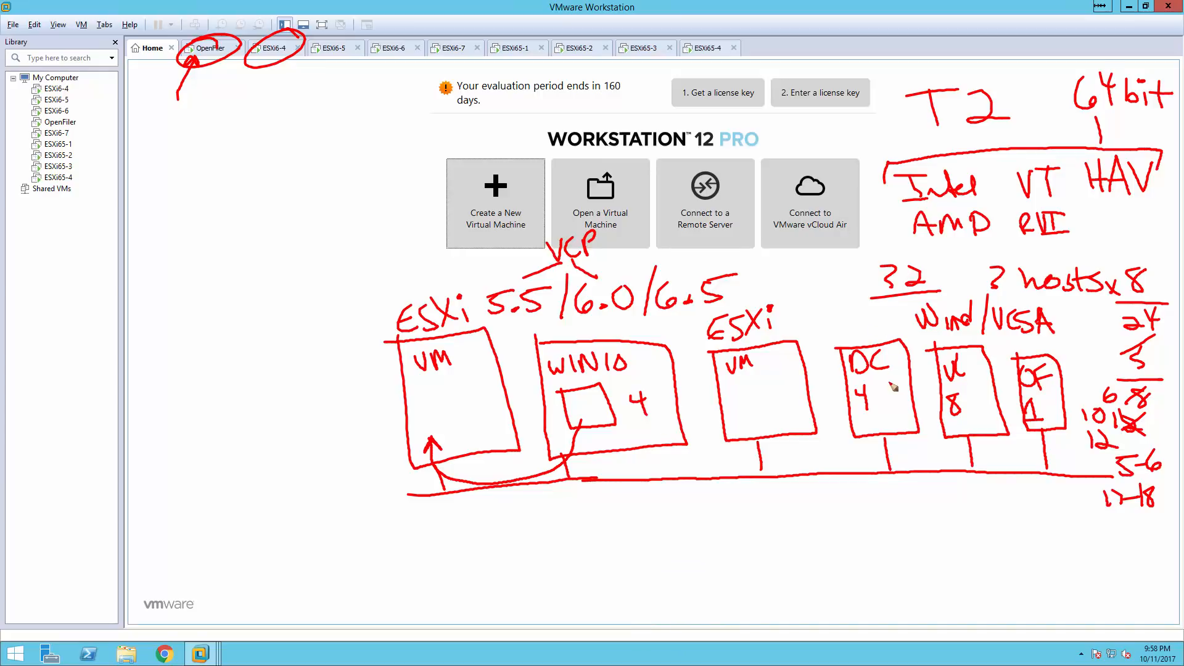
{"action": "mouse_move", "coordinate": [839, 321]}
{"action": "left_mouse_down"}
{"action": "mouse_move", "coordinate": [839, 340]}
{"action": "mouse_move", "coordinate": [869, 320]}
{"action": "mouse_move", "coordinate": [870, 339]}
{"action": "left_mouse_up"}
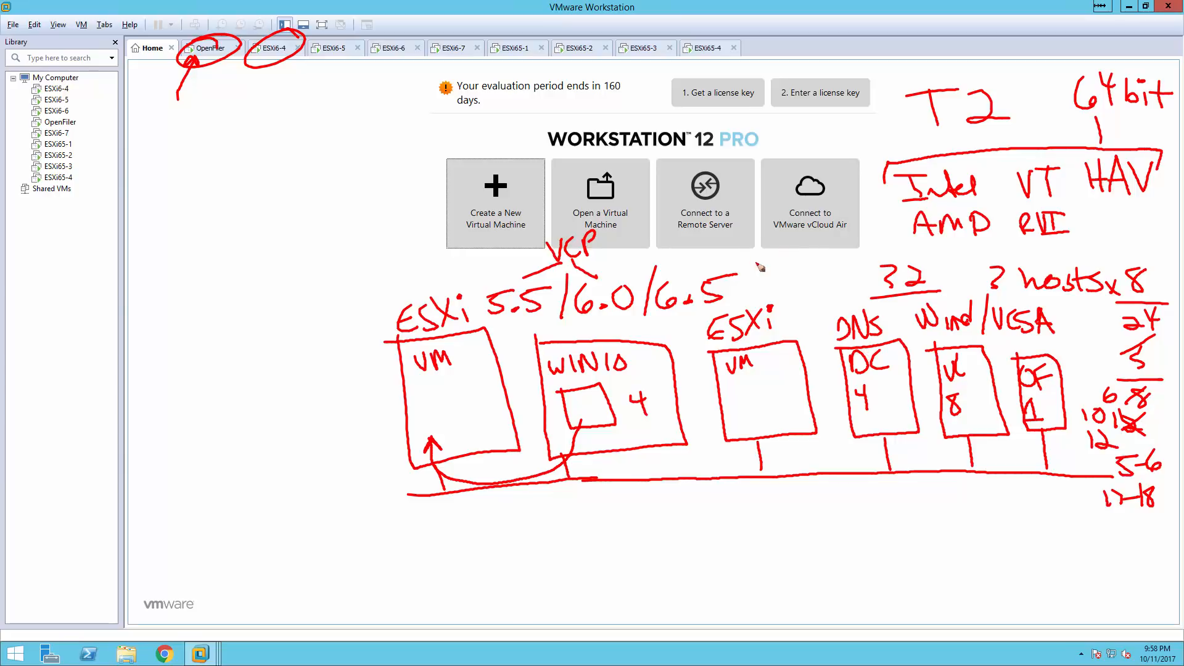
{"action": "left_click_drag", "start_coordinate": [767, 272], "coordinate": [795, 284]}
{"action": "left_click_drag", "start_coordinate": [783, 277], "coordinate": [821, 288]}
{"action": "left_click", "coordinate": [803, 283]}
{"action": "left_click_drag", "start_coordinate": [832, 272], "coordinate": [852, 283]}
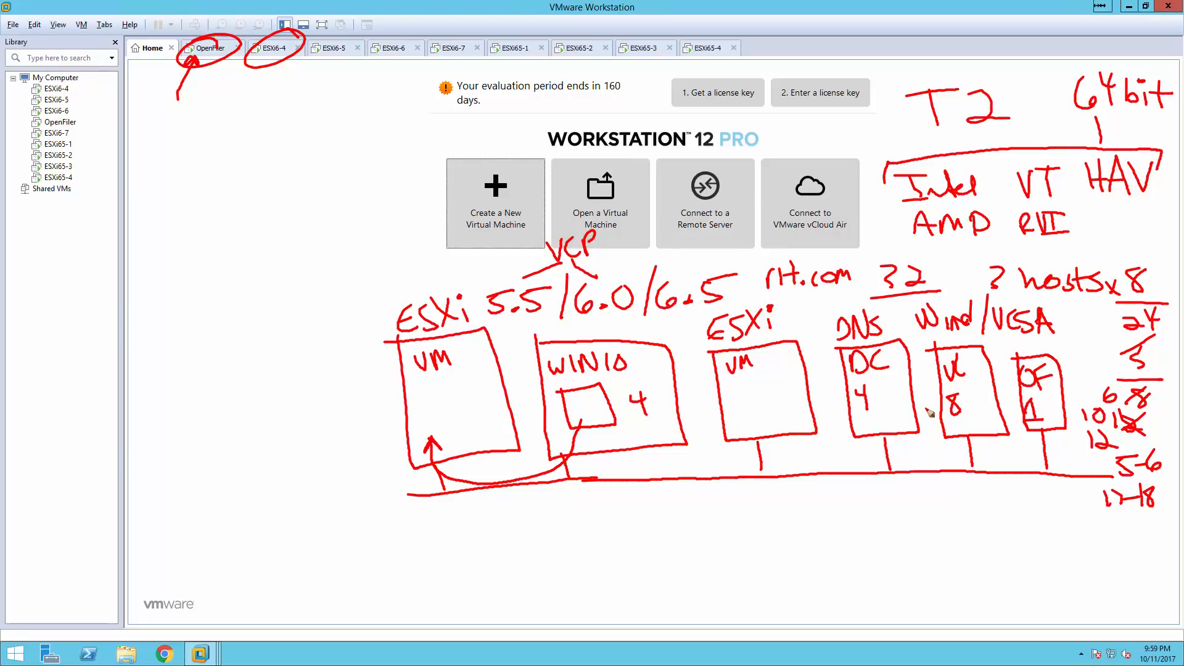
Write lab.local above rH.com and add 19-20 below 17-18.
{"action": "left_click_drag", "start_coordinate": [697, 239], "coordinate": [699, 262]}
{"action": "left_click_drag", "start_coordinate": [712, 253], "coordinate": [739, 263]}
{"action": "mouse_move", "coordinate": [749, 240]}
{"action": "left_mouse_down"}
{"action": "mouse_move", "coordinate": [748, 264]}
{"action": "mouse_move", "coordinate": [797, 249]}
{"action": "mouse_move", "coordinate": [794, 259]}
{"action": "left_mouse_up"}
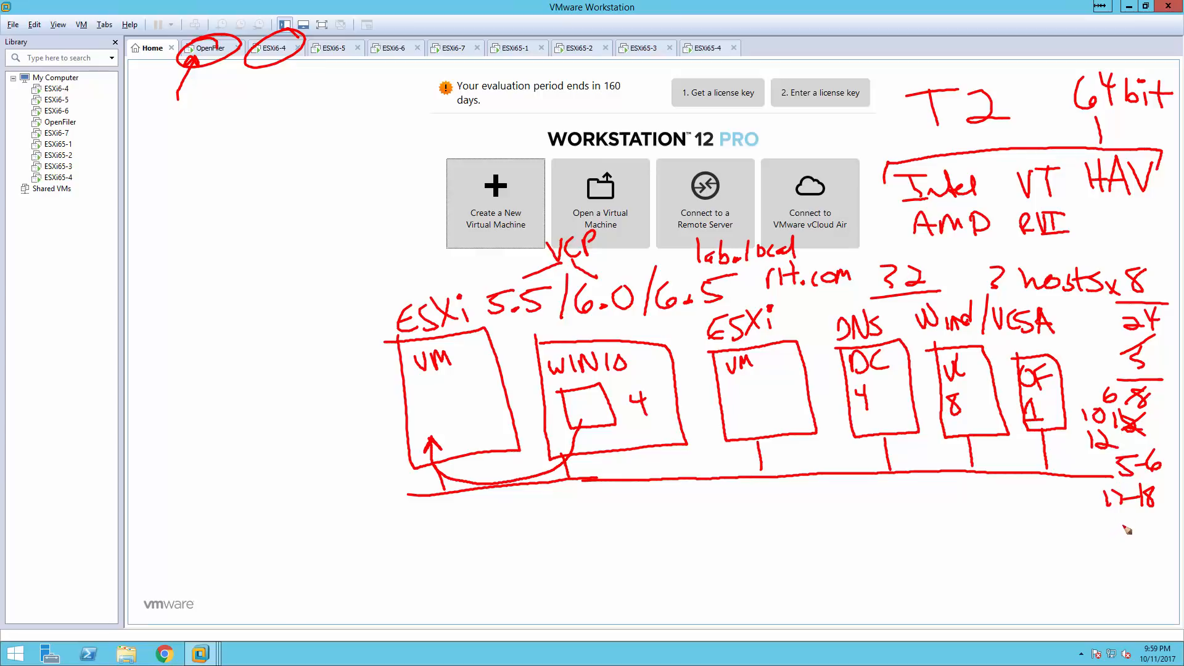
{"action": "left_click_drag", "start_coordinate": [1105, 521], "coordinate": [1113, 541]}
{"action": "mouse_move", "coordinate": [1123, 529]}
{"action": "left_mouse_down"}
{"action": "mouse_move", "coordinate": [1153, 539]}
{"action": "mouse_move", "coordinate": [1160, 526]}
{"action": "left_mouse_up"}
Draw a green line linking the first VM box, the ESXi box and the OF box.
{"action": "right_click", "coordinate": [746, 555]}
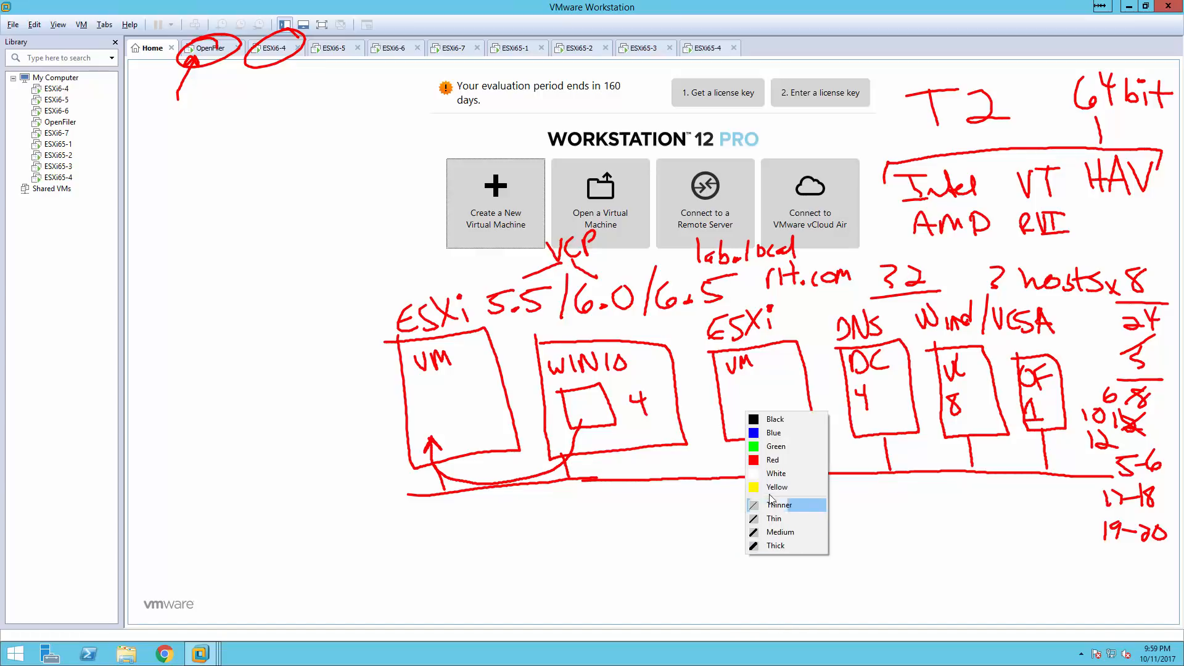
{"action": "left_click", "coordinate": [772, 446]}
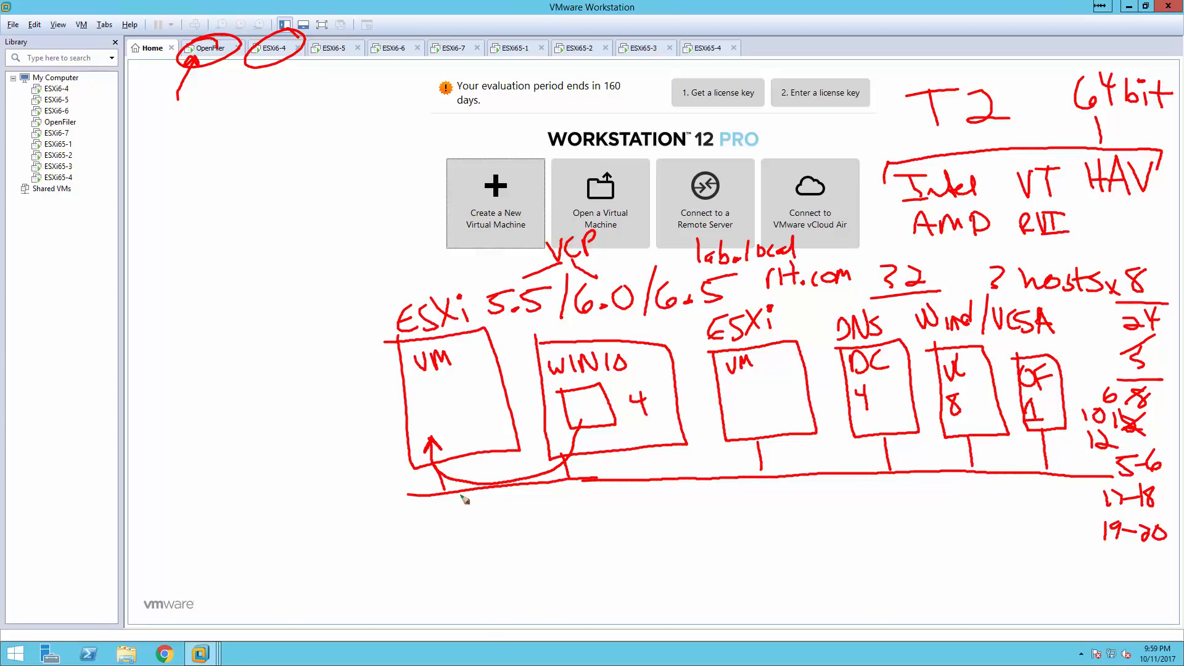
{"action": "mouse_move", "coordinate": [452, 461]}
{"action": "left_mouse_down"}
{"action": "mouse_move", "coordinate": [462, 512]}
{"action": "mouse_move", "coordinate": [481, 516]}
{"action": "mouse_move", "coordinate": [819, 516]}
{"action": "left_mouse_up"}
{"action": "mouse_move", "coordinate": [776, 435]}
{"action": "left_mouse_down"}
{"action": "mouse_move", "coordinate": [787, 515]}
{"action": "mouse_move", "coordinate": [1079, 515]}
{"action": "left_mouse_up"}
{"action": "left_click_drag", "start_coordinate": [1055, 426], "coordinate": [1063, 515]}
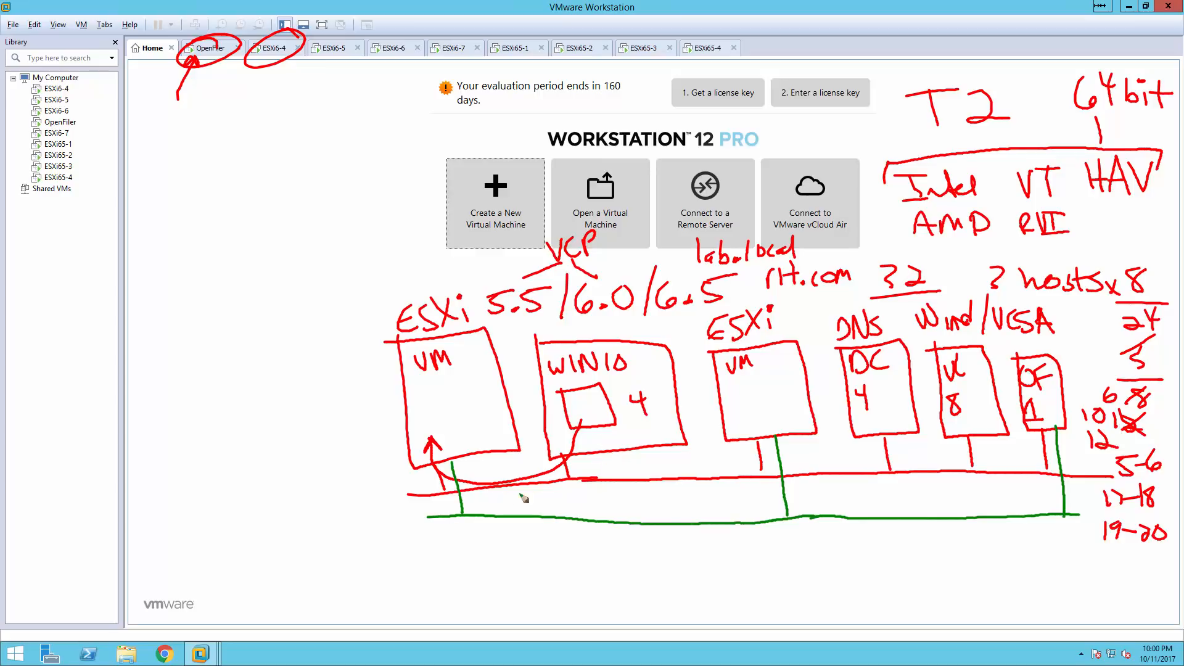
Label the red line MGMT in red and the green line SAN in green.
{"action": "right_click", "coordinate": [362, 487]}
{"action": "left_click", "coordinate": [373, 531]}
{"action": "left_click_drag", "start_coordinate": [346, 504], "coordinate": [410, 472]}
{"action": "mouse_move", "coordinate": [399, 473]}
{"action": "left_mouse_down"}
{"action": "mouse_move", "coordinate": [398, 493]}
{"action": "mouse_move", "coordinate": [366, 513]}
{"action": "mouse_move", "coordinate": [369, 529]}
{"action": "mouse_move", "coordinate": [387, 521]}
{"action": "left_mouse_up"}
{"action": "right_click", "coordinate": [373, 527]}
{"action": "left_click", "coordinate": [392, 419]}
{"action": "left_click_drag", "start_coordinate": [396, 528], "coordinate": [413, 498]}
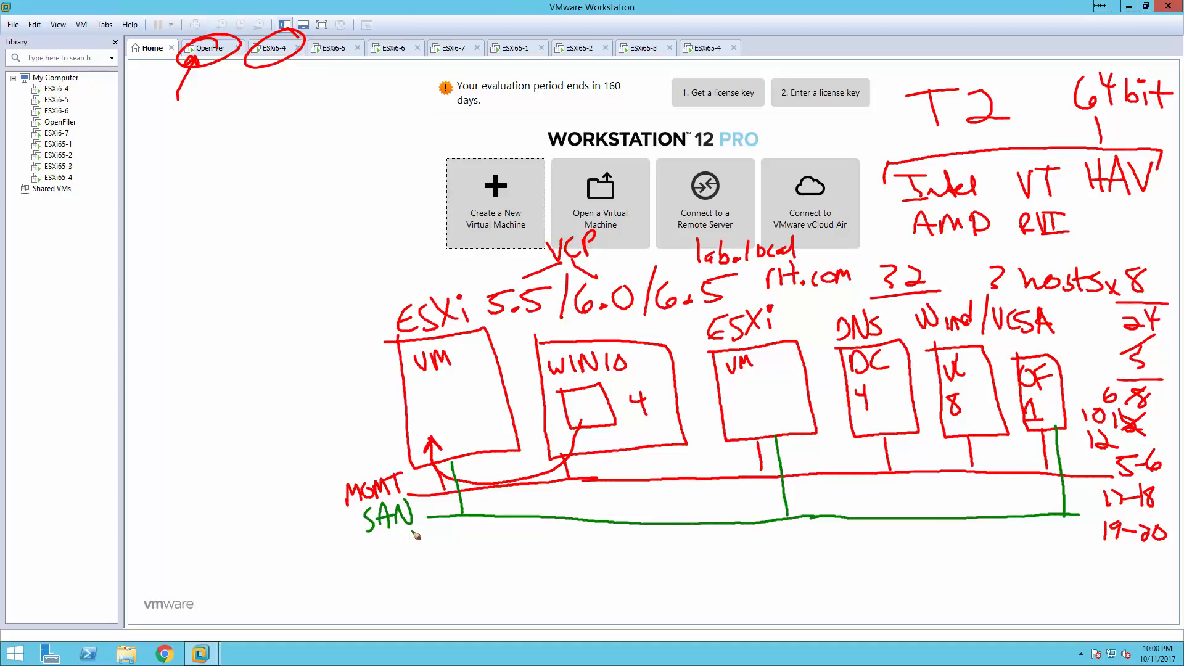
Draw a blue line below SAN from the first VM box to the ESXi box and start labelling it vMotion.
{"action": "right_click", "coordinate": [486, 542]}
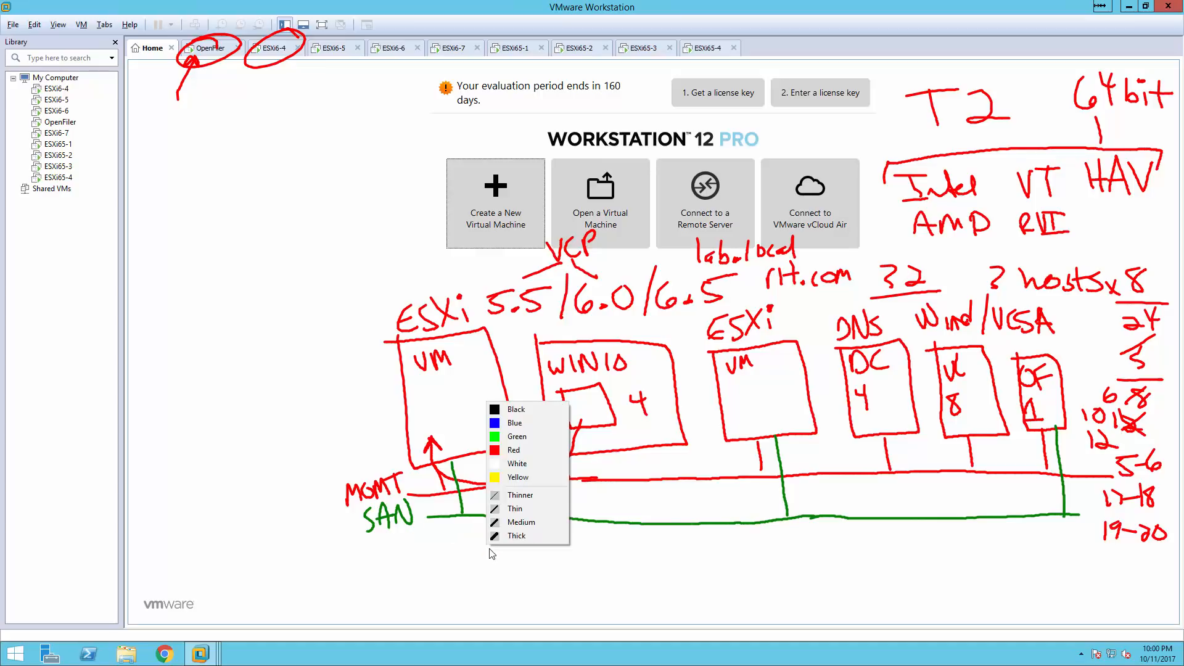
{"action": "left_click", "coordinate": [509, 423]}
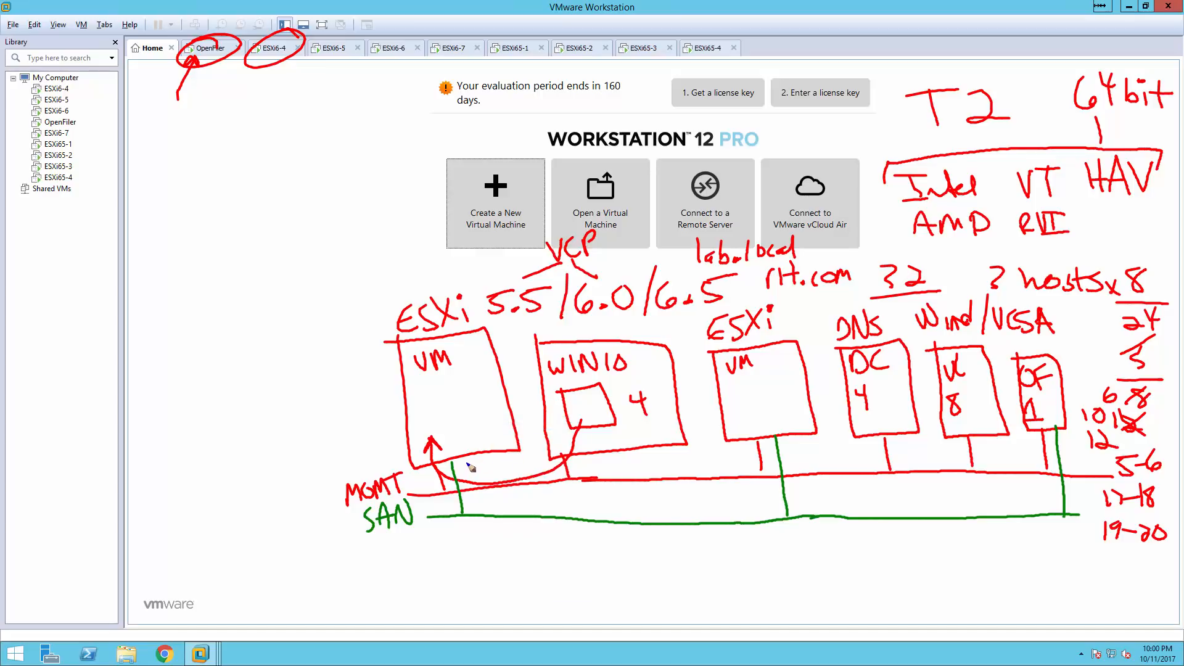
{"action": "left_click_drag", "start_coordinate": [477, 455], "coordinate": [484, 544]}
{"action": "left_click_drag", "start_coordinate": [451, 546], "coordinate": [846, 531]}
{"action": "left_click_drag", "start_coordinate": [797, 436], "coordinate": [810, 531]}
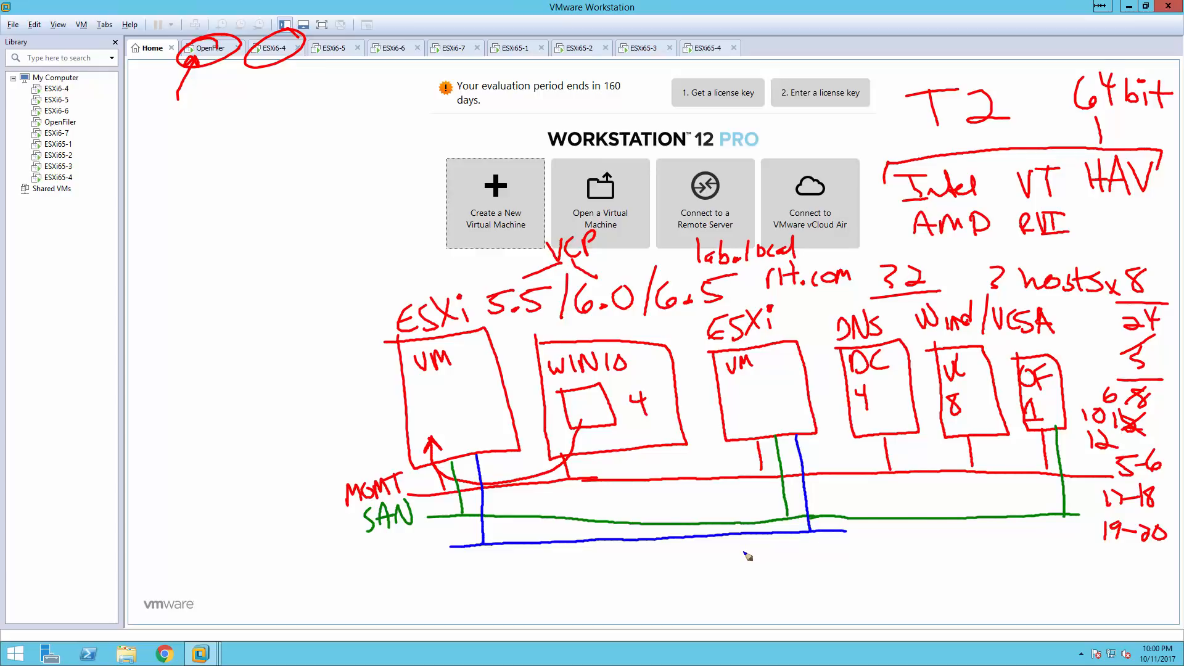
{"action": "mouse_move", "coordinate": [373, 550]}
{"action": "left_mouse_down"}
{"action": "mouse_move", "coordinate": [375, 561]}
{"action": "mouse_move", "coordinate": [420, 544]}
{"action": "mouse_move", "coordinate": [429, 559]}
{"action": "mouse_move", "coordinate": [445, 554]}
{"action": "left_mouse_up"}
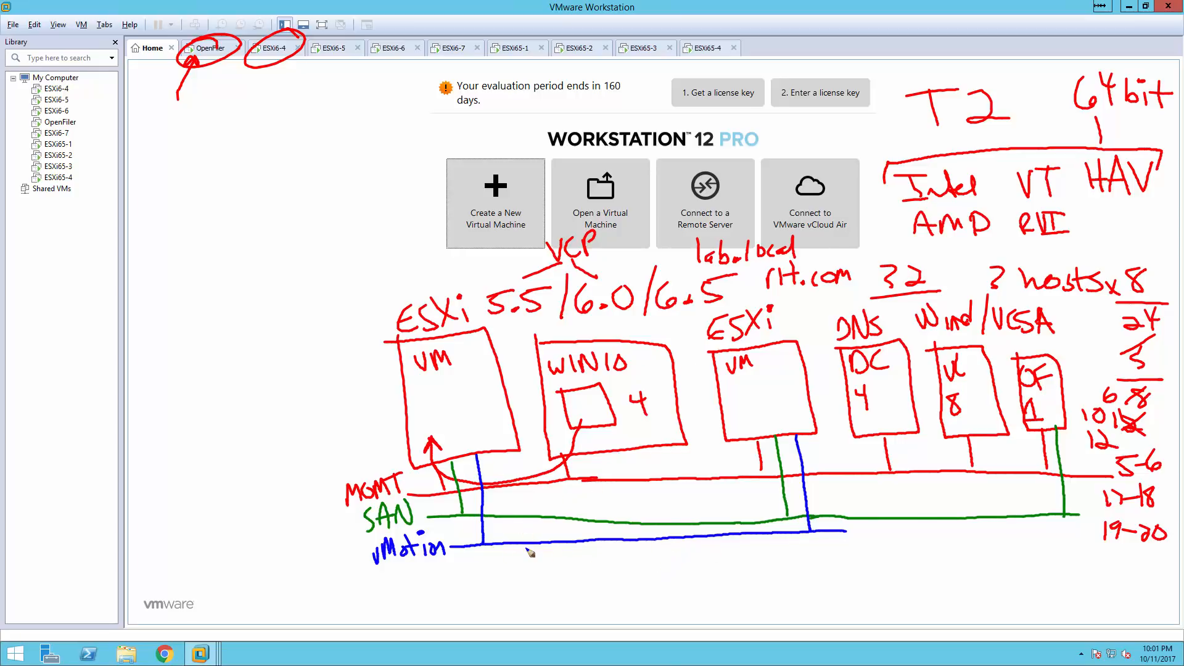
Draw a black line joining the first VM box and ESXi box, labelled HA/FT under vMotion.
{"action": "right_click", "coordinate": [527, 550]}
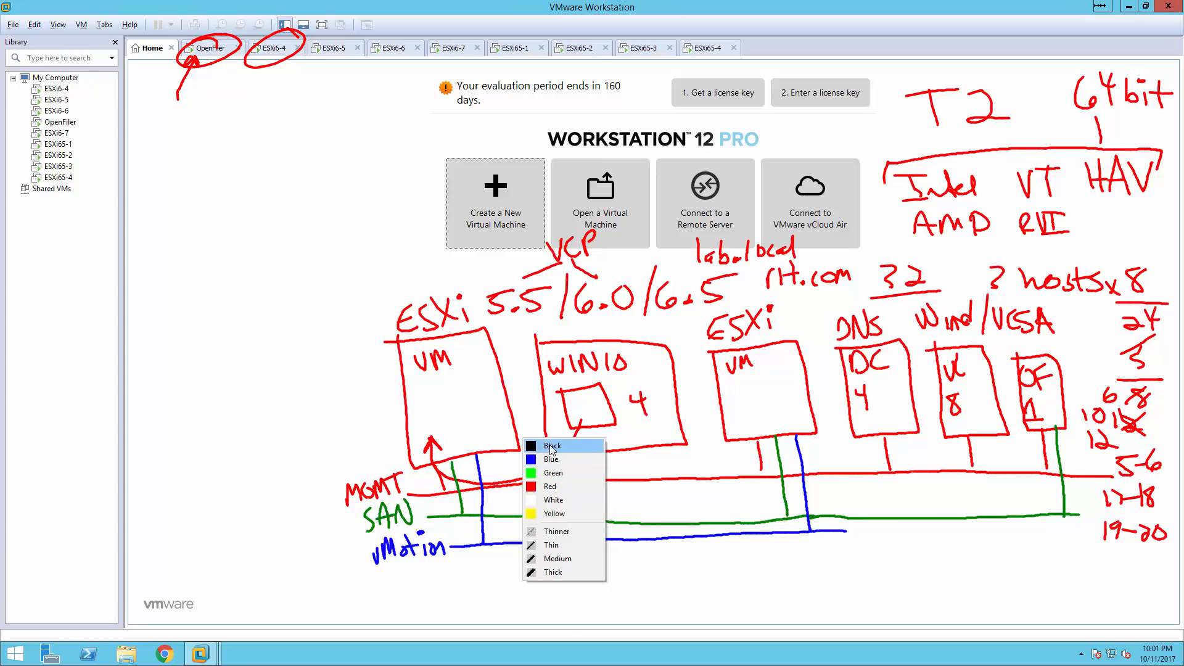
{"action": "left_click", "coordinate": [552, 446]}
{"action": "mouse_move", "coordinate": [493, 454]}
{"action": "left_mouse_down"}
{"action": "mouse_move", "coordinate": [497, 565]}
{"action": "mouse_move", "coordinate": [469, 571]}
{"action": "mouse_move", "coordinate": [840, 558]}
{"action": "left_mouse_up"}
{"action": "left_click_drag", "start_coordinate": [811, 435], "coordinate": [822, 558]}
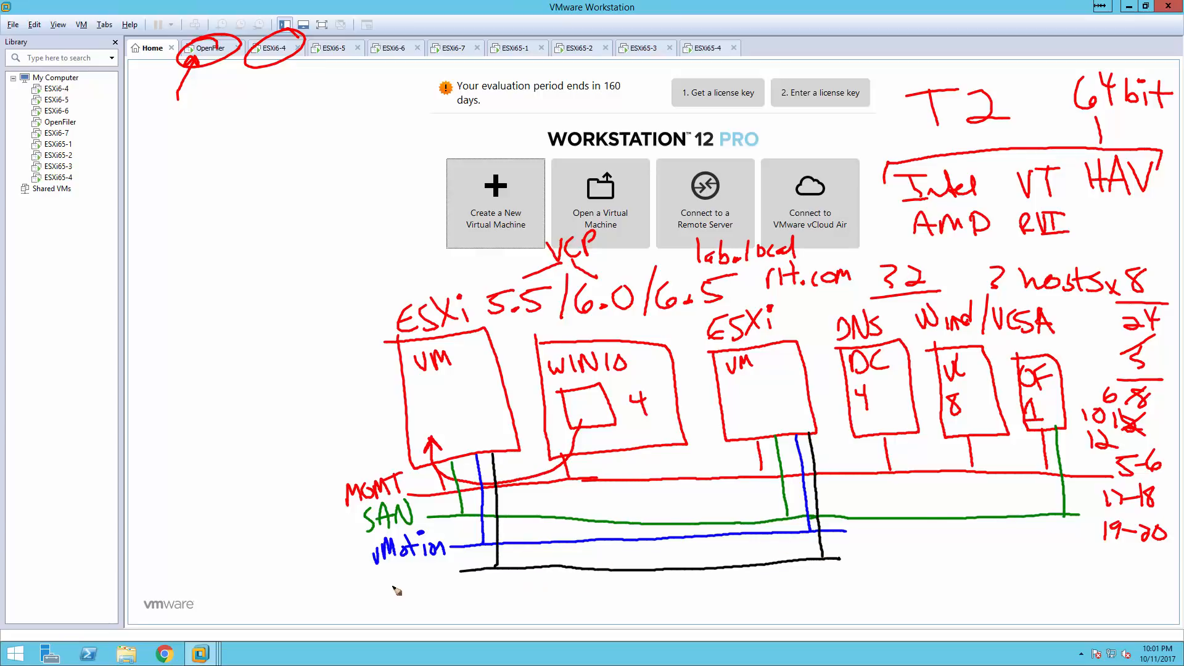
{"action": "left_click_drag", "start_coordinate": [389, 572], "coordinate": [393, 591]}
{"action": "mouse_move", "coordinate": [398, 569]}
{"action": "left_mouse_down"}
{"action": "mouse_move", "coordinate": [401, 588]}
{"action": "mouse_move", "coordinate": [418, 572]}
{"action": "mouse_move", "coordinate": [424, 593]}
{"action": "left_mouse_up"}
{"action": "mouse_move", "coordinate": [410, 584]}
{"action": "left_mouse_down"}
{"action": "mouse_move", "coordinate": [430, 597]}
{"action": "mouse_move", "coordinate": [461, 563]}
{"action": "left_mouse_up"}
{"action": "left_click_drag", "start_coordinate": [455, 563], "coordinate": [457, 591]}
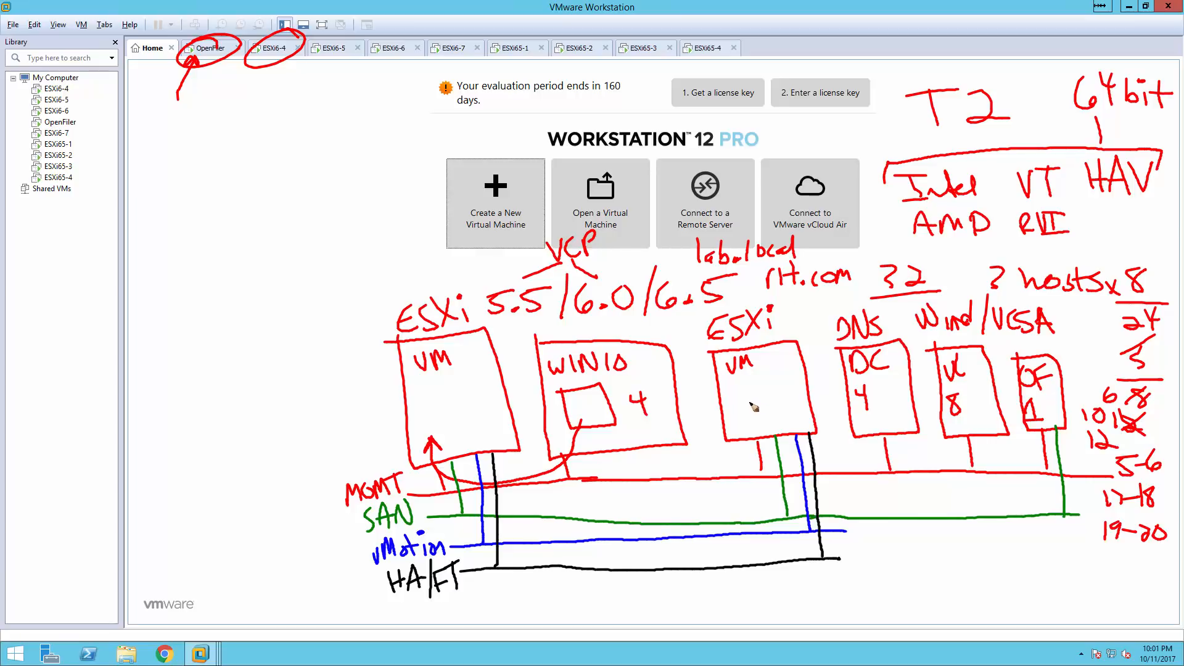
Mark red X's beside the WIN10, DC and VC boxes.
{"action": "right_click", "coordinate": [742, 374]}
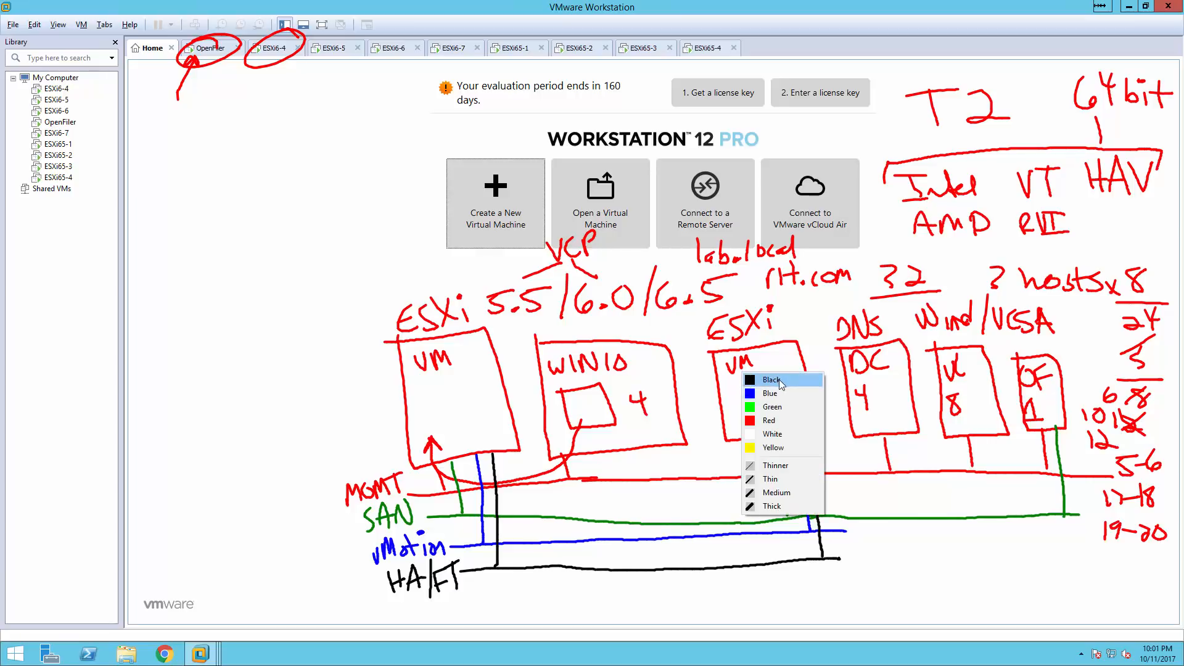
{"action": "left_click", "coordinate": [770, 421]}
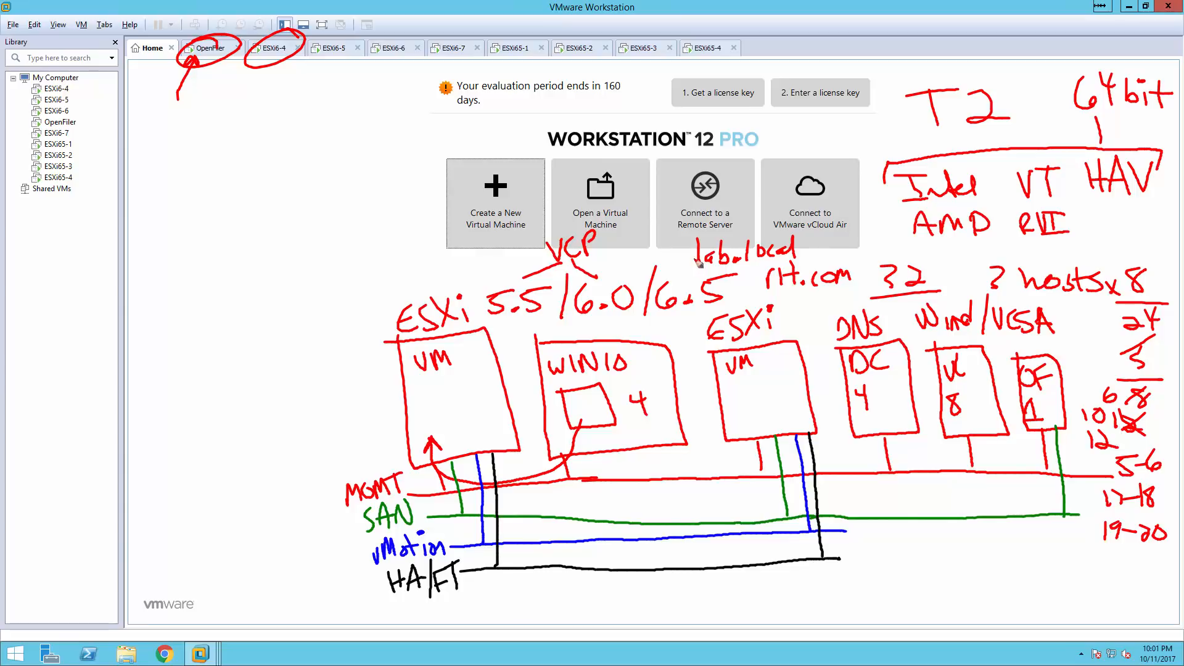
{"action": "mouse_move", "coordinate": [650, 360]}
{"action": "left_mouse_down"}
{"action": "mouse_move", "coordinate": [666, 381]}
{"action": "mouse_move", "coordinate": [652, 381]}
{"action": "left_mouse_up"}
{"action": "left_click_drag", "start_coordinate": [888, 350], "coordinate": [902, 370]}
{"action": "left_click_drag", "start_coordinate": [903, 350], "coordinate": [888, 370]}
{"action": "mouse_move", "coordinate": [972, 357]}
{"action": "left_mouse_down"}
{"action": "mouse_move", "coordinate": [984, 373]}
{"action": "mouse_move", "coordinate": [973, 372]}
{"action": "left_mouse_up"}
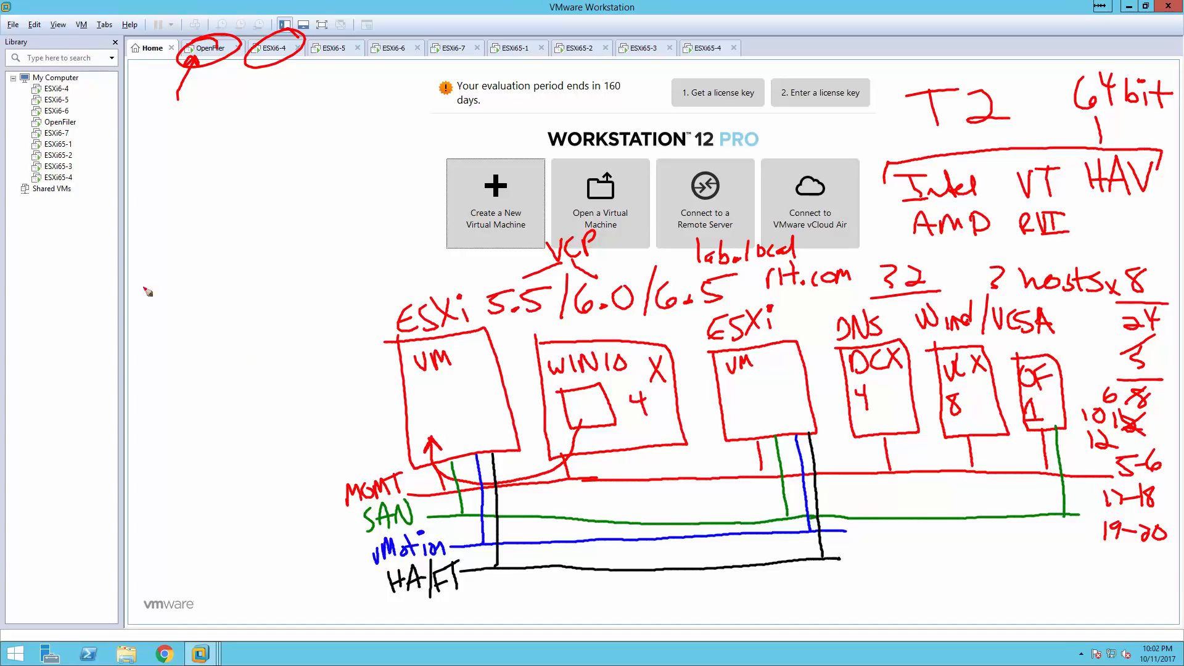
Write the red note 2x T1 / 1 x T2 at the upper left.
{"action": "mouse_move", "coordinate": [146, 144]}
{"action": "left_mouse_down"}
{"action": "mouse_move", "coordinate": [180, 159]}
{"action": "mouse_move", "coordinate": [179, 146]}
{"action": "mouse_move", "coordinate": [214, 133]}
{"action": "left_mouse_up"}
{"action": "mouse_move", "coordinate": [199, 132]}
{"action": "left_mouse_down"}
{"action": "mouse_move", "coordinate": [197, 158]}
{"action": "mouse_move", "coordinate": [221, 148]}
{"action": "left_mouse_up"}
{"action": "mouse_move", "coordinate": [222, 152]}
{"action": "left_mouse_down"}
{"action": "mouse_move", "coordinate": [148, 197]}
{"action": "mouse_move", "coordinate": [180, 194]}
{"action": "left_mouse_up"}
{"action": "mouse_move", "coordinate": [180, 182]}
{"action": "left_mouse_down"}
{"action": "mouse_move", "coordinate": [167, 196]}
{"action": "mouse_move", "coordinate": [205, 170]}
{"action": "mouse_move", "coordinate": [197, 196]}
{"action": "left_mouse_up"}
{"action": "left_click_drag", "start_coordinate": [208, 176], "coordinate": [232, 183]}
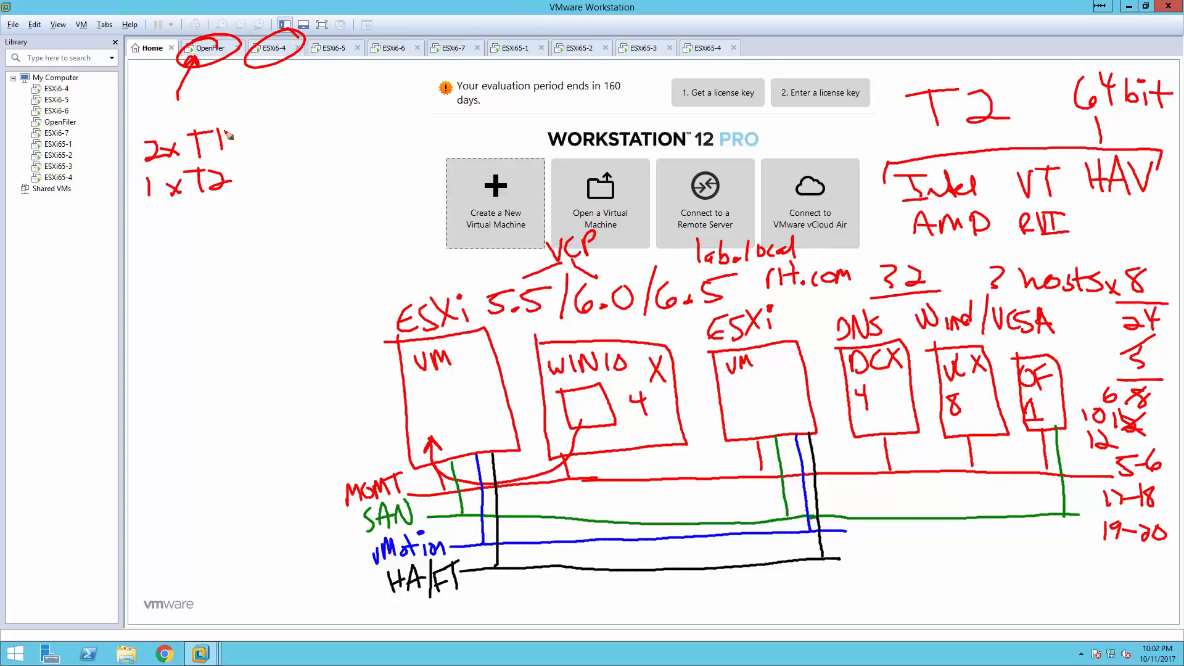
Redraw the 1 in 2x T1 and write IBM after it.
{"action": "mouse_move", "coordinate": [216, 133]}
{"action": "left_mouse_down"}
{"action": "mouse_move", "coordinate": [239, 151]}
{"action": "mouse_move", "coordinate": [272, 121]}
{"action": "mouse_move", "coordinate": [260, 145]}
{"action": "left_mouse_up"}
{"action": "left_click_drag", "start_coordinate": [255, 146], "coordinate": [320, 128]}
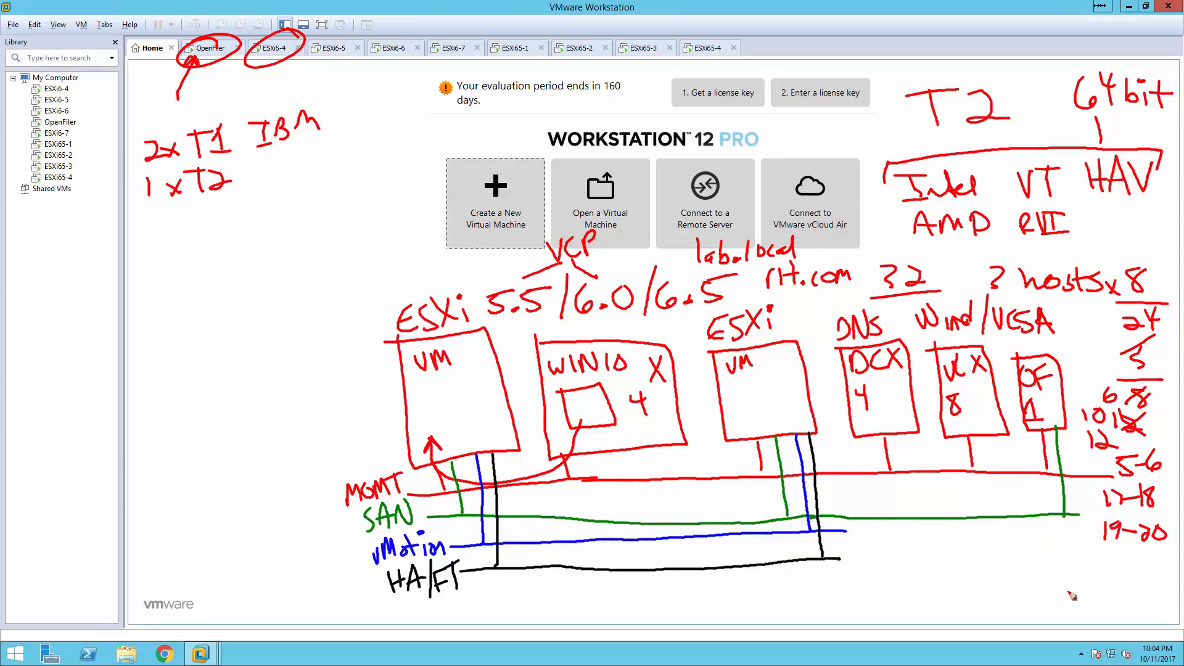
Write 2x NIC at lower right with an arrow up to the MGMT line, and add a 1 nearby.
{"action": "left_click_drag", "start_coordinate": [1013, 583], "coordinate": [1062, 614]}
{"action": "mouse_move", "coordinate": [1062, 589]}
{"action": "left_mouse_down"}
{"action": "mouse_move", "coordinate": [1040, 615]}
{"action": "mouse_move", "coordinate": [1095, 571]}
{"action": "mouse_move", "coordinate": [1107, 601]}
{"action": "mouse_move", "coordinate": [1133, 591]}
{"action": "left_mouse_up"}
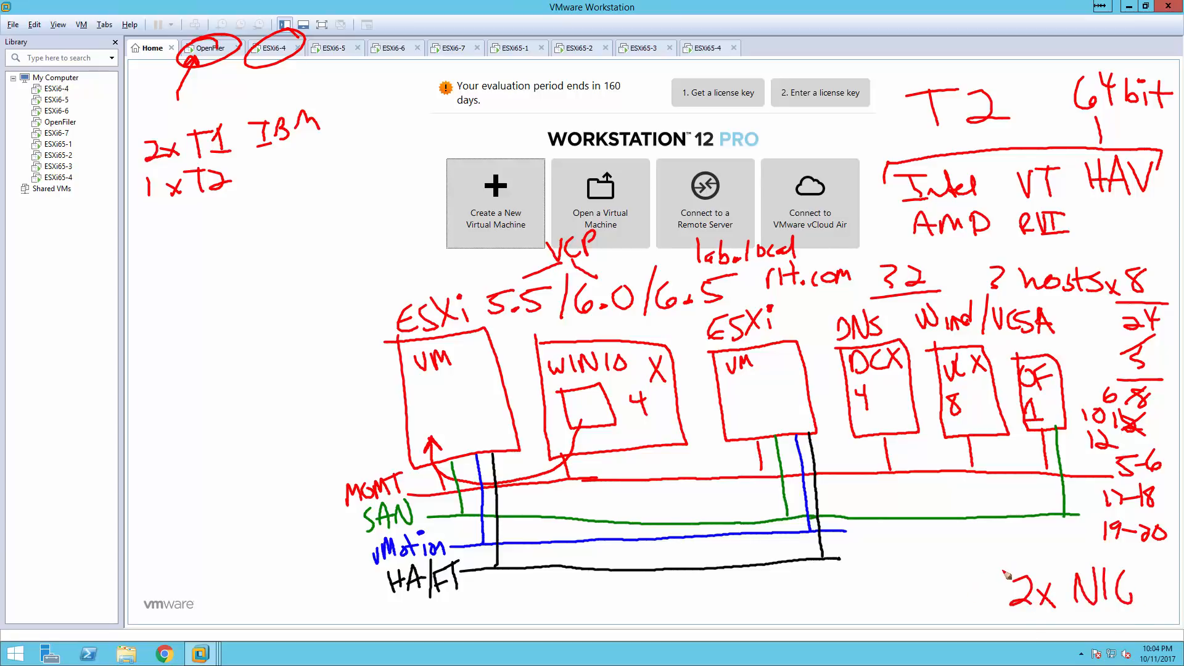
{"action": "mouse_move", "coordinate": [992, 575]}
{"action": "left_mouse_down"}
{"action": "mouse_move", "coordinate": [981, 512]}
{"action": "mouse_move", "coordinate": [995, 475]}
{"action": "mouse_move", "coordinate": [999, 489]}
{"action": "left_mouse_up"}
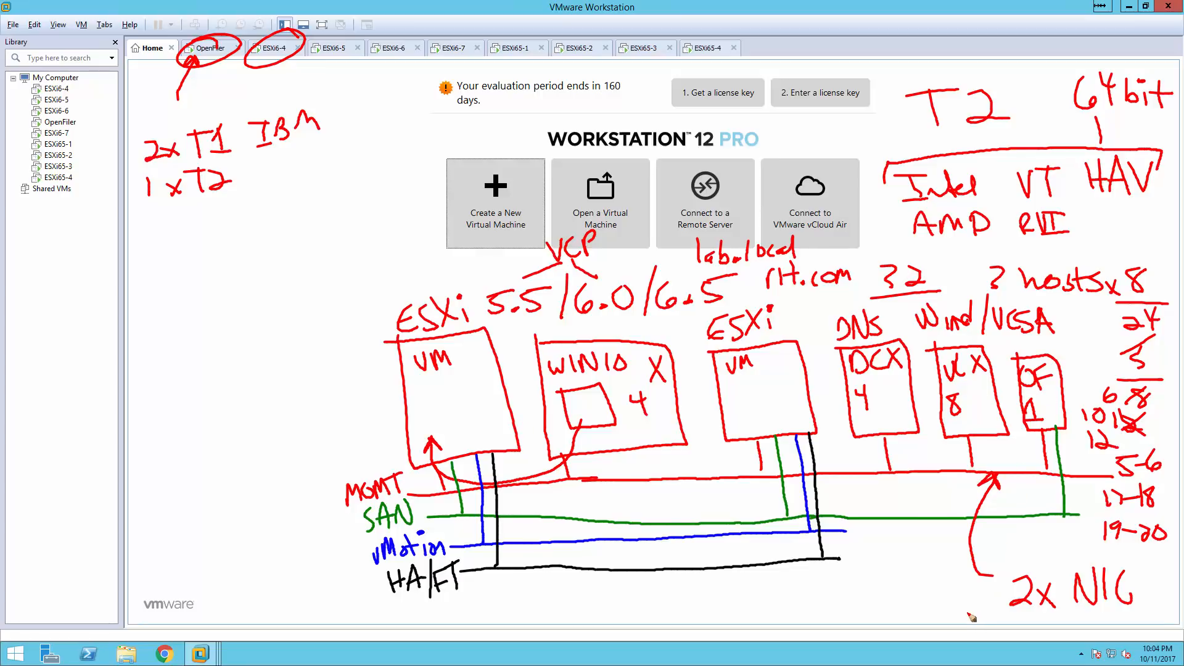
{"action": "left_click_drag", "start_coordinate": [884, 594], "coordinate": [885, 617]}
Clear the drawn annotations and review VMnet1–VMnet4 settings in the Virtual Network Editor.
{"action": "key", "text": "Escape"}
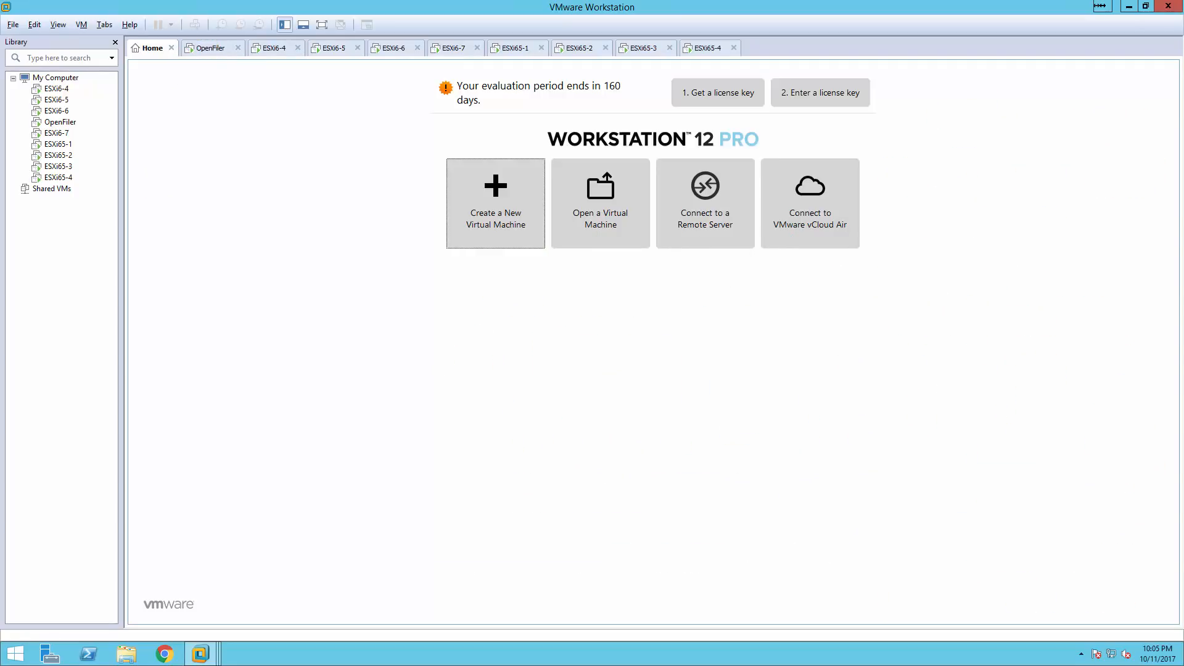
{"action": "left_click", "coordinate": [35, 26]}
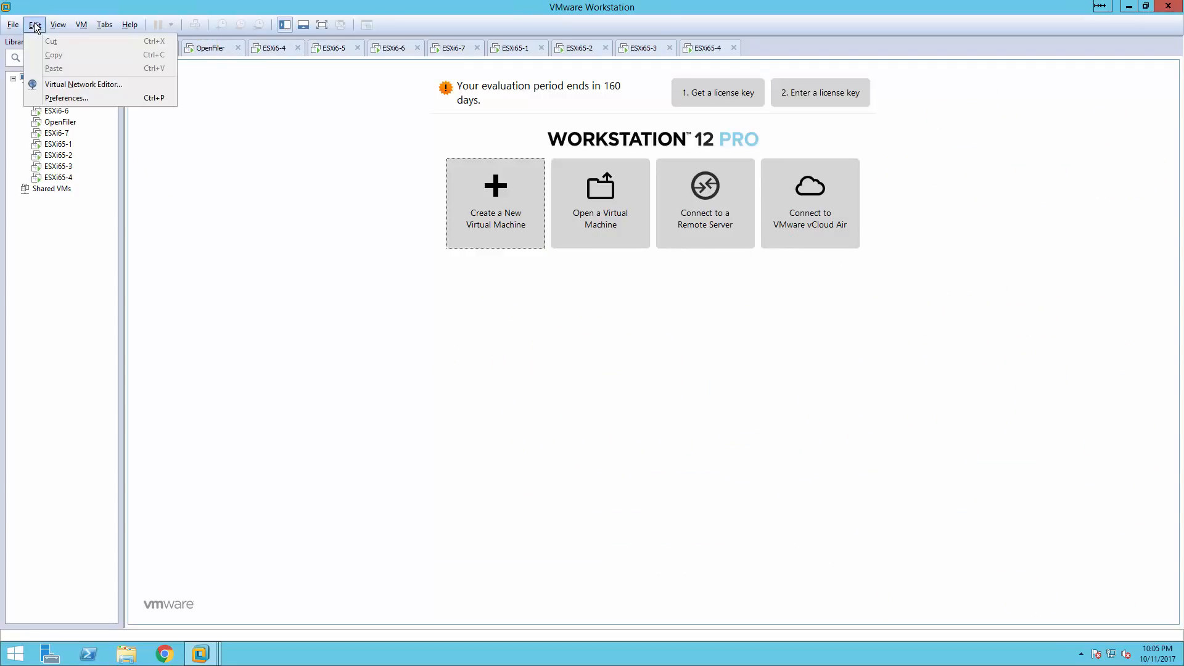
{"action": "left_click", "coordinate": [65, 86]}
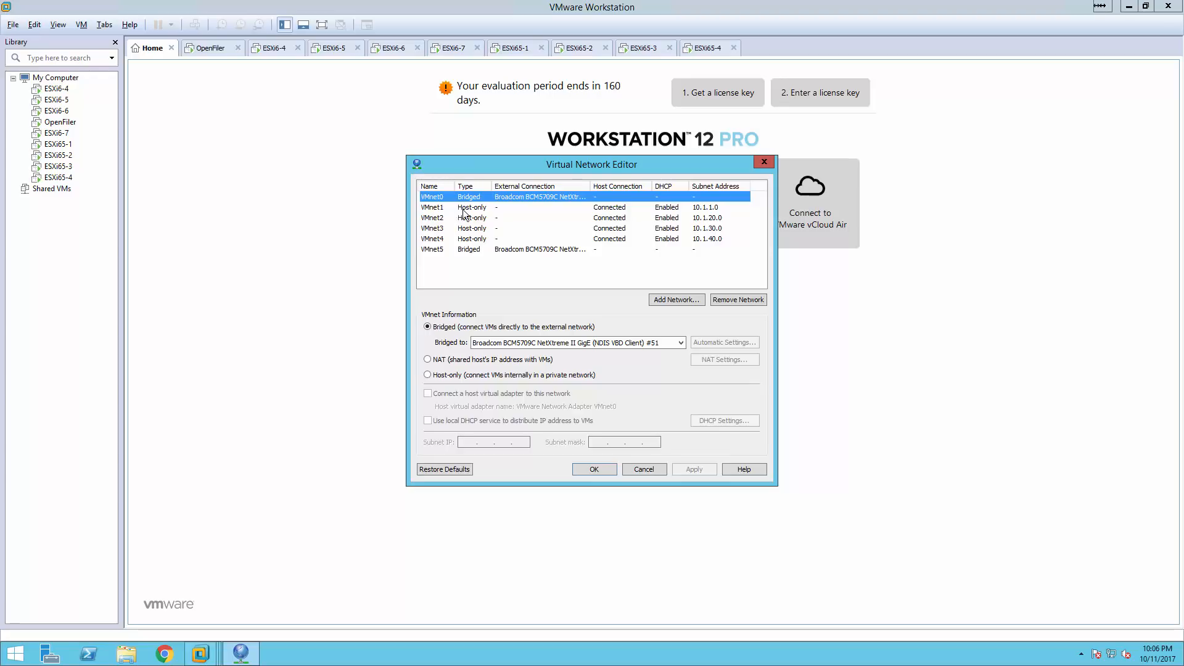
{"action": "left_click", "coordinate": [482, 211]}
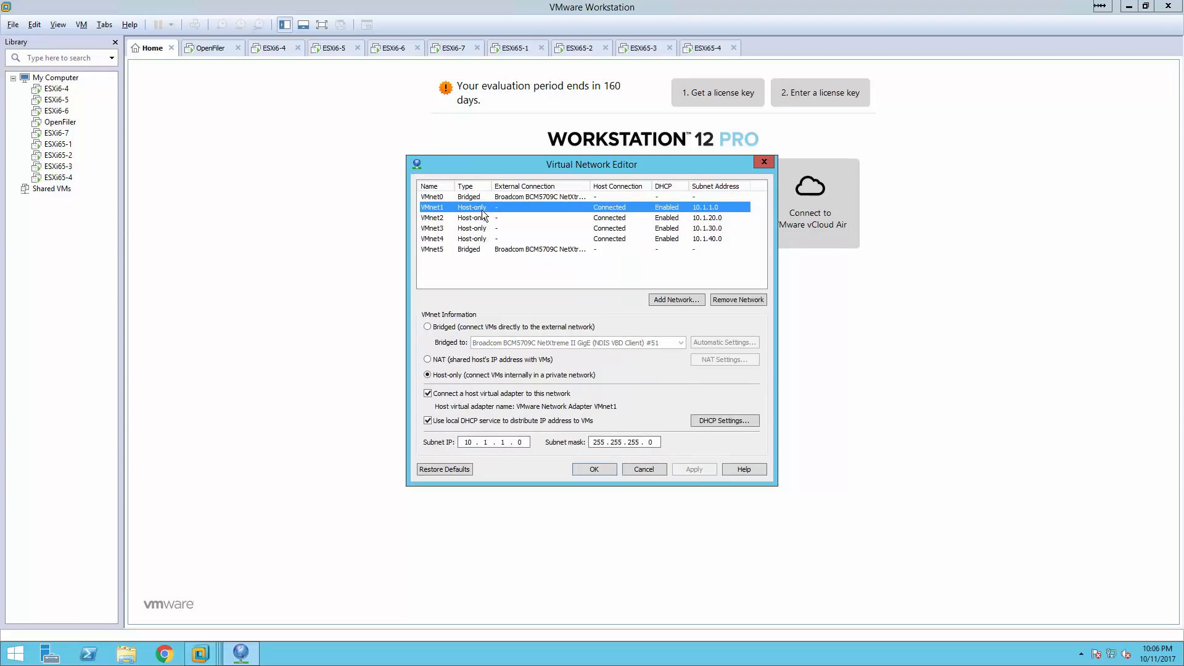
{"action": "left_click", "coordinate": [478, 219]}
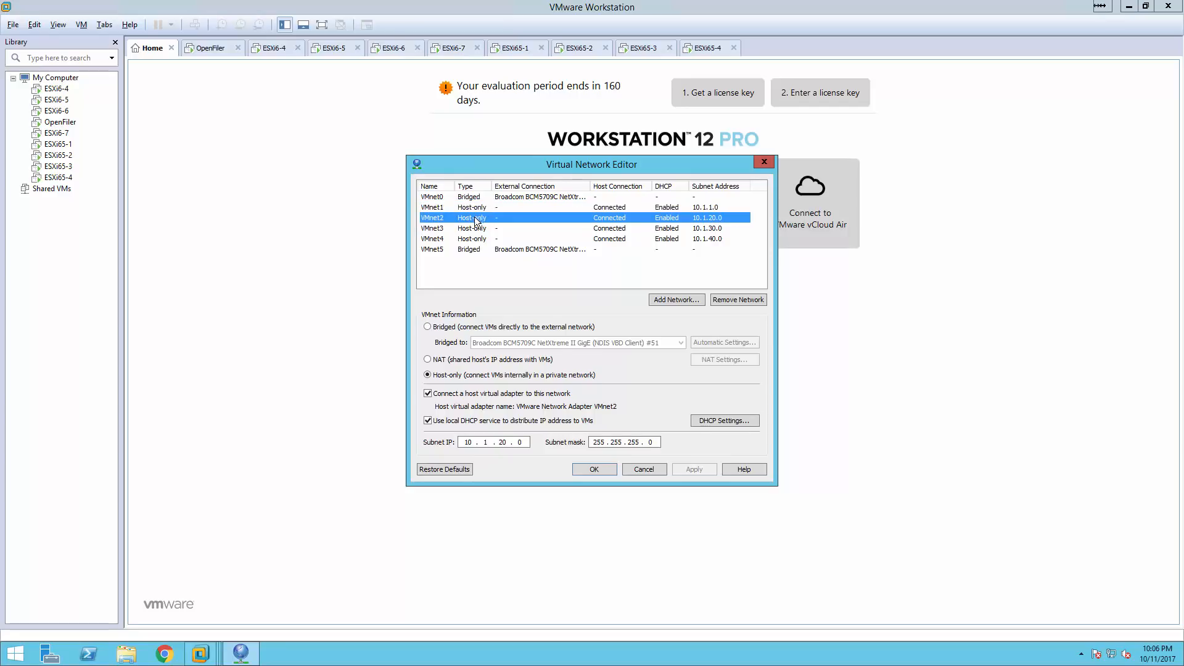
{"action": "left_click", "coordinate": [470, 230]}
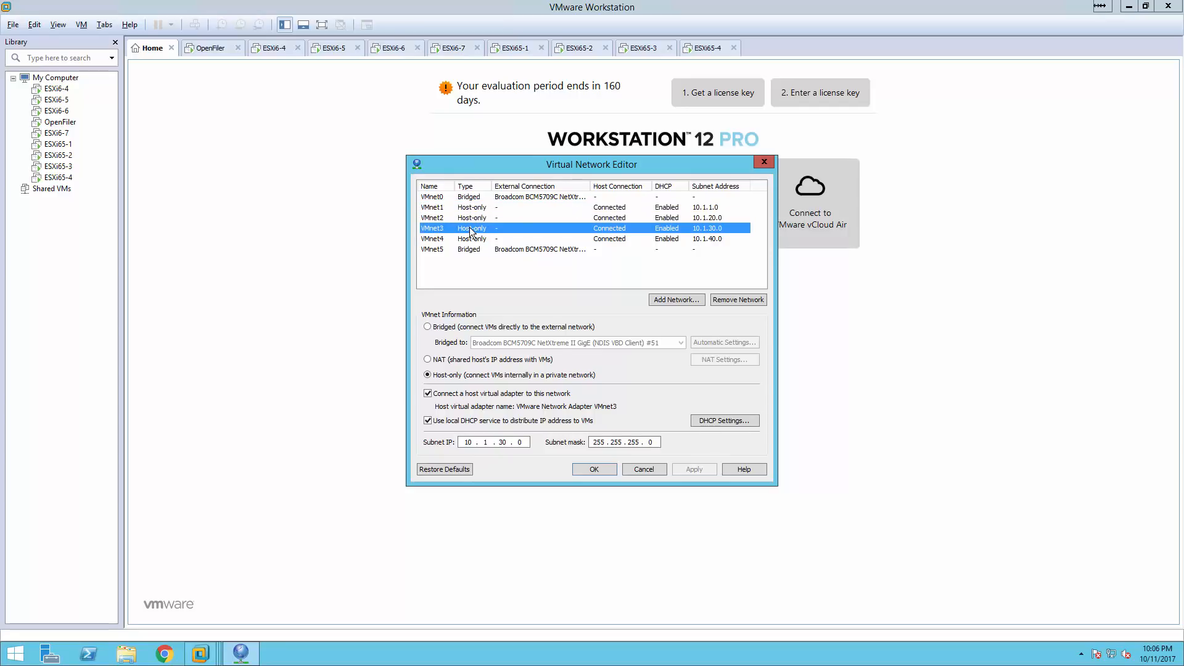
{"action": "left_click", "coordinate": [466, 241]}
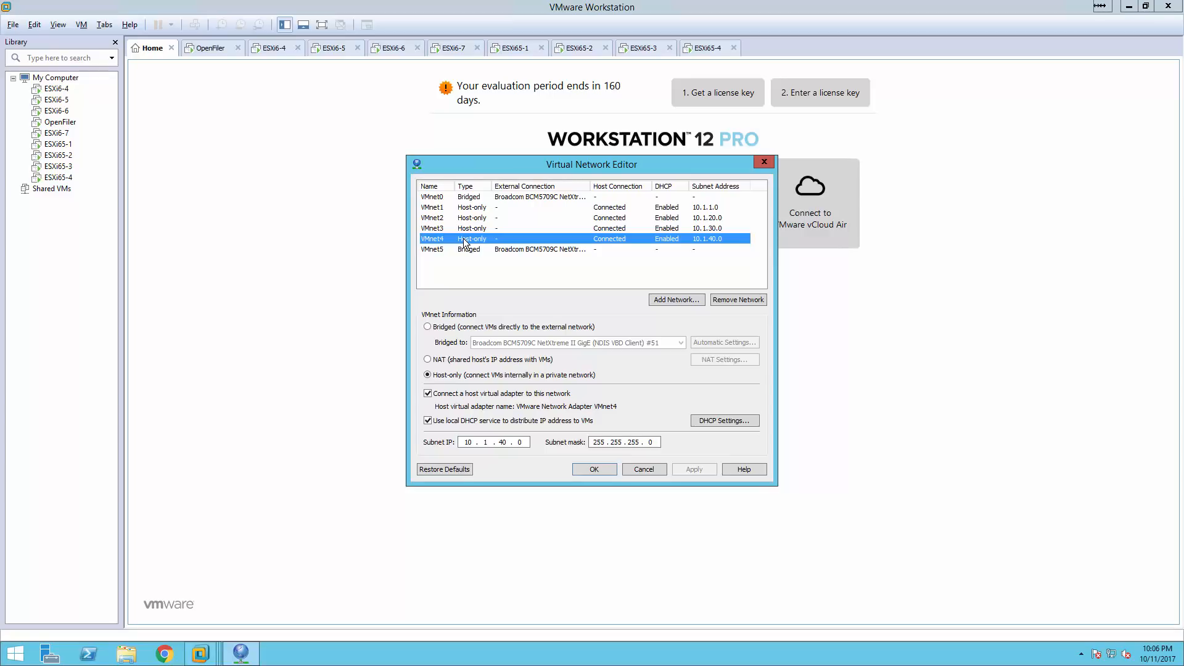
Recheck VMnet1–VMnet4 (VMnet4 subnet 10.1.40.0) and bridged VMnet5's adapter, then cancel unchanged.
{"action": "left_click", "coordinate": [480, 208]}
{"action": "left_click", "coordinate": [476, 218]}
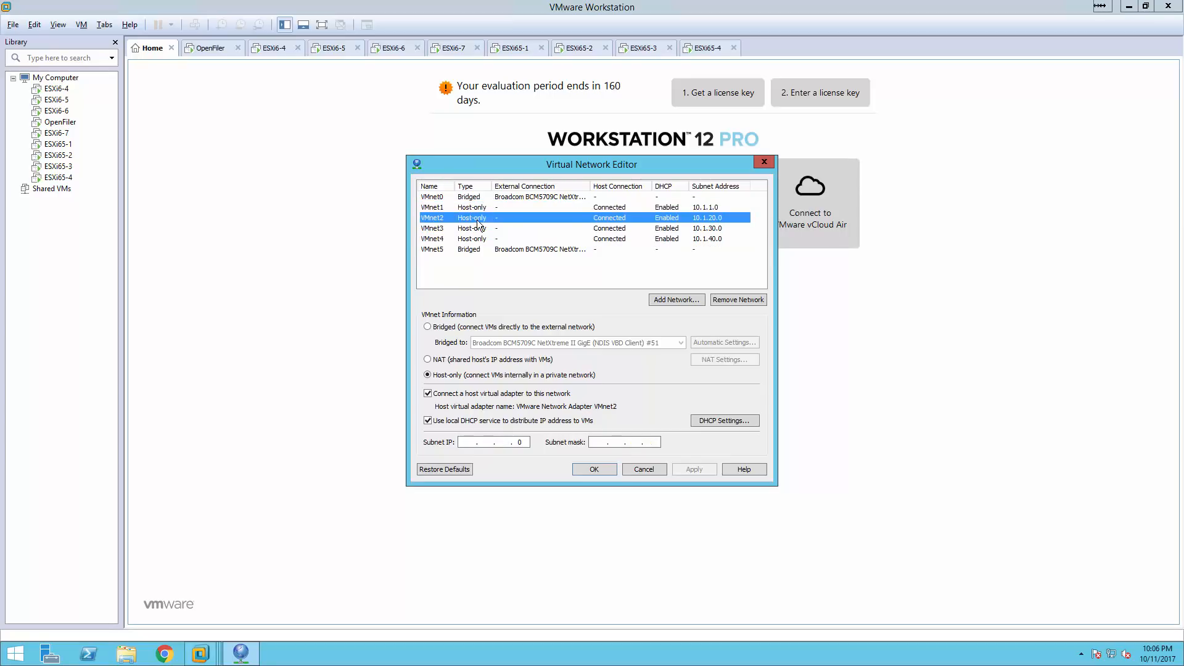
{"action": "left_click", "coordinate": [476, 228]}
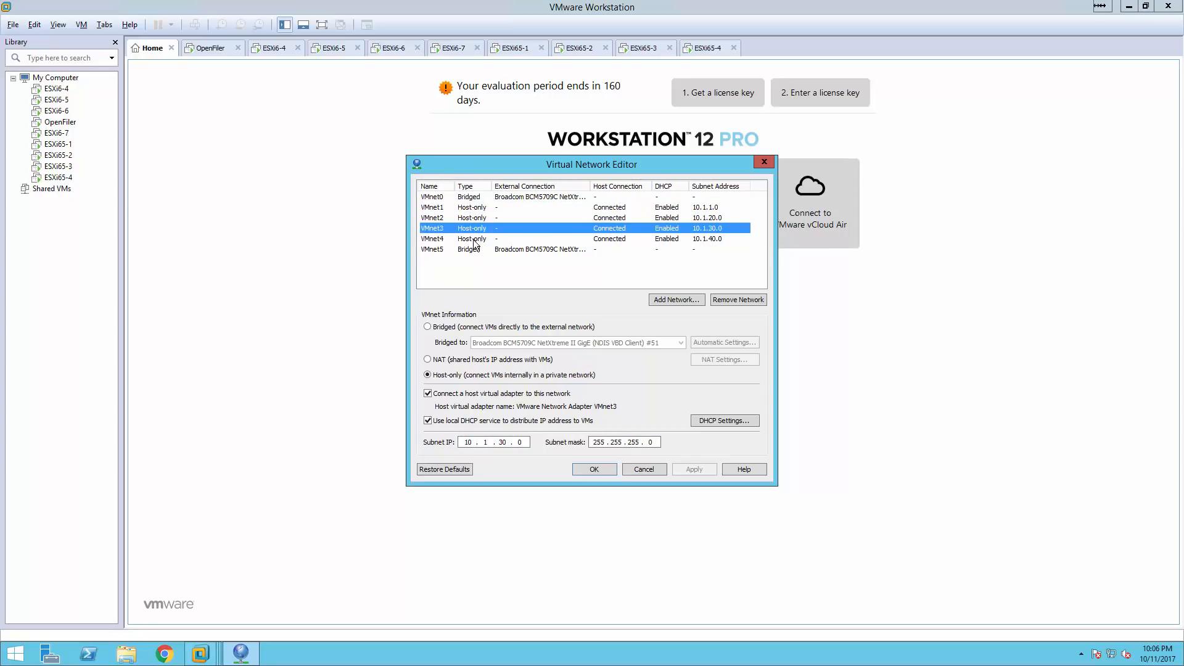
{"action": "left_click", "coordinate": [474, 240]}
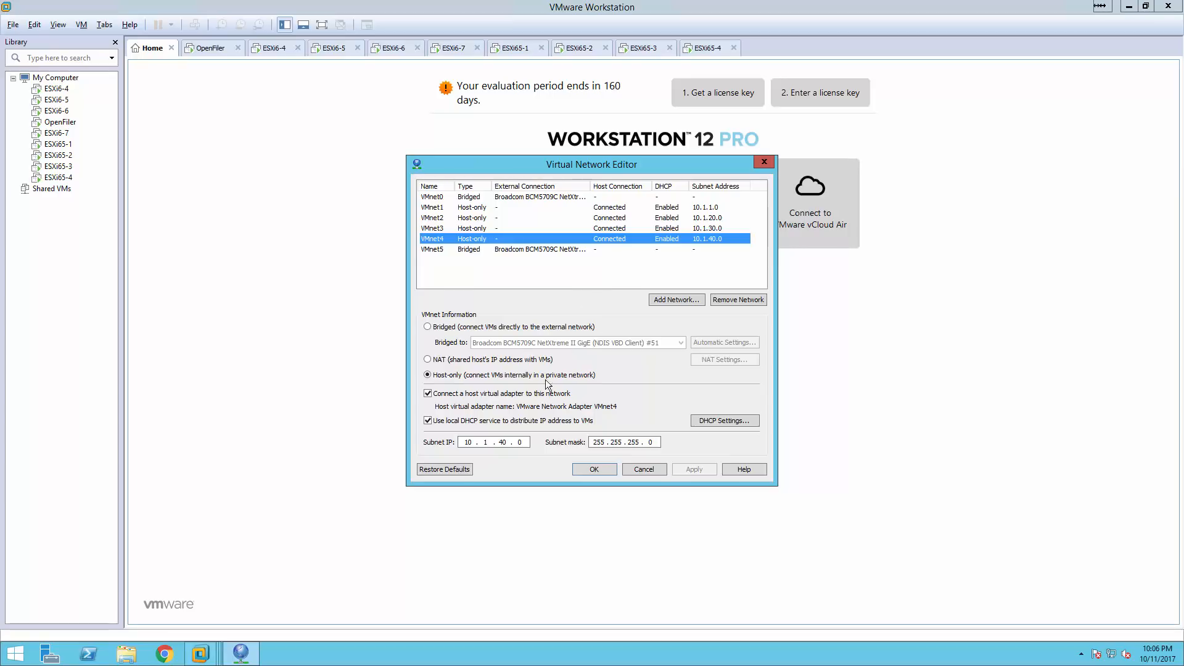
{"action": "left_click", "coordinate": [534, 246]}
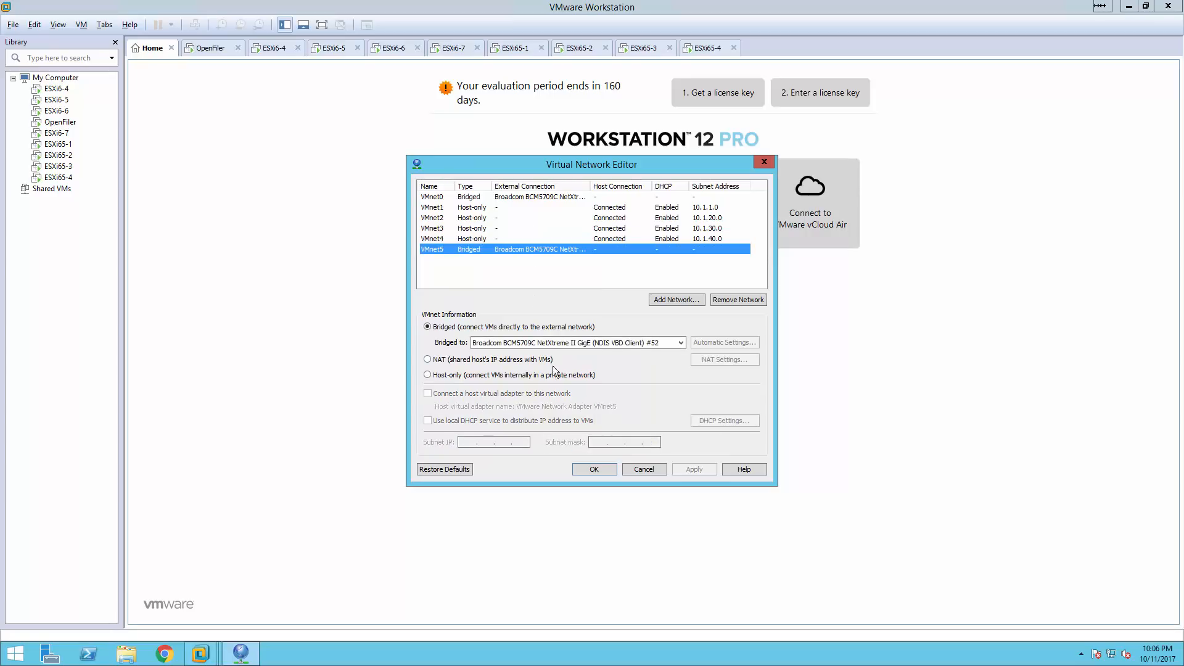
{"action": "left_click", "coordinate": [645, 347]}
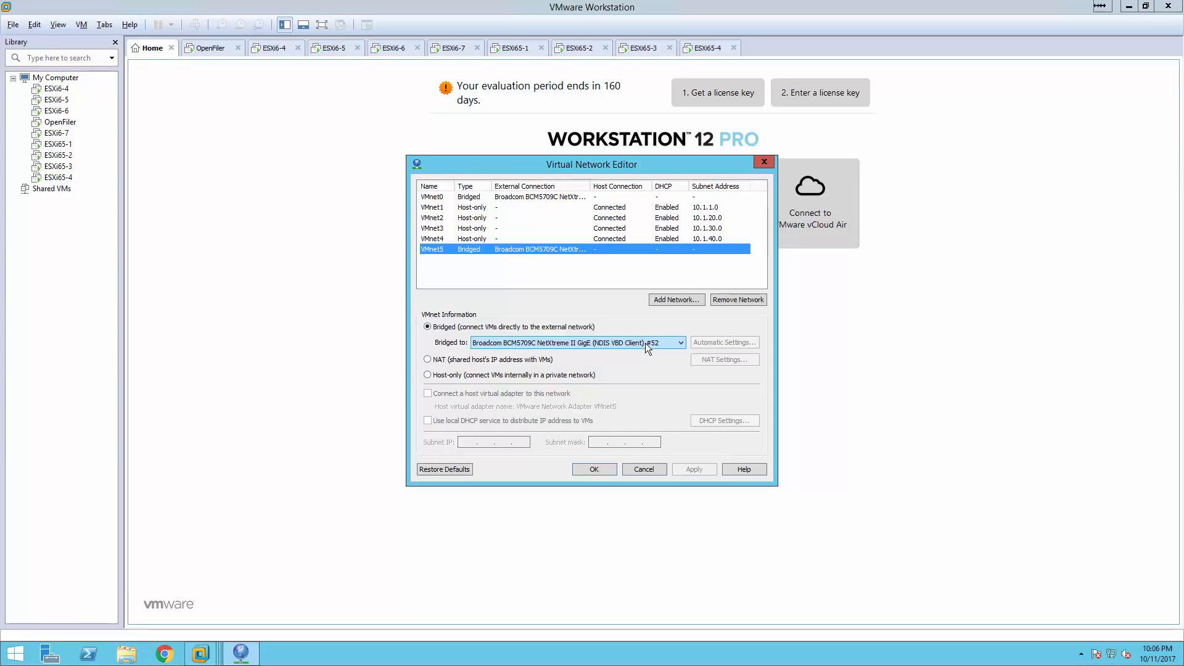
{"action": "left_click", "coordinate": [649, 468]}
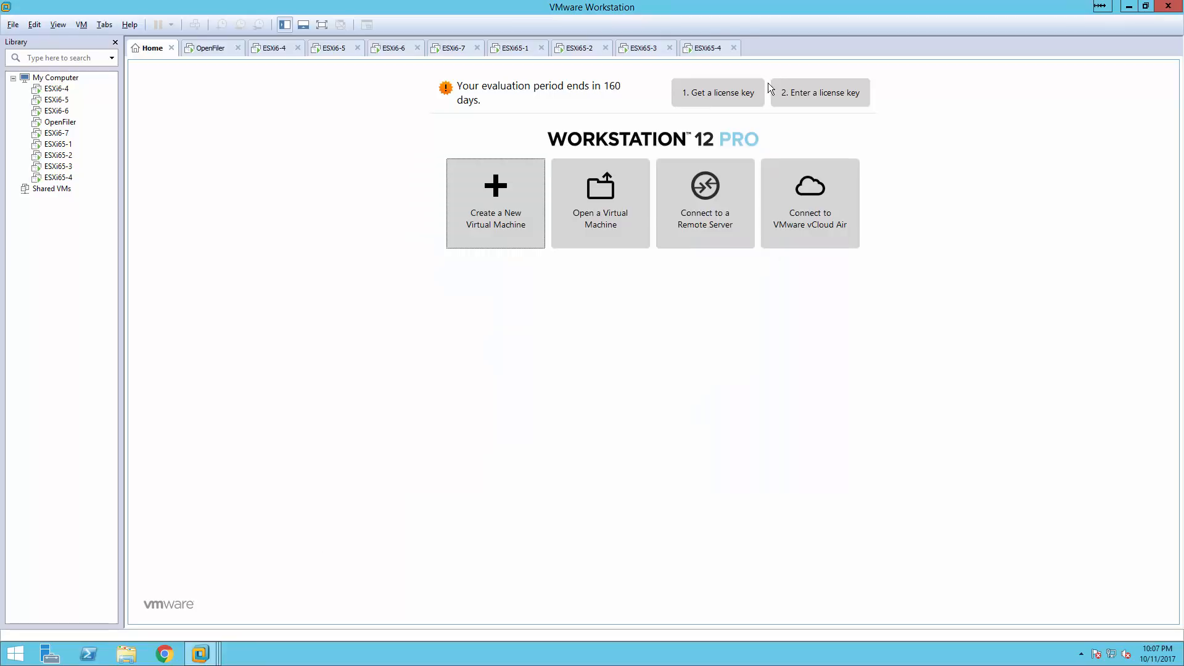
On ESXi65-4, accept the EULA, pick the 40 GB local disk and US Default keyboard, and enter the root password.
{"action": "left_click", "coordinate": [707, 50]}
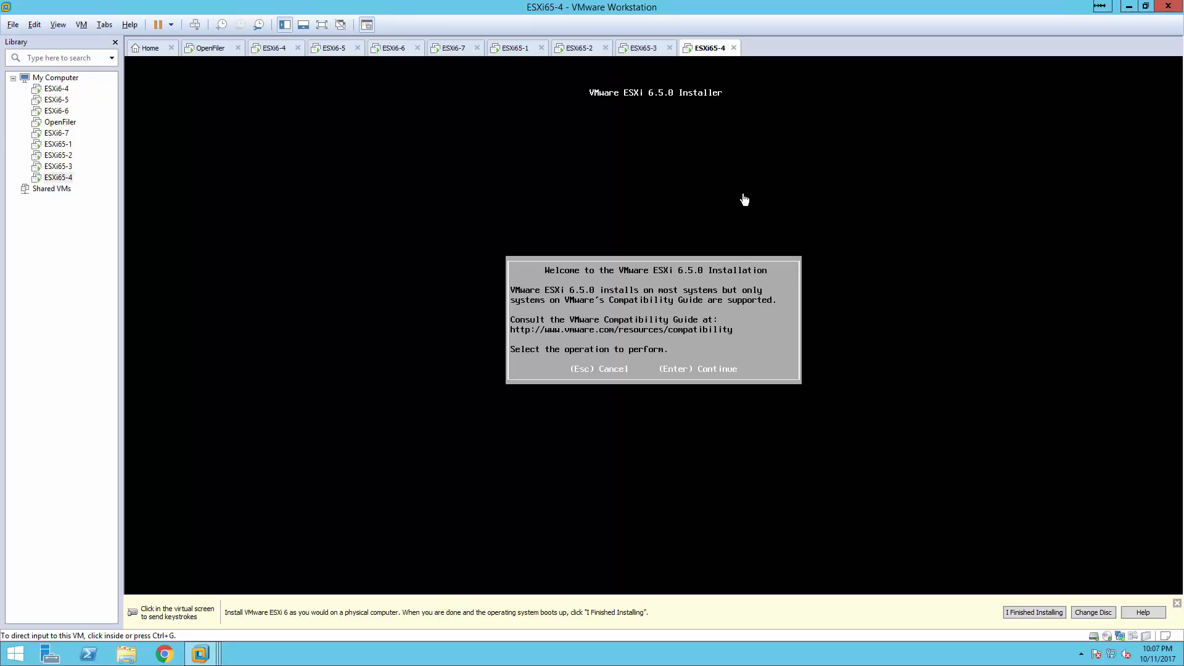
{"action": "left_click", "coordinate": [724, 298]}
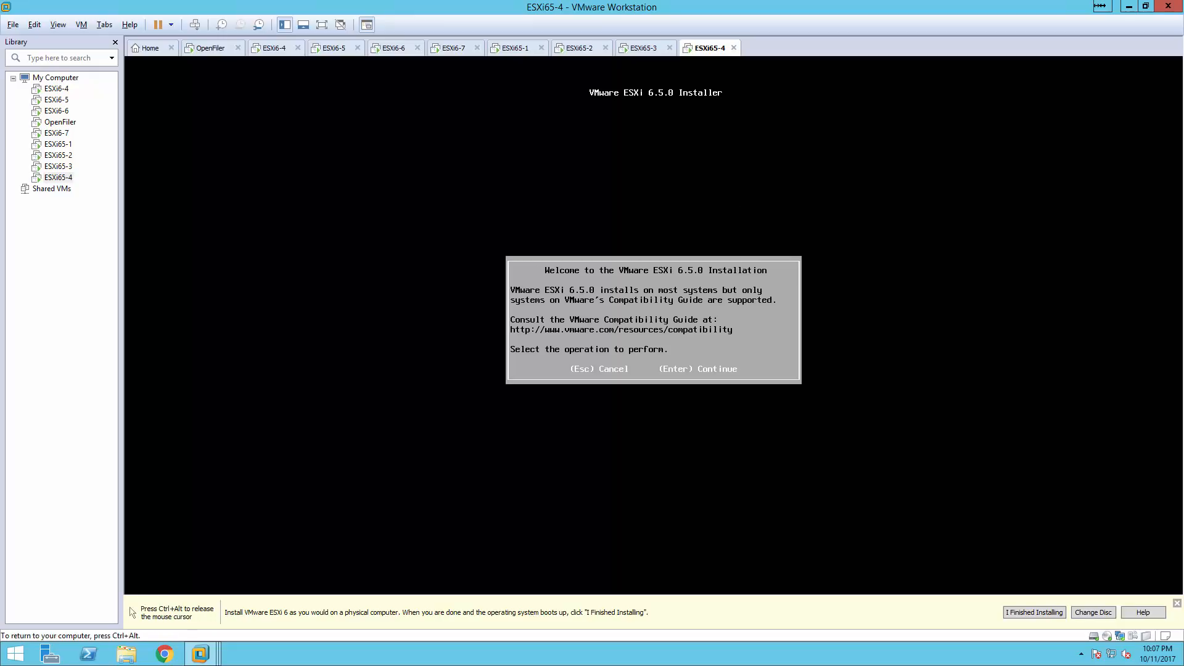
{"action": "key", "text": "Return"}
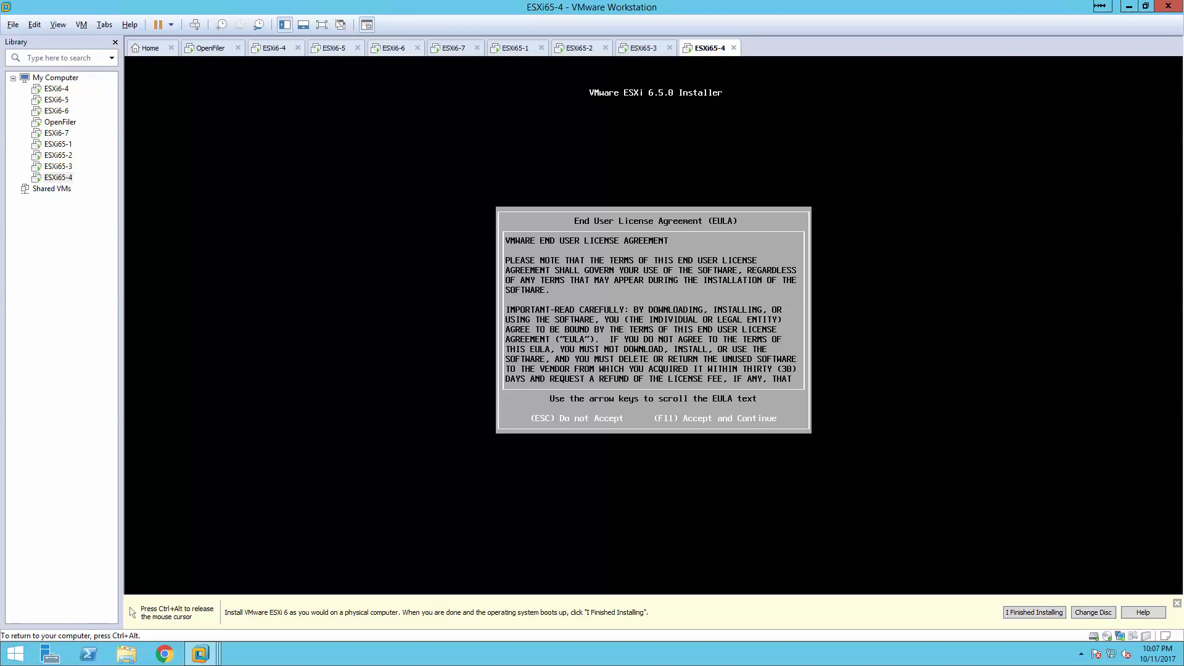
{"action": "key", "text": "F11"}
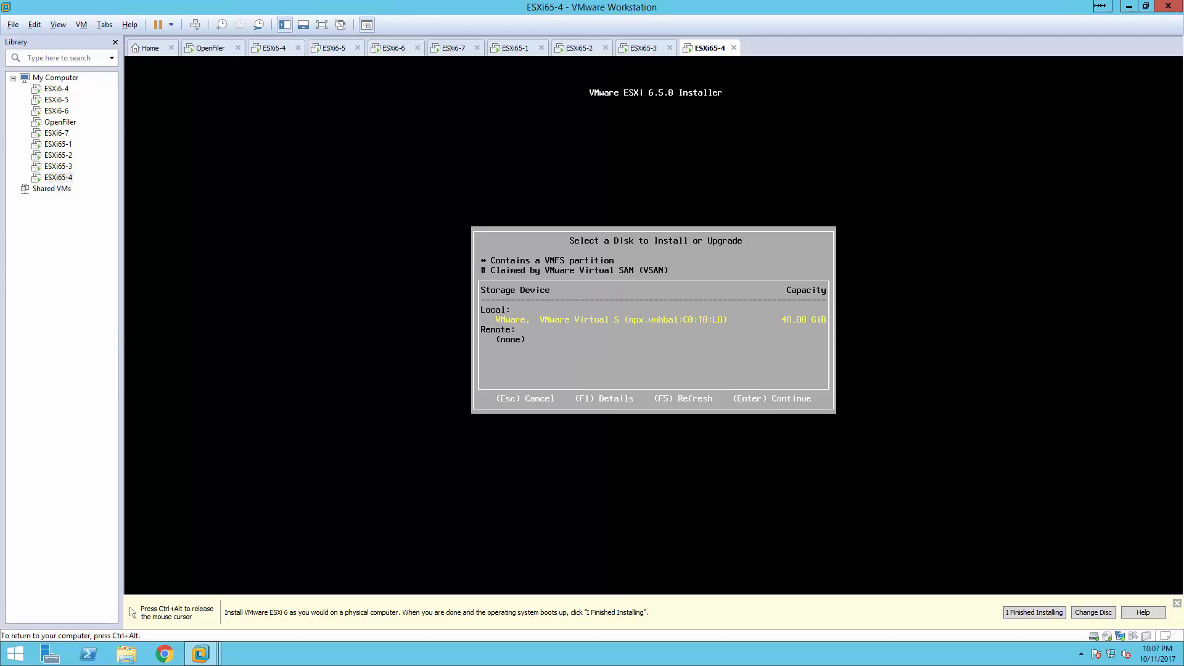
{"action": "key", "text": "Return"}
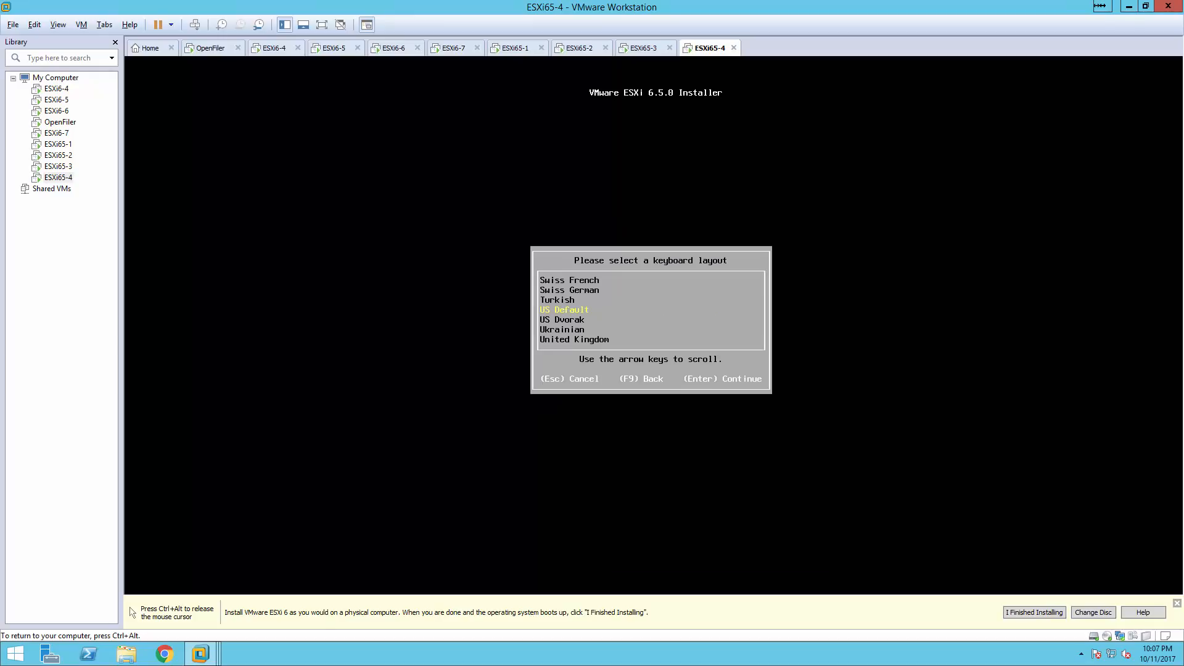
{"action": "key", "text": "Return"}
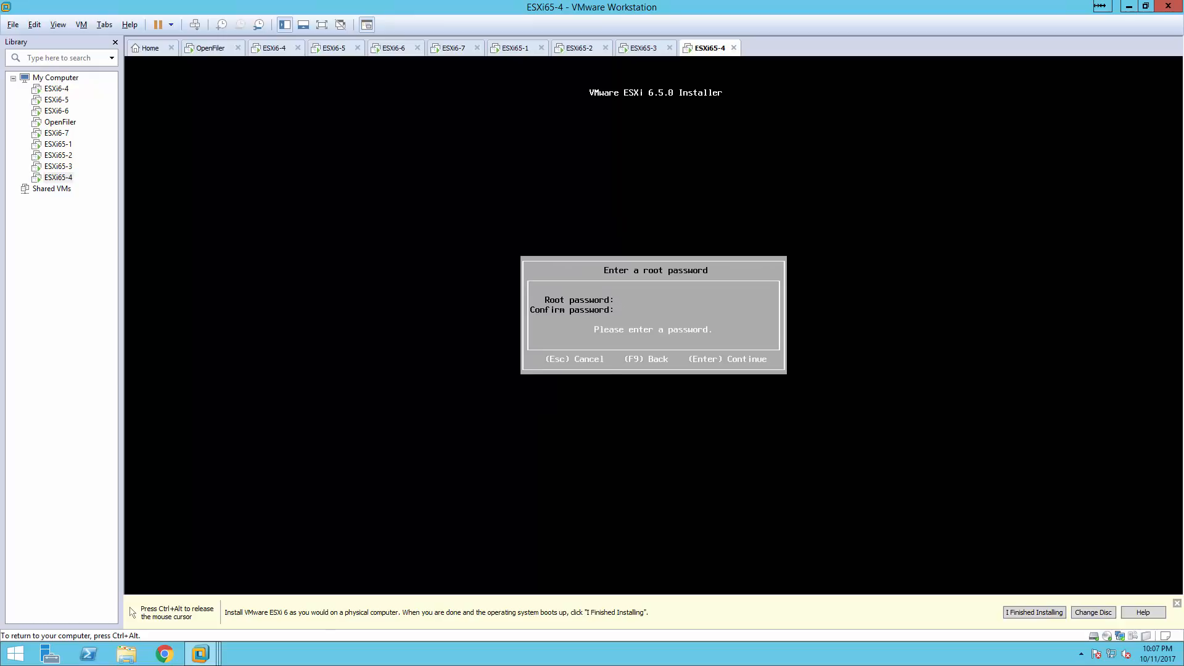
{"action": "type", "text": "****************"}
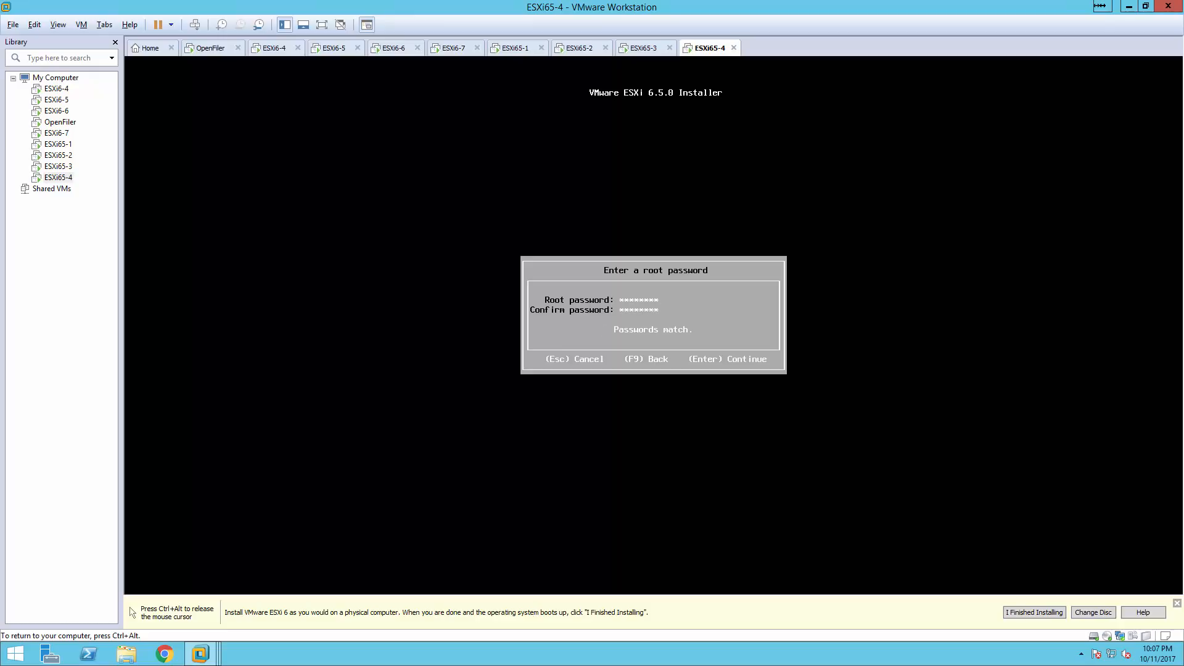
Confirm the root password, acknowledge the CPU warning, start the ESXi 6.5.0 install, and release input.
{"action": "key", "text": "Return"}
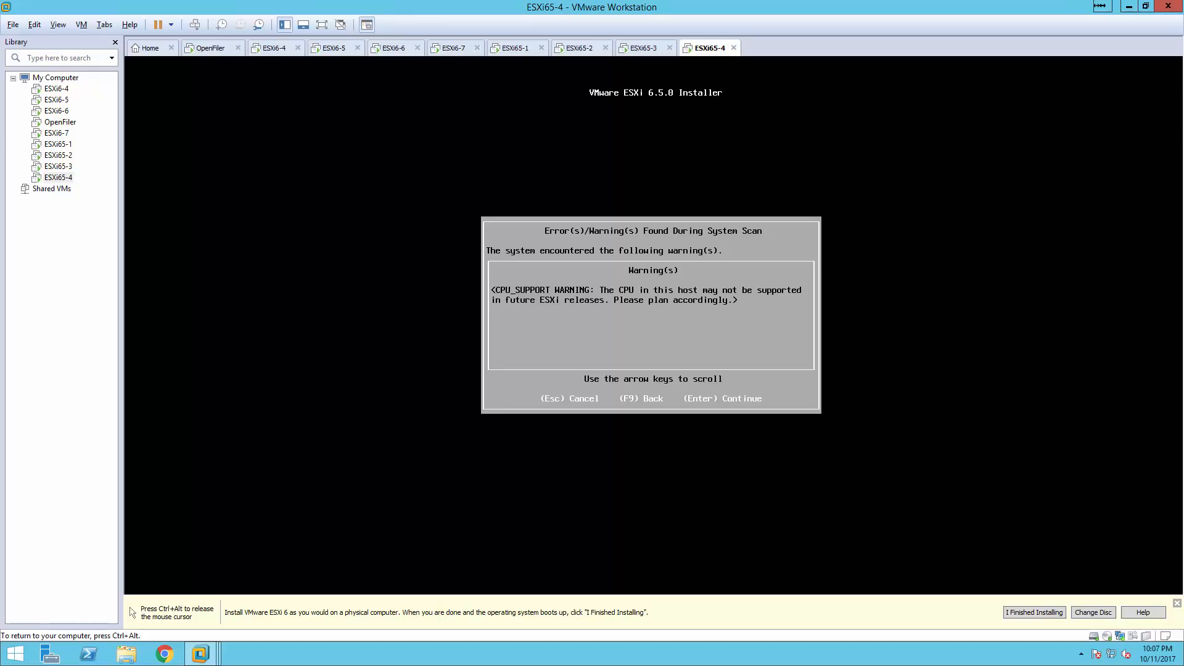
{"action": "key", "text": "Return"}
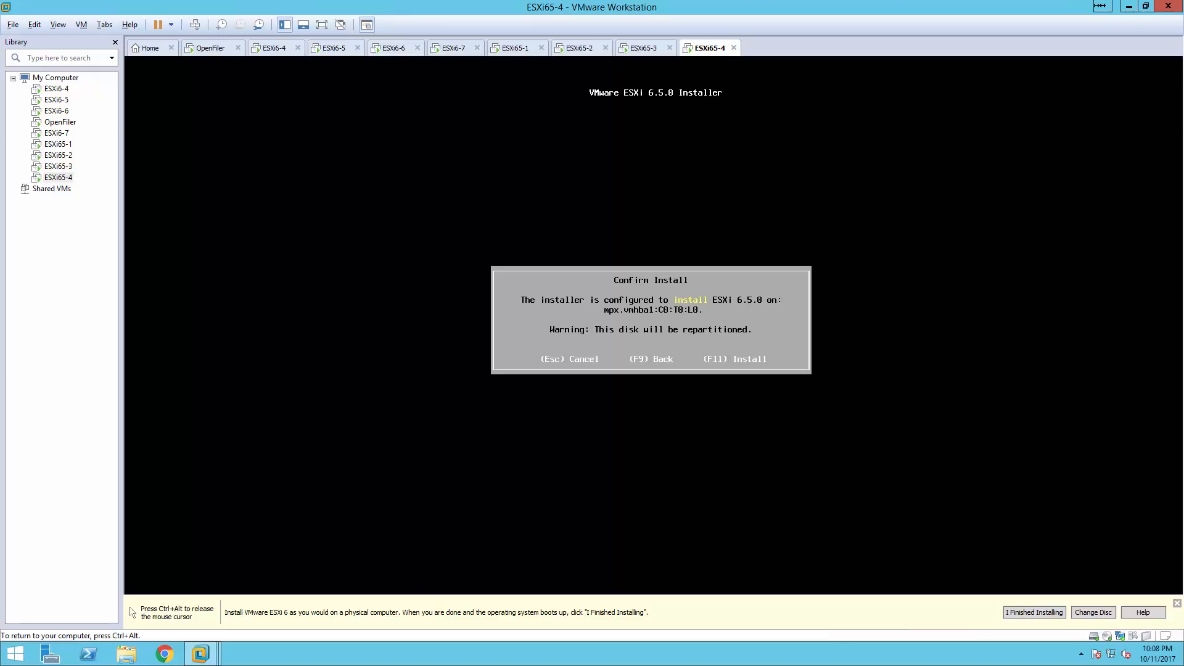
{"action": "key", "text": "F11"}
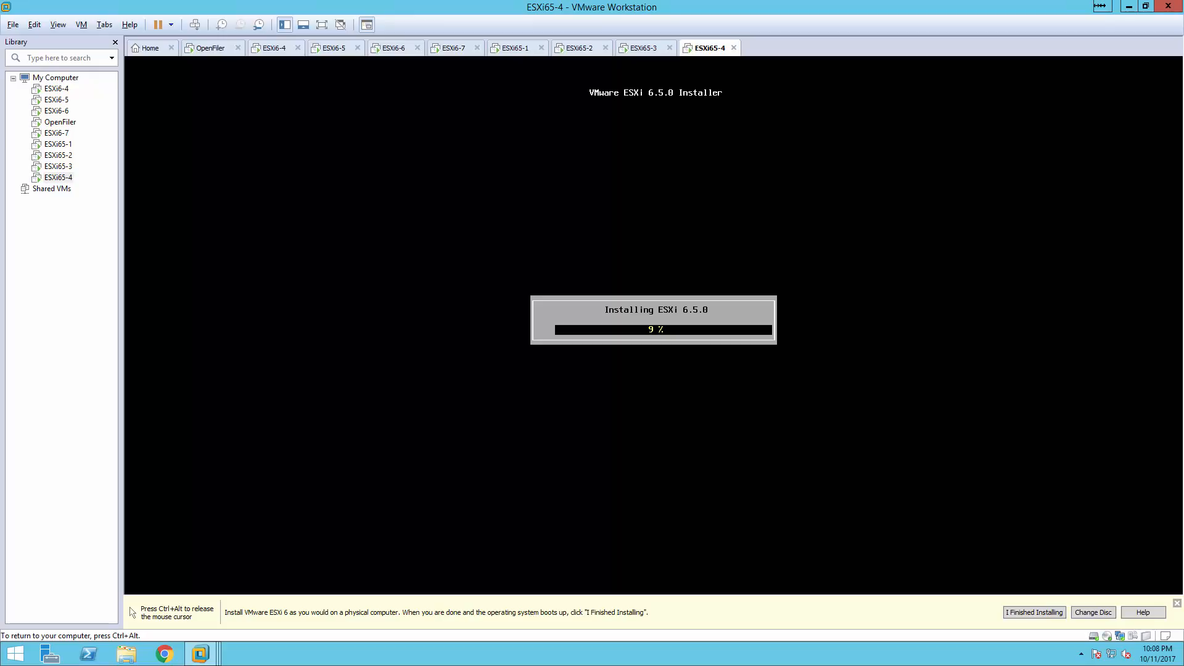
{"action": "key", "text": "ctrl+alt"}
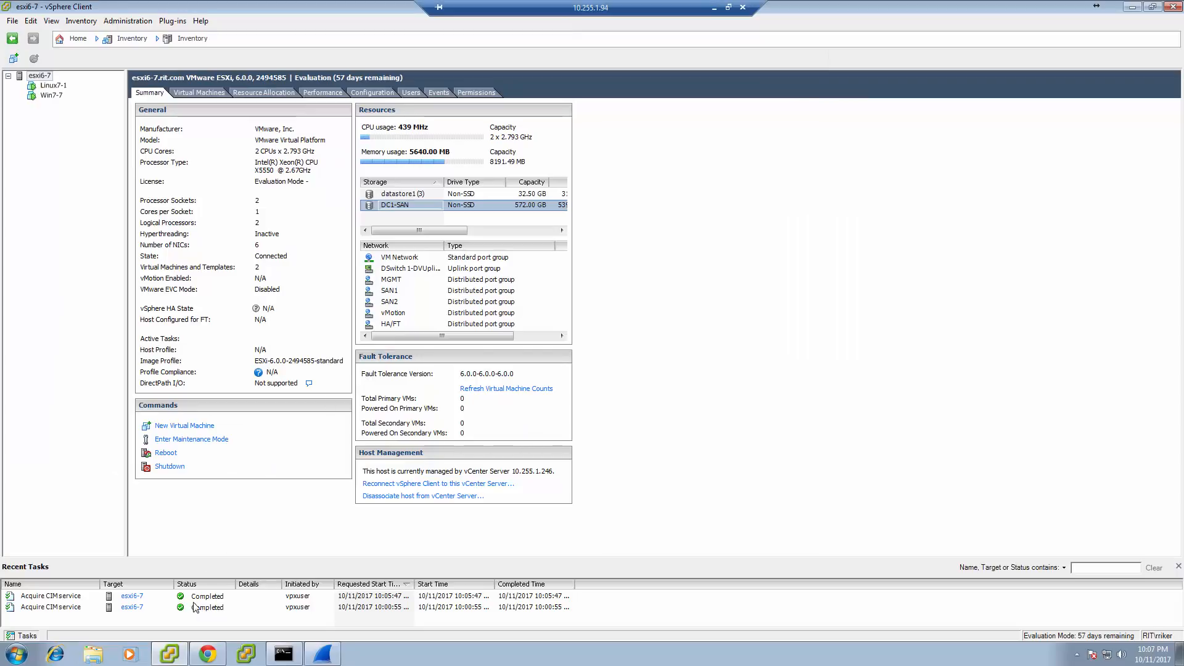
Log in to the esxi65-1 Host Client in Chrome with the domain user name and password.
{"action": "left_click", "coordinate": [208, 652]}
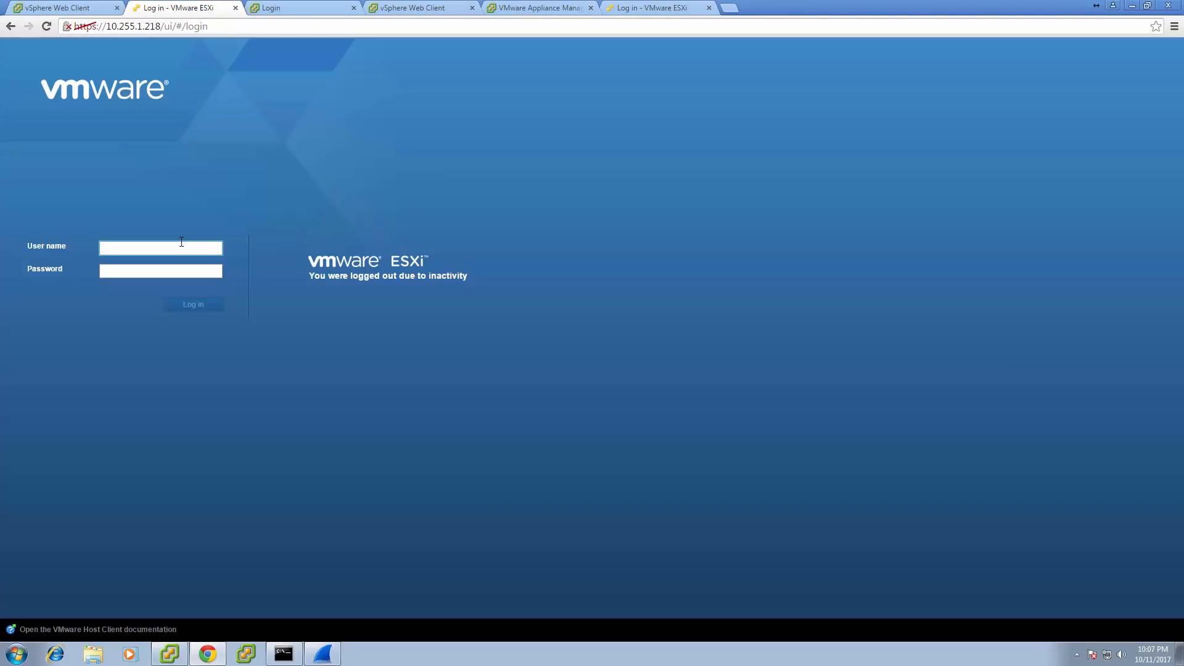
{"action": "key", "text": "Tab"}
{"action": "type", "text": "***"}
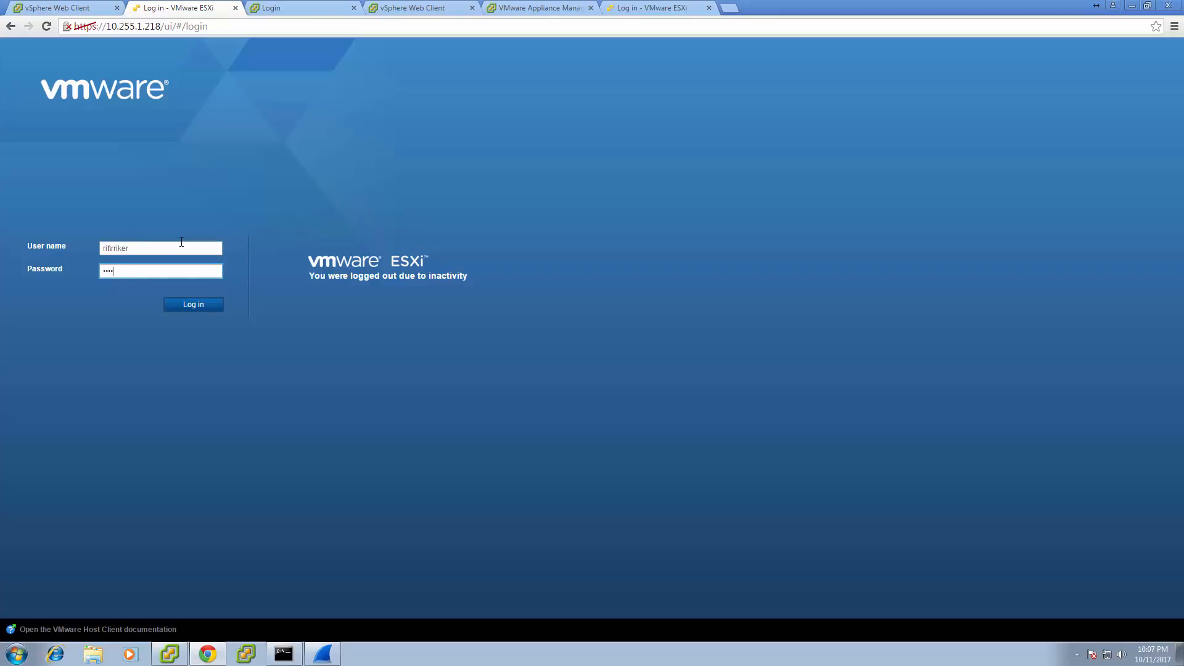
{"action": "key", "text": "Return"}
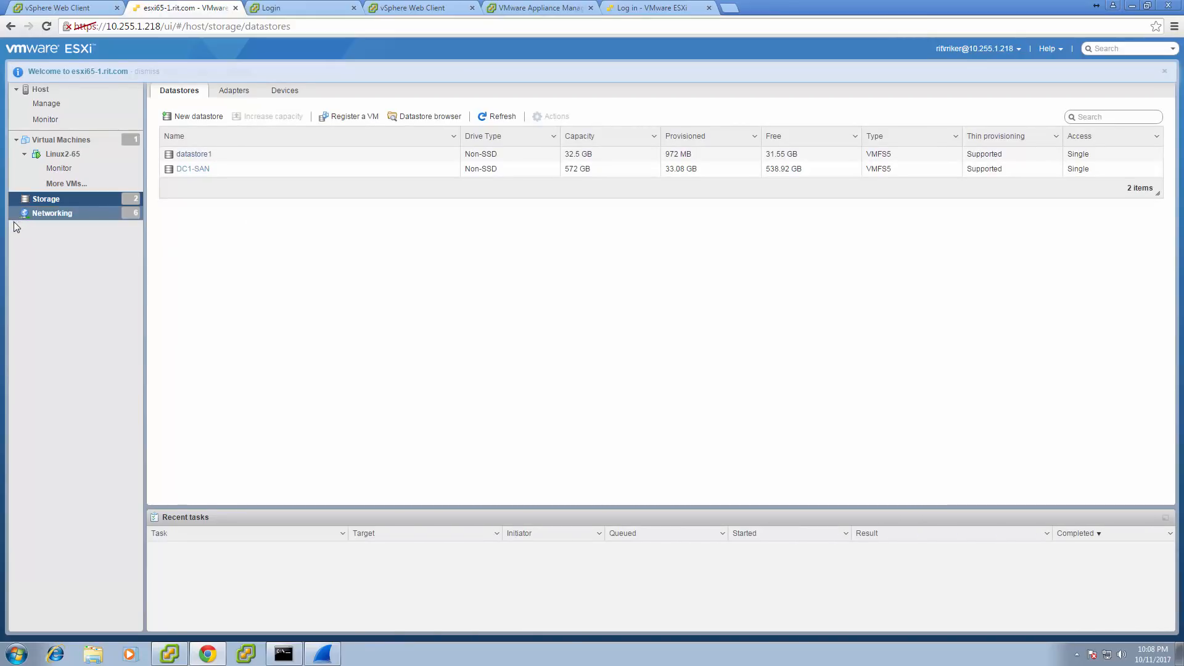
Review the Management Network, SAN1, SAN2, vMotion, HA/FT and VM Network port groups, then view Linux2-65.
{"action": "left_click", "coordinate": [47, 214]}
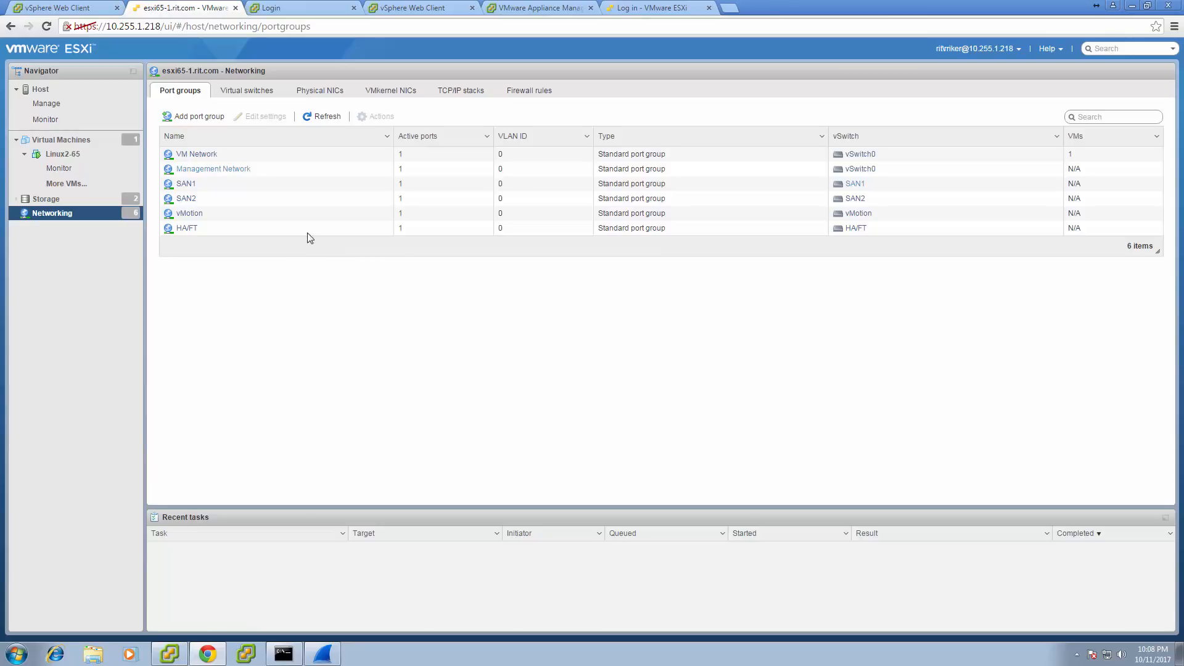
{"action": "left_click", "coordinate": [305, 175]}
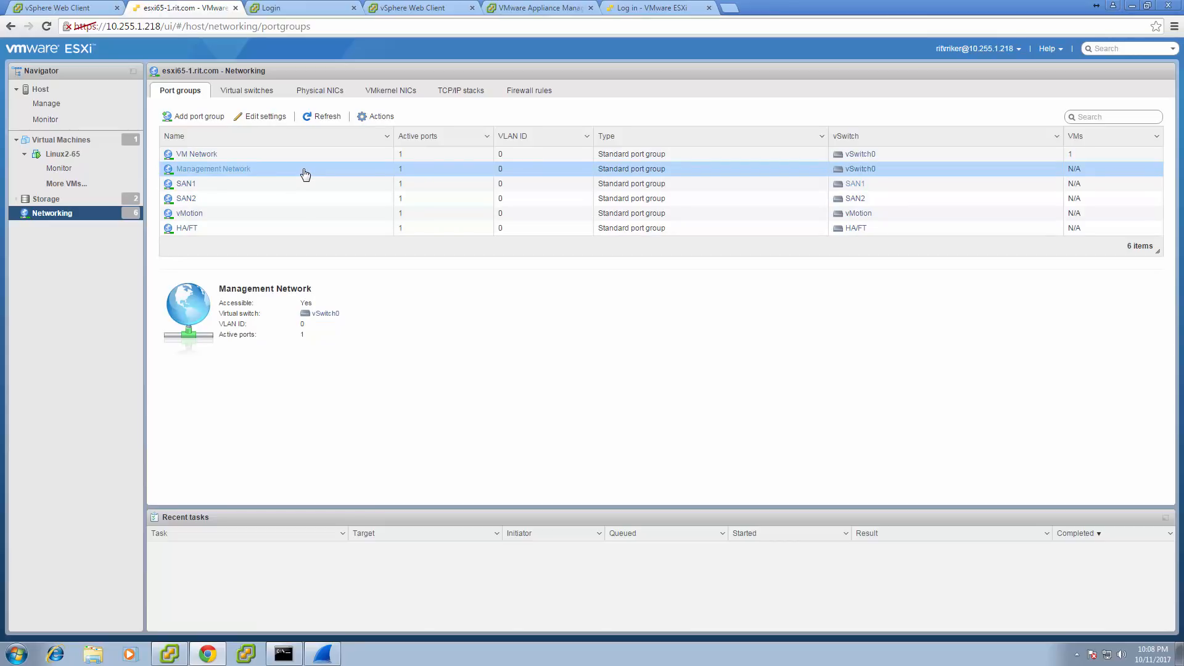
{"action": "left_click", "coordinate": [298, 185]}
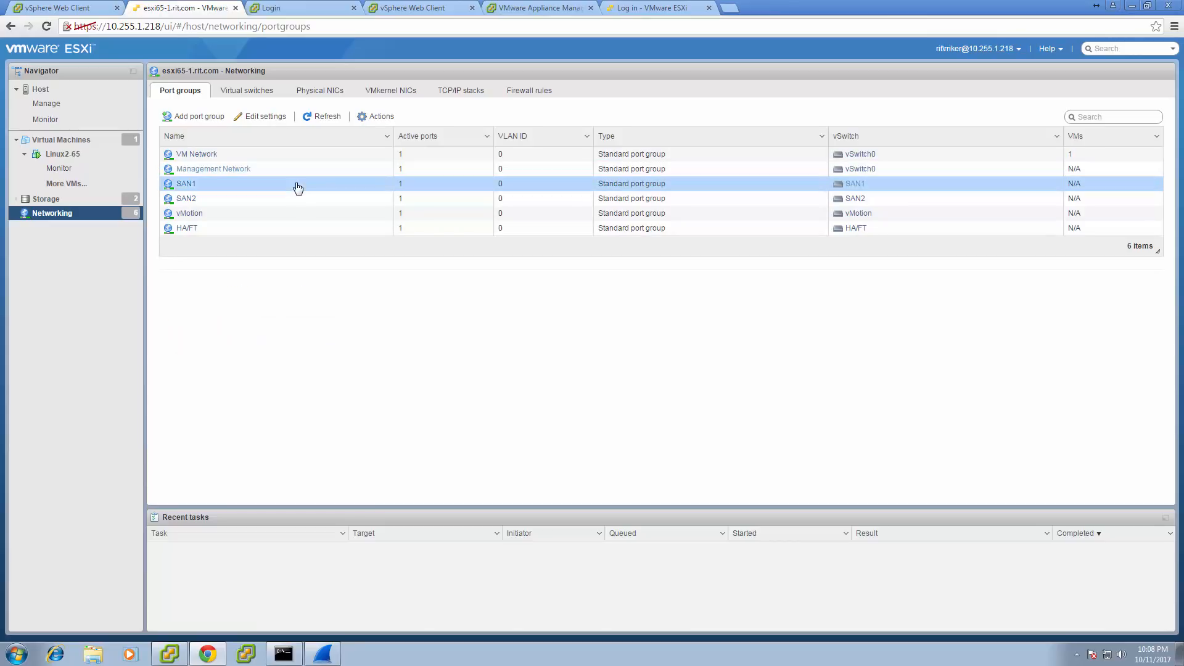
{"action": "left_click", "coordinate": [292, 202]}
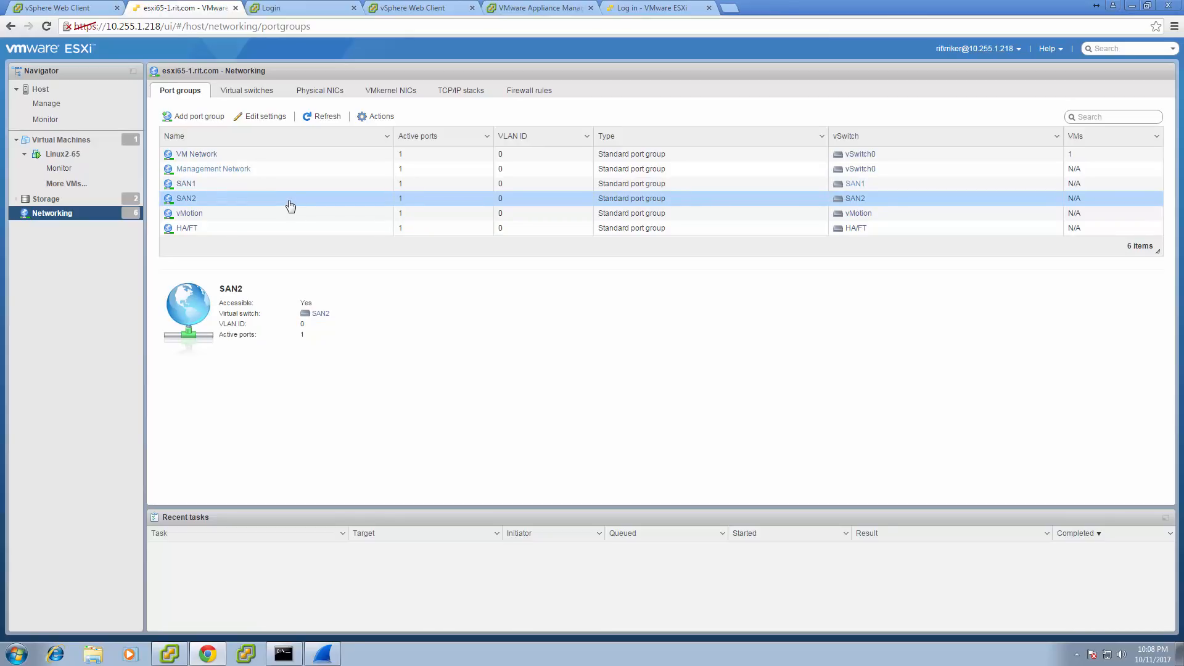
{"action": "left_click", "coordinate": [286, 214]}
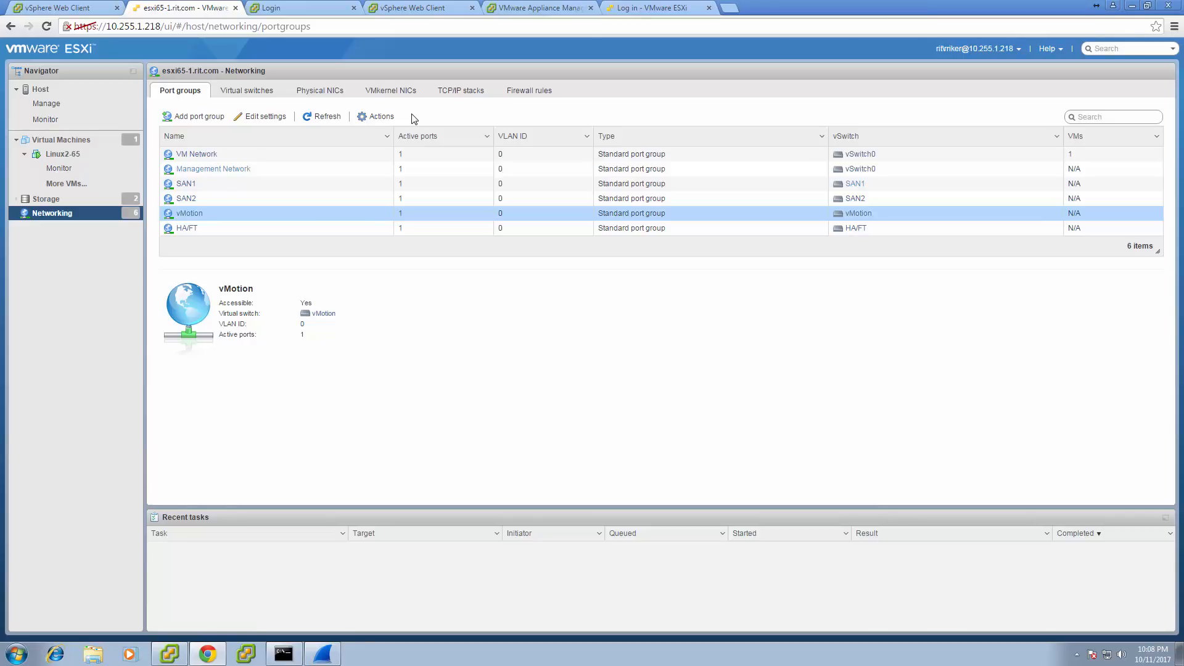
{"action": "left_click", "coordinate": [313, 234]}
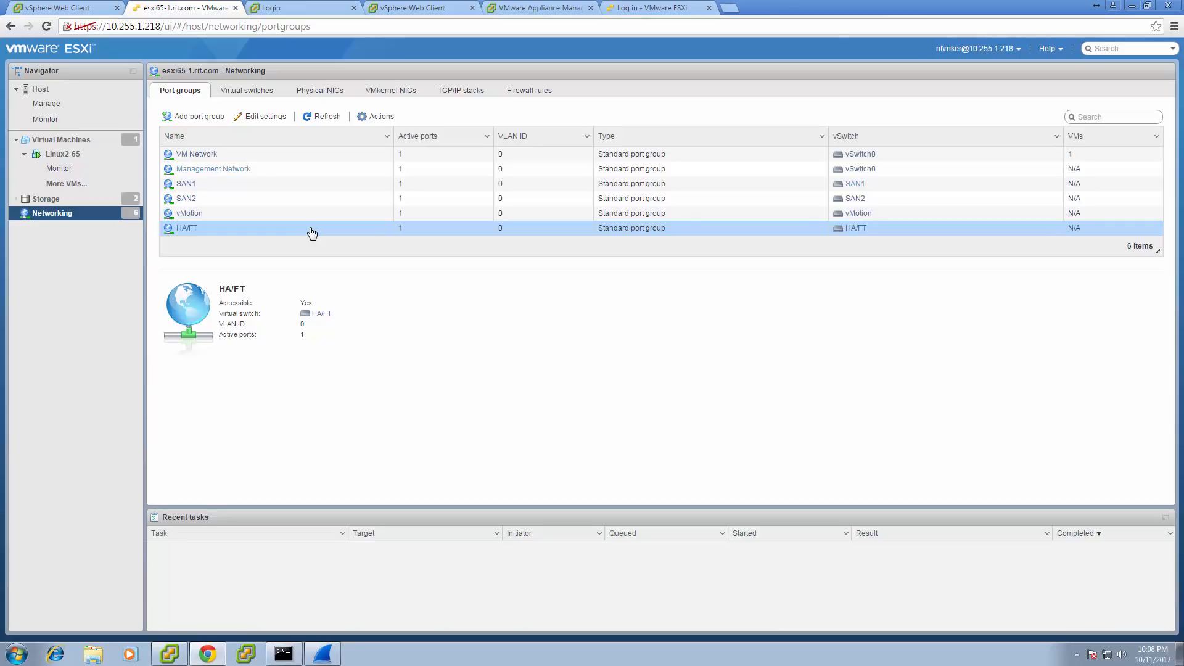
{"action": "left_click", "coordinate": [281, 161]}
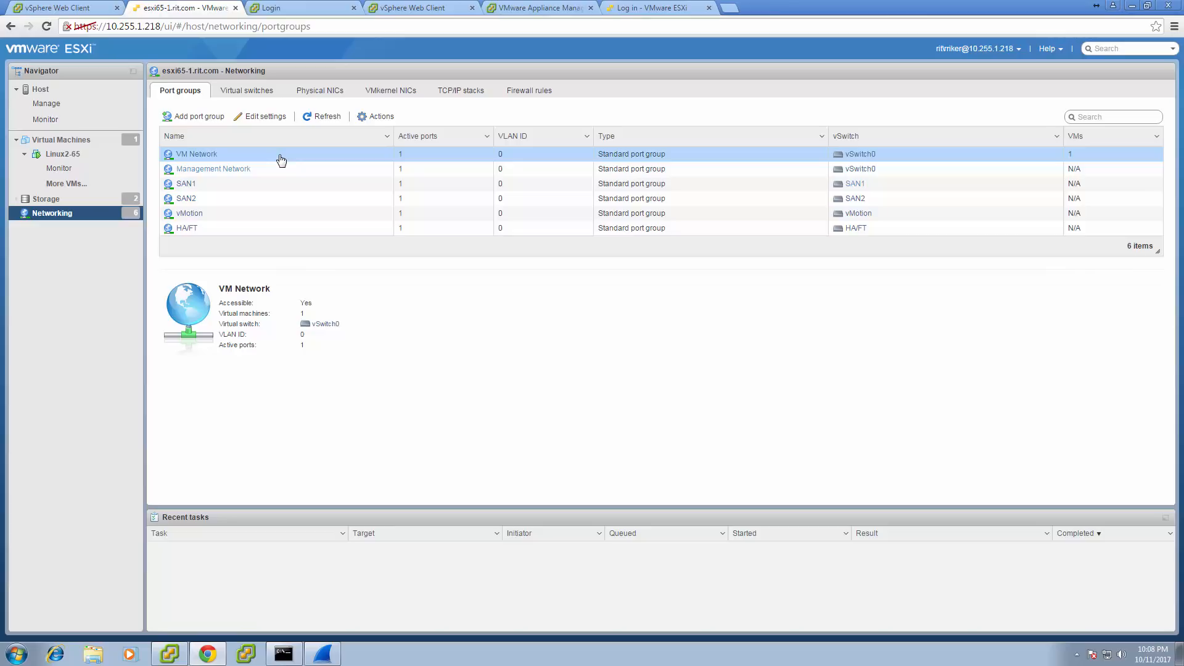
{"action": "left_click", "coordinate": [52, 155]}
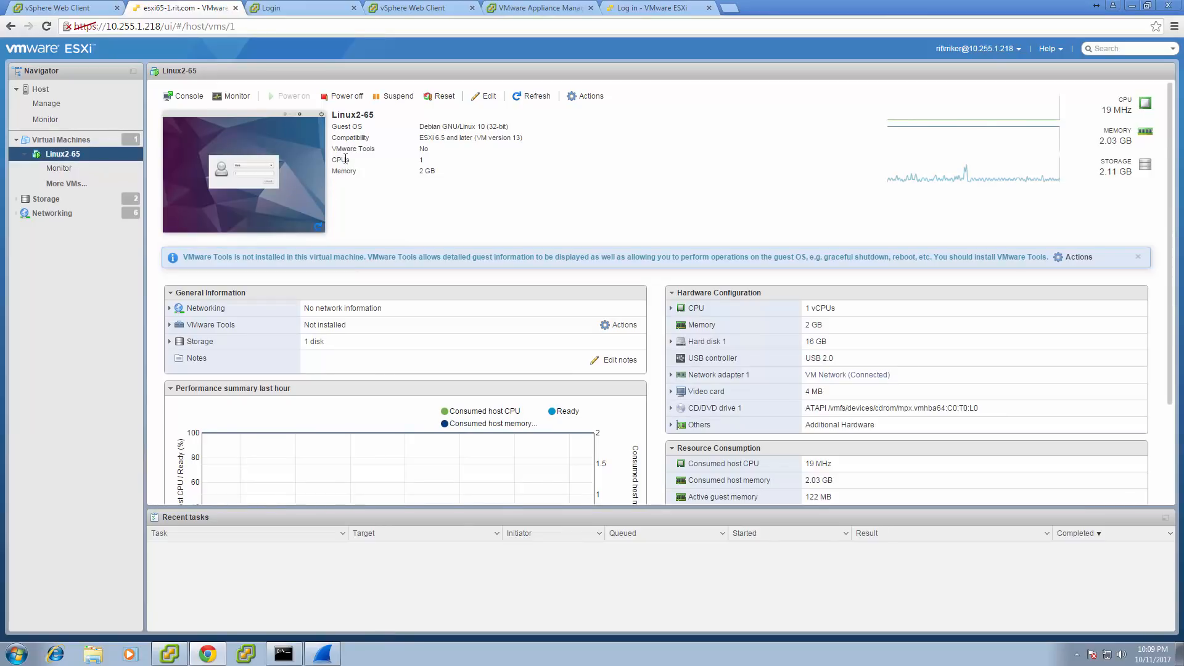
Review Linux2-65's memory and Network Adapter 1 (VM Network) settings, then cancel without saving.
{"action": "left_click", "coordinate": [479, 96]}
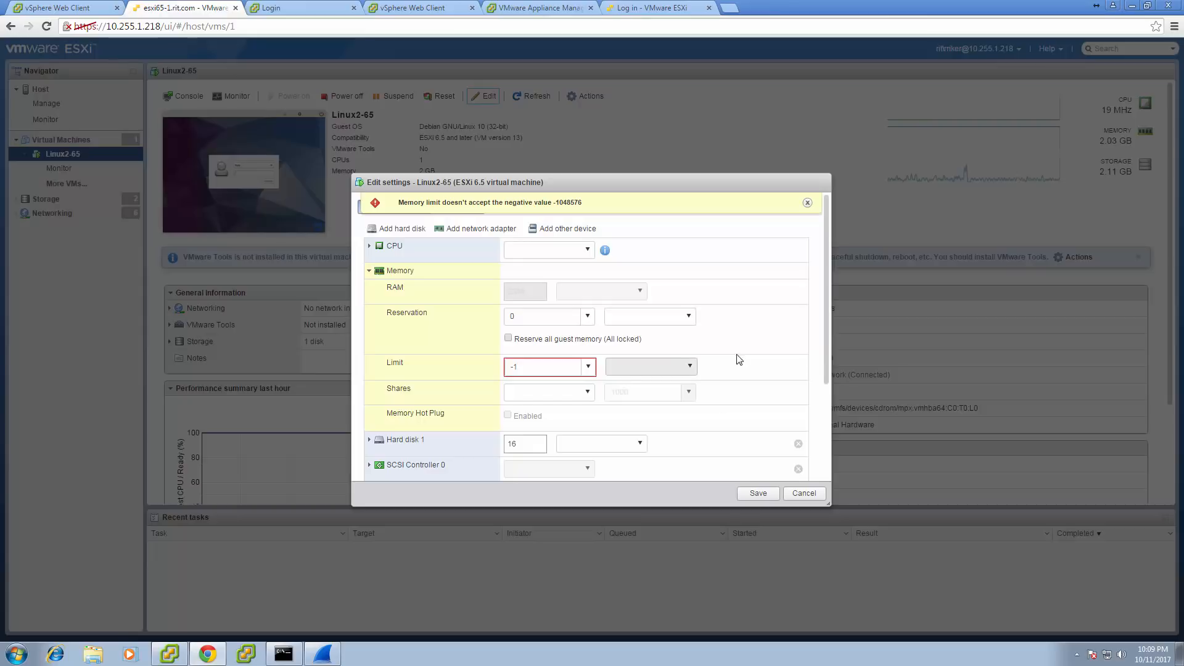
{"action": "scroll", "coordinate": [737, 361], "scroll_direction": "down", "scroll_amount": 2}
{"action": "scroll", "coordinate": [740, 356], "scroll_direction": "up", "scroll_amount": 2}
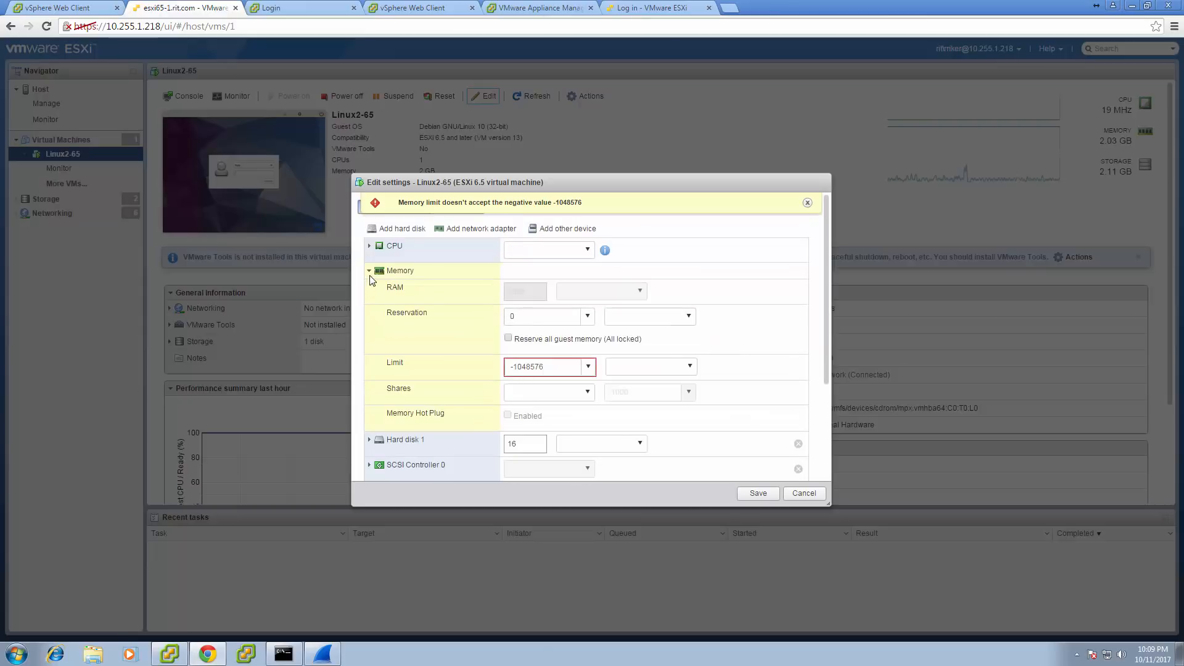
{"action": "left_click", "coordinate": [370, 272]}
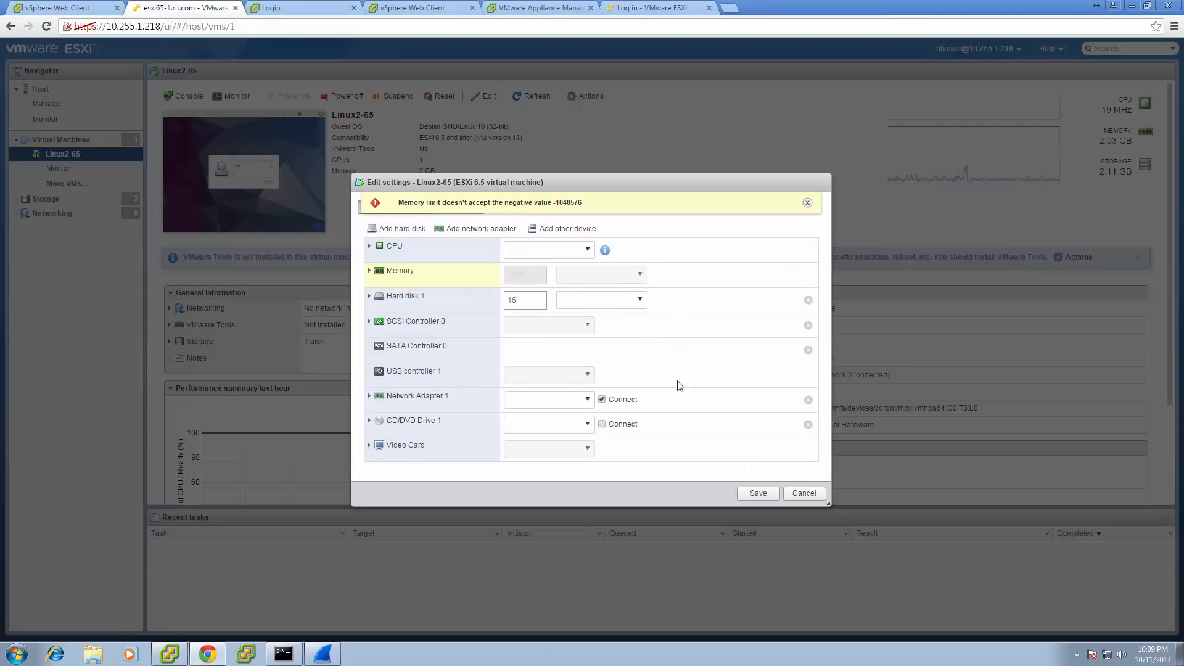
{"action": "left_click", "coordinate": [589, 400]}
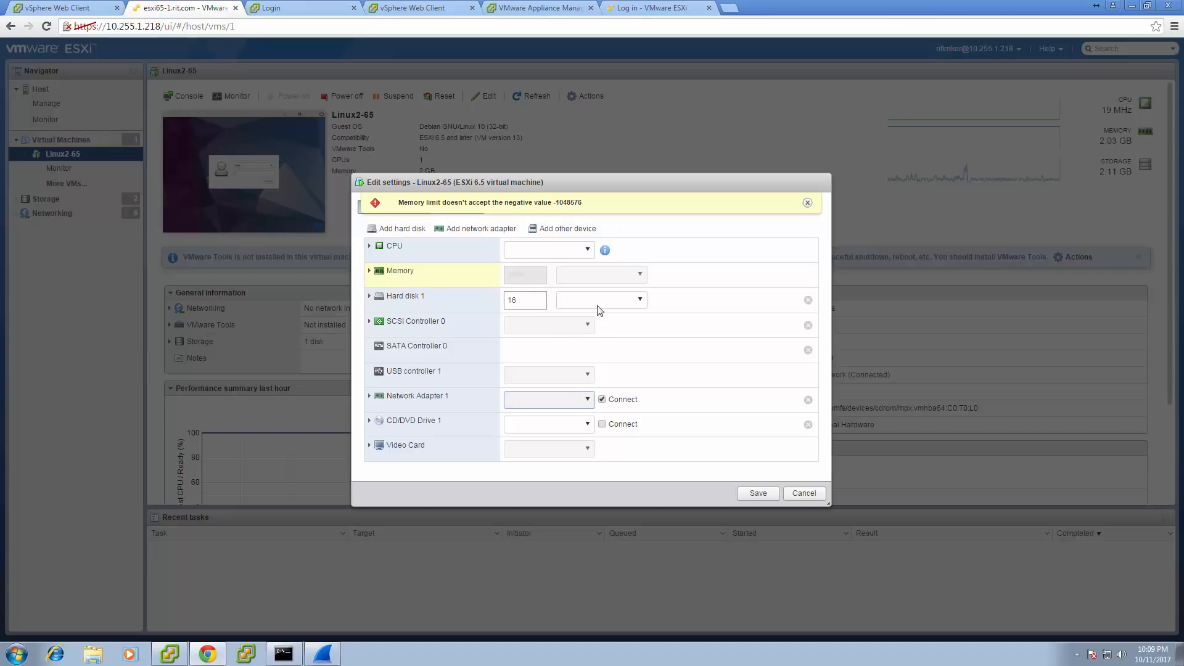
{"action": "left_click", "coordinate": [807, 202]}
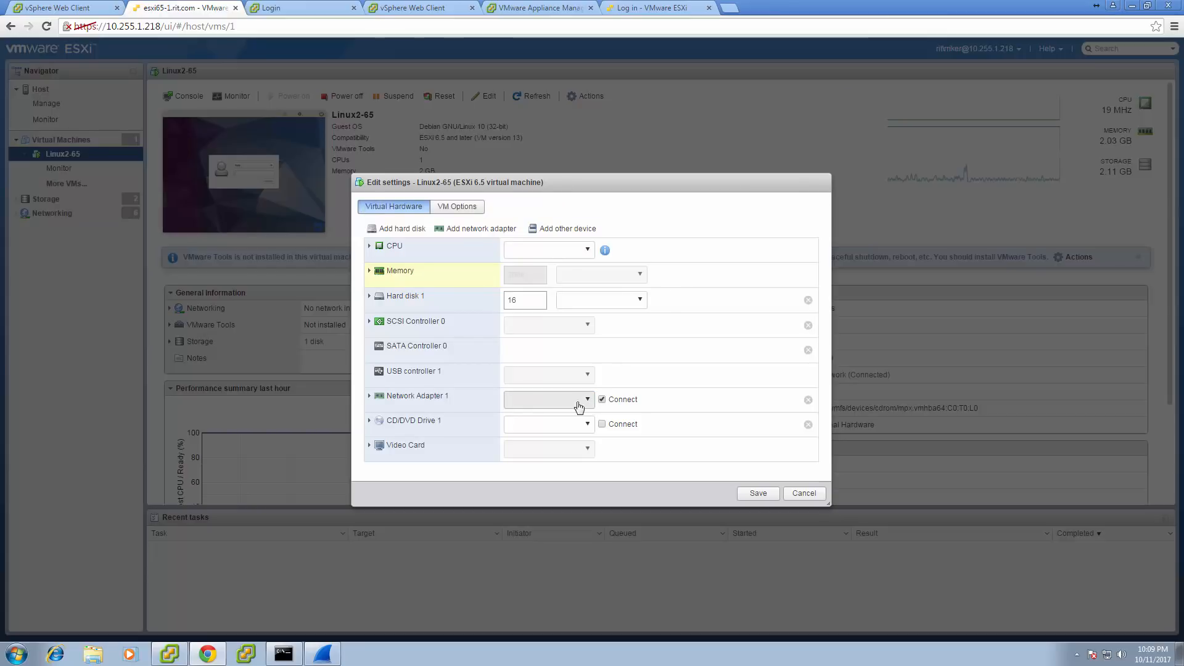
{"action": "left_click", "coordinate": [369, 398]}
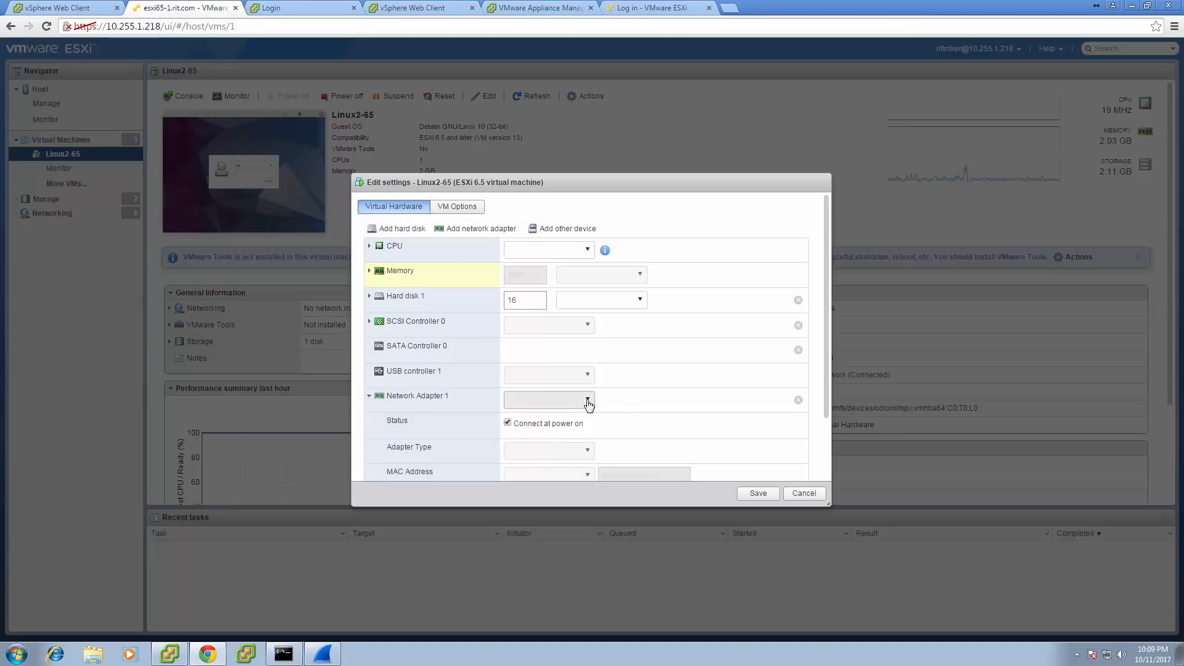
{"action": "scroll", "coordinate": [658, 415], "scroll_direction": "down", "scroll_amount": 2}
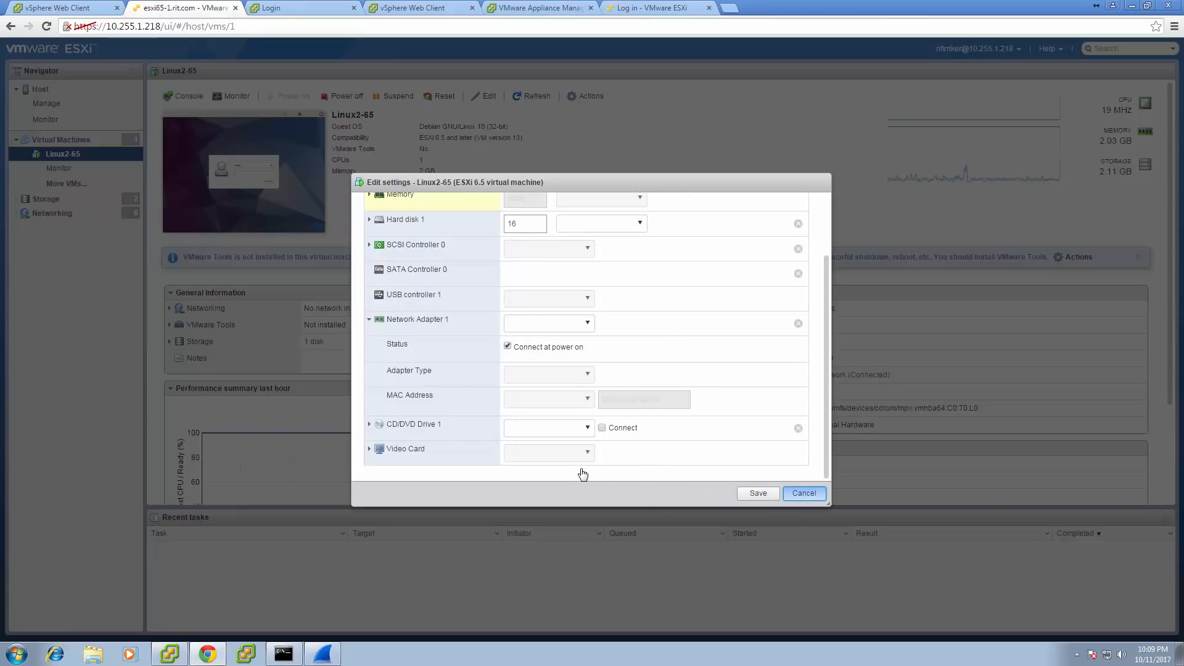
{"action": "left_click", "coordinate": [799, 492]}
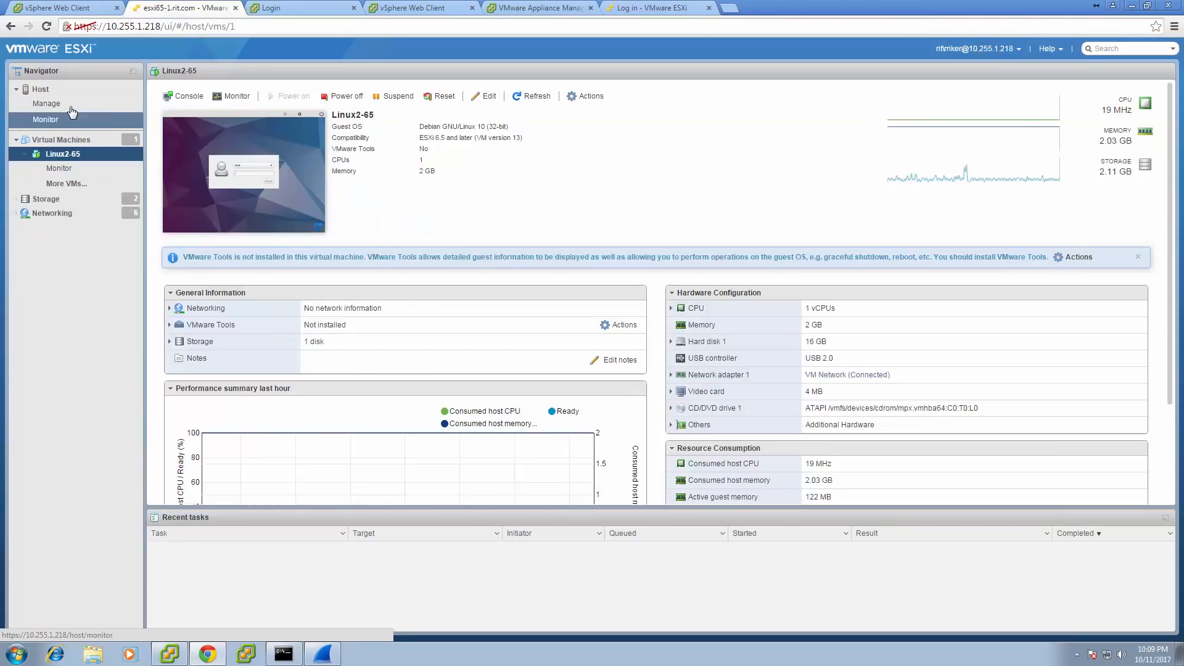
{"action": "left_click", "coordinate": [55, 213]}
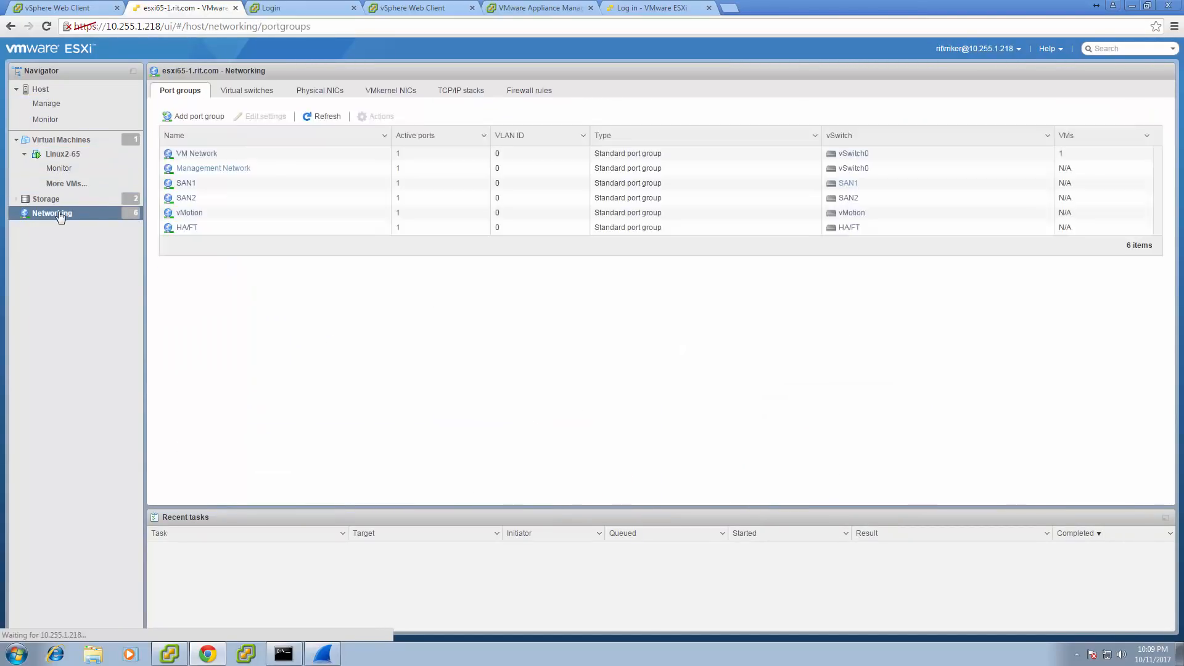
{"action": "left_click", "coordinate": [208, 155]}
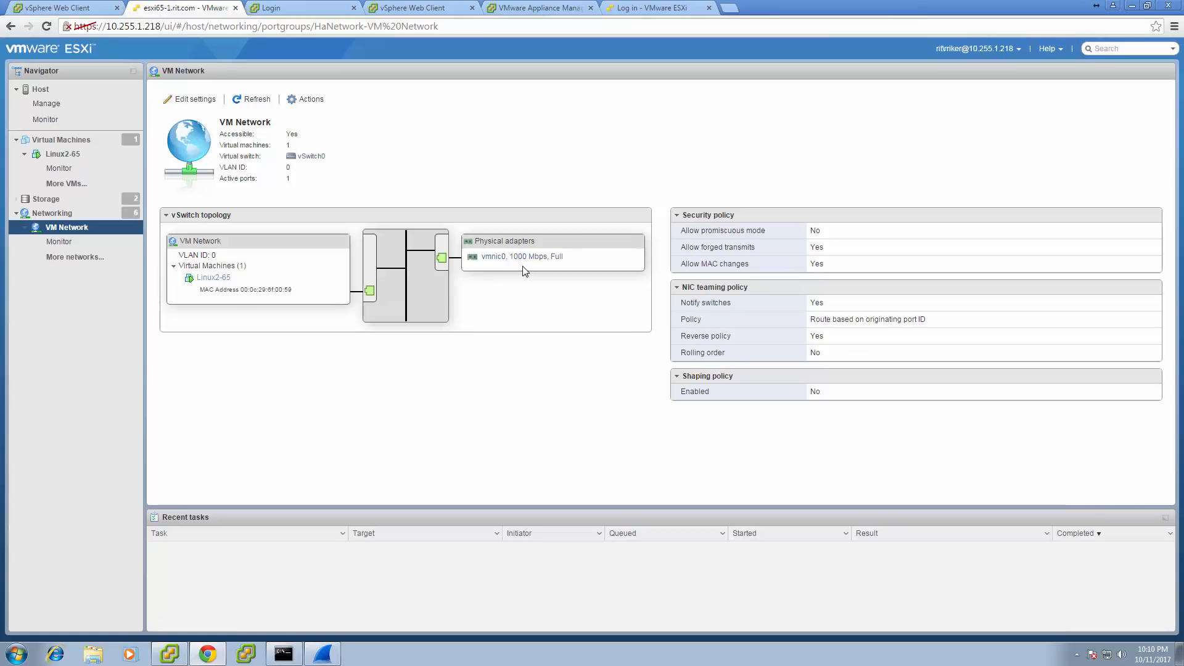
{"action": "left_click", "coordinate": [64, 155]}
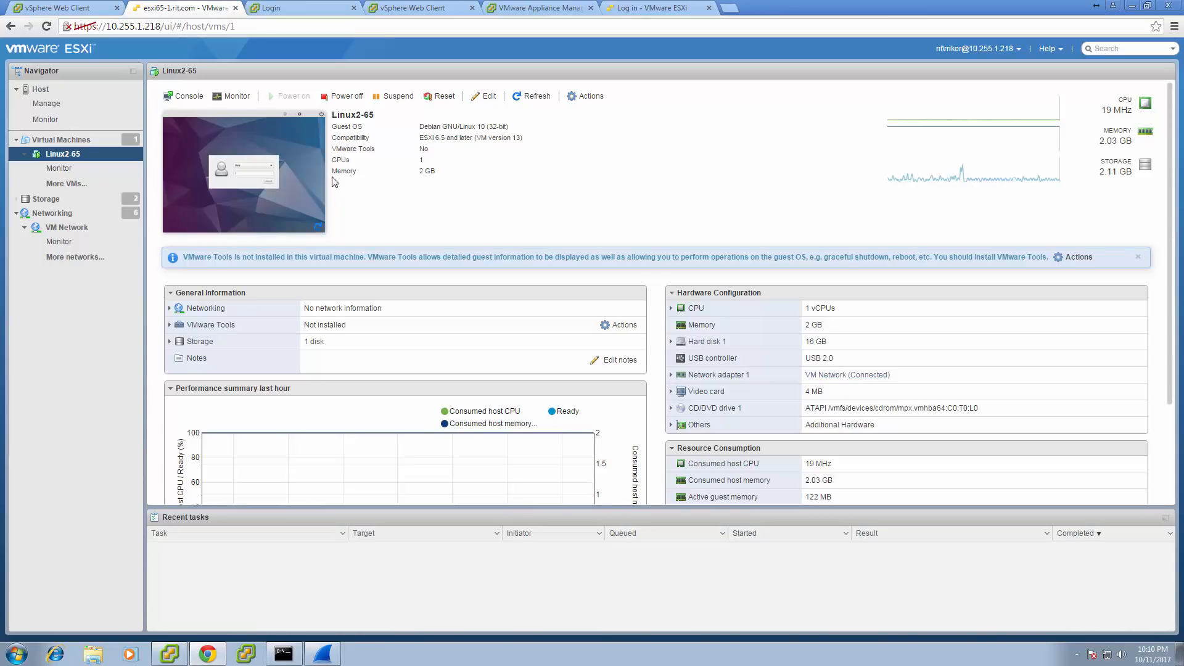
Check ESXi65-4's install progress at 27%, then return to the first vSphere Web Client tab.
{"action": "mouse_move", "coordinate": [707, 9]}
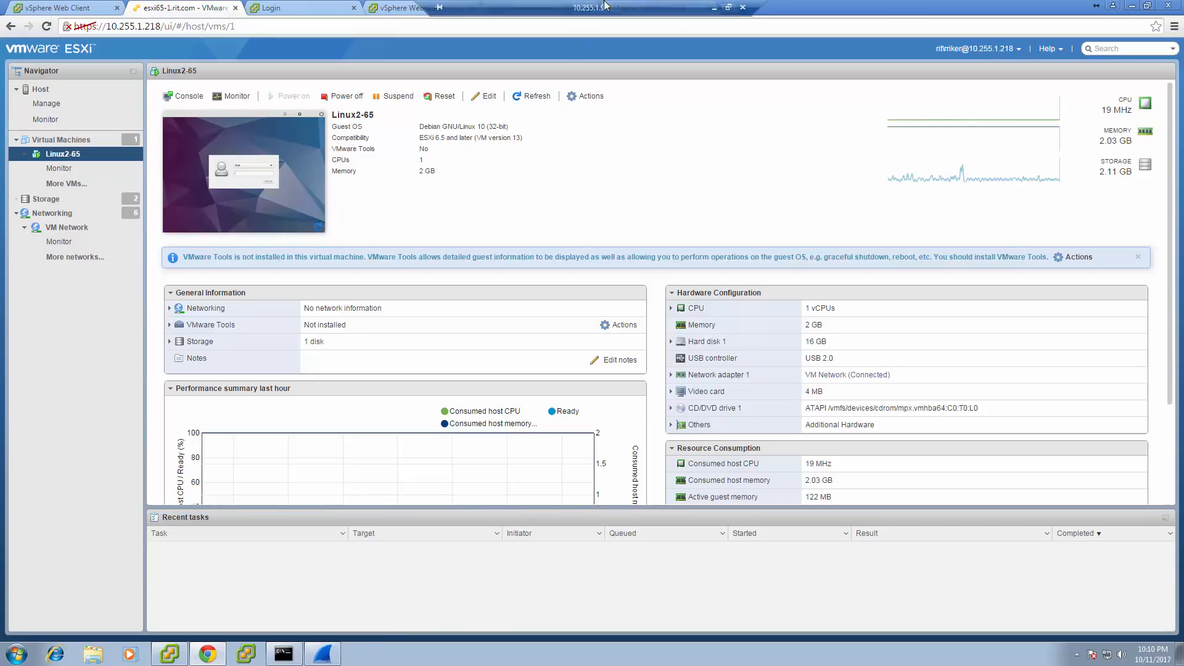
{"action": "left_click", "coordinate": [713, 8]}
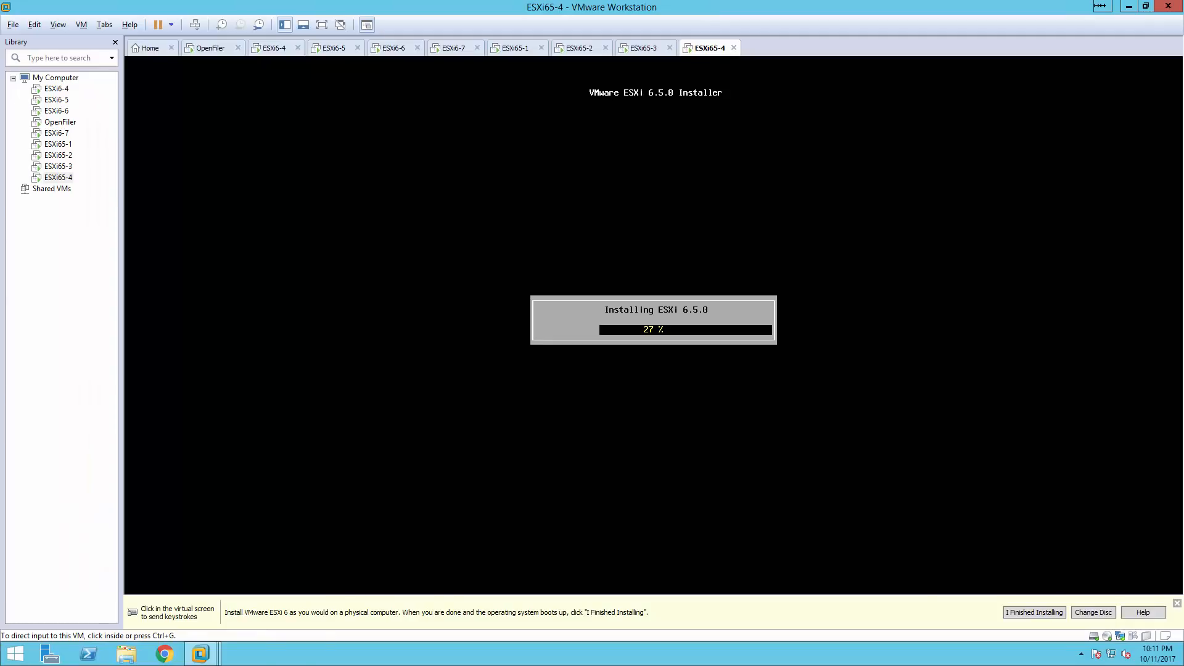
{"action": "key", "text": "alt+Tab"}
{"action": "left_click", "coordinate": [84, 6]}
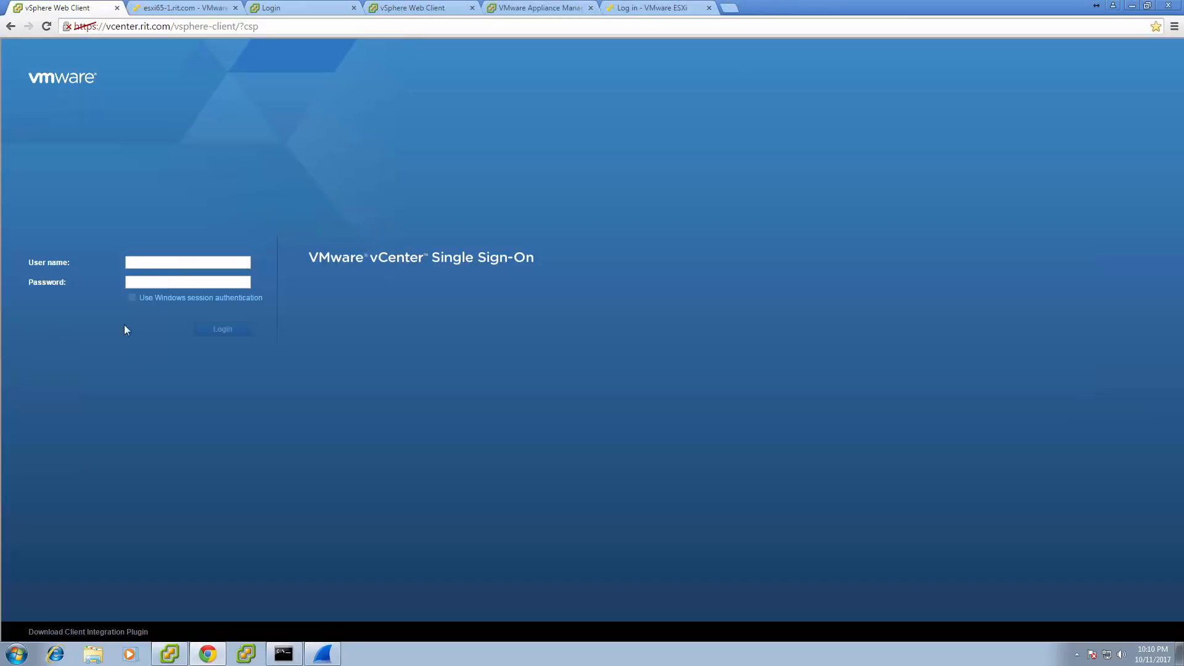
Reload the sign-in page and log in to vcenter.rit.com with Windows session authentication.
{"action": "left_click", "coordinate": [46, 26]}
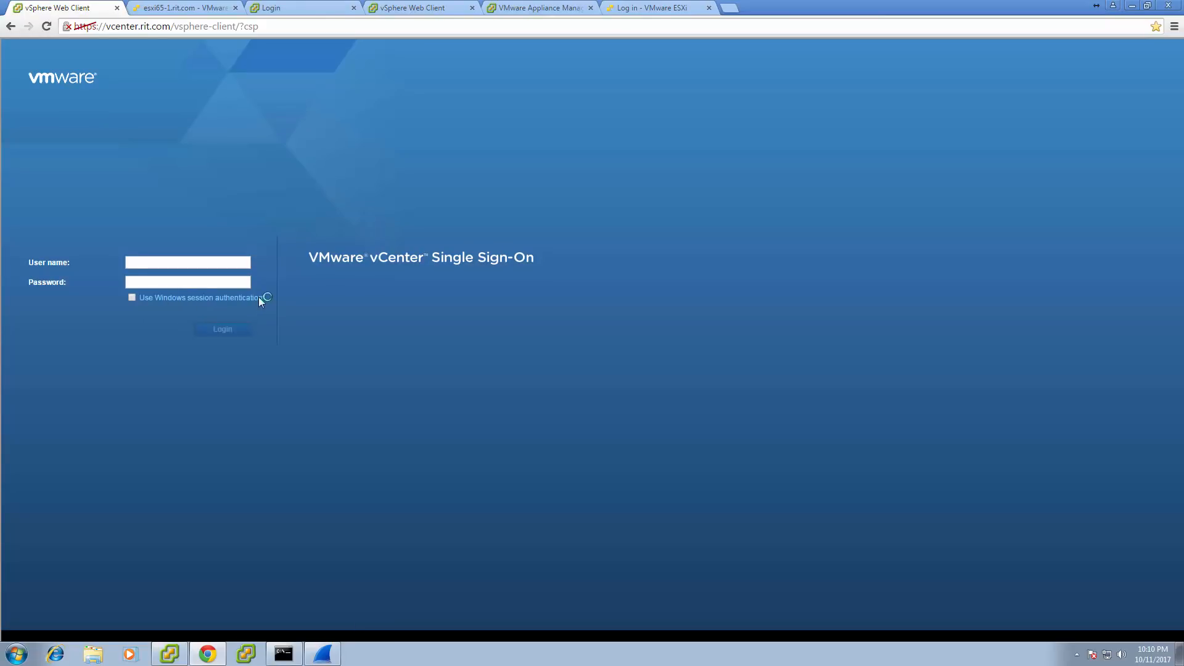
{"action": "left_click", "coordinate": [132, 297]}
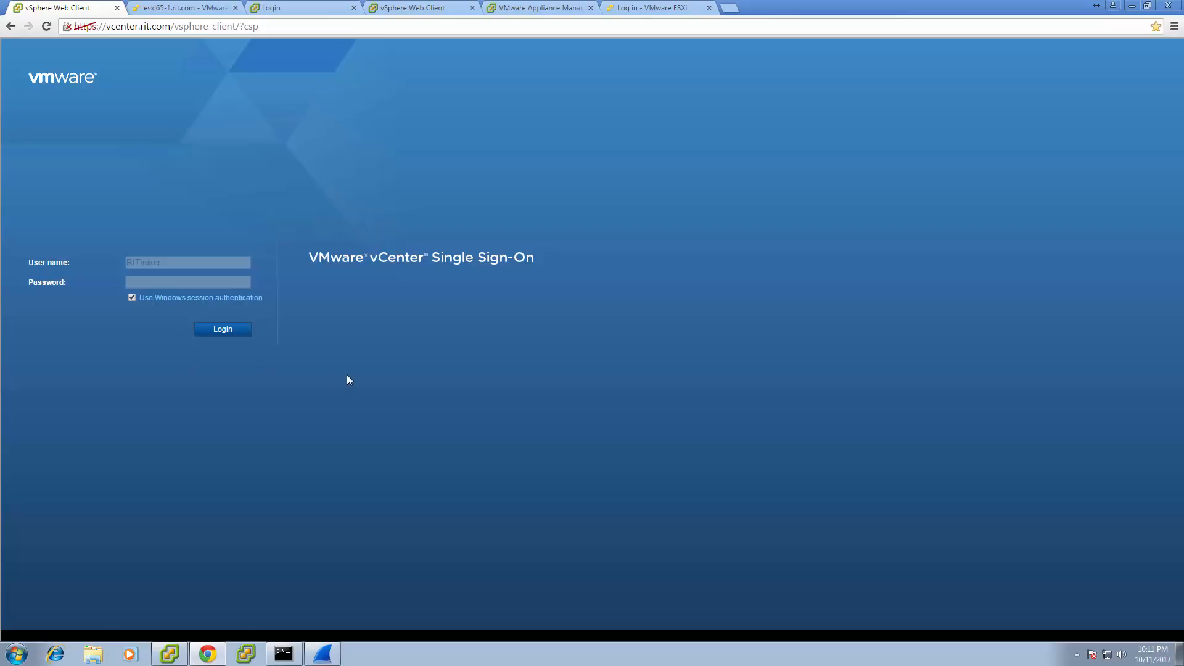
{"action": "left_click", "coordinate": [231, 335]}
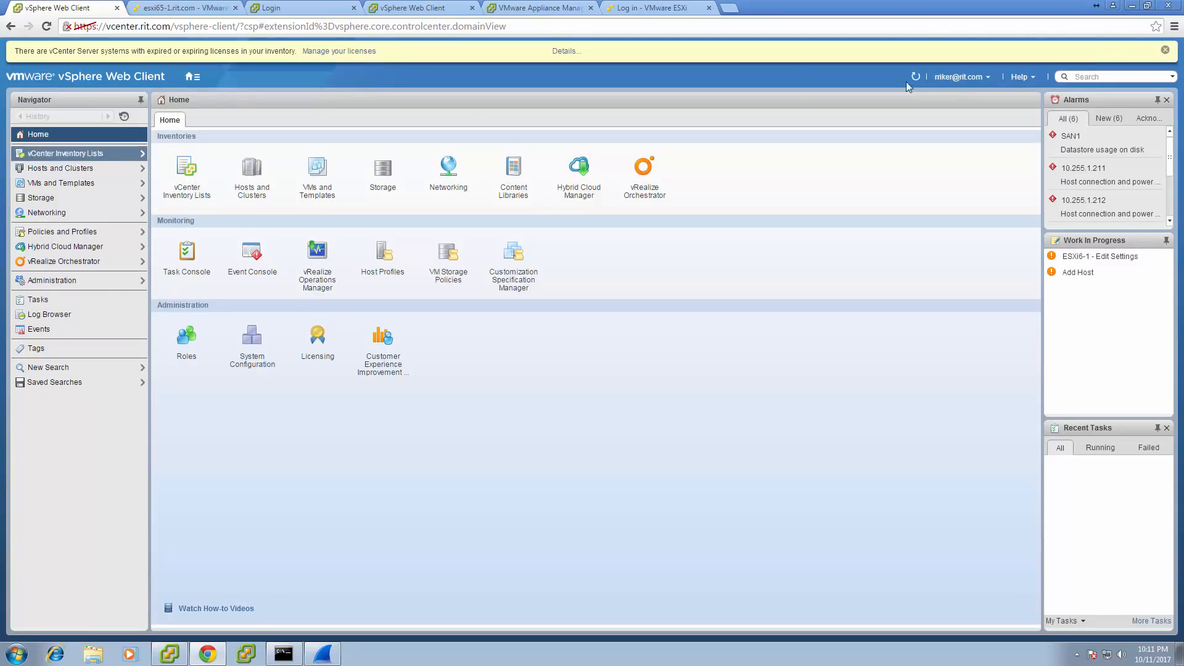
Check the Web Client version (6.0.0 Build 3617395) under Help > About, then go to the vcenter6-5 tab.
{"action": "left_click", "coordinate": [988, 79]}
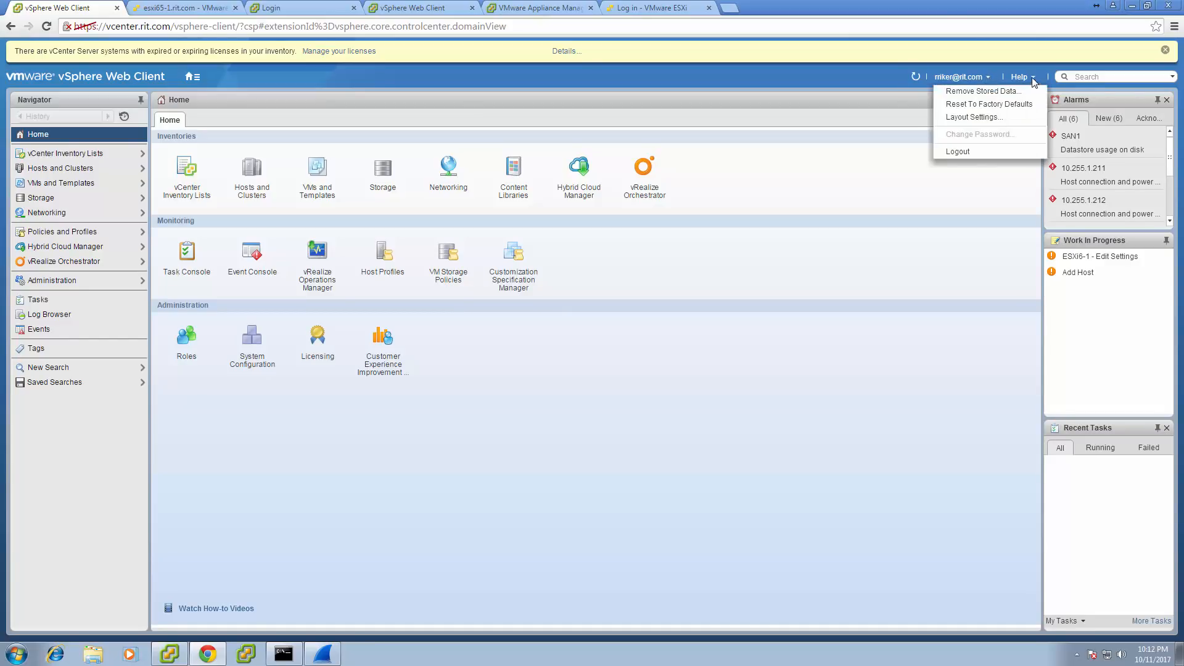
{"action": "left_click", "coordinate": [1031, 79]}
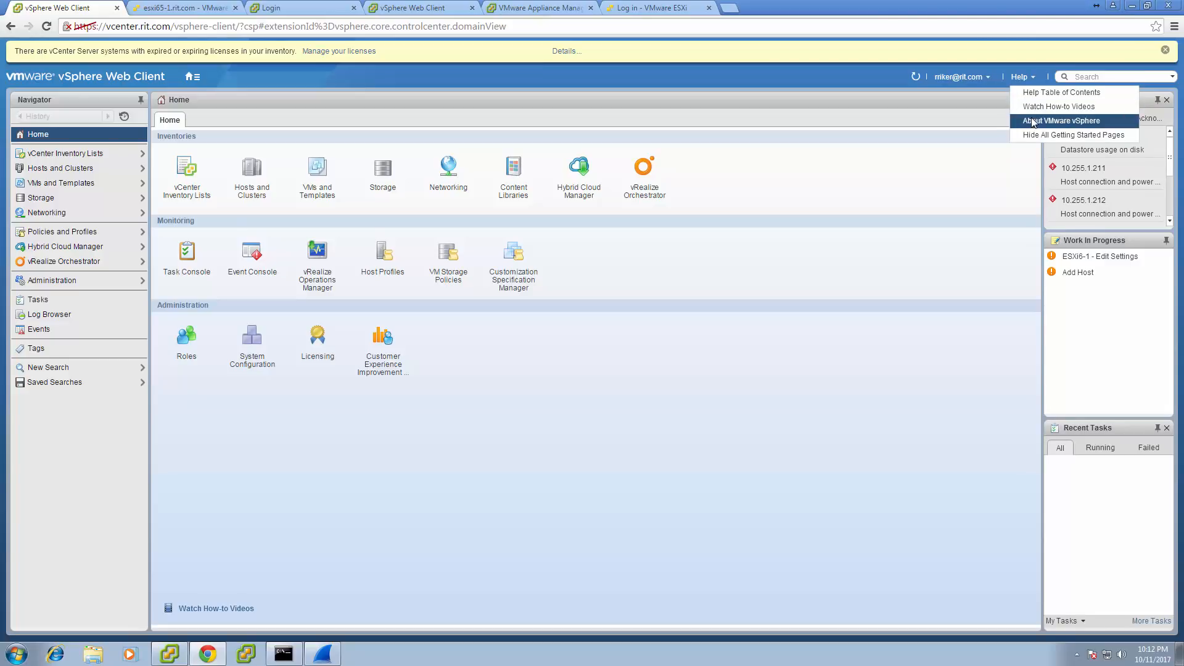
{"action": "left_click", "coordinate": [1033, 121]}
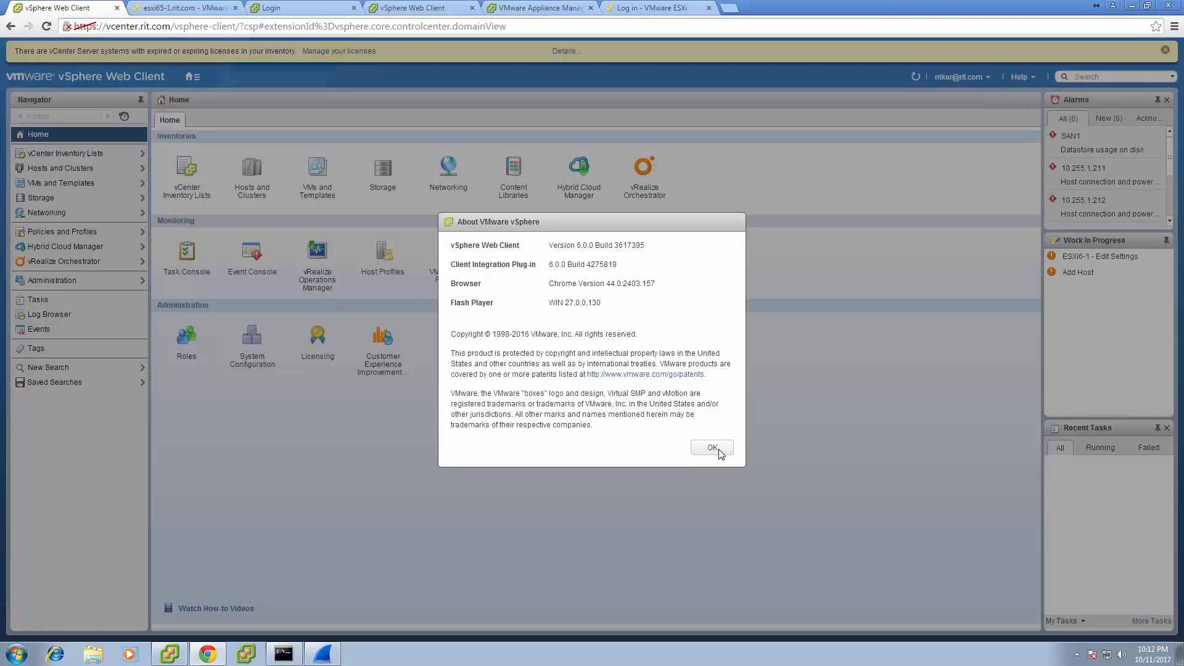
{"action": "left_click", "coordinate": [714, 449]}
{"action": "left_click", "coordinate": [432, 8]}
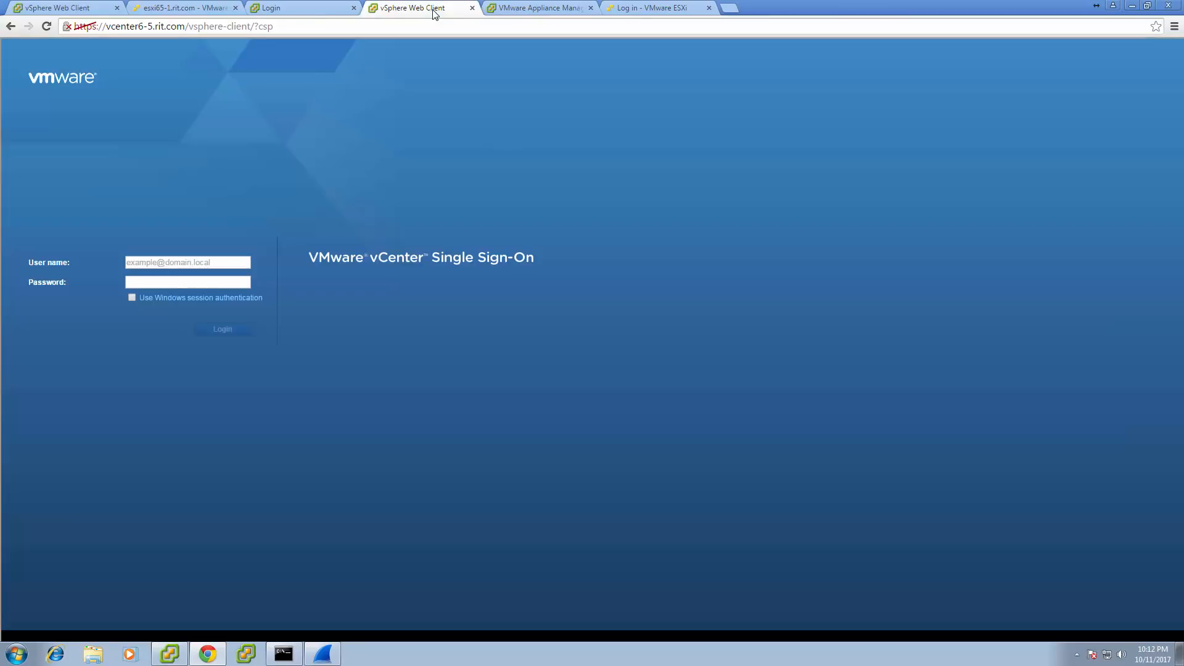
Log in to vcenter6-5.rit.com with Windows session authentication, allowing the plug-in.
{"action": "left_click", "coordinate": [131, 299]}
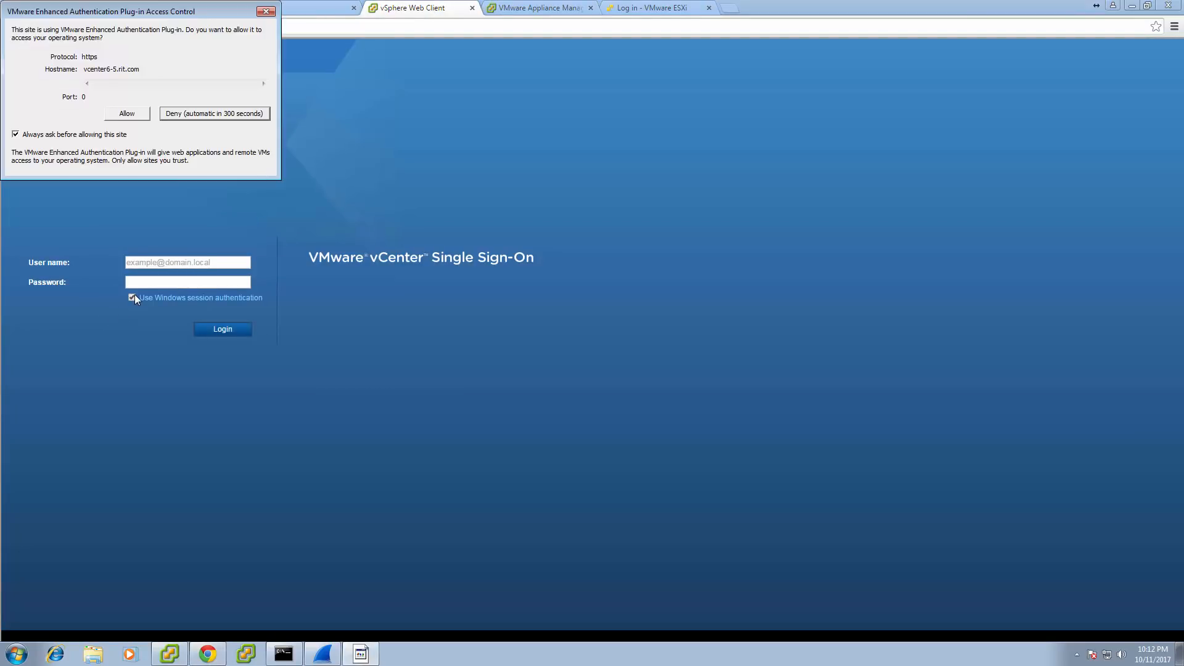
{"action": "left_click", "coordinate": [122, 129]}
{"action": "left_click", "coordinate": [231, 331]}
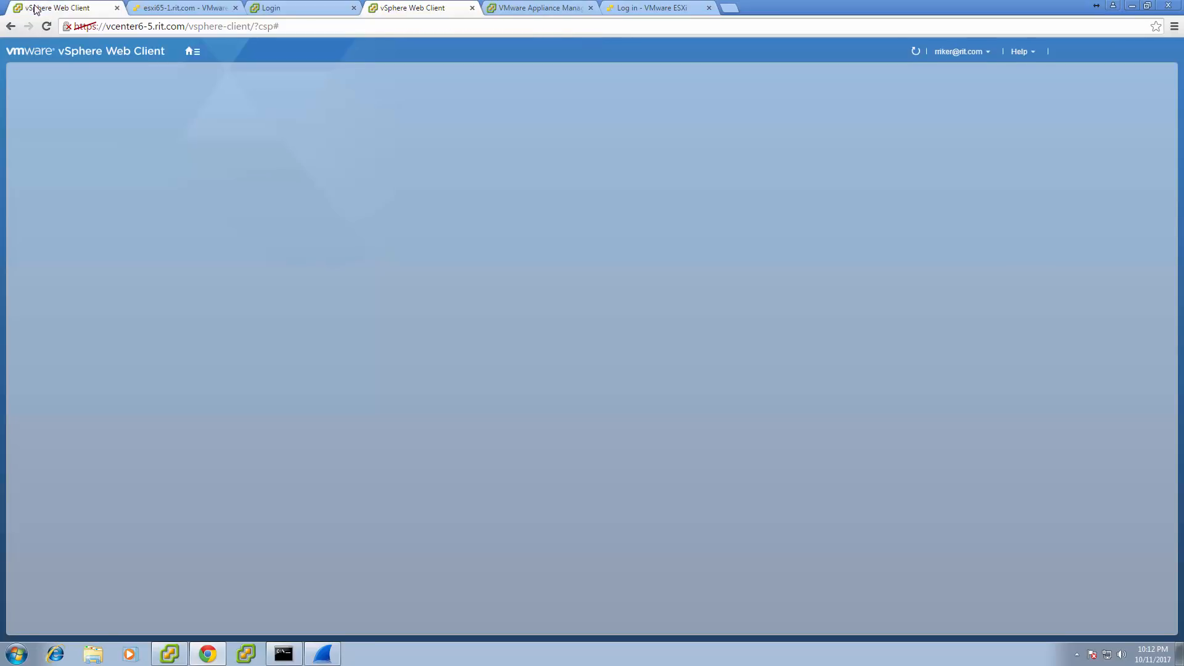
Revisit the vcenter.rit.com and vcenter6-5 tabs, then bring up the Appliance Management Getting Started page.
{"action": "left_click", "coordinate": [36, 8]}
{"action": "left_click", "coordinate": [396, 12]}
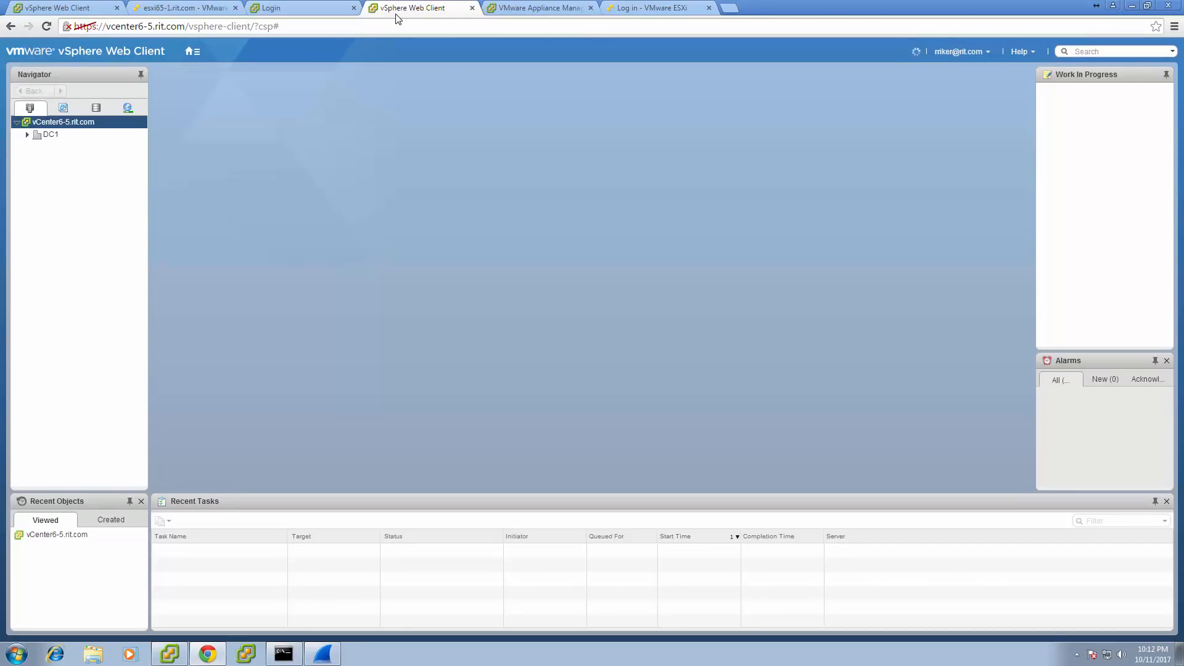
{"action": "left_click", "coordinate": [513, 10]}
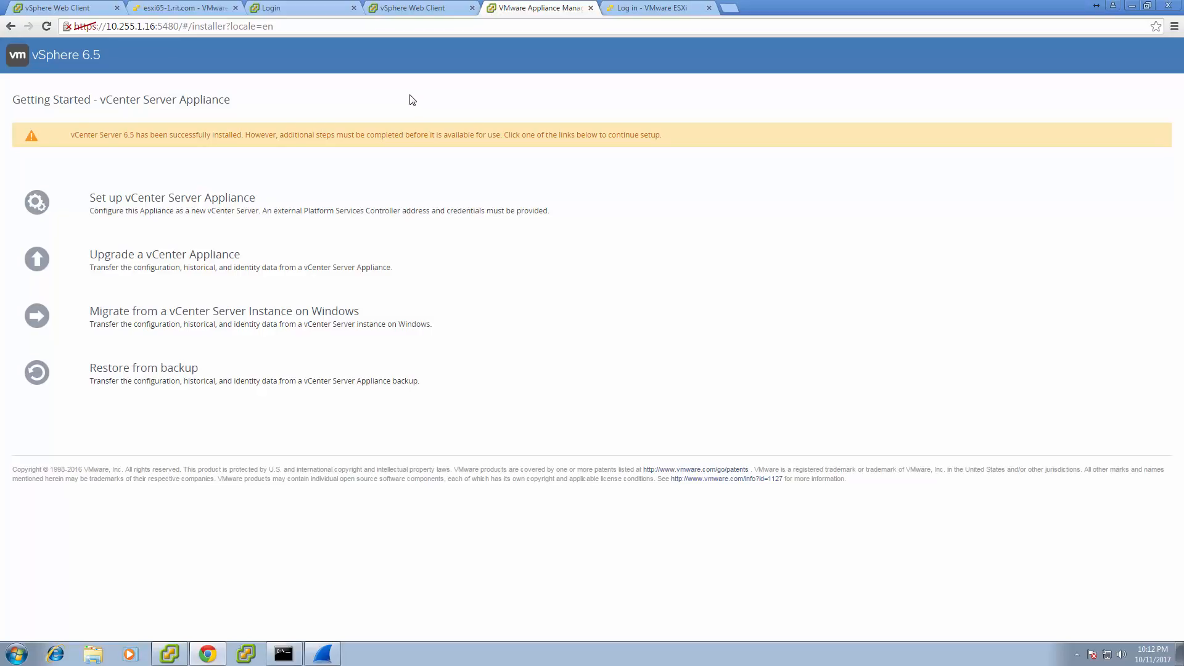
Move between the Getting Started and SSO login tabs and turn off Windows session authentication.
{"action": "left_click", "coordinate": [311, 11]}
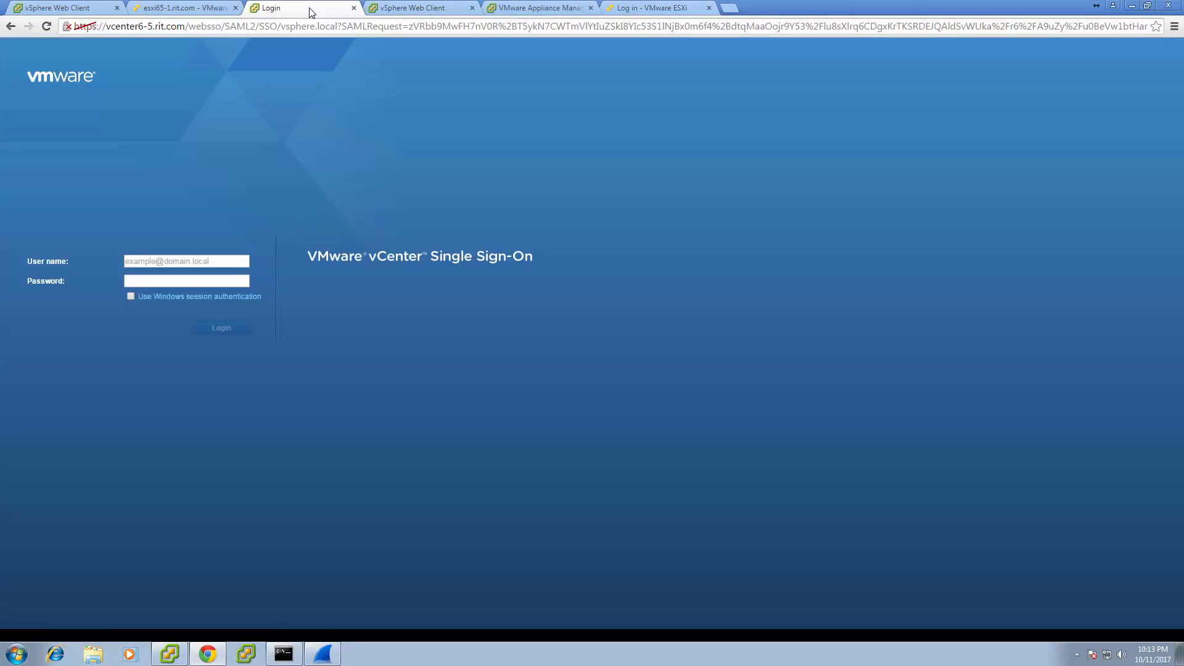
{"action": "left_click", "coordinate": [387, 9]}
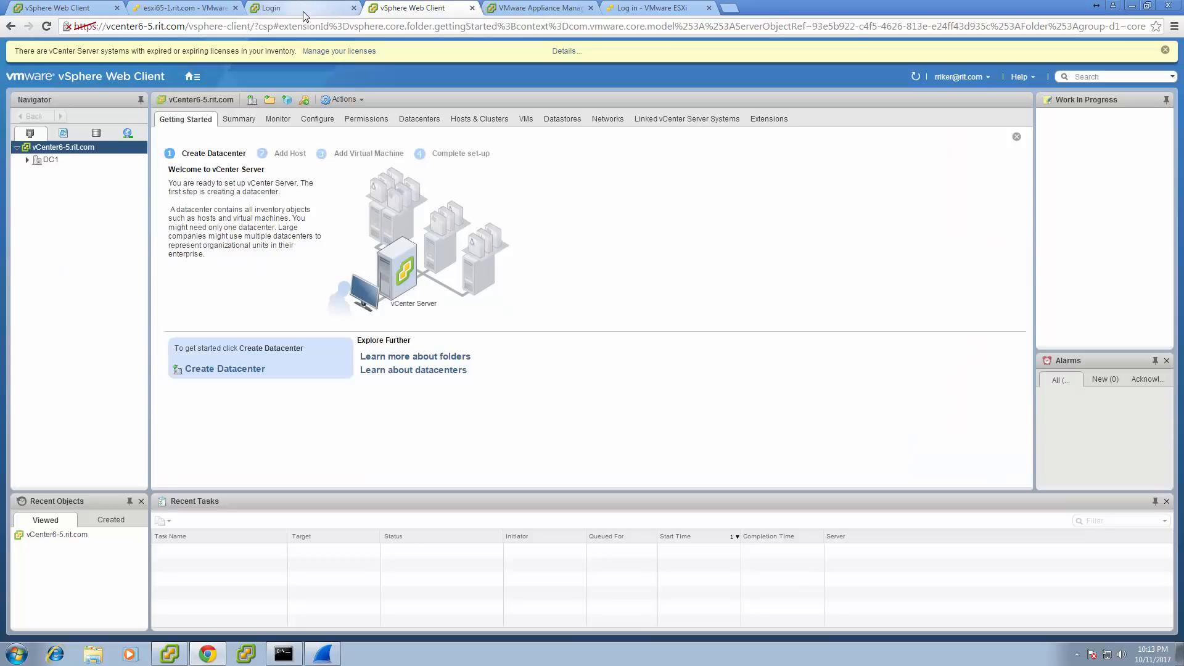
{"action": "left_click", "coordinate": [302, 10]}
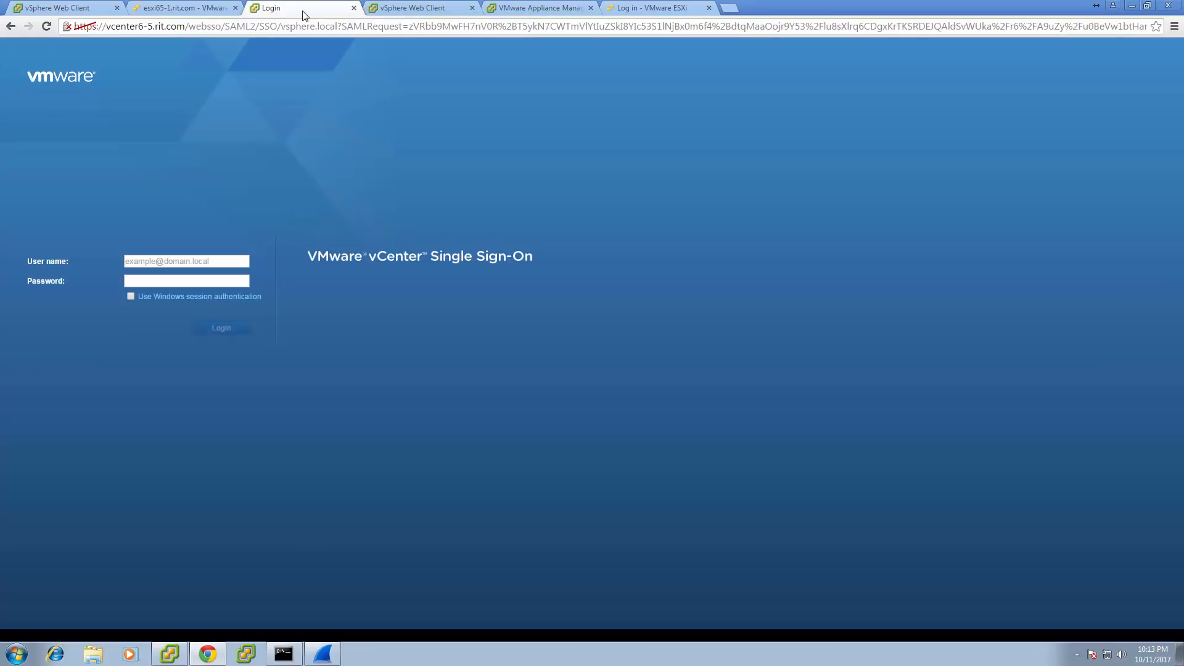
{"action": "left_click", "coordinate": [131, 296]}
{"action": "left_click", "coordinate": [121, 115]}
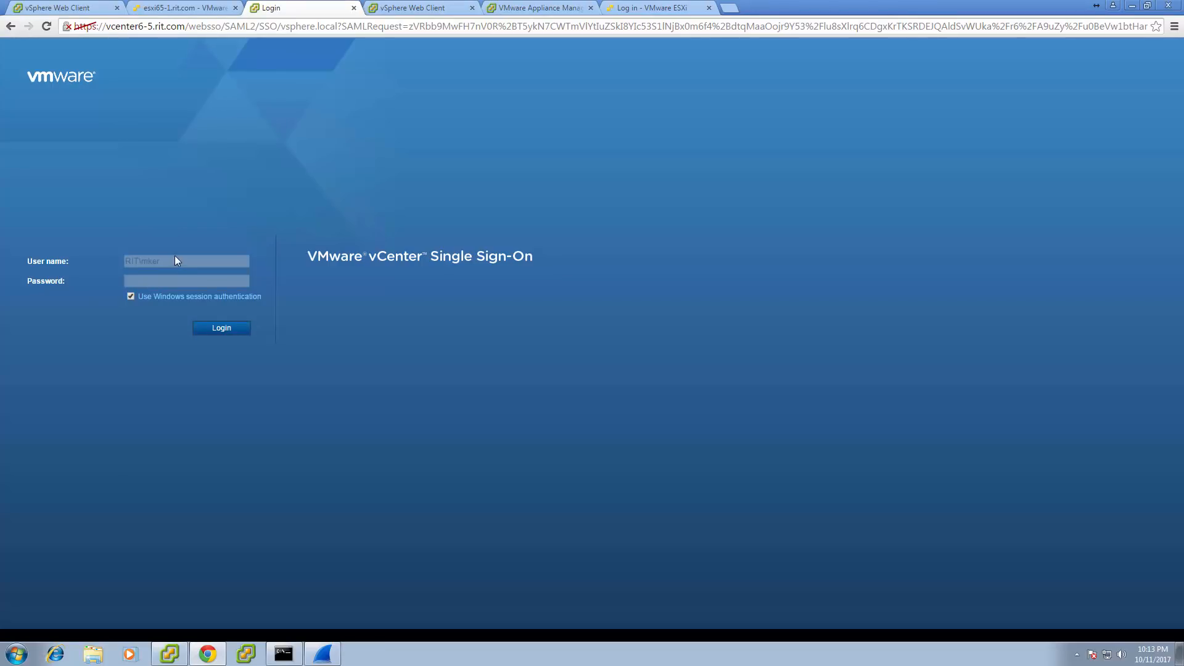
{"action": "left_click", "coordinate": [131, 296]}
{"action": "left_click_drag", "start_coordinate": [161, 261], "coordinate": [92, 257]}
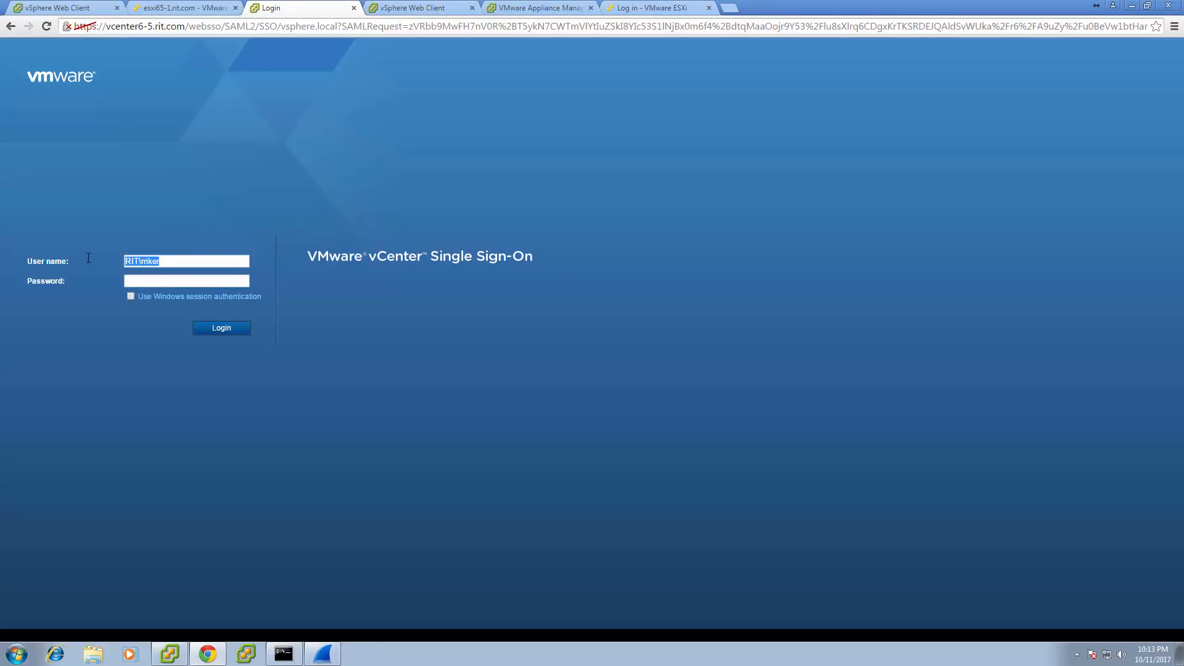
{"action": "left_click", "coordinate": [373, 11]}
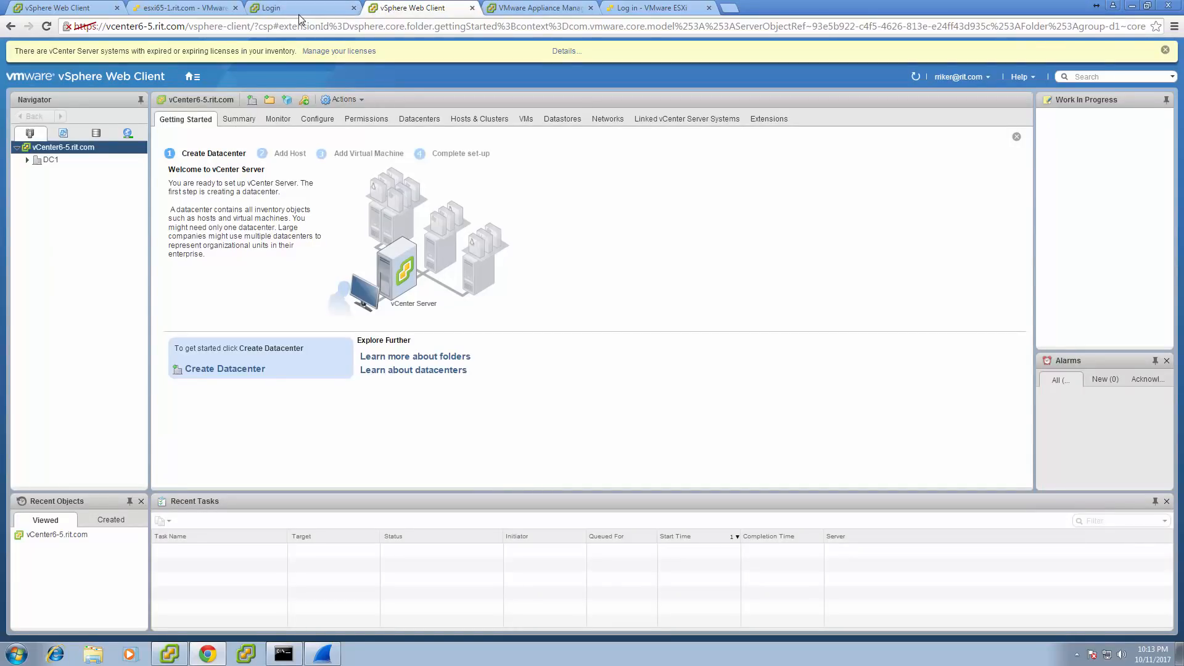
{"action": "left_click", "coordinate": [297, 13]}
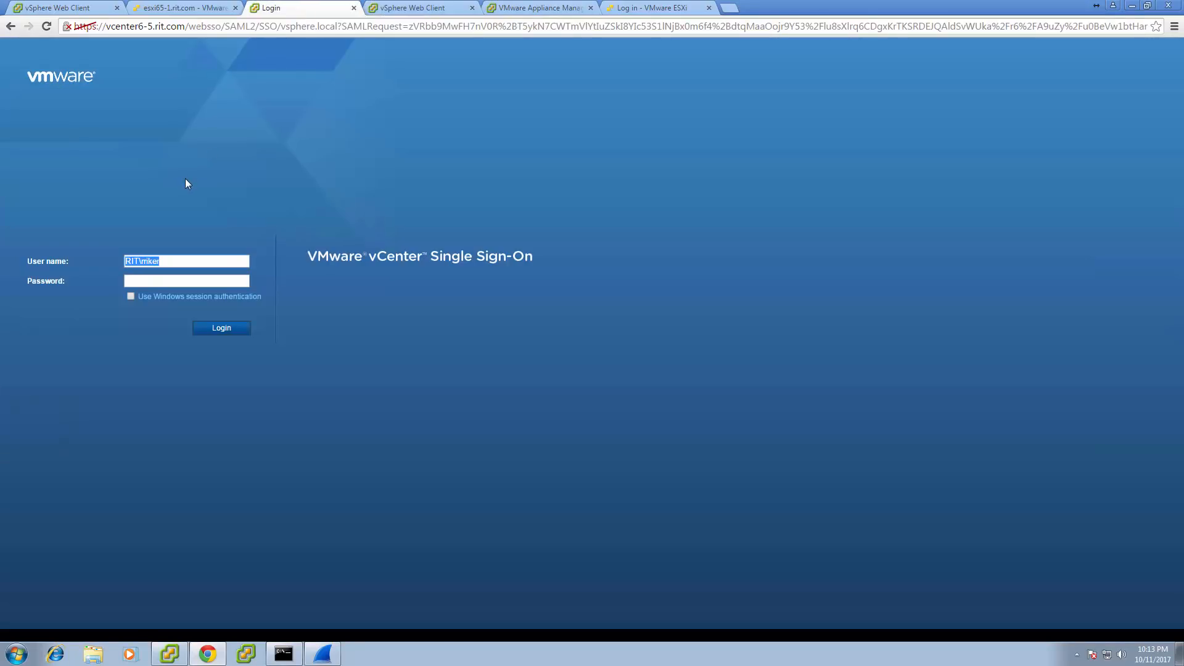
{"action": "type", "text": "administrator@vsphere.local"}
{"action": "key", "text": "Tab"}
{"action": "type", "text": "********"}
{"action": "key", "text": "Return"}
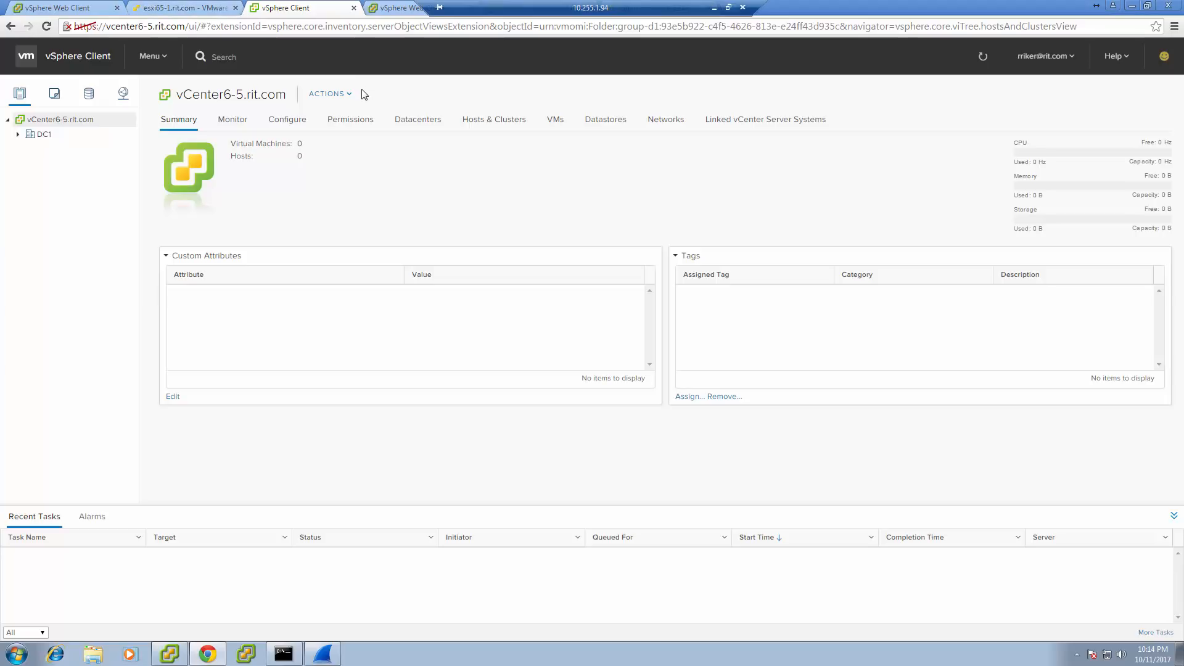
Compare the Web Client Getting Started page with the HTML5 Summary page, then go to the vcenter.rit.com tab.
{"action": "left_click", "coordinate": [383, 9]}
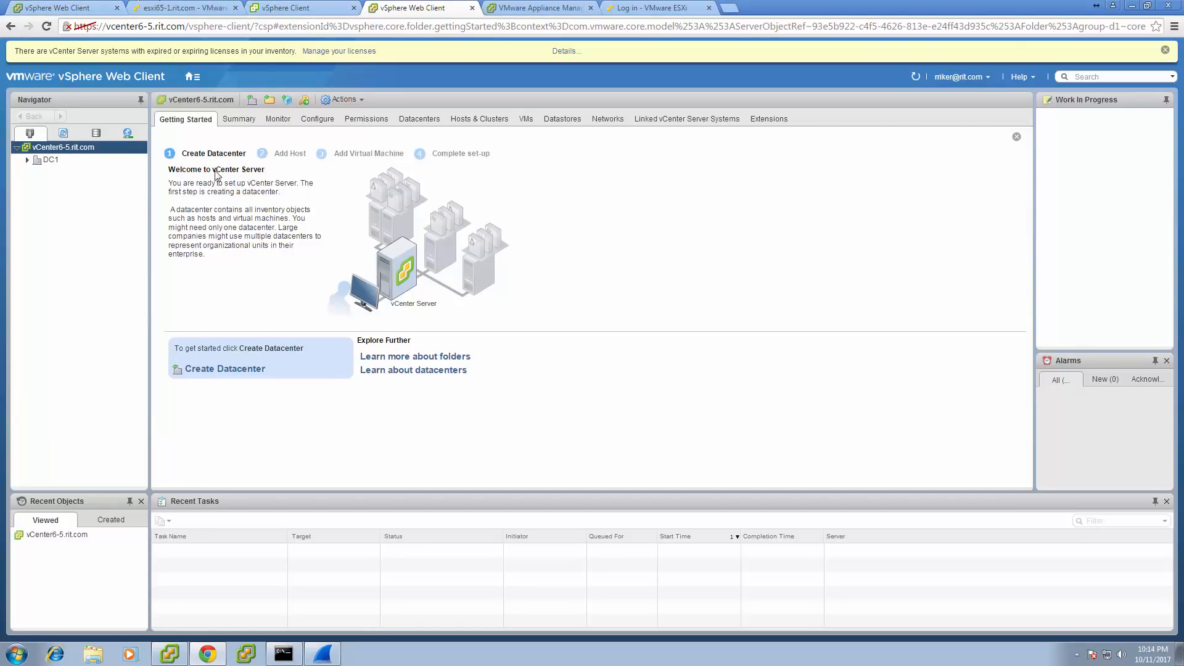
{"action": "left_click", "coordinate": [296, 11]}
{"action": "left_click", "coordinate": [392, 9]}
{"action": "left_click", "coordinate": [283, 13]}
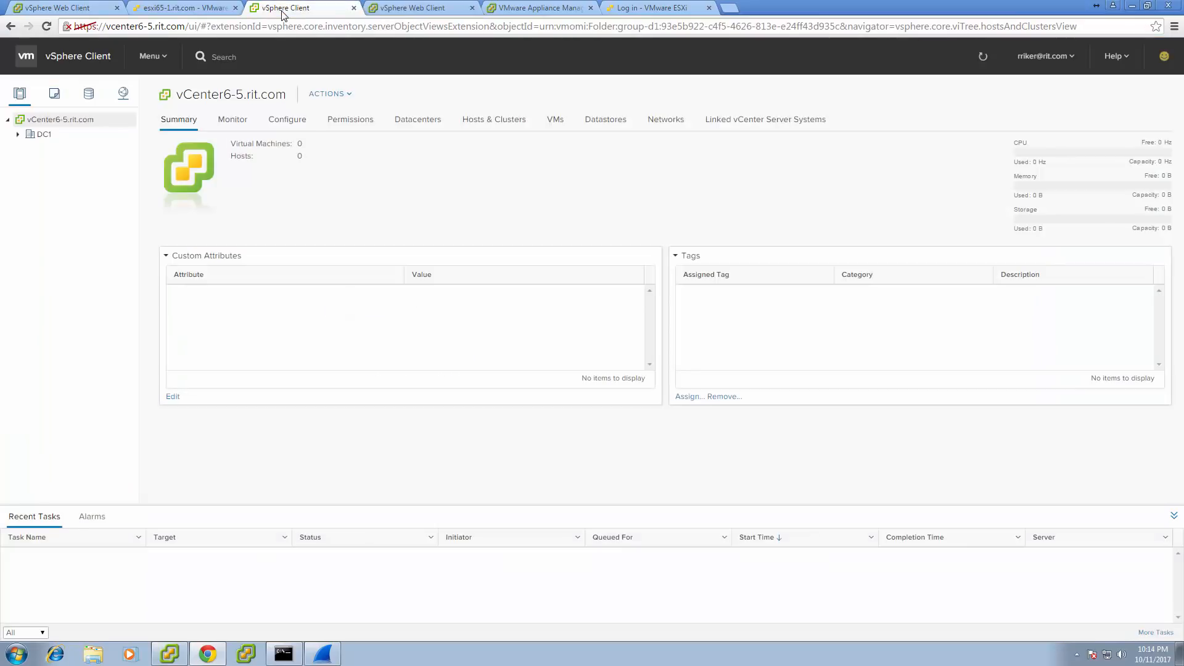
{"action": "left_click", "coordinate": [375, 14]}
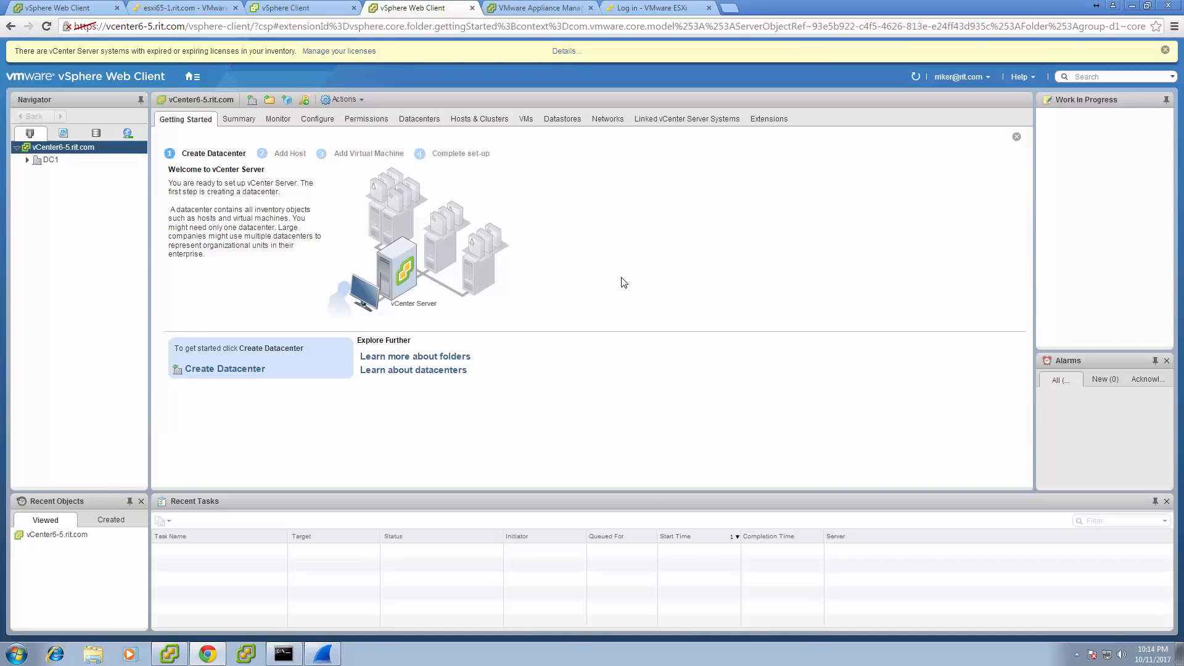
{"action": "left_click", "coordinate": [73, 14]}
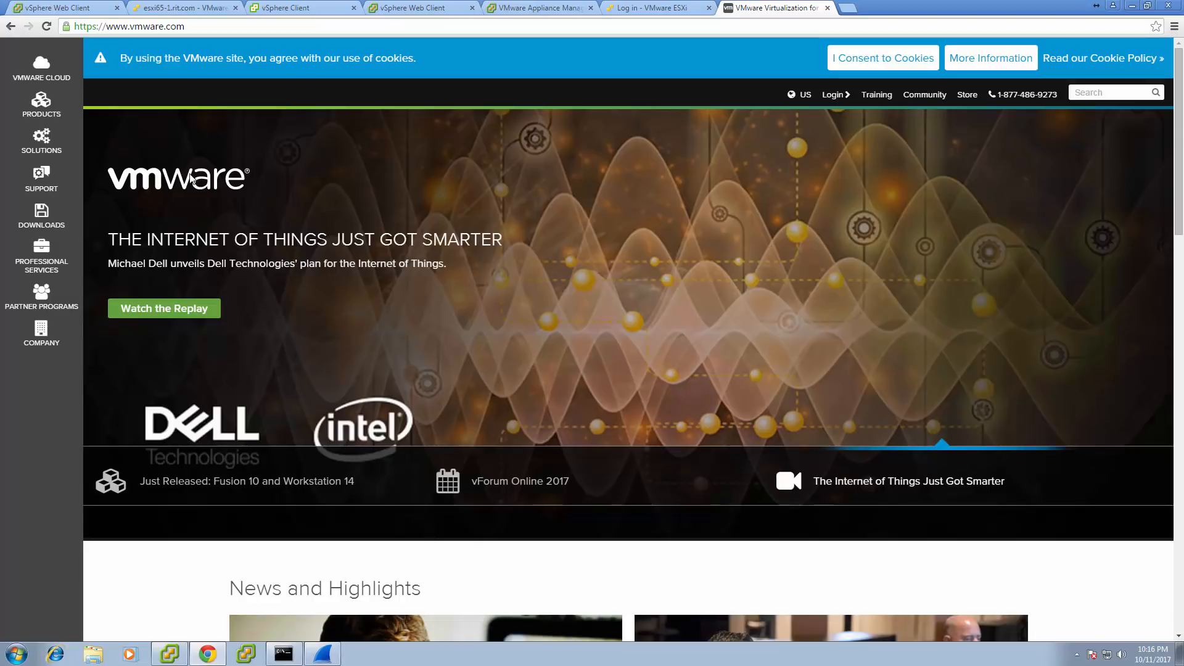
Open the vSphere free trial from Downloads and scroll through the evaluation page.
{"action": "left_click", "coordinate": [43, 217]}
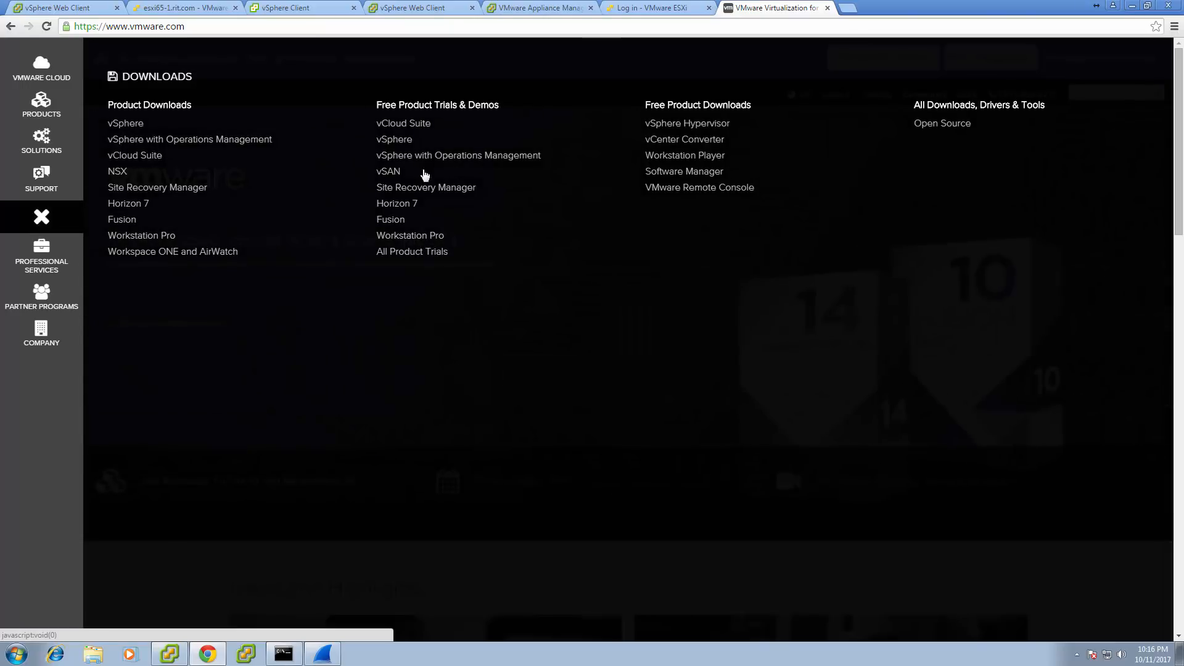
{"action": "left_click", "coordinate": [399, 140]}
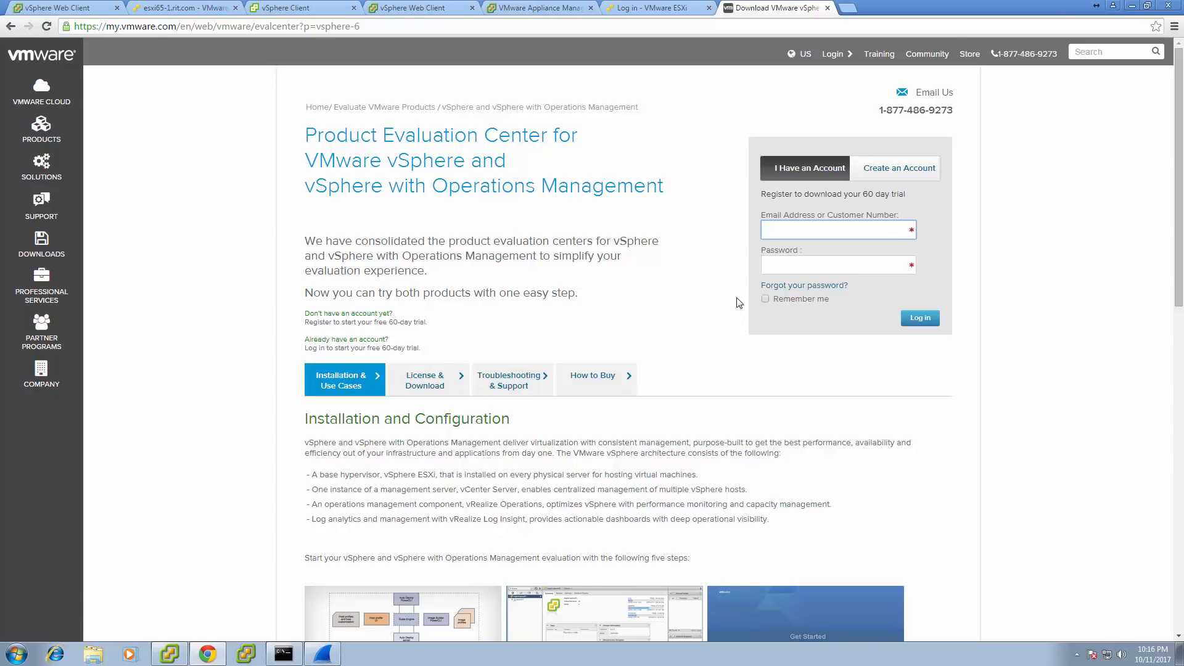
{"action": "scroll", "coordinate": [739, 303], "scroll_direction": "down", "scroll_amount": 3}
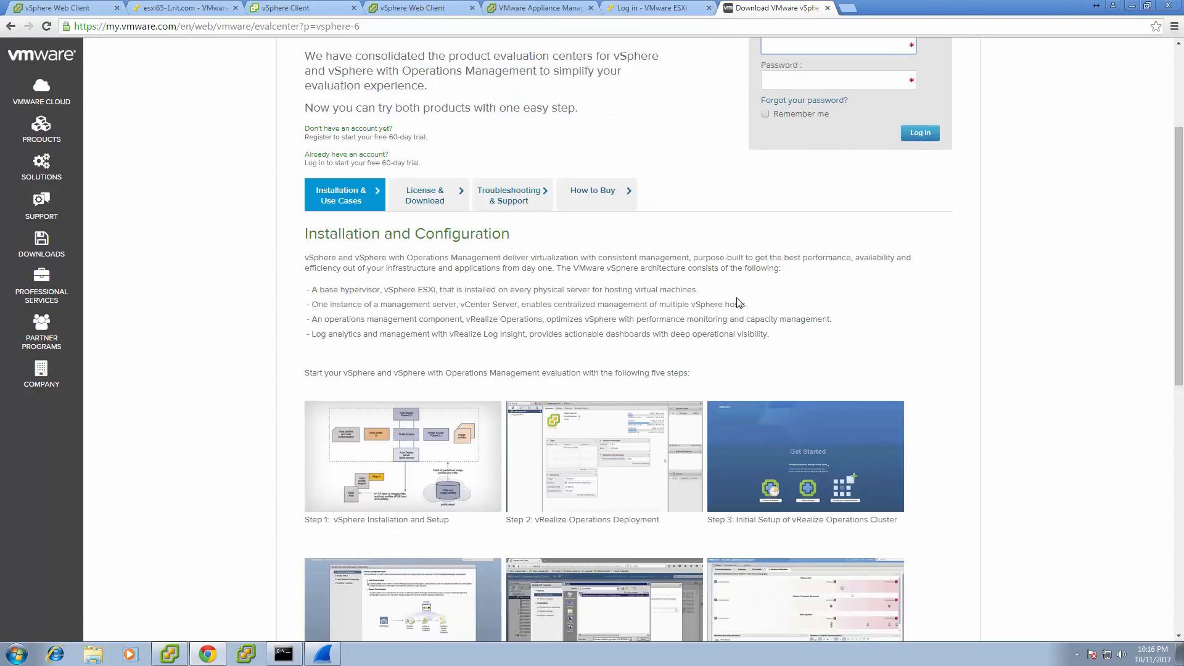
{"action": "scroll", "coordinate": [738, 302], "scroll_direction": "down", "scroll_amount": 3}
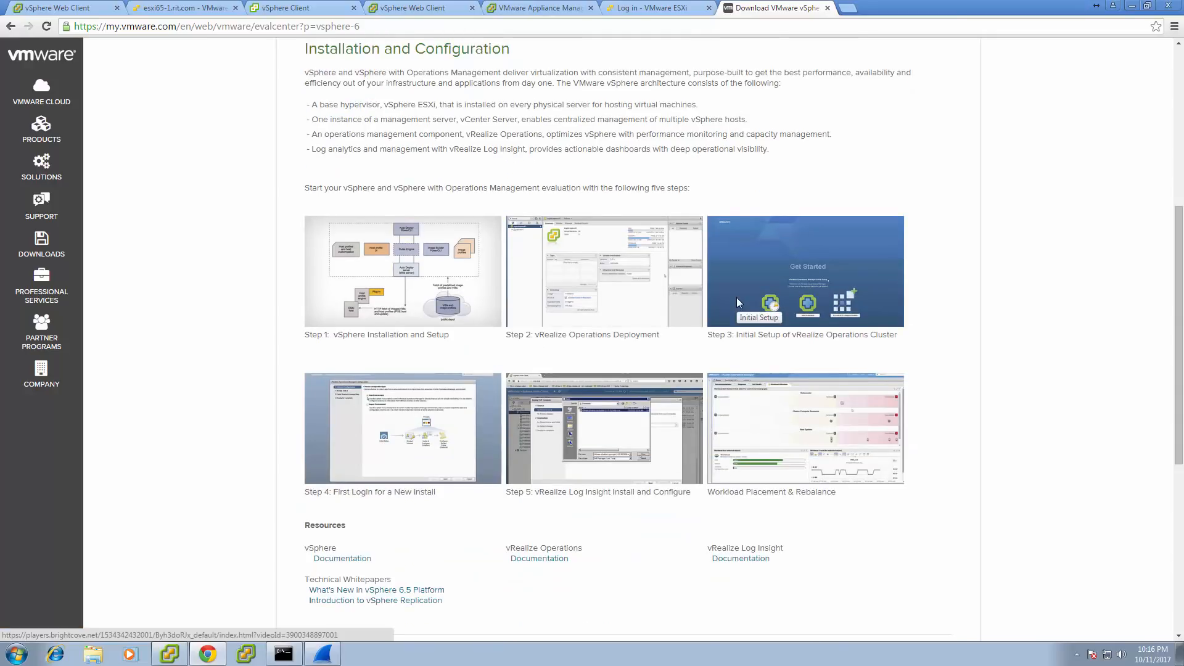
{"action": "scroll", "coordinate": [738, 302], "scroll_direction": "up", "scroll_amount": 3}
{"action": "scroll", "coordinate": [739, 302], "scroll_direction": "up", "scroll_amount": 5}
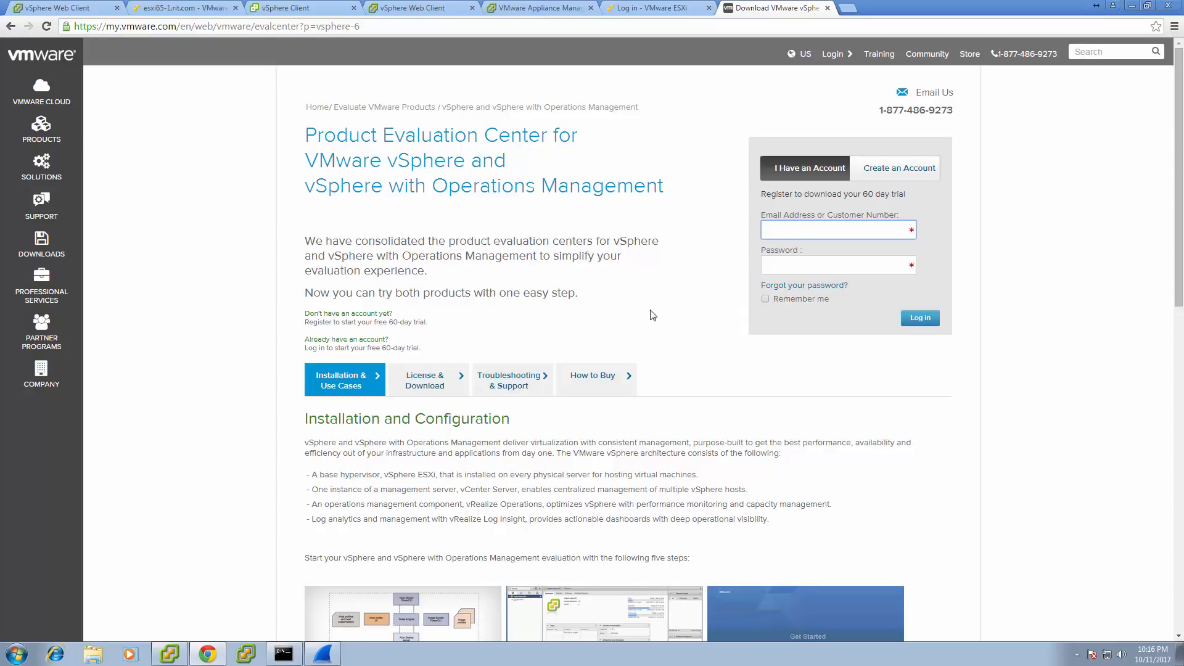
{"action": "scroll", "coordinate": [651, 316], "scroll_direction": "down", "scroll_amount": 5}
{"action": "scroll", "coordinate": [652, 315], "scroll_direction": "down", "scroll_amount": 3}
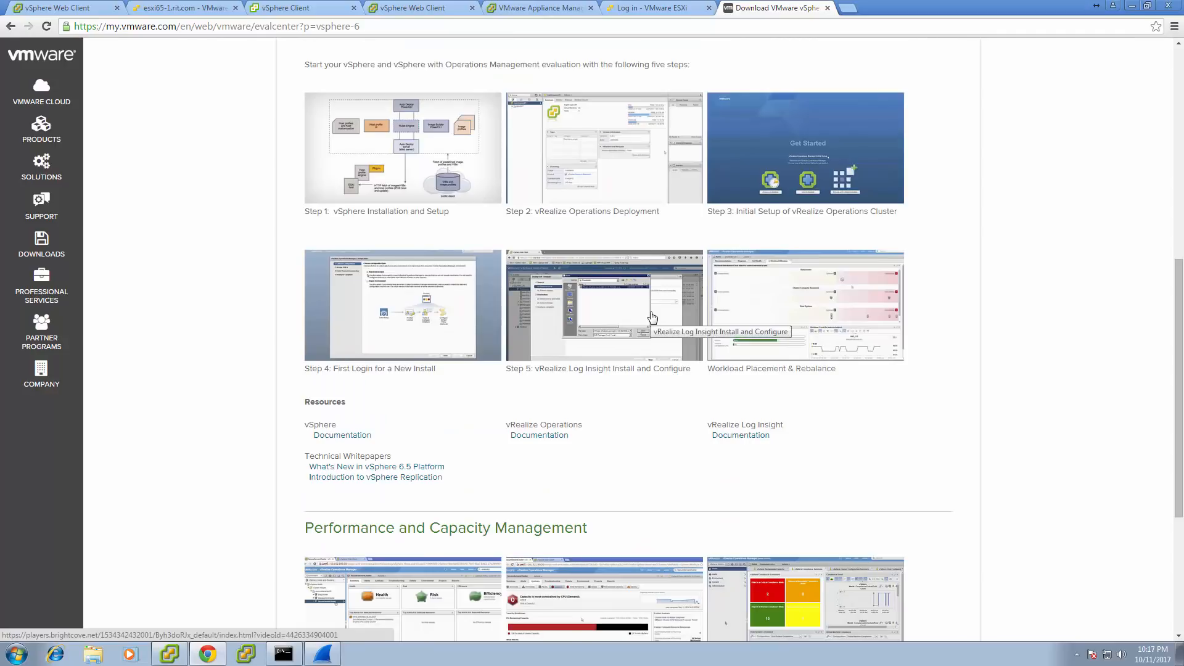
{"action": "scroll", "coordinate": [652, 316], "scroll_direction": "down", "scroll_amount": 2}
{"action": "scroll", "coordinate": [651, 312], "scroll_direction": "down", "scroll_amount": 2}
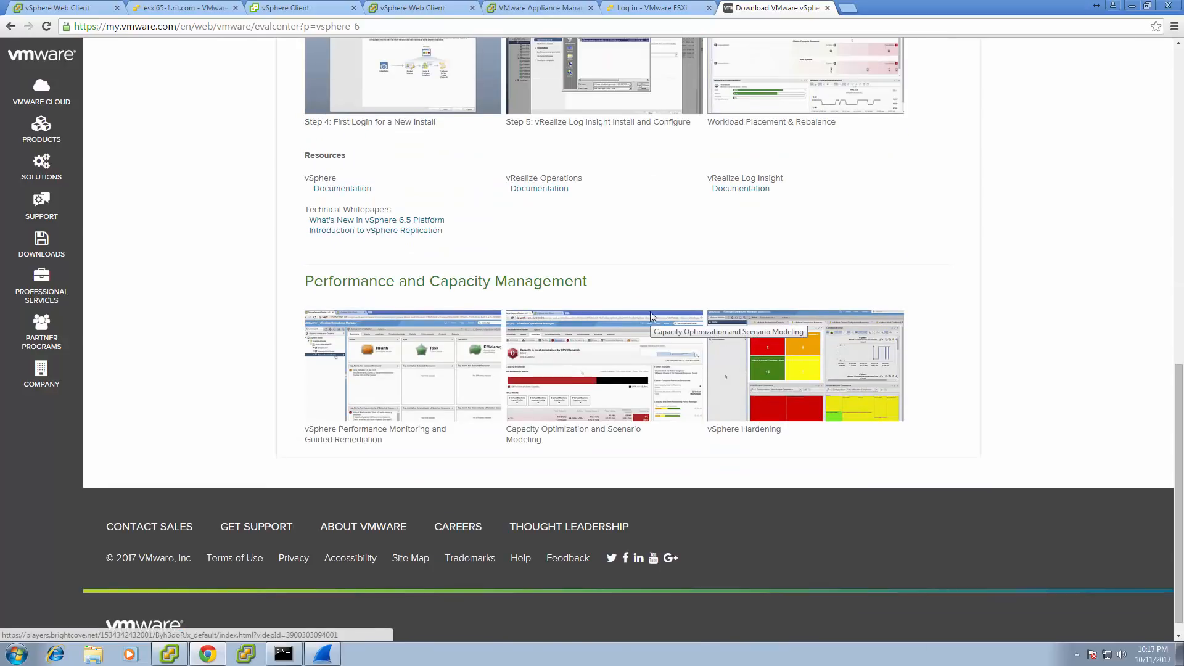
{"action": "scroll", "coordinate": [651, 312], "scroll_direction": "up", "scroll_amount": 9}
{"action": "scroll", "coordinate": [652, 316], "scroll_direction": "up", "scroll_amount": 2}
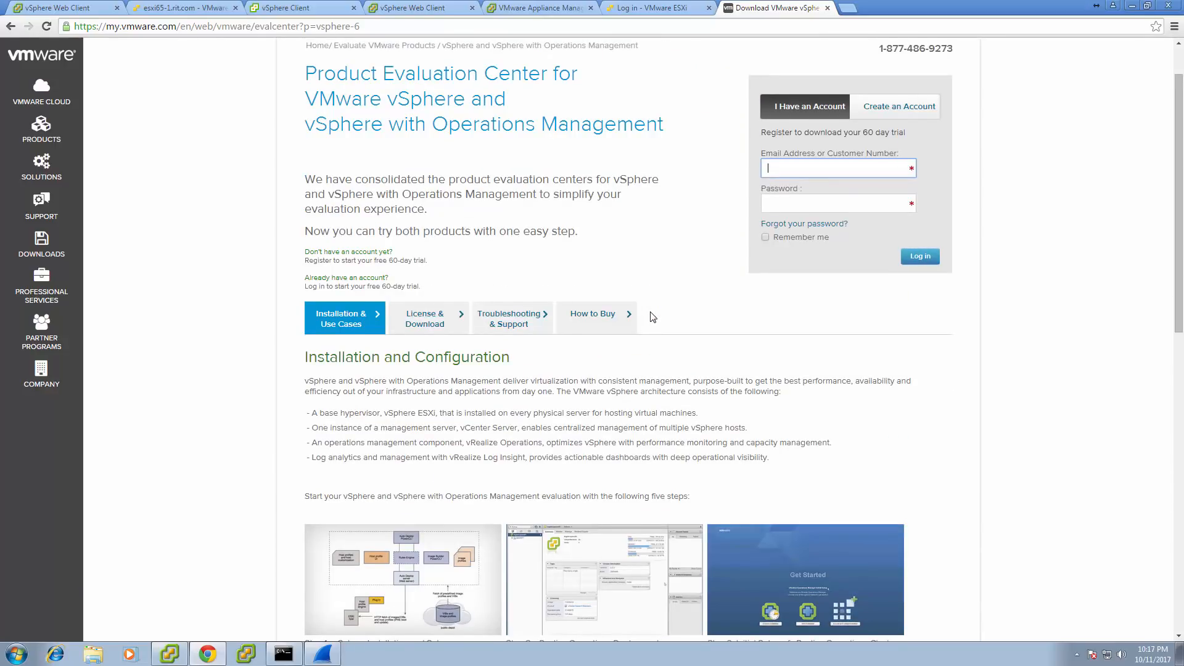
{"action": "scroll", "coordinate": [652, 316], "scroll_direction": "up", "scroll_amount": 1}
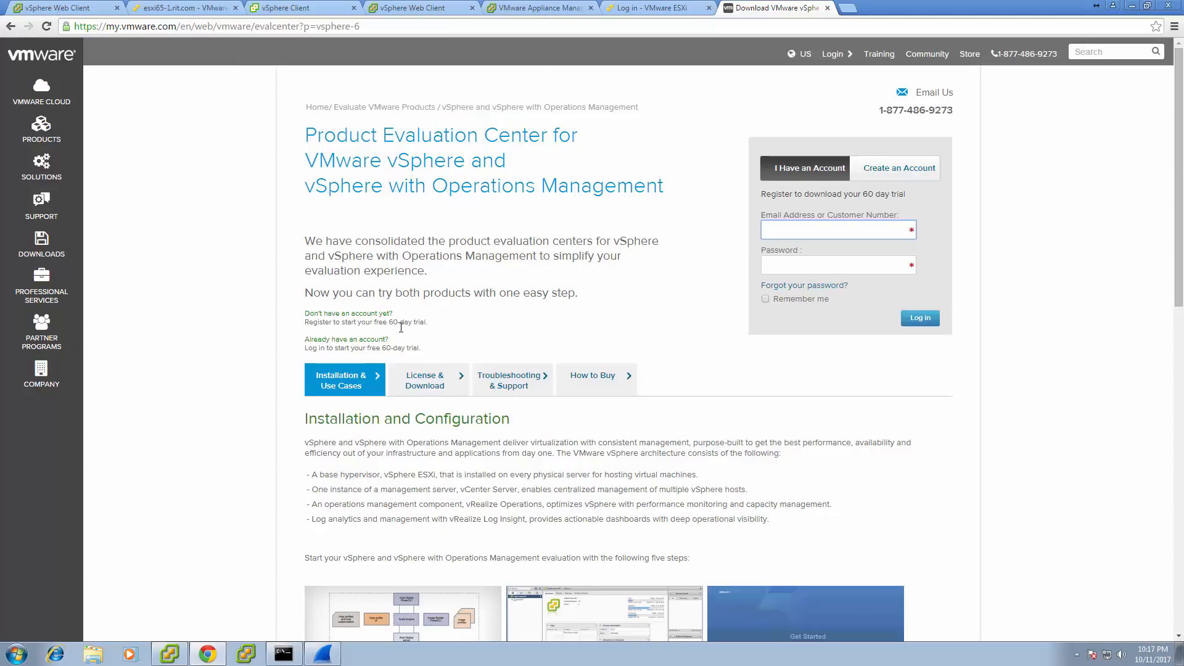
View the License & Download, Troubleshooting & Support and How to Buy sections, then go to Training.
{"action": "left_click", "coordinate": [425, 378]}
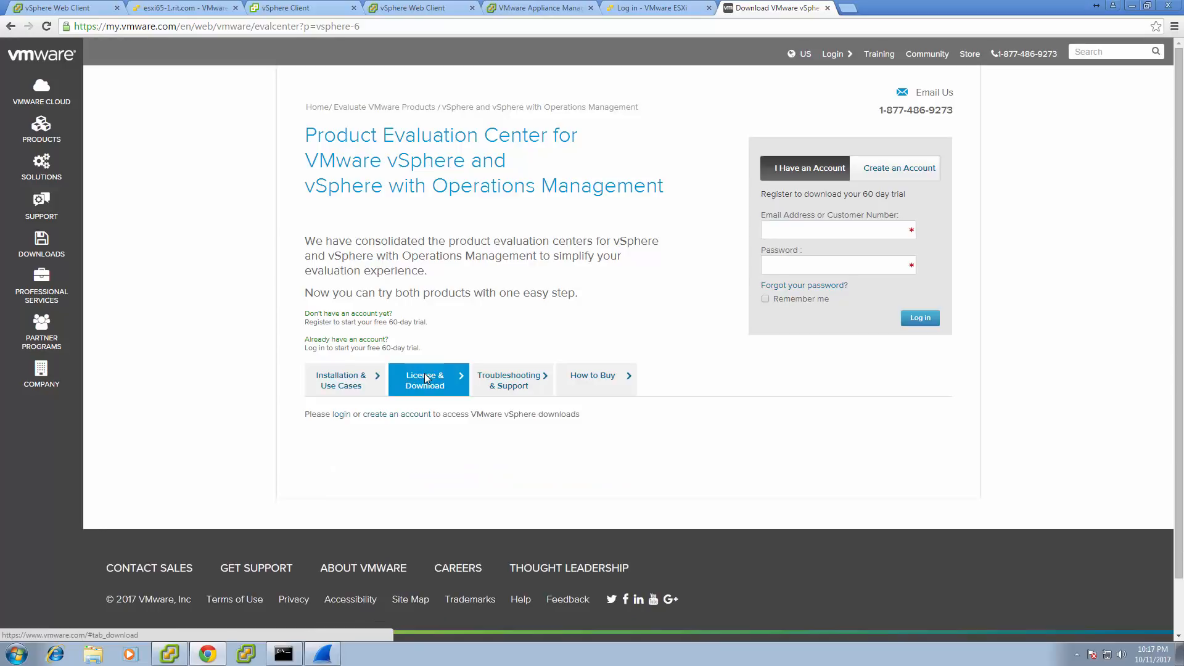
{"action": "left_click", "coordinate": [504, 379]}
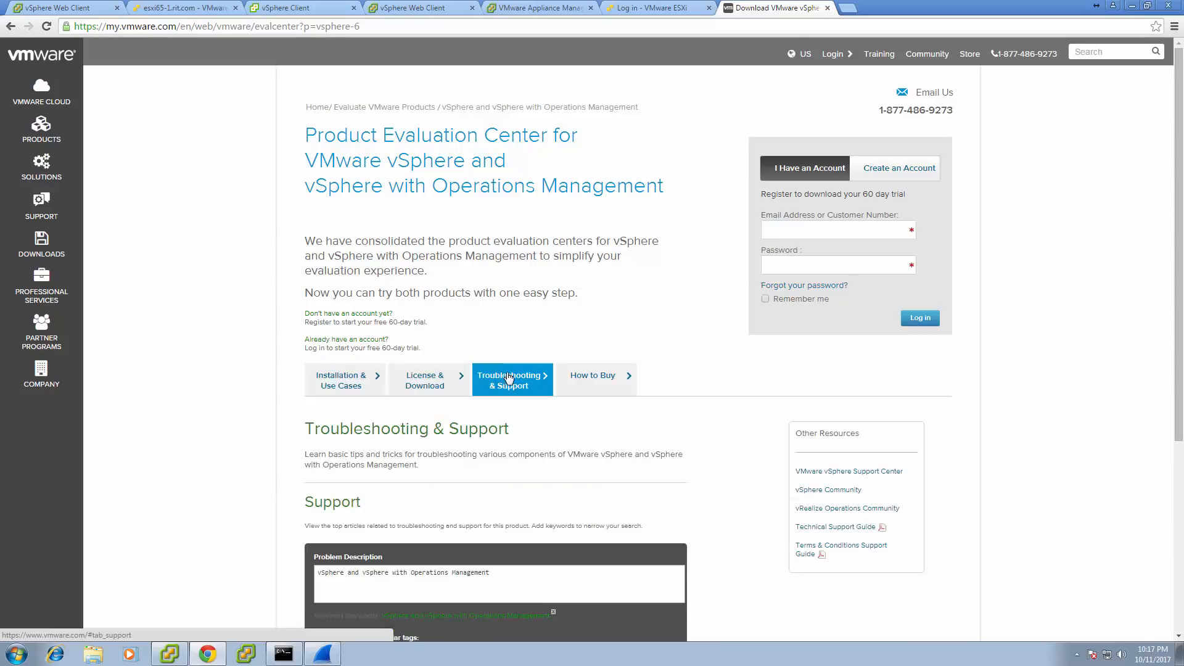
{"action": "left_click", "coordinate": [582, 382]}
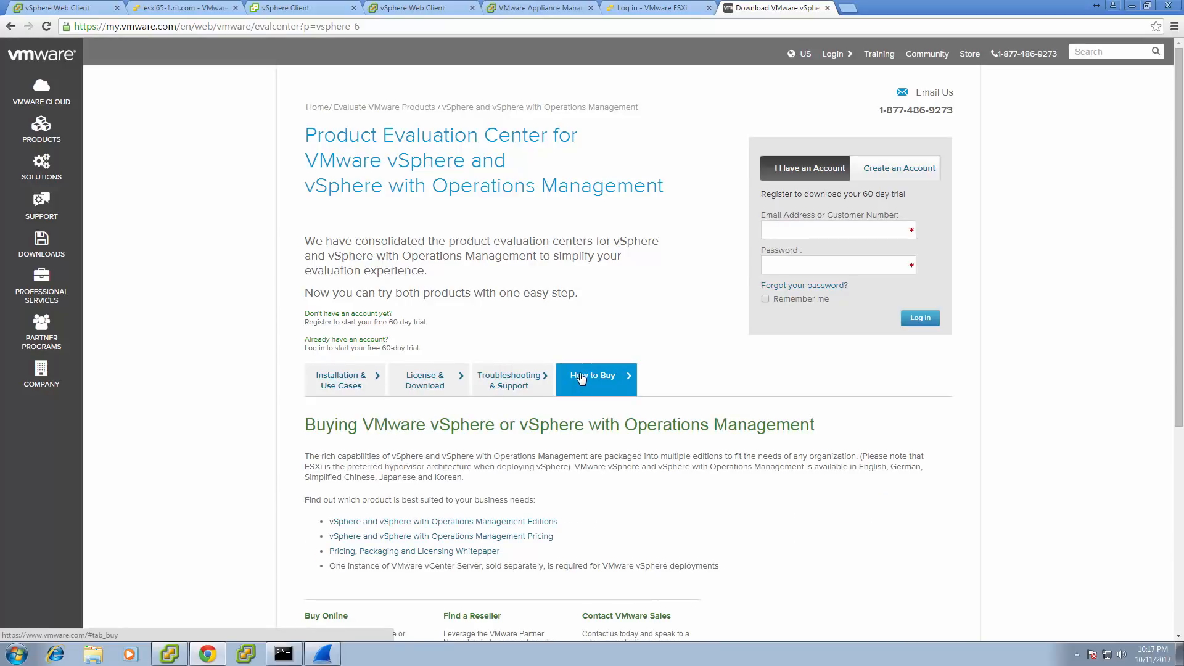
{"action": "left_click", "coordinate": [893, 57]}
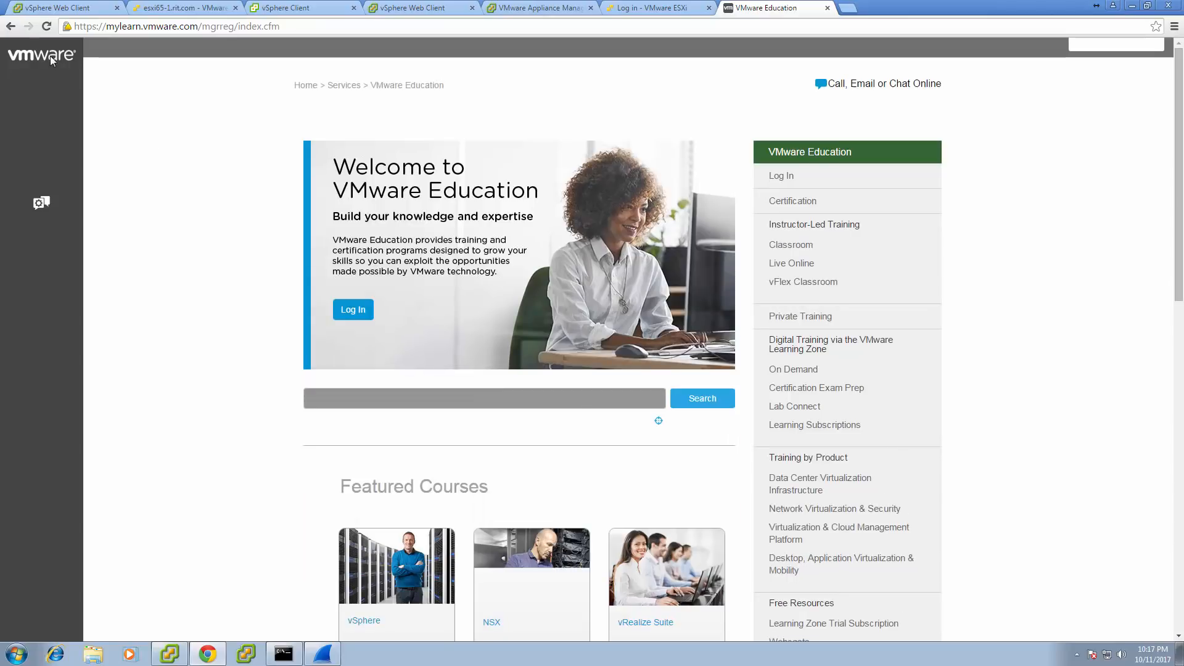
Return to the evaluation page and view all evaluations under My Evaluations.
{"action": "left_click", "coordinate": [10, 26]}
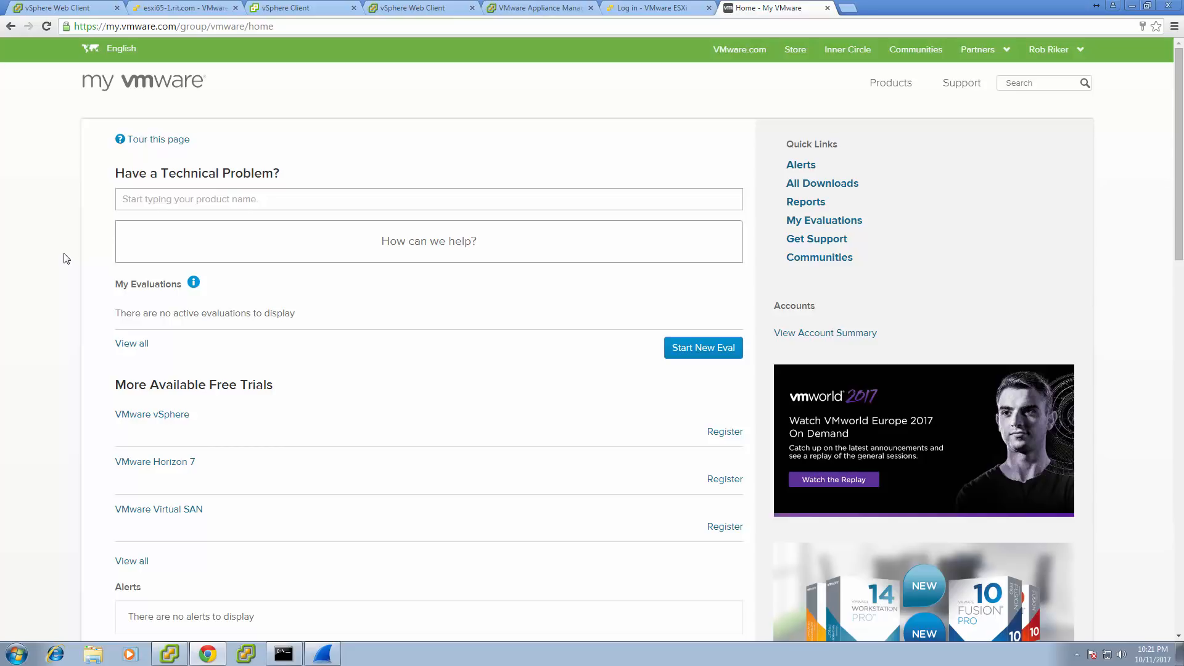
{"action": "scroll", "coordinate": [67, 258], "scroll_direction": "down", "scroll_amount": 2}
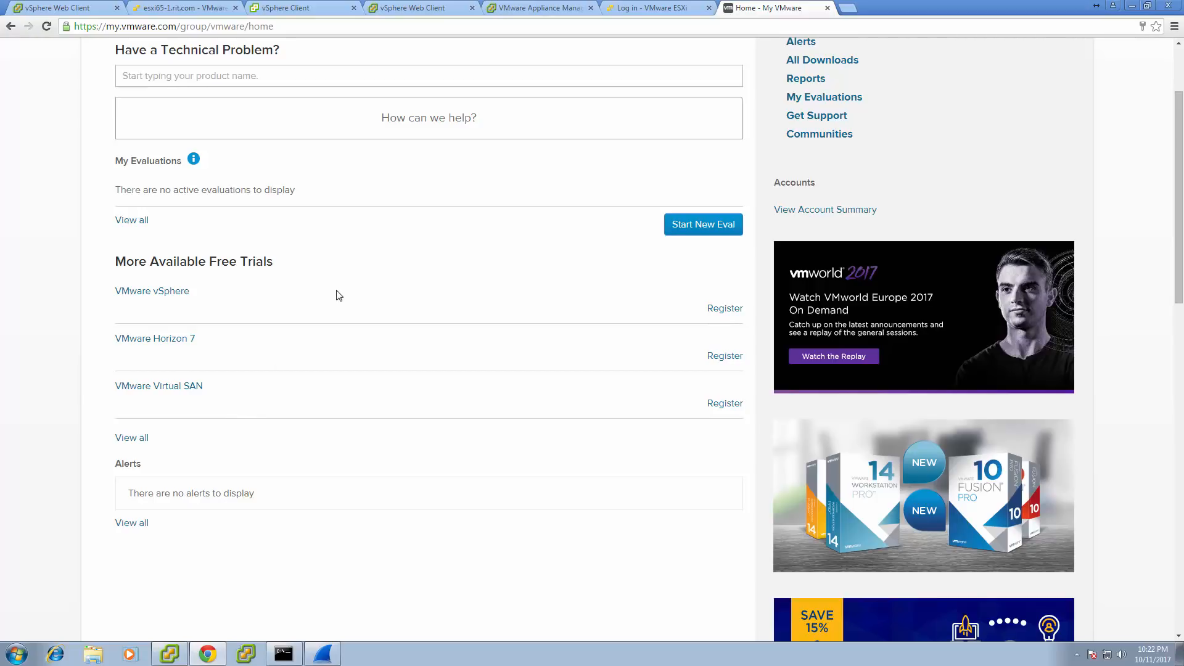
{"action": "left_click", "coordinate": [144, 220]}
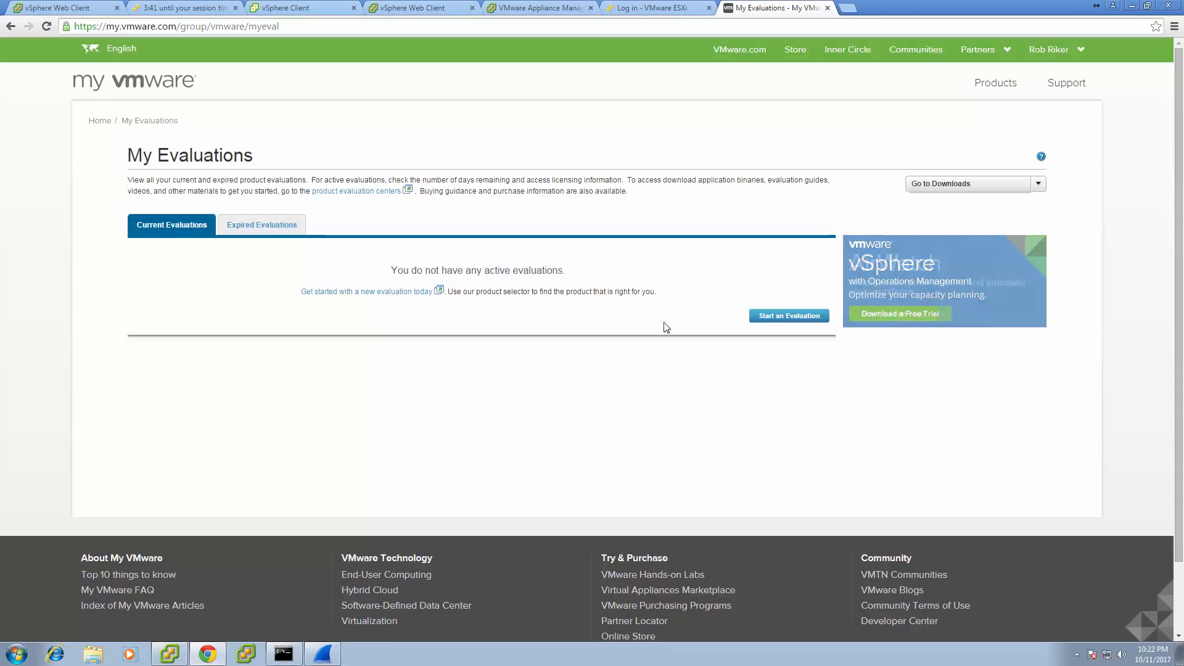
Start a new evaluation and expand the desktop and application virtualization trial products.
{"action": "left_click", "coordinate": [412, 294]}
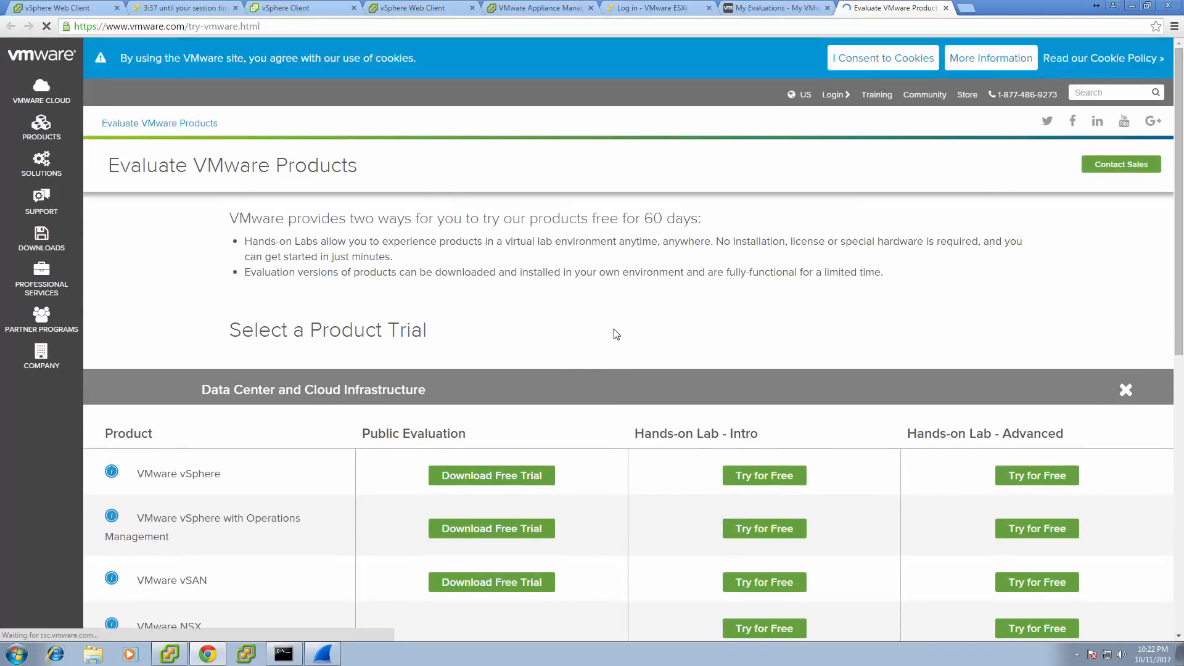
{"action": "scroll", "coordinate": [616, 333], "scroll_direction": "down", "scroll_amount": 1}
{"action": "scroll", "coordinate": [616, 333], "scroll_direction": "down", "scroll_amount": 1}
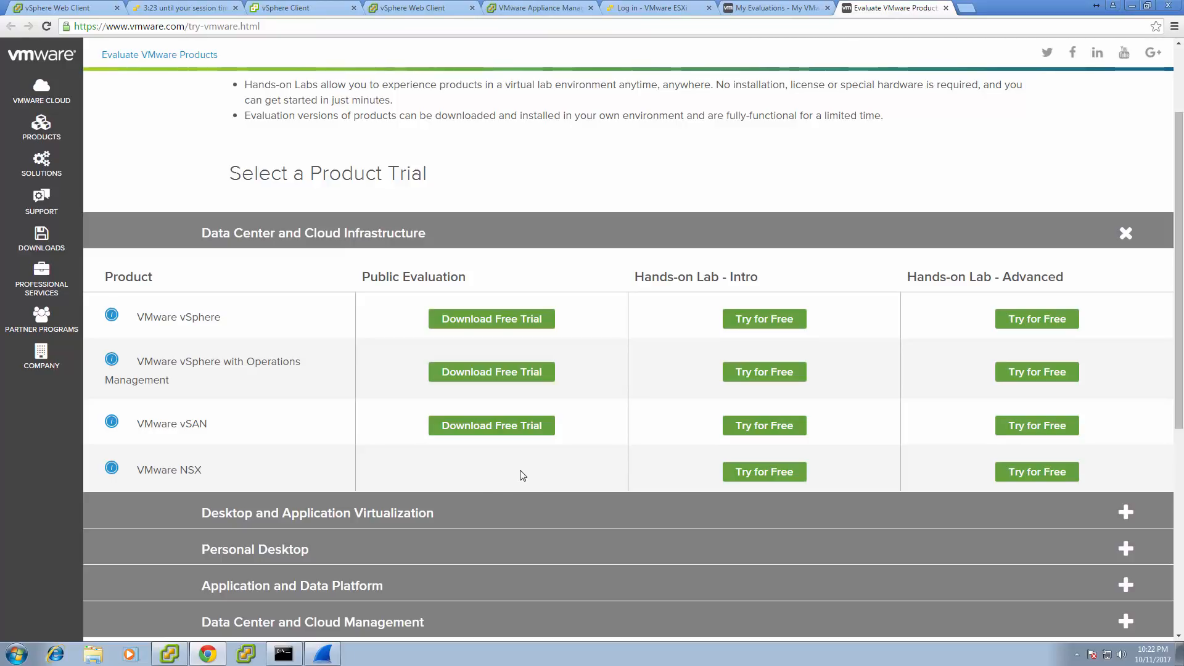
{"action": "scroll", "coordinate": [517, 481], "scroll_direction": "down", "scroll_amount": 1}
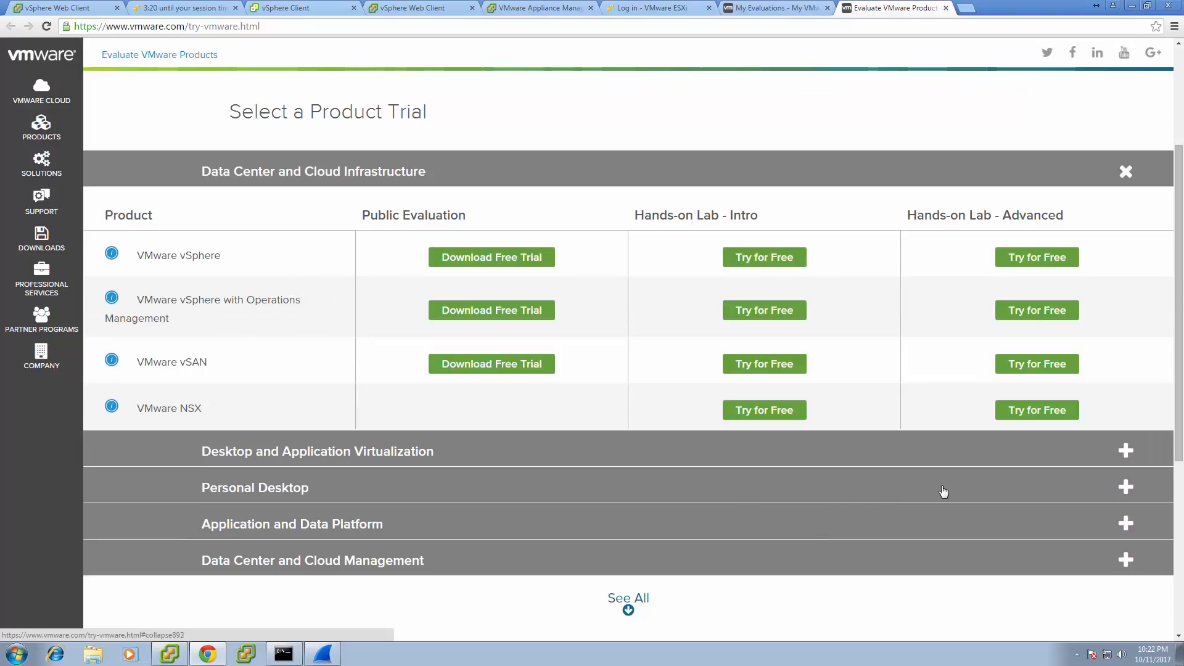
{"action": "left_click", "coordinate": [1125, 452]}
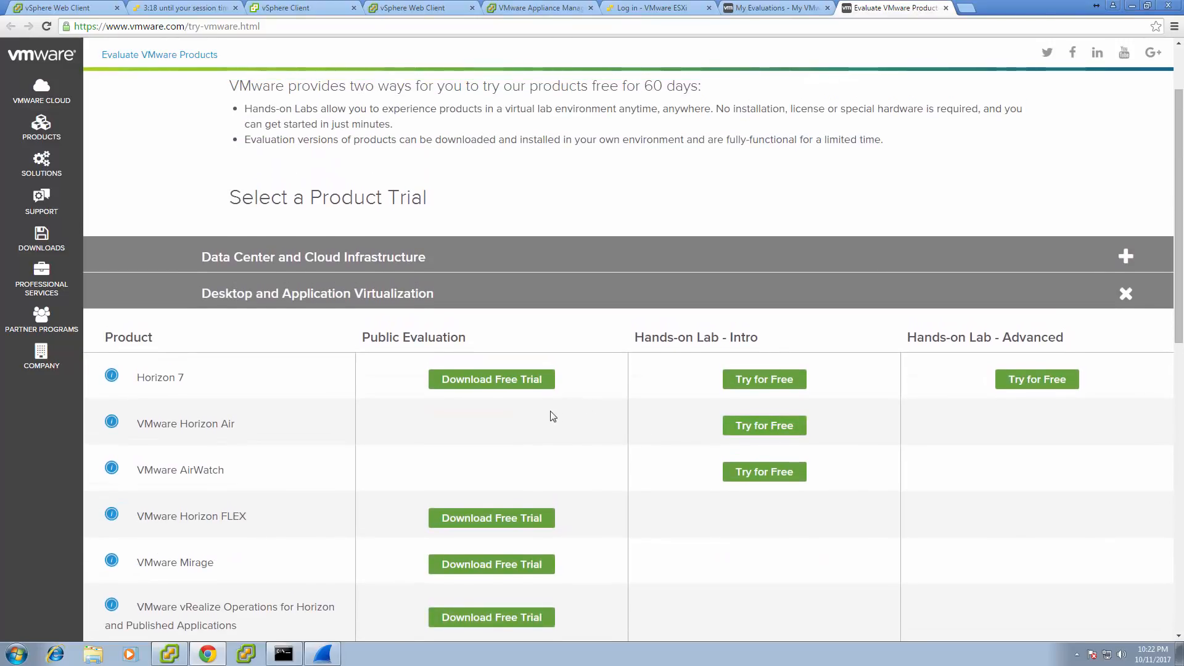
{"action": "scroll", "coordinate": [549, 412], "scroll_direction": "down", "scroll_amount": 3}
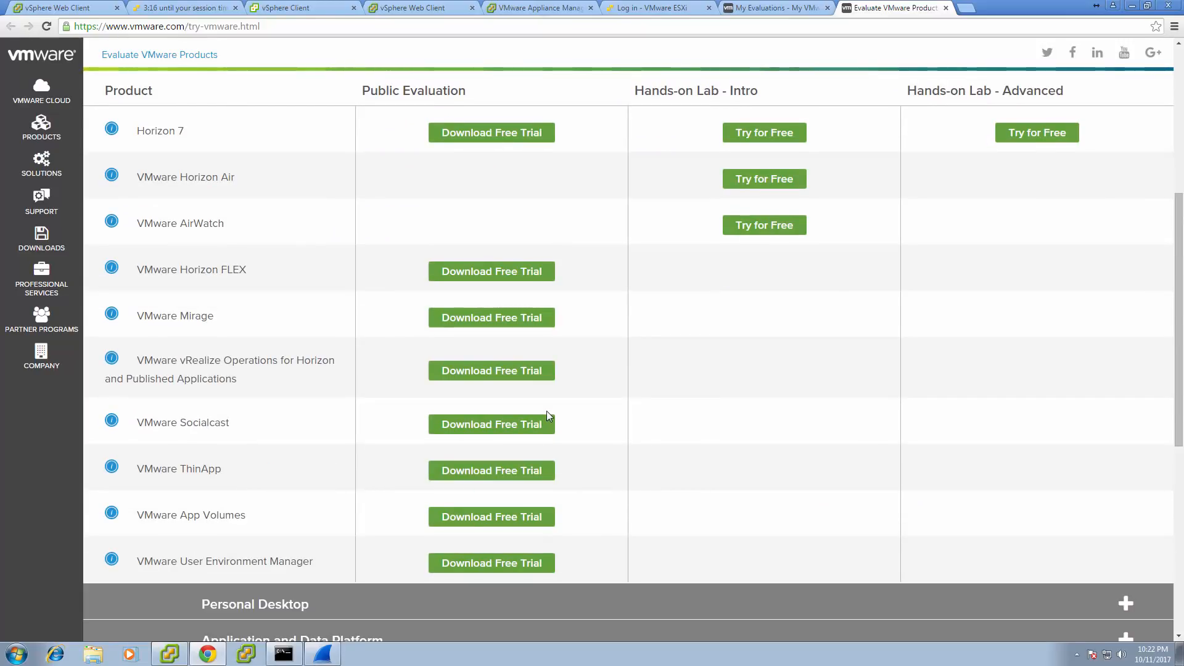
{"action": "scroll", "coordinate": [923, 552], "scroll_direction": "down", "scroll_amount": 1}
{"action": "scroll", "coordinate": [923, 552], "scroll_direction": "down", "scroll_amount": 2}
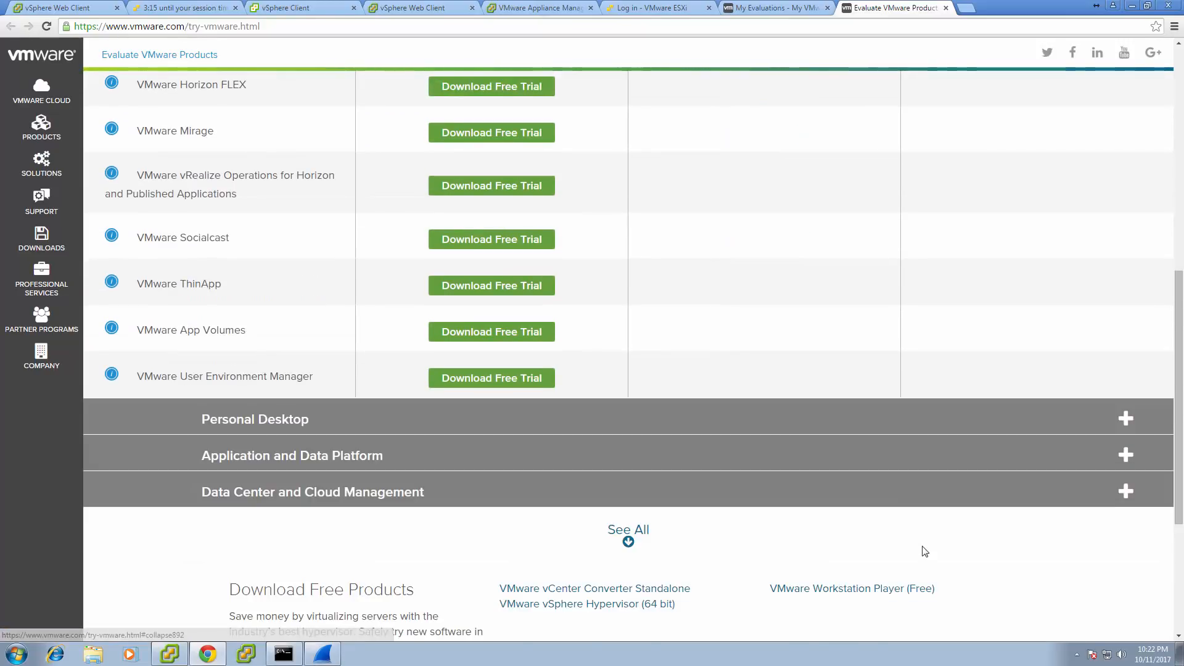
Review the Data Center trial categories and start the VMware vSphere free trial.
{"action": "left_click", "coordinate": [1126, 492]}
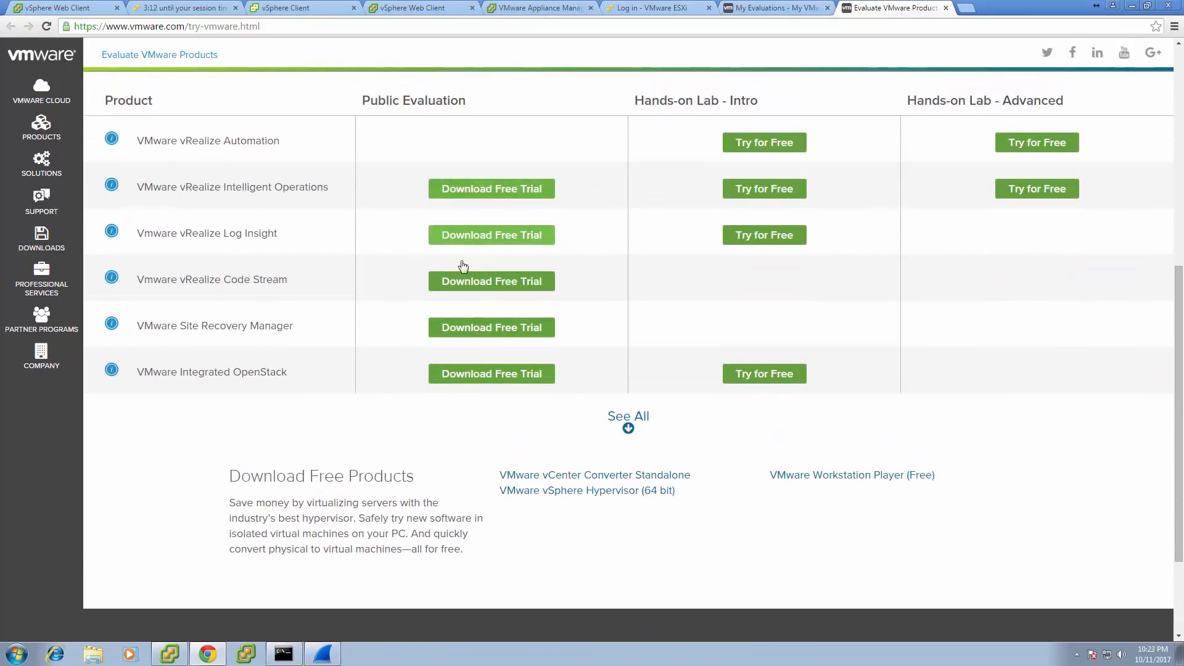
{"action": "scroll", "coordinate": [543, 383], "scroll_direction": "up", "scroll_amount": 1}
{"action": "scroll", "coordinate": [555, 388], "scroll_direction": "up", "scroll_amount": 4}
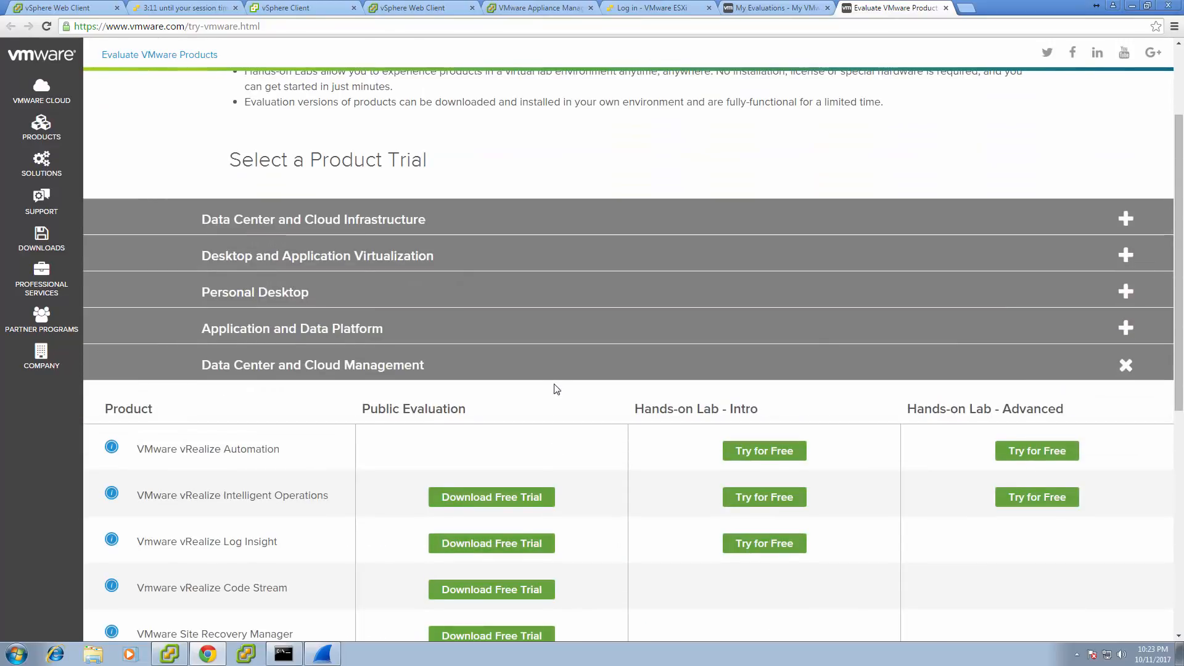
{"action": "left_click", "coordinate": [1123, 220]}
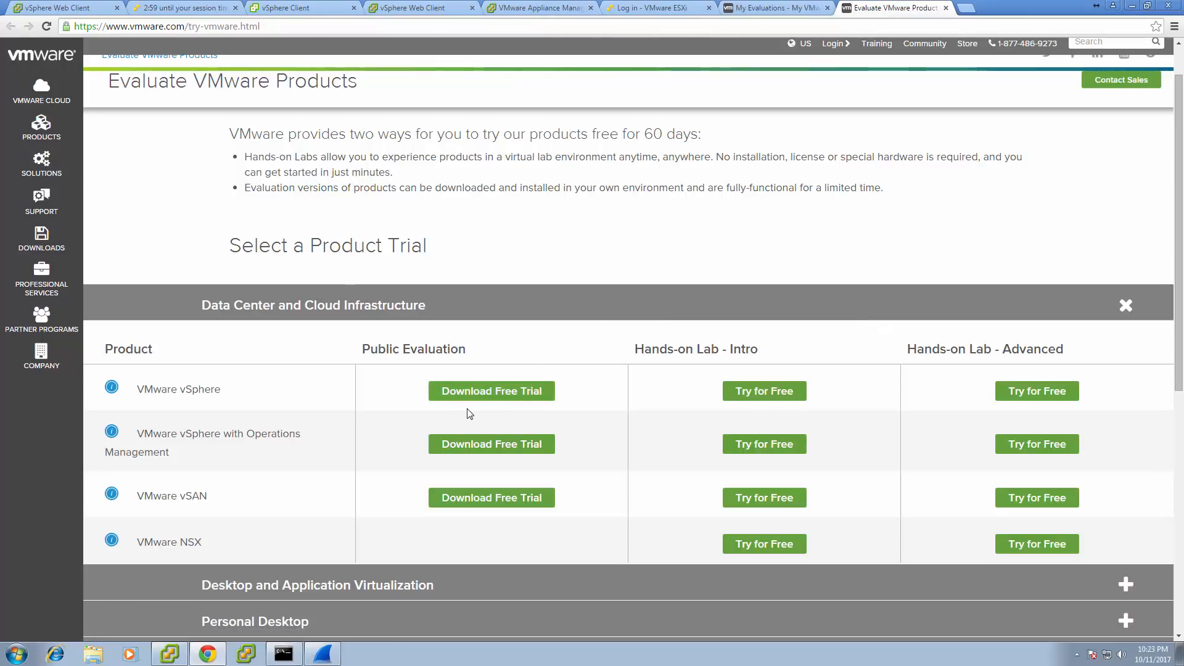
{"action": "left_click", "coordinate": [485, 399]}
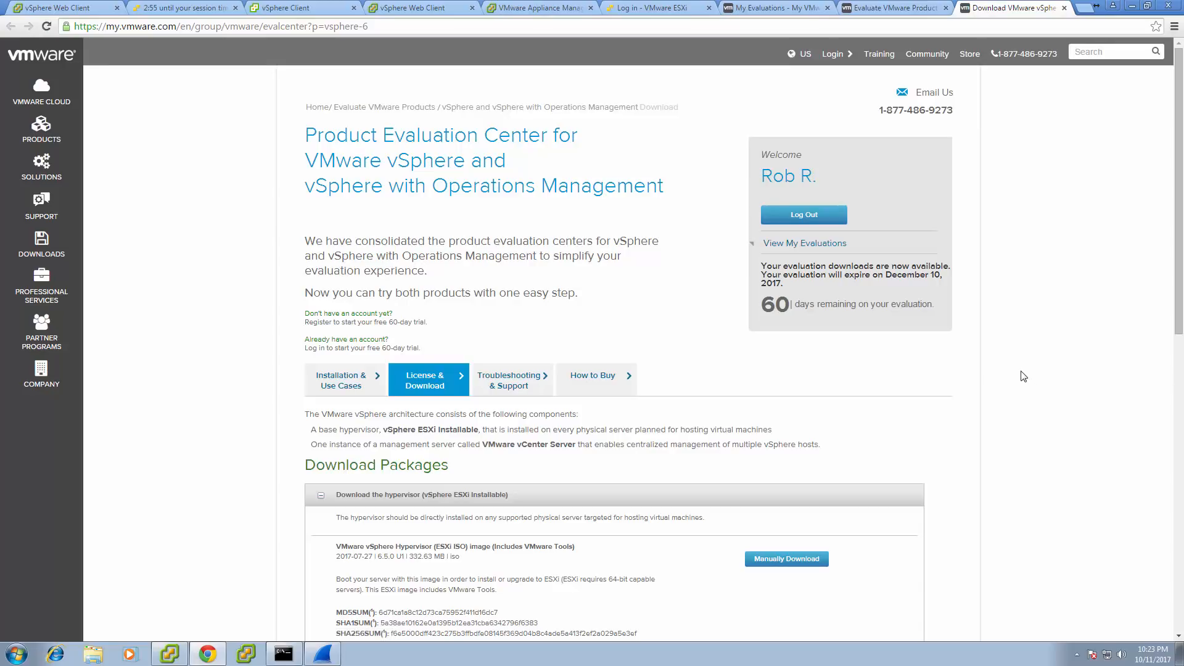
Scroll the download packages to find the ESXi 6.5.0 U1 ISO image and Offline Bundle.
{"action": "scroll", "coordinate": [1016, 373], "scroll_direction": "down", "scroll_amount": 5}
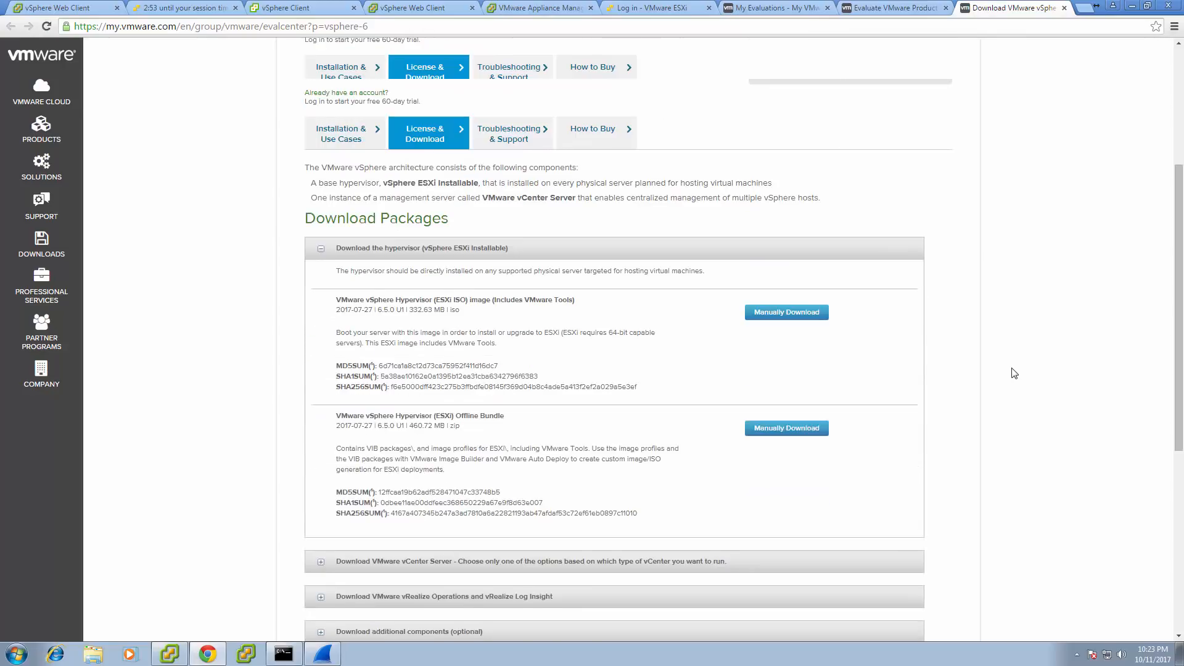
{"action": "scroll", "coordinate": [1000, 366], "scroll_direction": "down", "scroll_amount": 1}
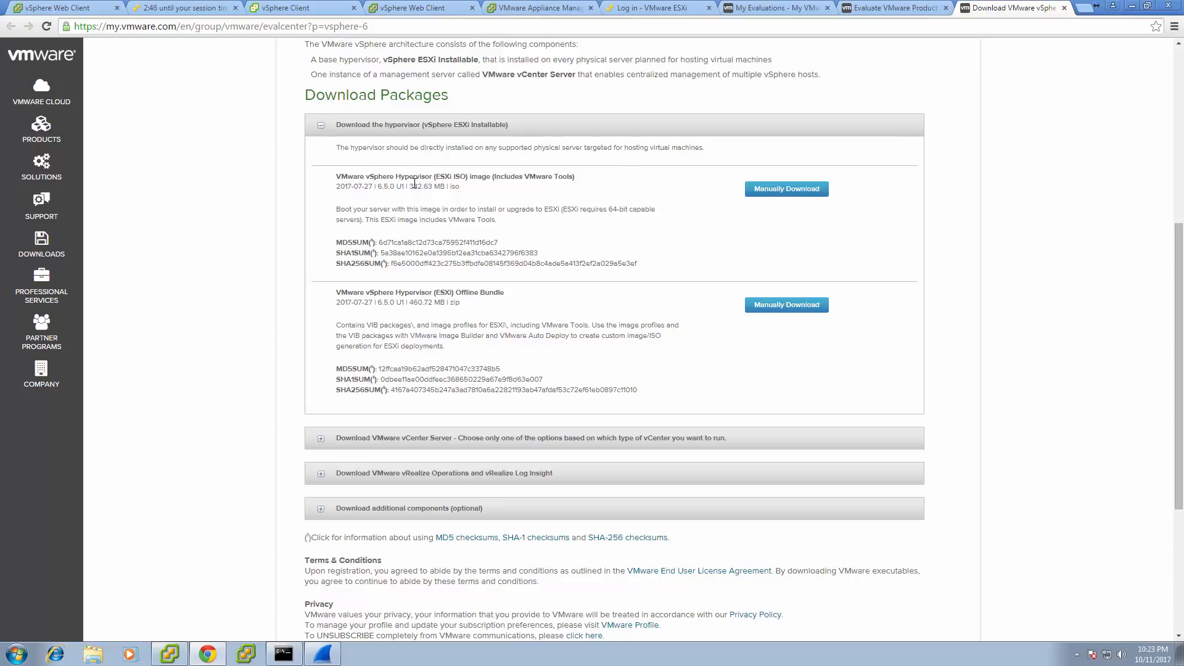
{"action": "scroll", "coordinate": [379, 196], "scroll_direction": "up", "scroll_amount": 3}
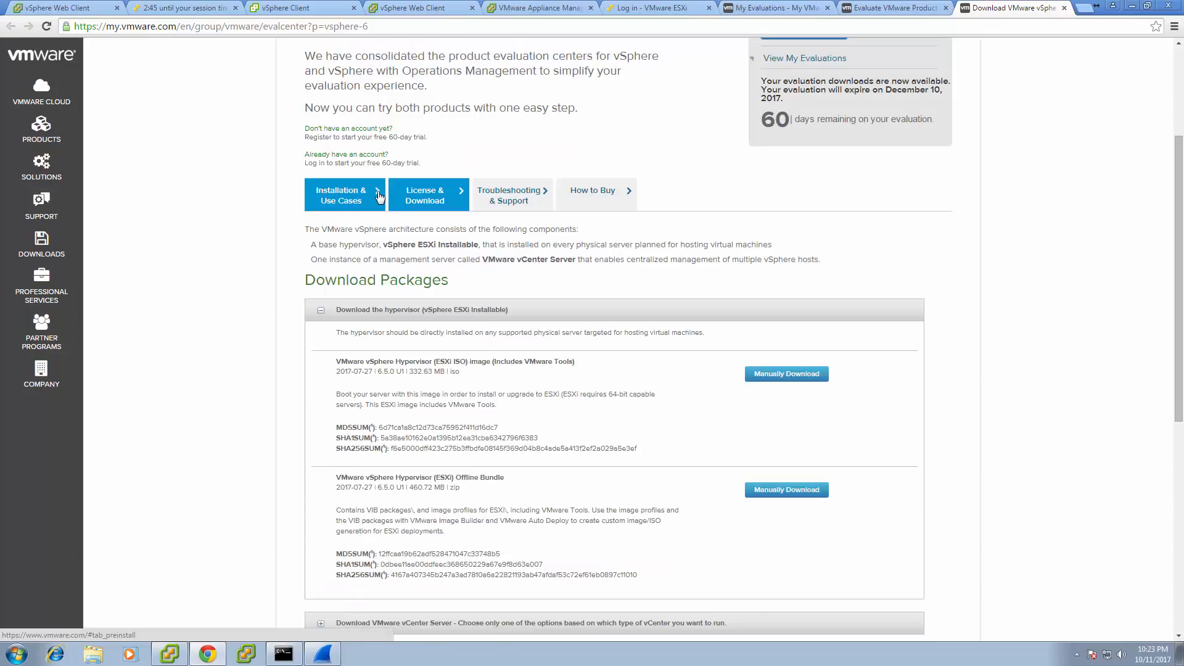
{"action": "scroll", "coordinate": [379, 196], "scroll_direction": "up", "scroll_amount": 3}
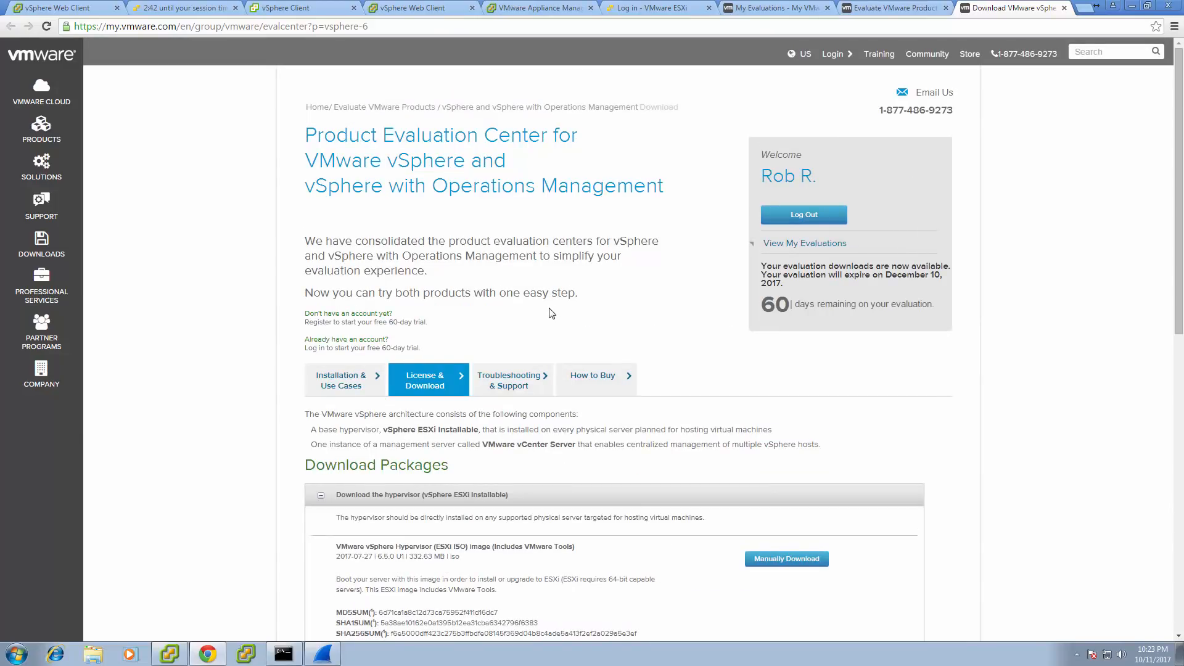
{"action": "scroll", "coordinate": [551, 313], "scroll_direction": "down", "scroll_amount": 5}
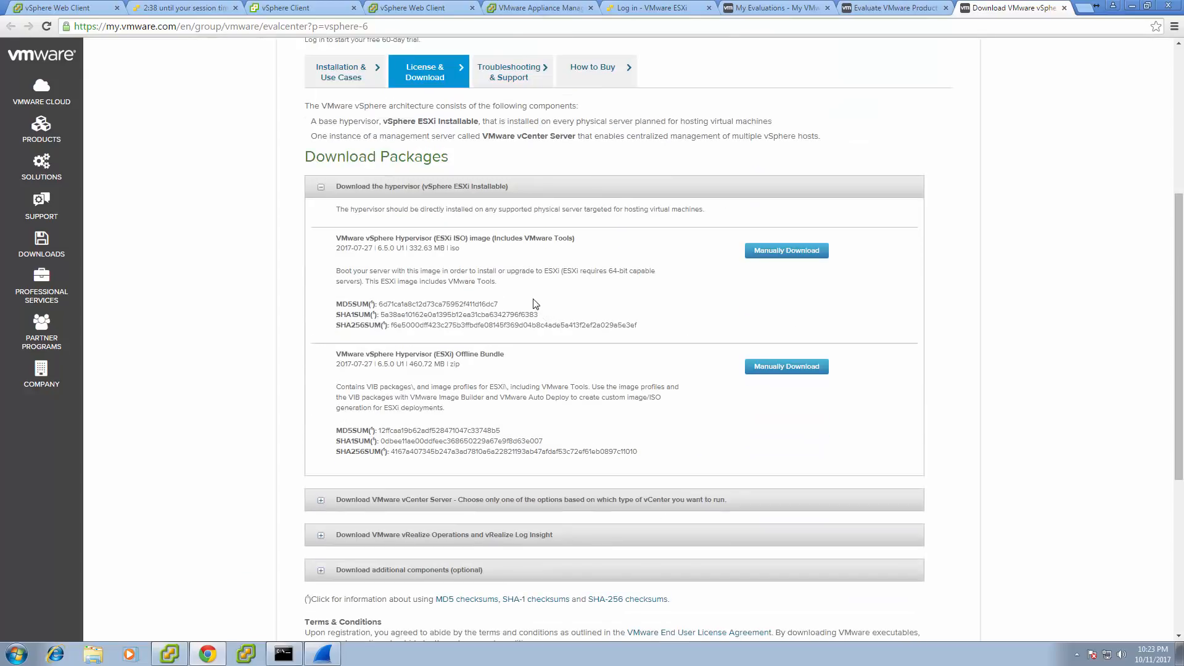
{"action": "scroll", "coordinate": [521, 301], "scroll_direction": "down", "scroll_amount": 2}
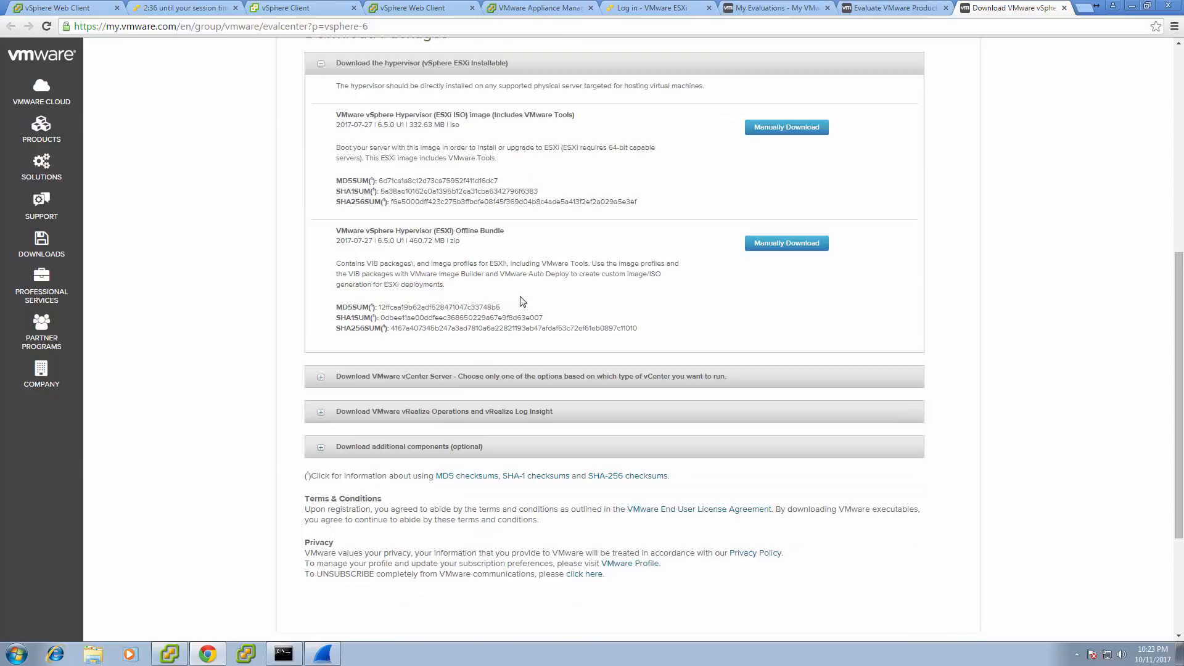
Expand the vCenter Server, vCenter Server for Linux, vRealize and additional component download sections.
{"action": "left_click", "coordinate": [321, 378]}
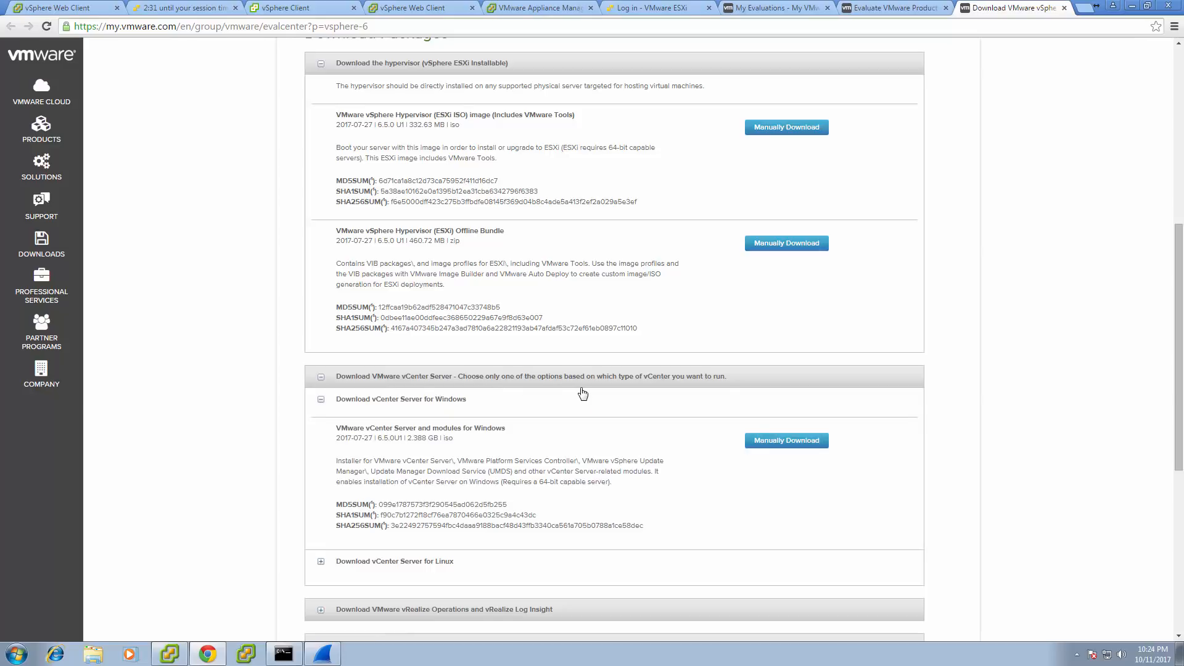
{"action": "scroll", "coordinate": [583, 394], "scroll_direction": "down", "scroll_amount": 2}
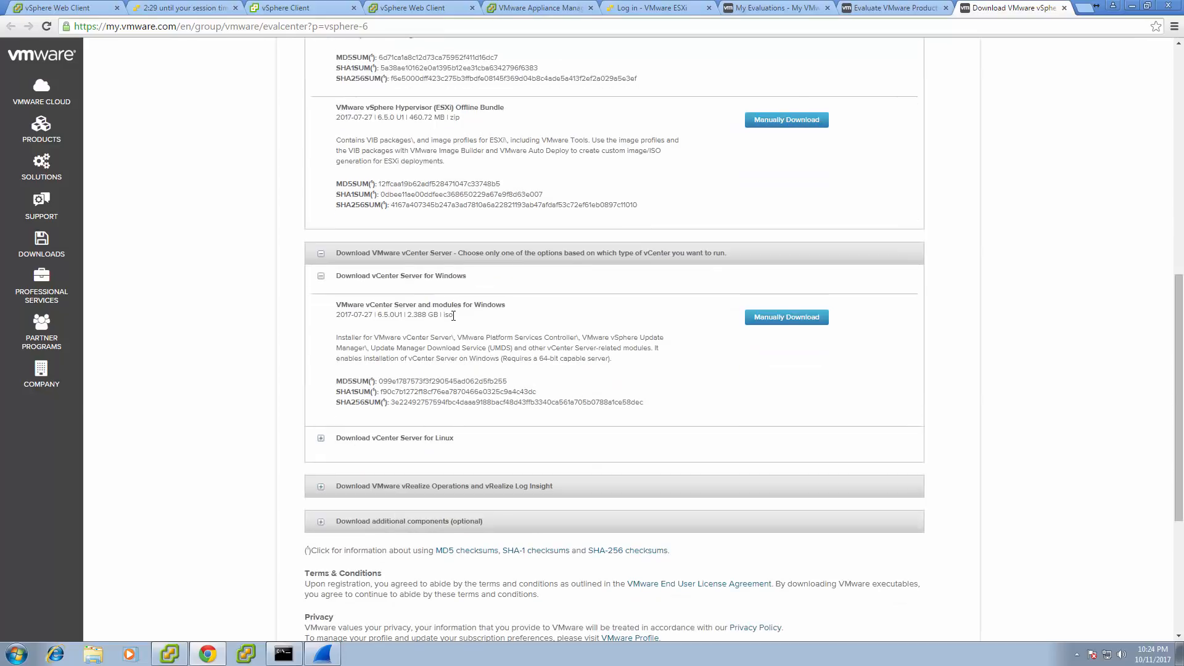
{"action": "left_click", "coordinate": [320, 439]}
{"action": "scroll", "coordinate": [294, 432], "scroll_direction": "down", "scroll_amount": 3}
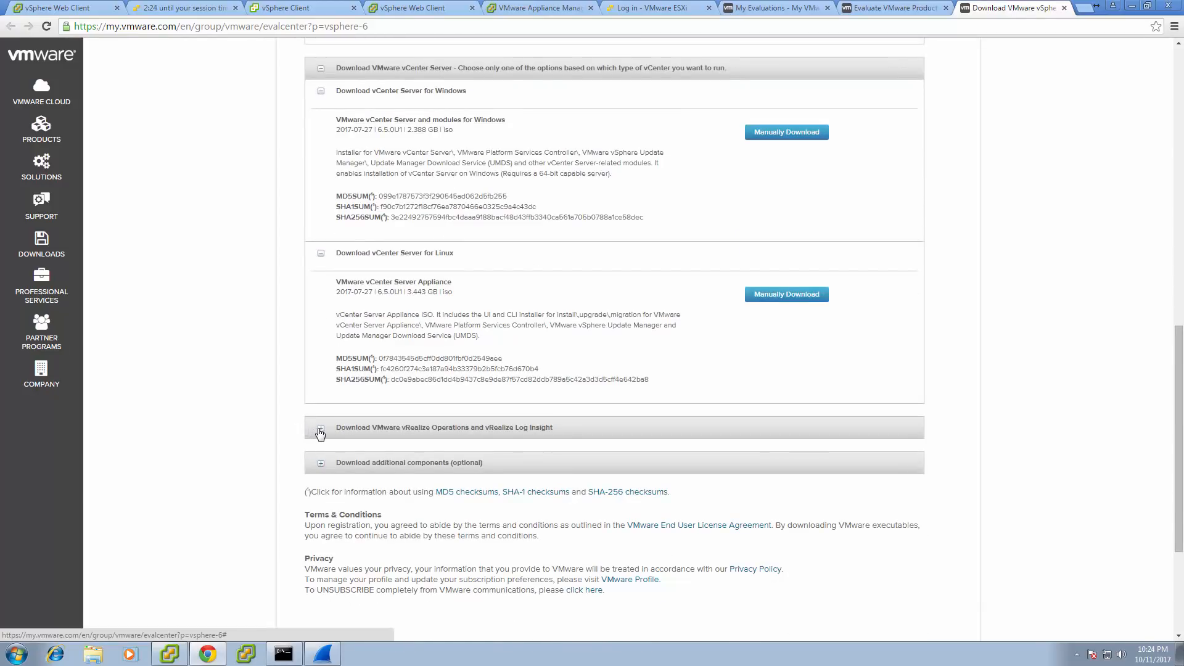
{"action": "left_click", "coordinate": [320, 430]}
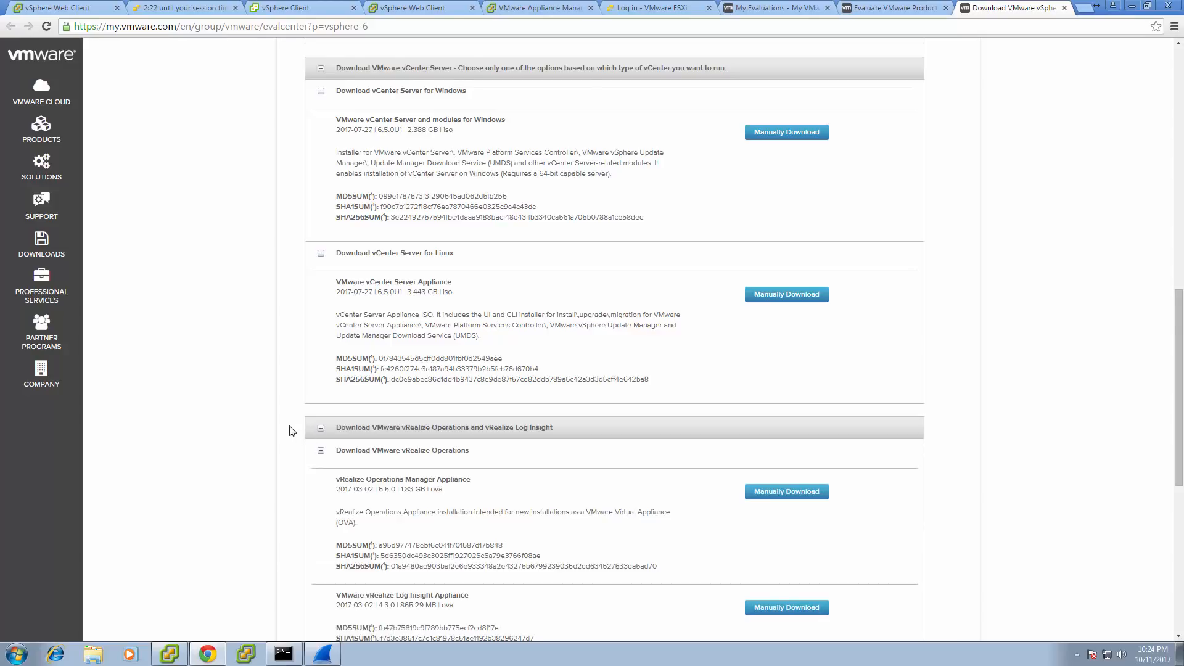
{"action": "scroll", "coordinate": [293, 431], "scroll_direction": "down", "scroll_amount": 1}
{"action": "scroll", "coordinate": [292, 431], "scroll_direction": "down", "scroll_amount": 2}
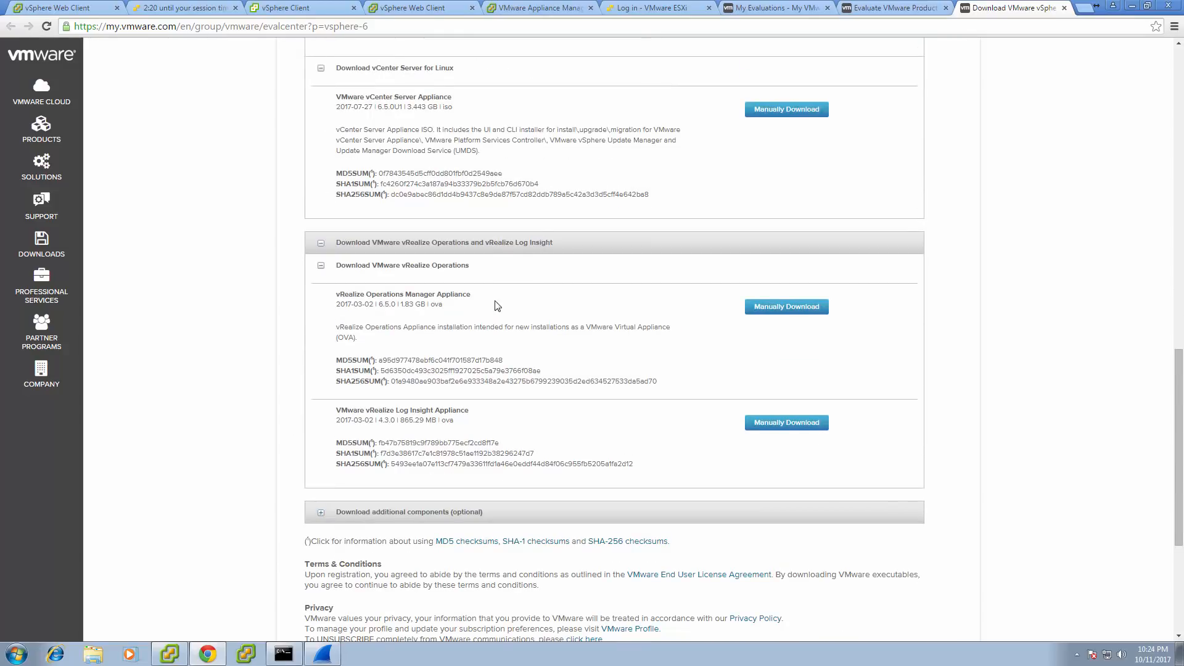
{"action": "scroll", "coordinate": [460, 323], "scroll_direction": "down", "scroll_amount": 3}
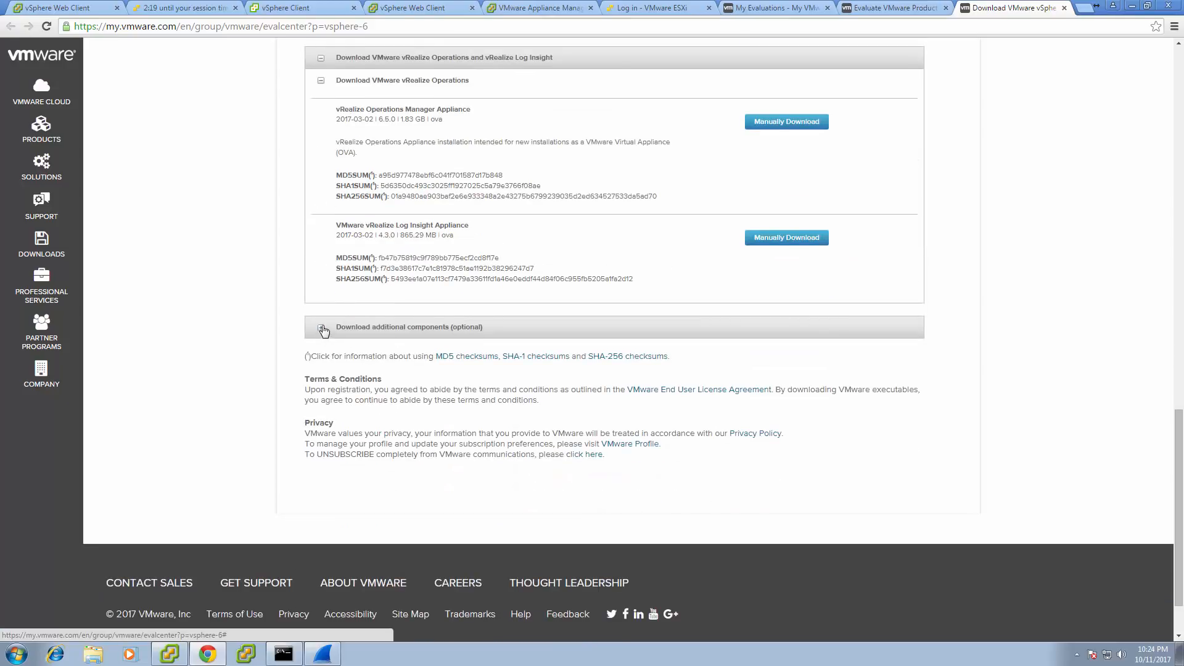
{"action": "left_click", "coordinate": [320, 327]}
{"action": "scroll", "coordinate": [292, 350], "scroll_direction": "down", "scroll_amount": 2}
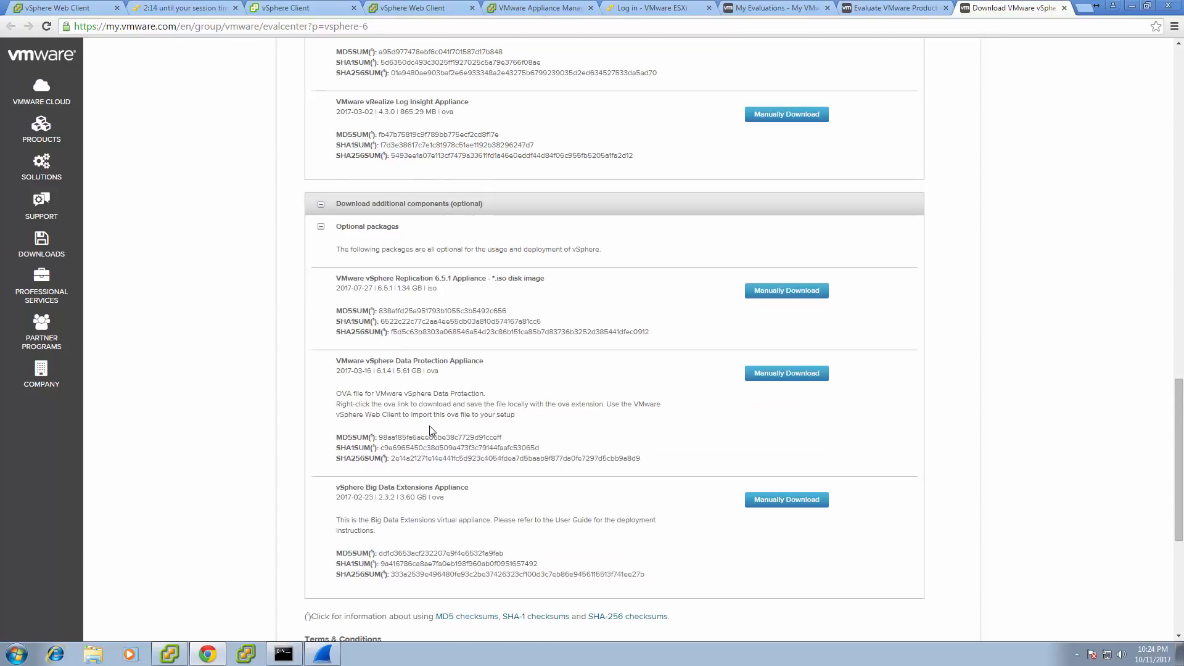
{"action": "scroll", "coordinate": [429, 430], "scroll_direction": "down", "scroll_amount": 1}
{"action": "scroll", "coordinate": [467, 424], "scroll_direction": "up", "scroll_amount": 15}
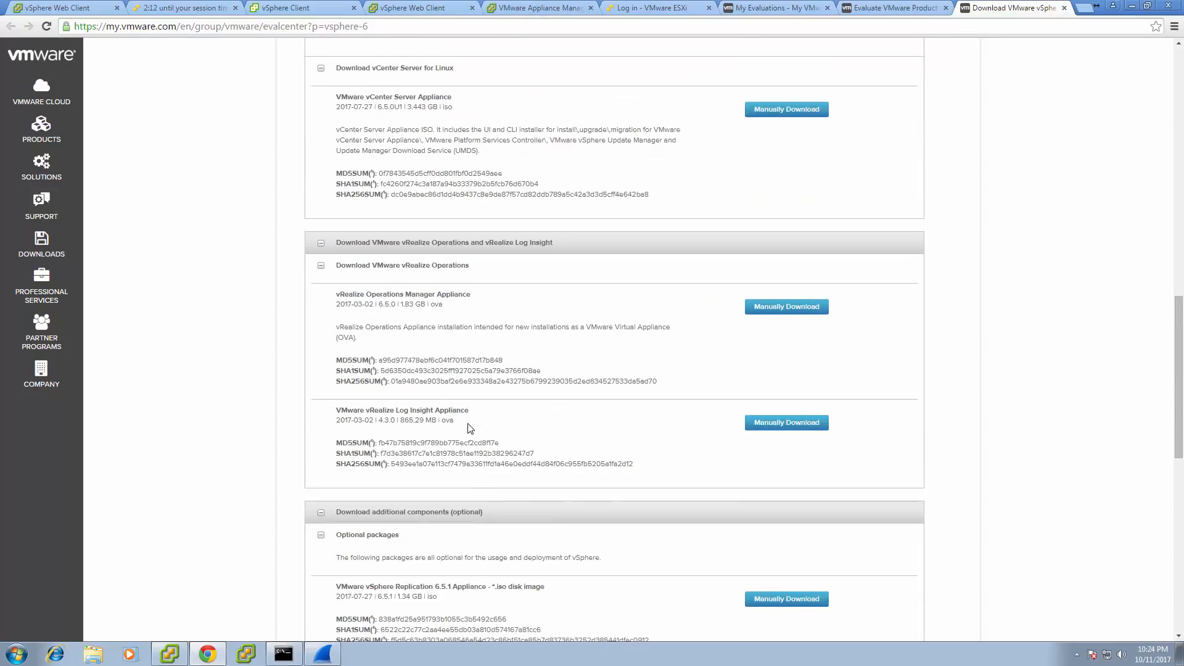
{"action": "scroll", "coordinate": [469, 423], "scroll_direction": "up", "scroll_amount": 7}
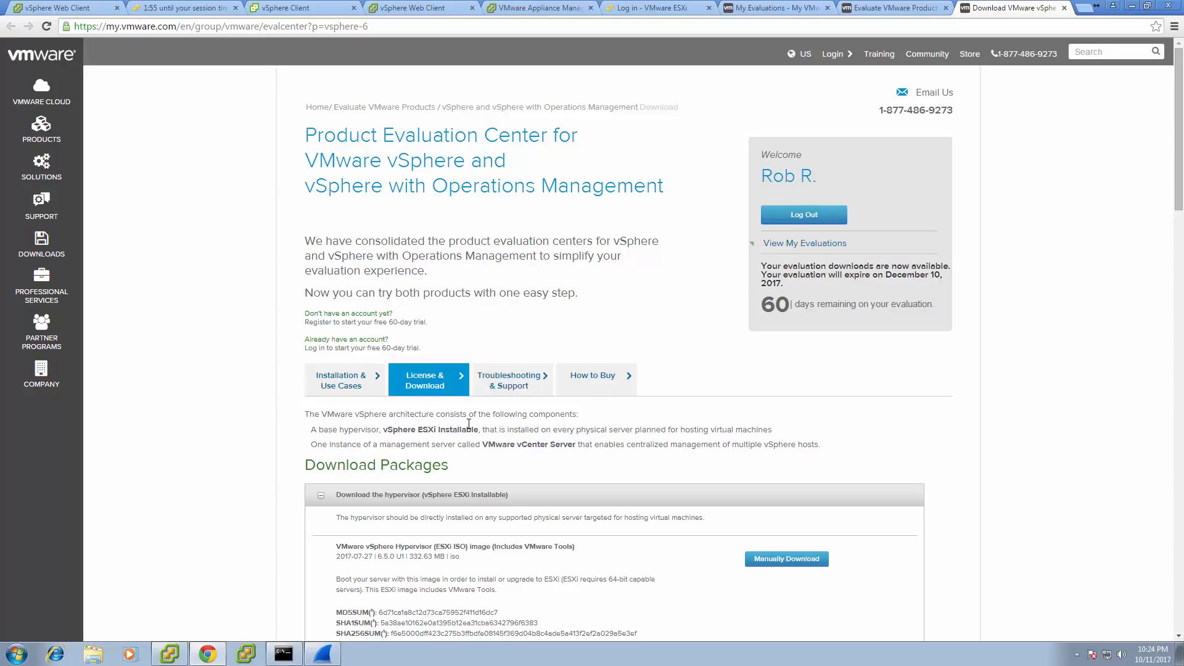
{"action": "scroll", "coordinate": [557, 385], "scroll_direction": "down", "scroll_amount": 2}
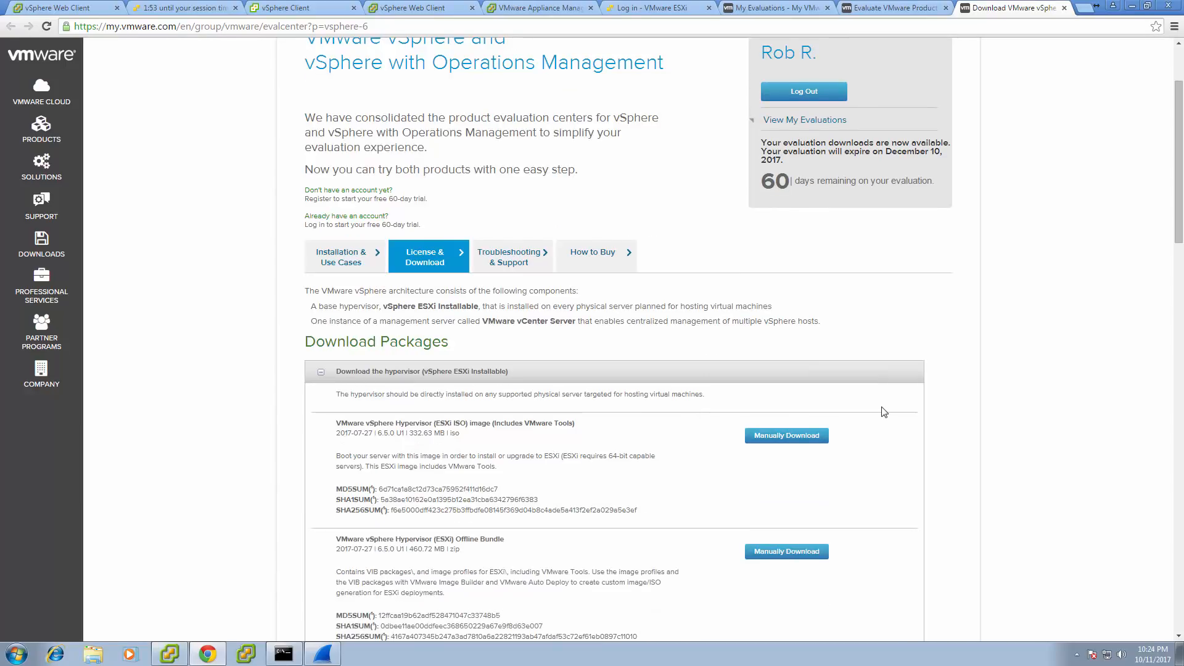
{"action": "scroll", "coordinate": [884, 412], "scroll_direction": "down", "scroll_amount": 2}
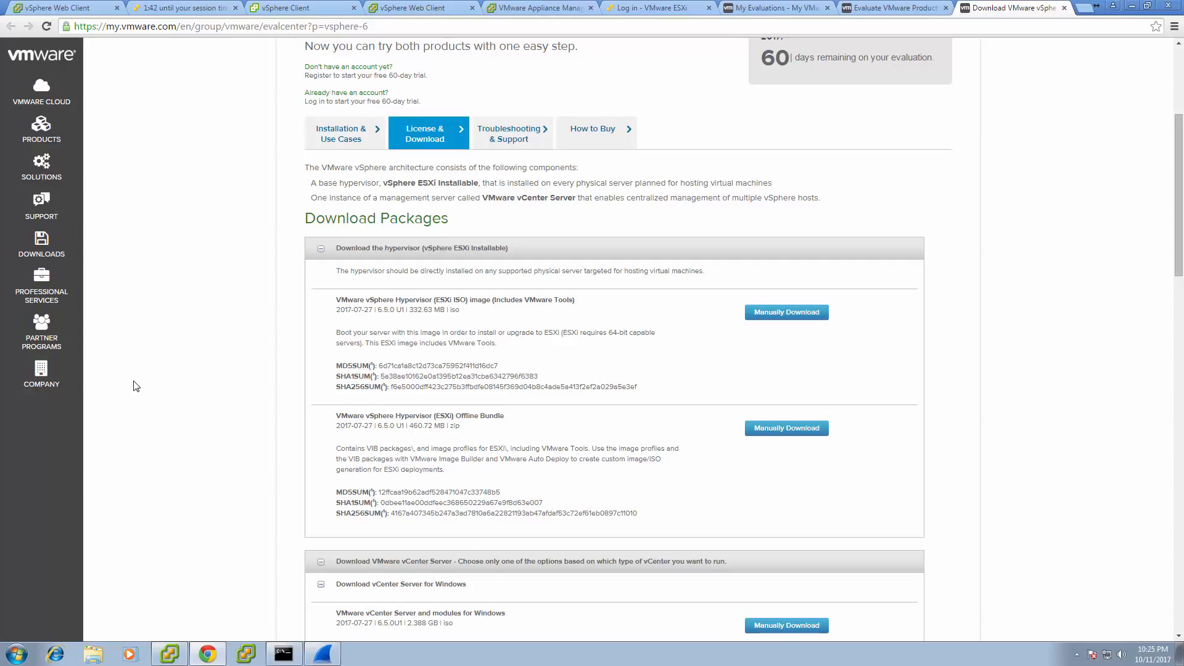
{"action": "scroll", "coordinate": [136, 386], "scroll_direction": "up", "scroll_amount": 4}
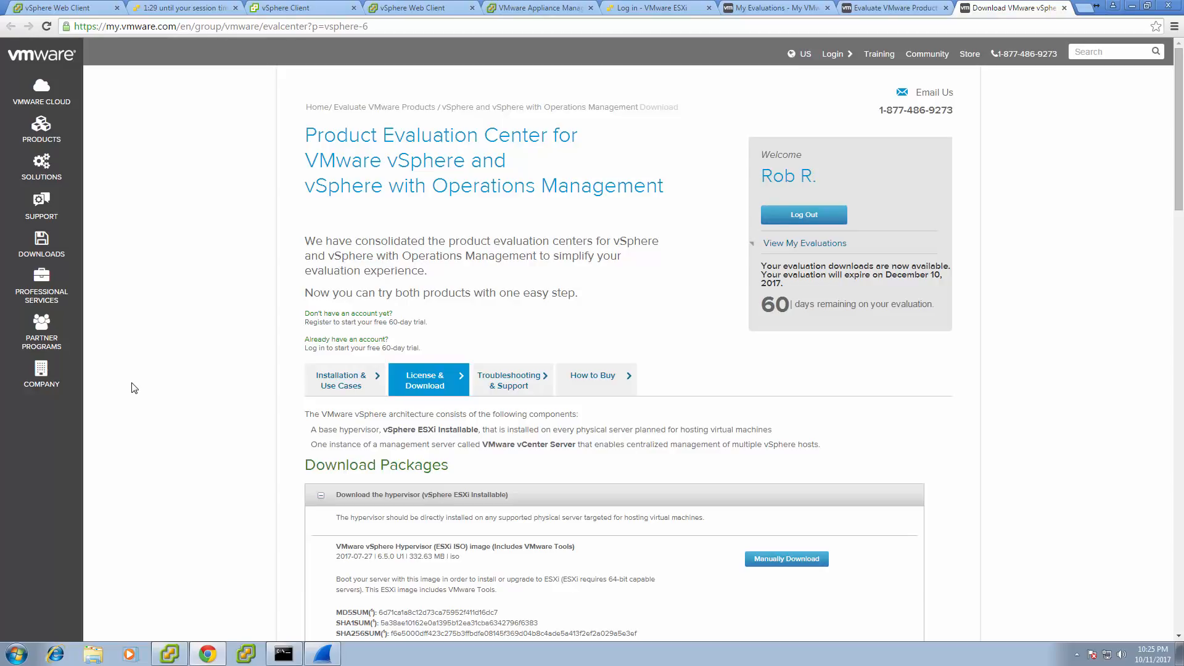
{"action": "scroll", "coordinate": [134, 387], "scroll_direction": "down", "scroll_amount": 3}
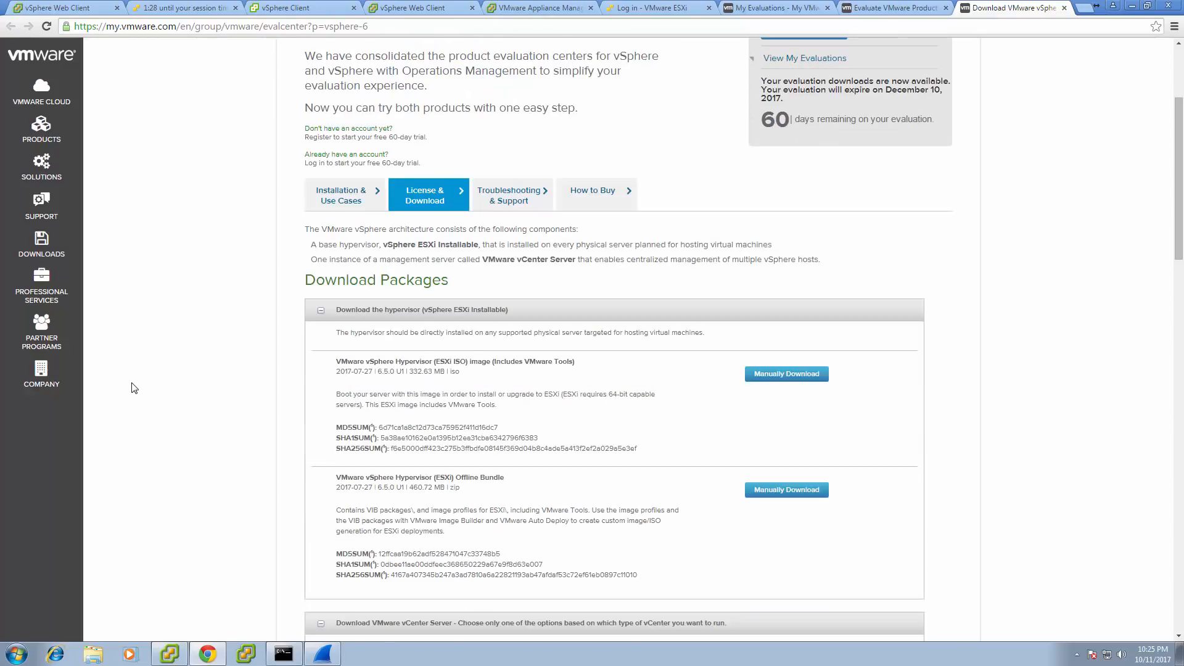
{"action": "scroll", "coordinate": [134, 386], "scroll_direction": "down", "scroll_amount": 2}
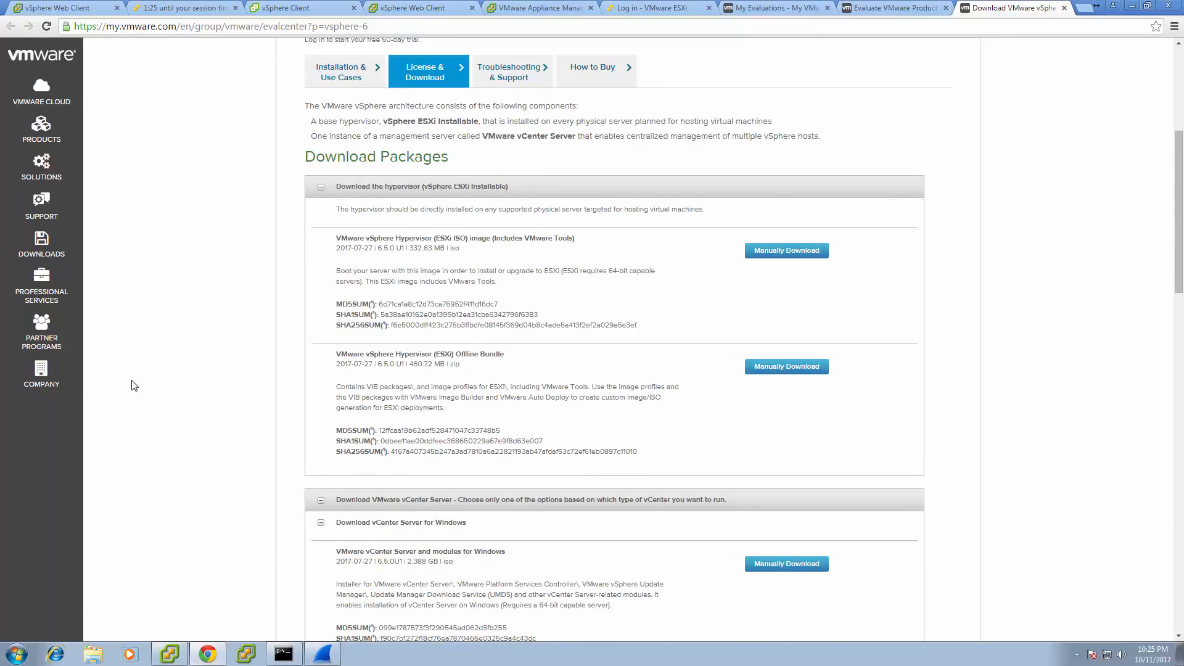
{"action": "scroll", "coordinate": [133, 386], "scroll_direction": "up", "scroll_amount": 5}
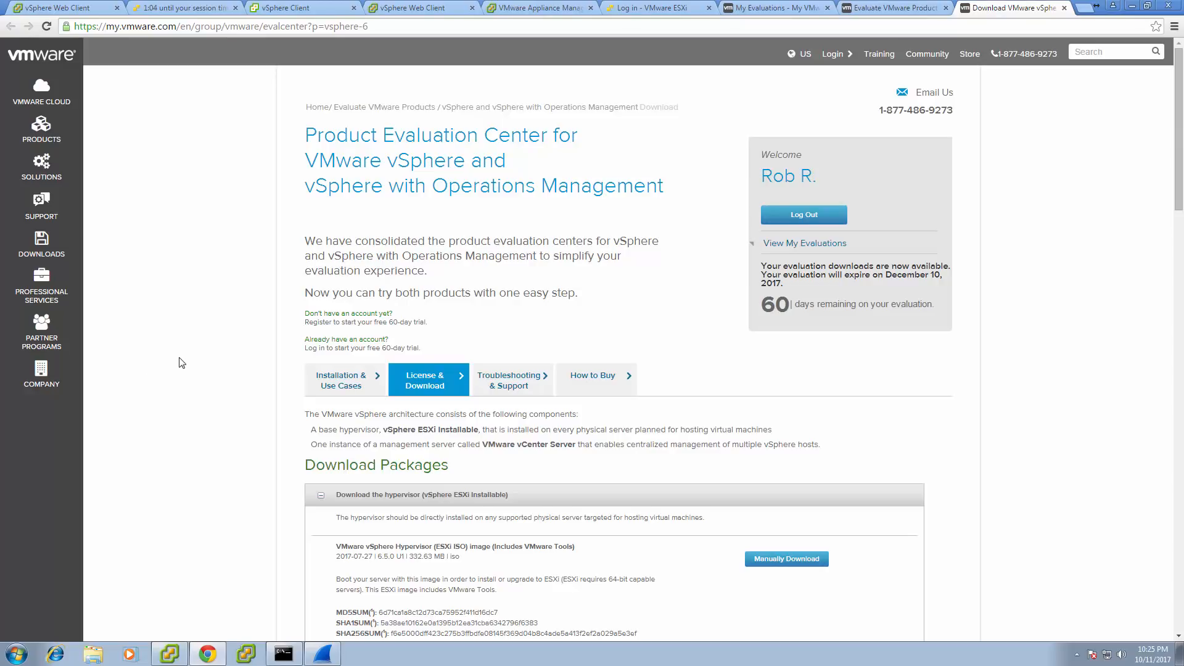
{"action": "scroll", "coordinate": [182, 363], "scroll_direction": "down", "scroll_amount": 1}
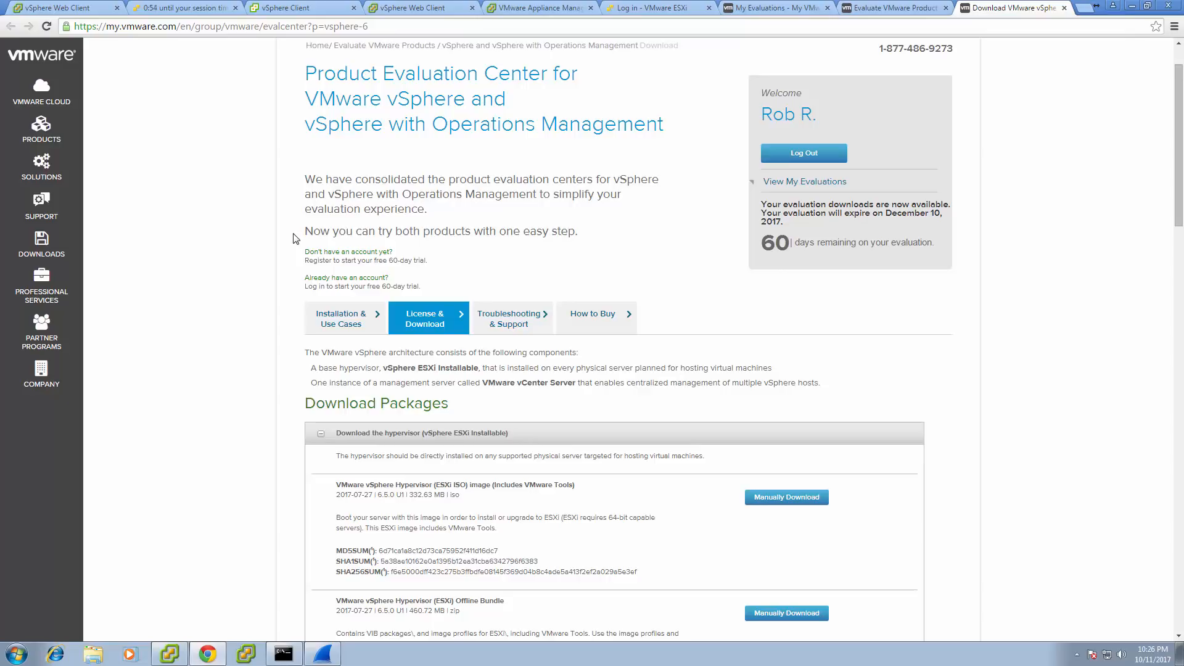
{"action": "scroll", "coordinate": [293, 239], "scroll_direction": "down", "scroll_amount": 5}
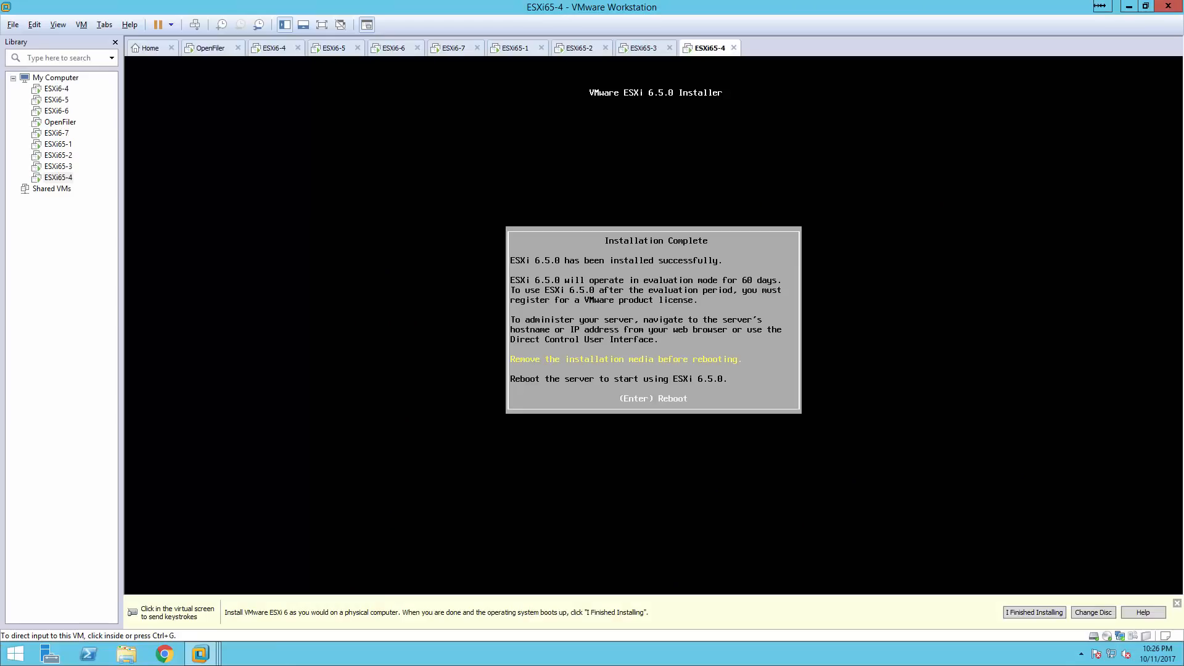
Reboot the freshly installed ESXi65-4 host, release the console and maximize the Windows Server remote desktop.
{"action": "left_click", "coordinate": [624, 339]}
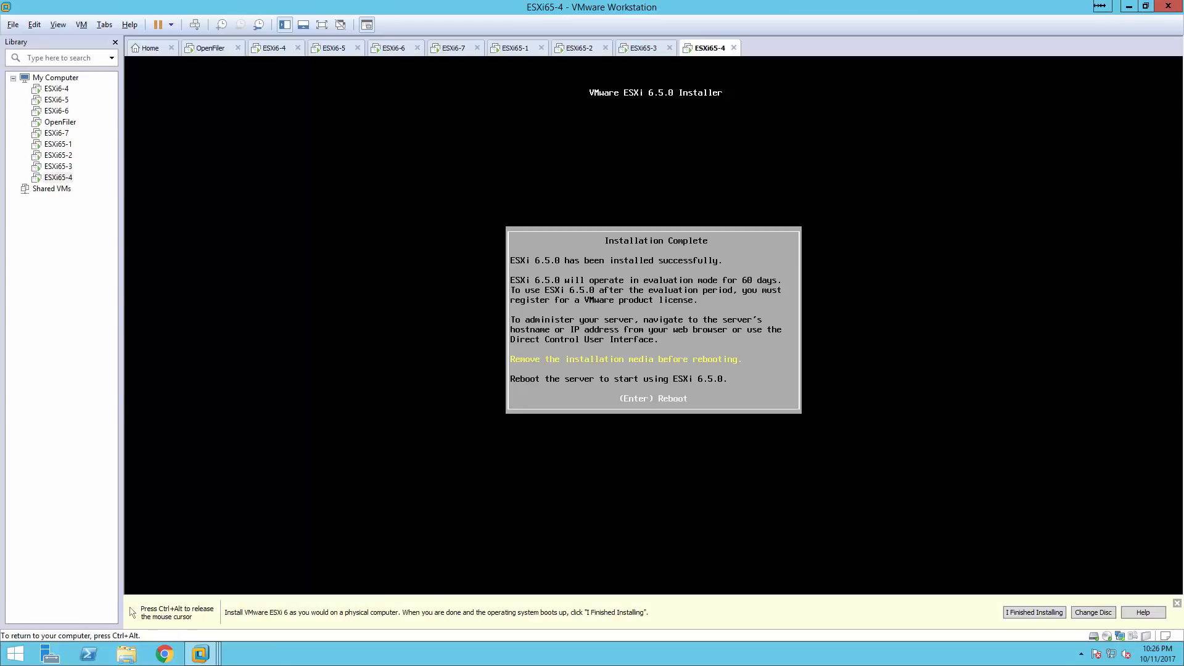
{"action": "key", "text": "Return"}
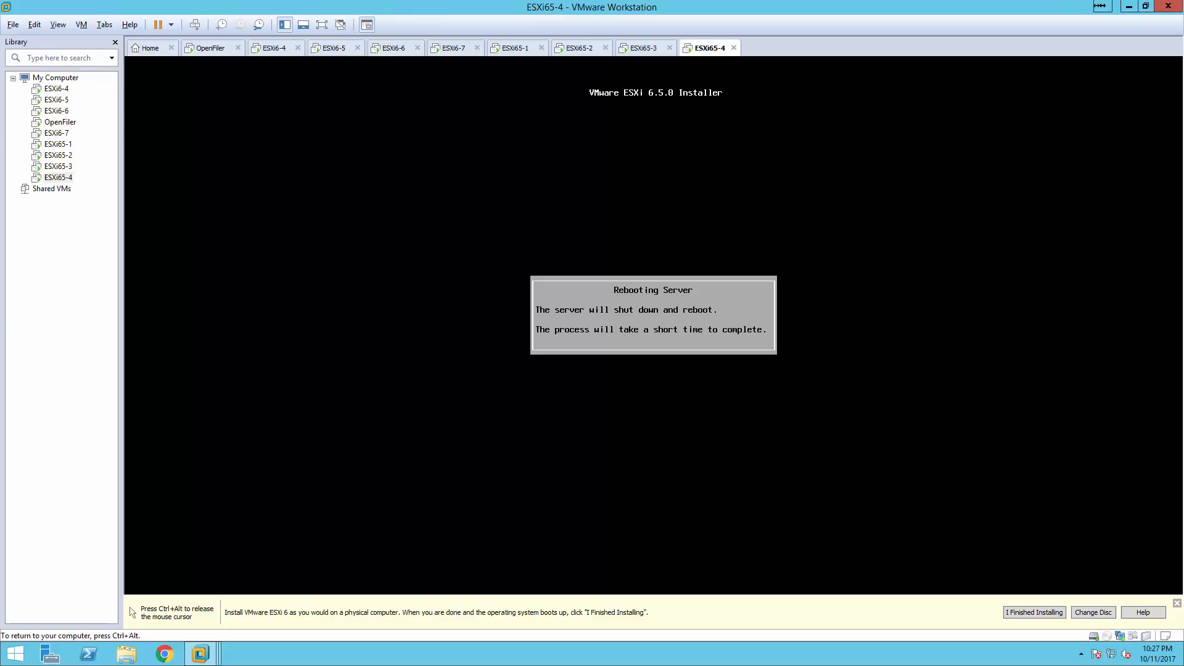
{"action": "key", "text": "ctrl+alt"}
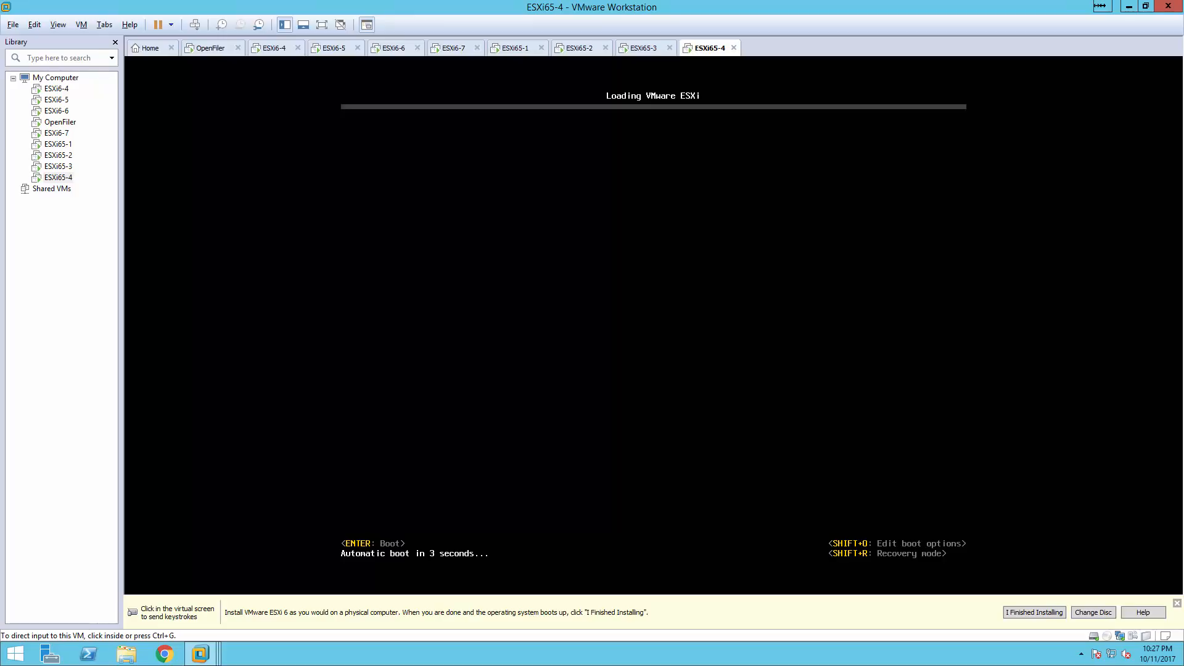
{"action": "left_click_drag", "start_coordinate": [0, 117], "coordinate": [314, 0]}
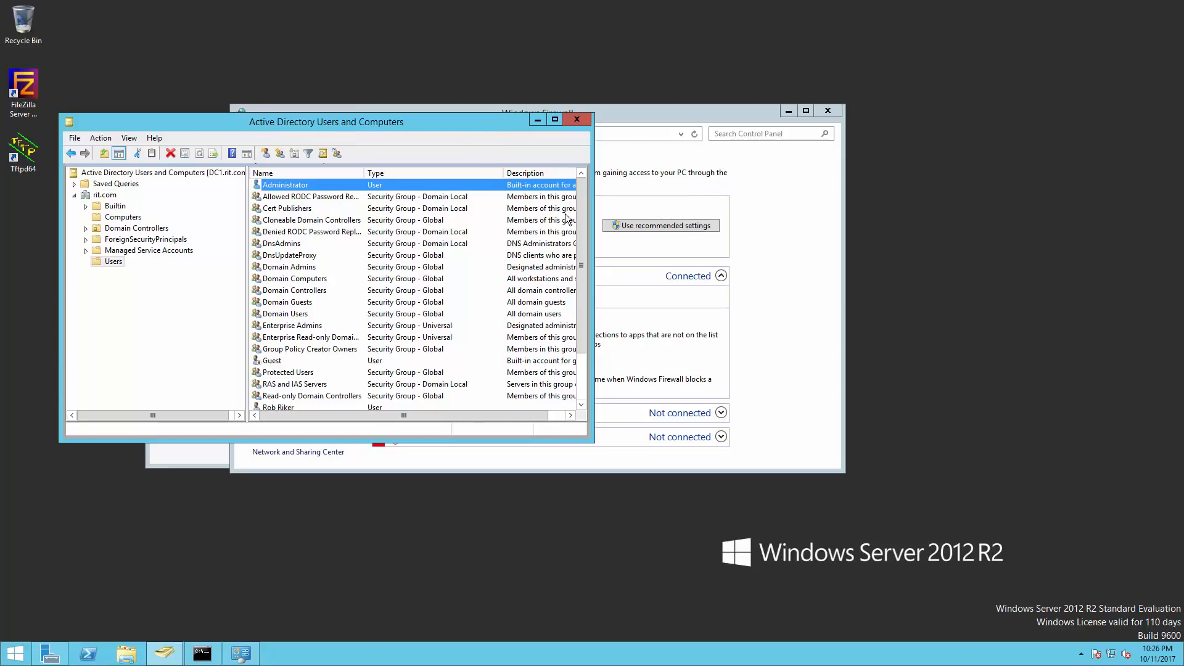
Launch DNS from Server Manager and show the rit.com forward lookup zone records.
{"action": "scroll", "coordinate": [424, 250], "scroll_direction": "down", "scroll_amount": 2}
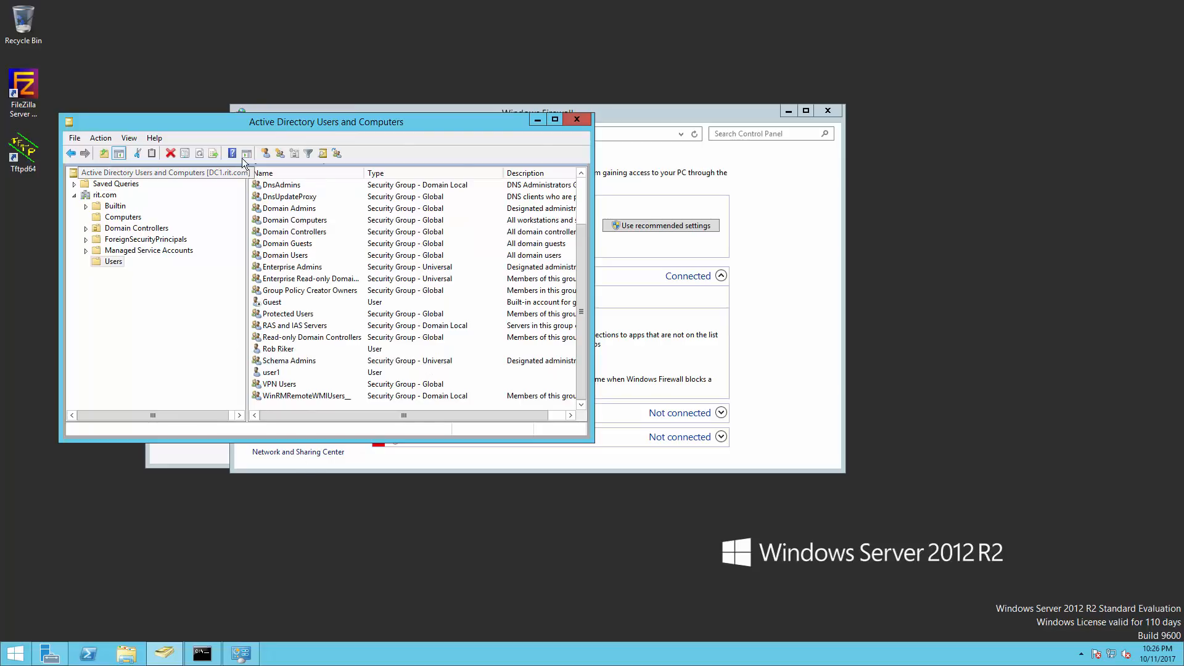
{"action": "left_click", "coordinate": [60, 655]}
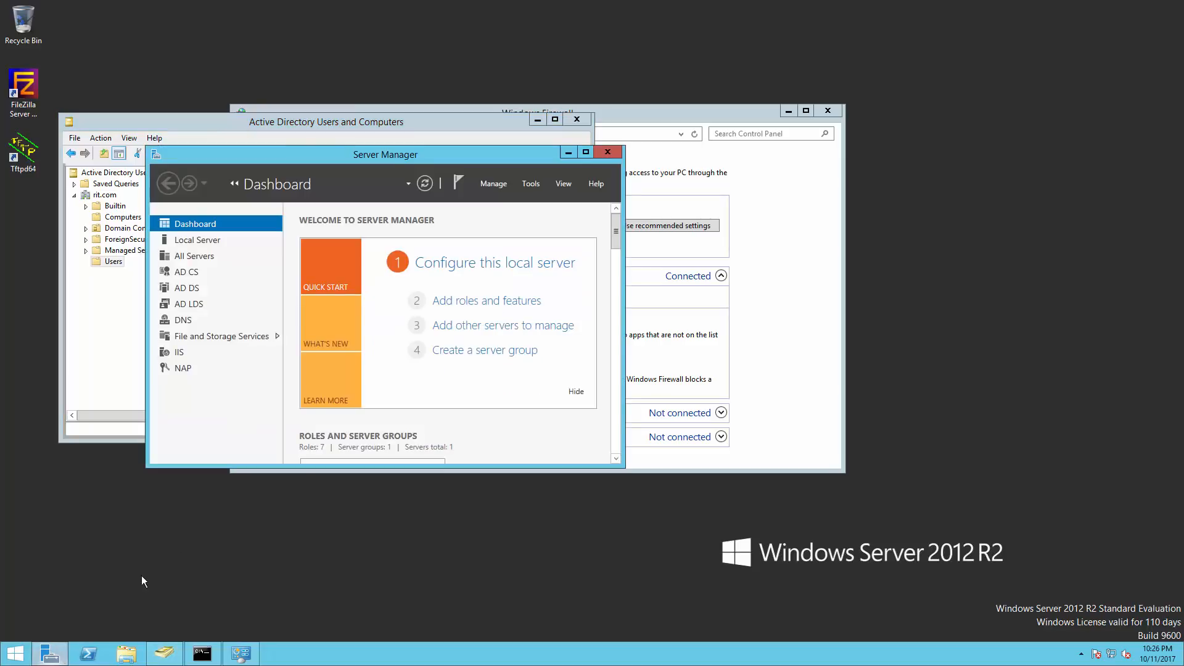
{"action": "left_click", "coordinate": [529, 184]}
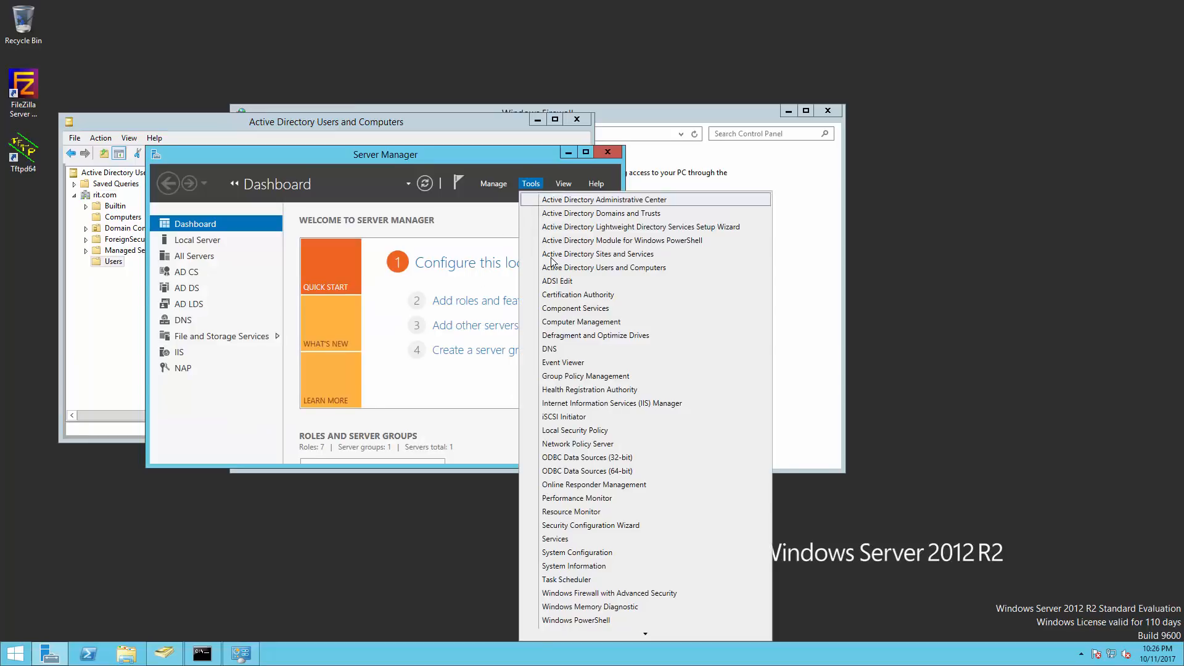
{"action": "left_click", "coordinate": [568, 349]}
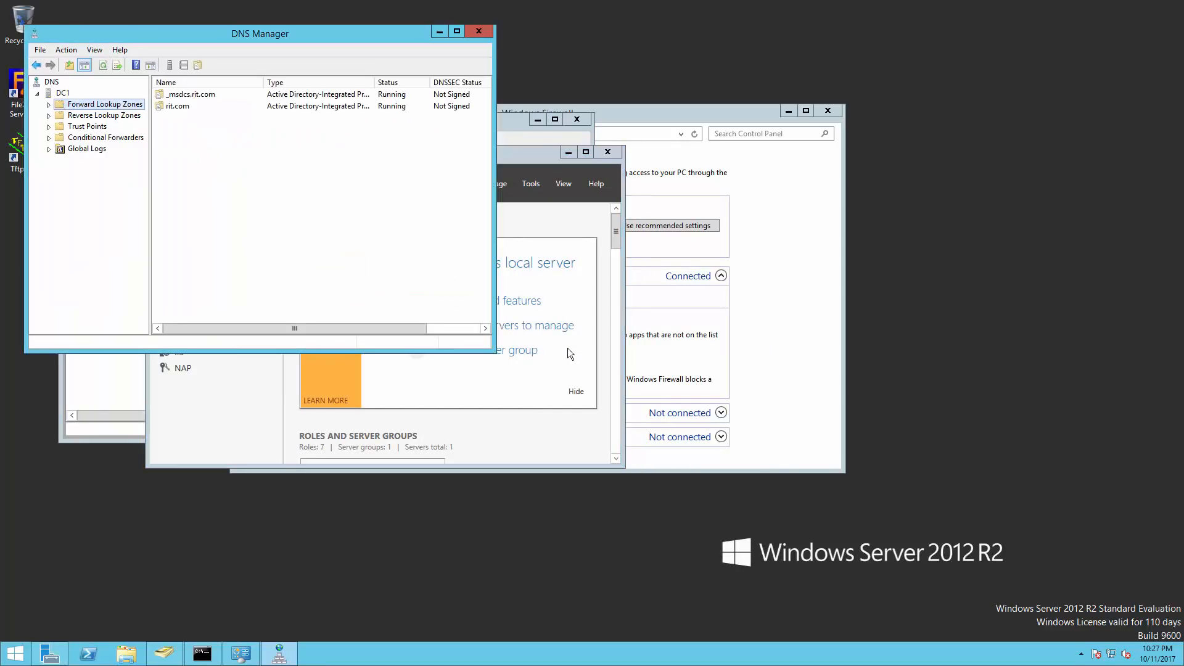
{"action": "double_click", "coordinate": [56, 104]}
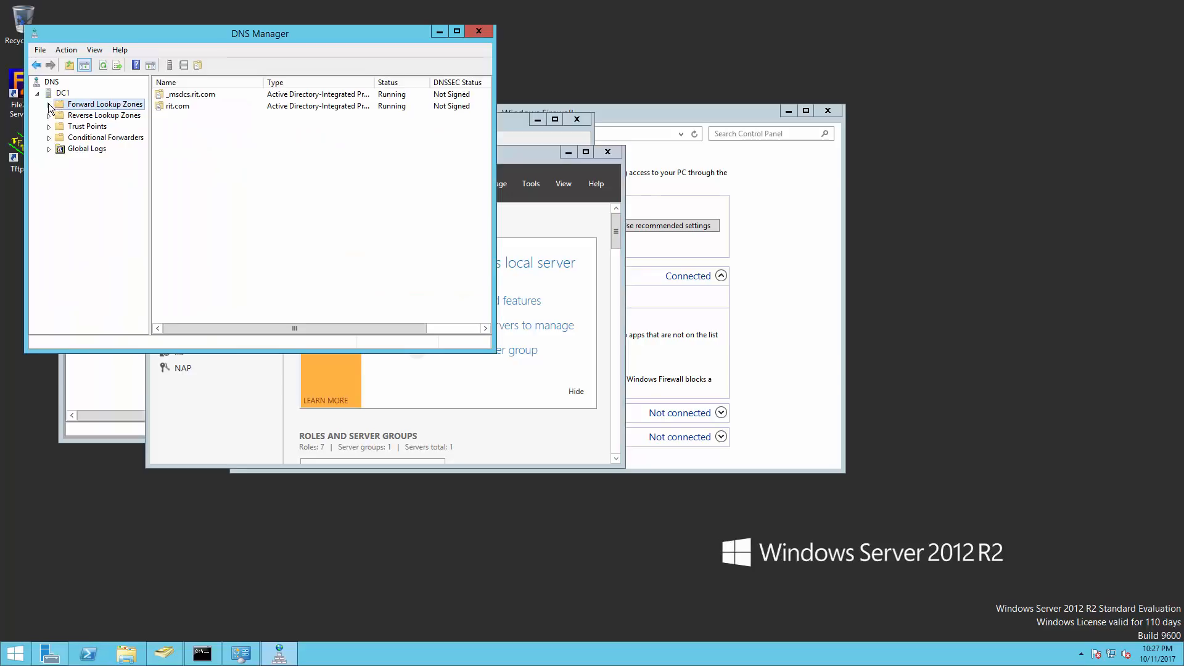
{"action": "left_click", "coordinate": [82, 127]}
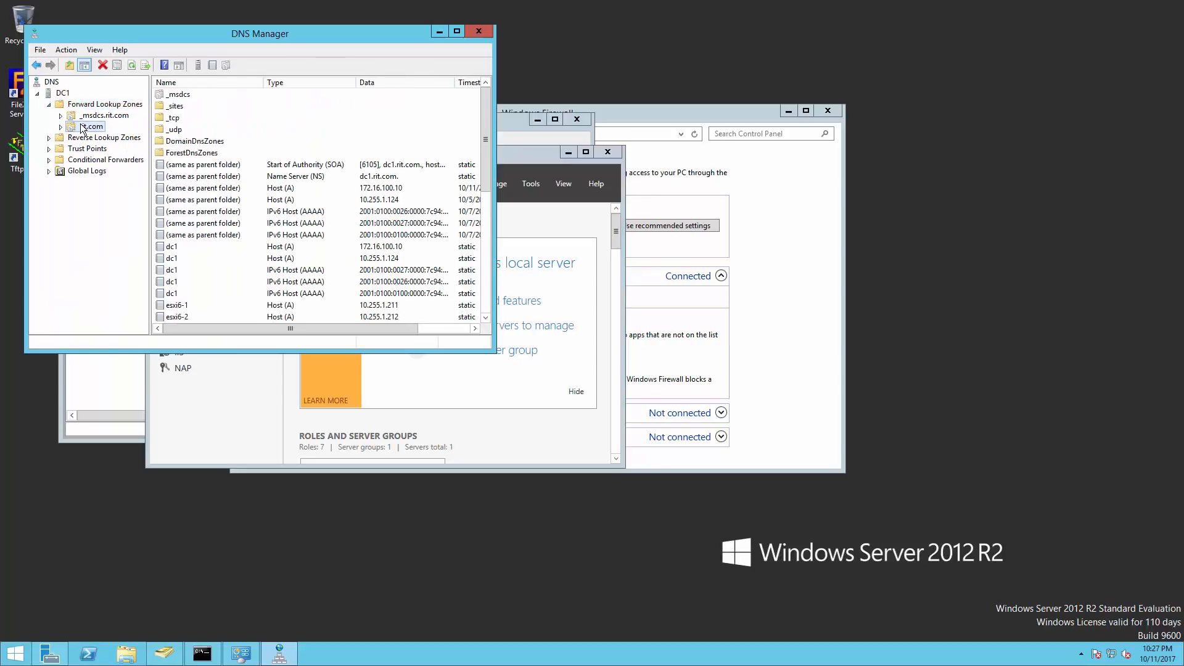
{"action": "right_click", "coordinate": [83, 127]}
Add host record esxi65-4 at 10.255.1.24 to rit.com, then close both VMware evaluation tabs.
{"action": "left_click", "coordinate": [145, 164]}
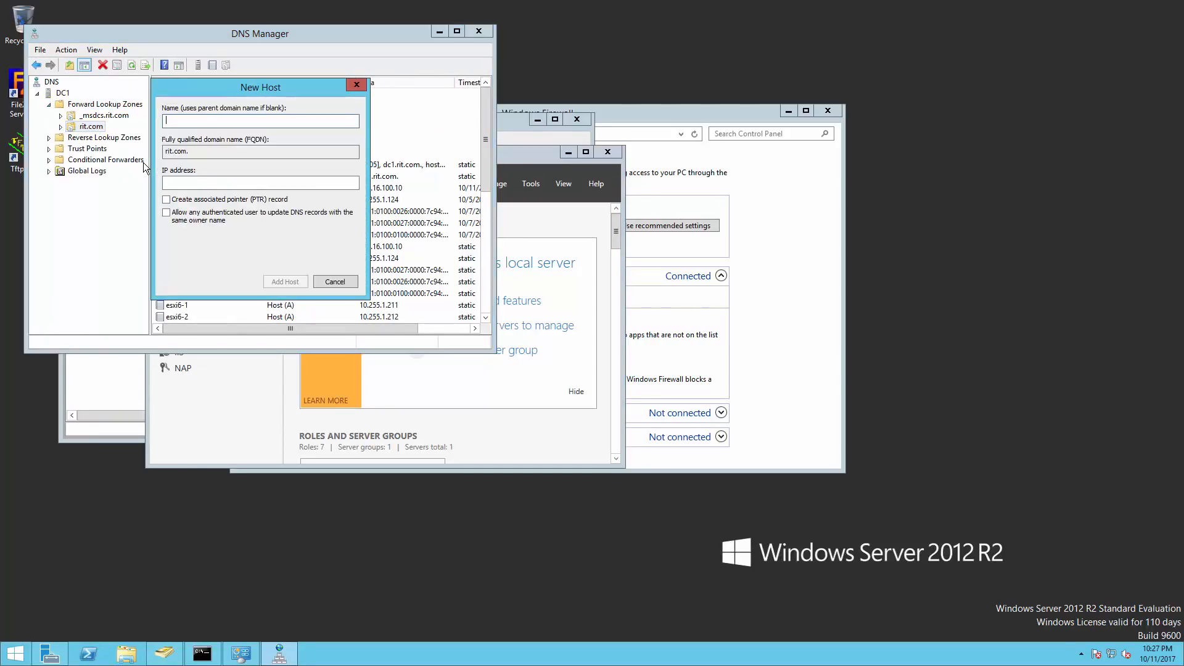
{"action": "type", "text": "esxi65-4"}
{"action": "key", "text": "Tab"}
{"action": "key", "text": "Tab"}
{"action": "type", "text": "10.255.1"}
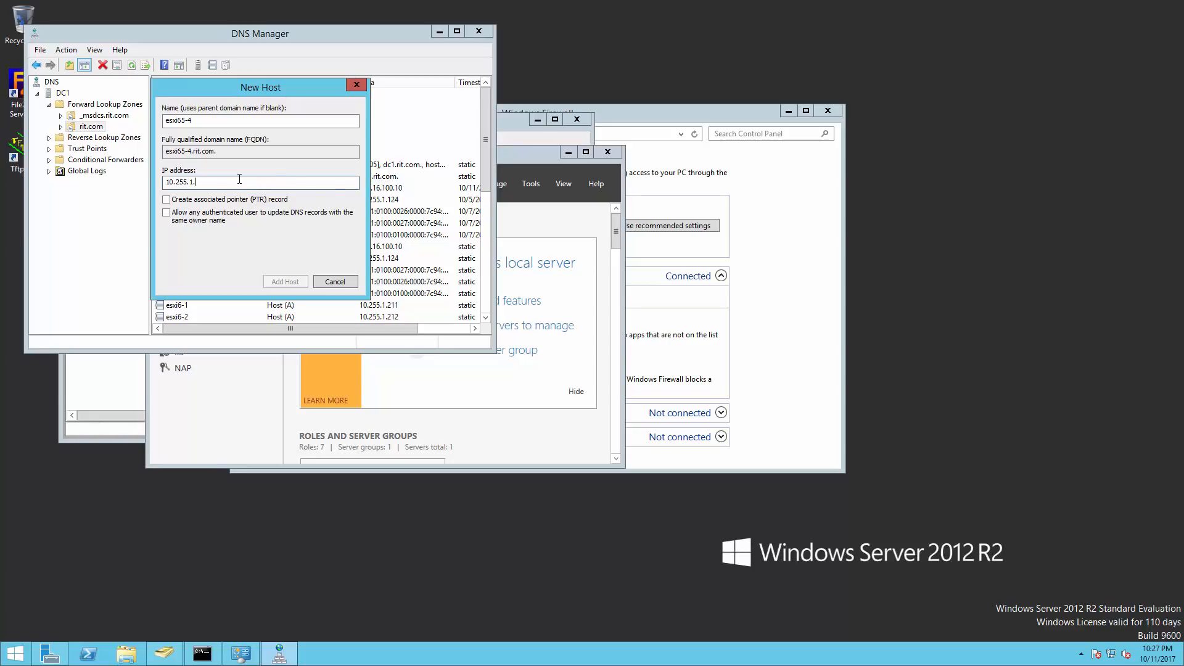
{"action": "type", "text": "24"}
{"action": "left_click", "coordinate": [279, 280]}
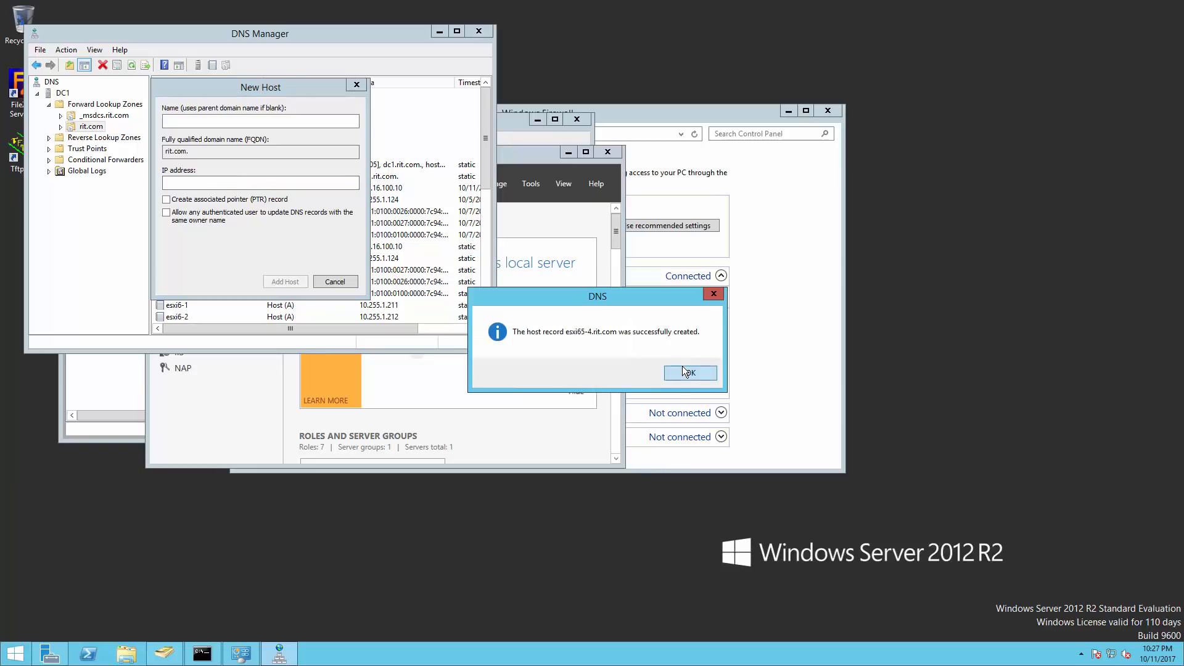
{"action": "left_click", "coordinate": [686, 371]}
{"action": "left_click", "coordinate": [339, 281]}
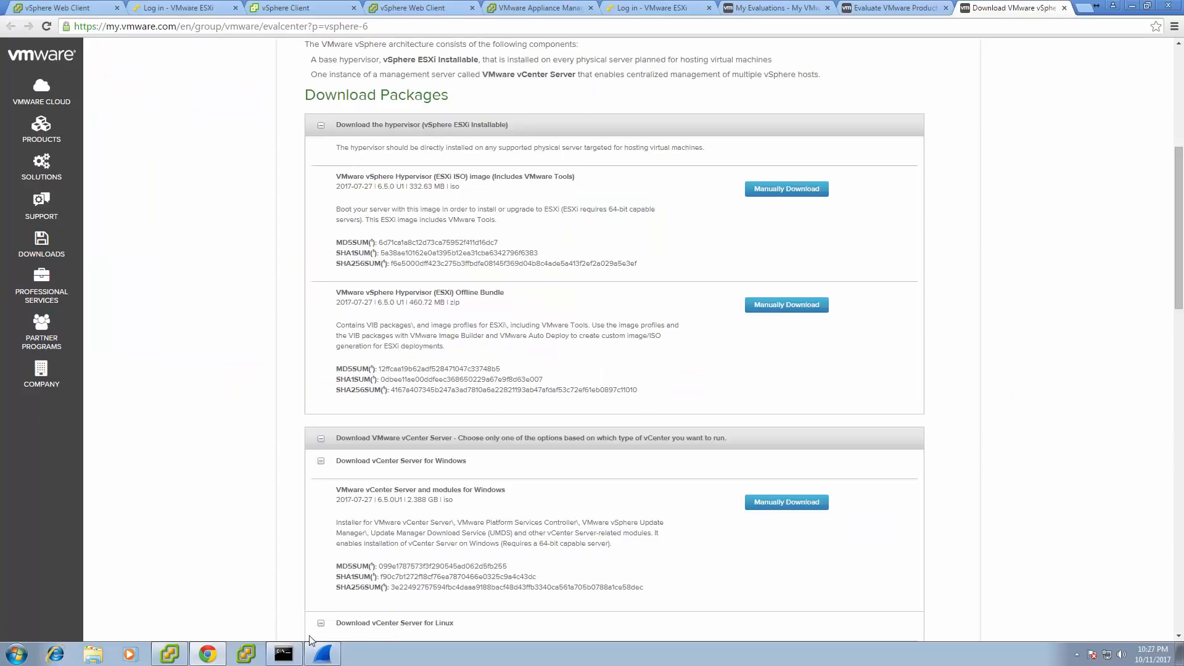
{"action": "left_click", "coordinate": [827, 8]}
{"action": "left_click", "coordinate": [826, 8]}
Close the vSphere download tab and run 'ping esxi65-4' in Command Prompt.
{"action": "left_click", "coordinate": [827, 8]}
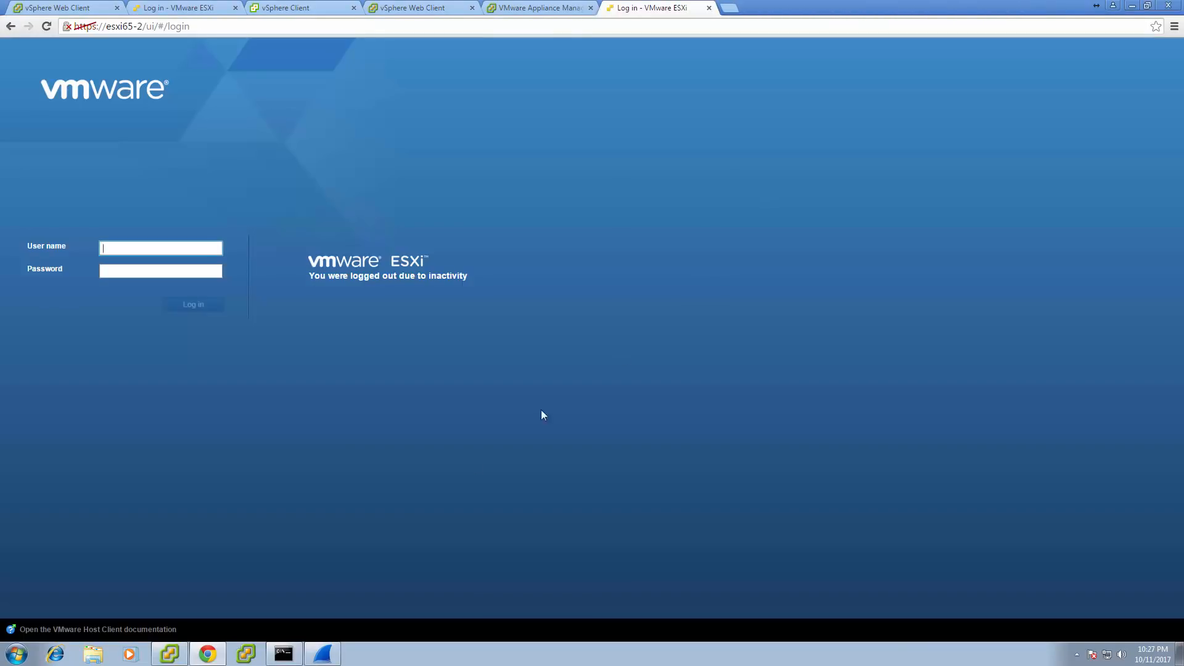
{"action": "left_click", "coordinate": [284, 653]}
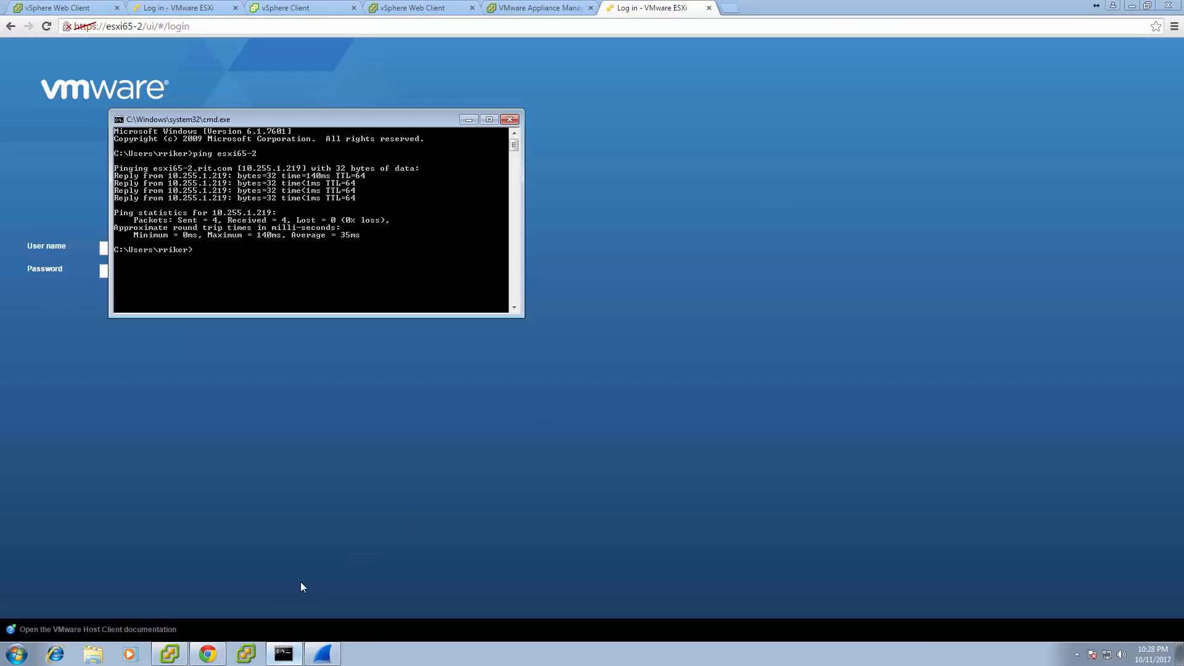
{"action": "type", "text": "ping esxi65-4"}
{"action": "key", "text": "Return"}
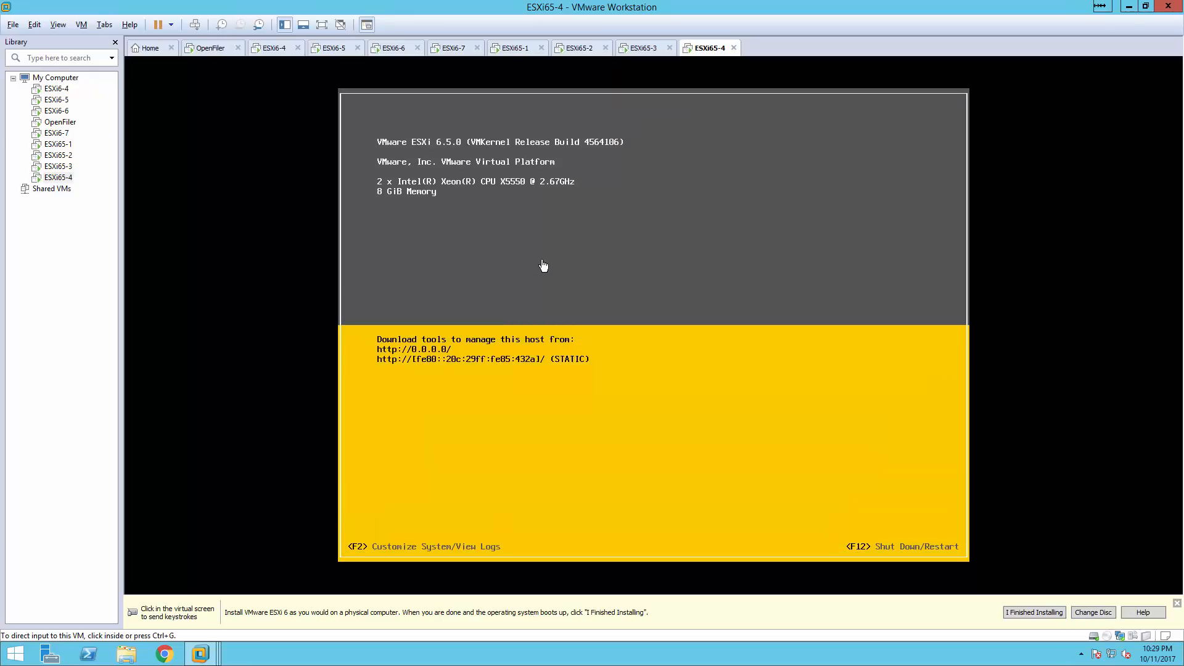
Log in to the ESXi65-4 console as root with the root password and open Configure Management Network.
{"action": "left_click", "coordinate": [543, 289]}
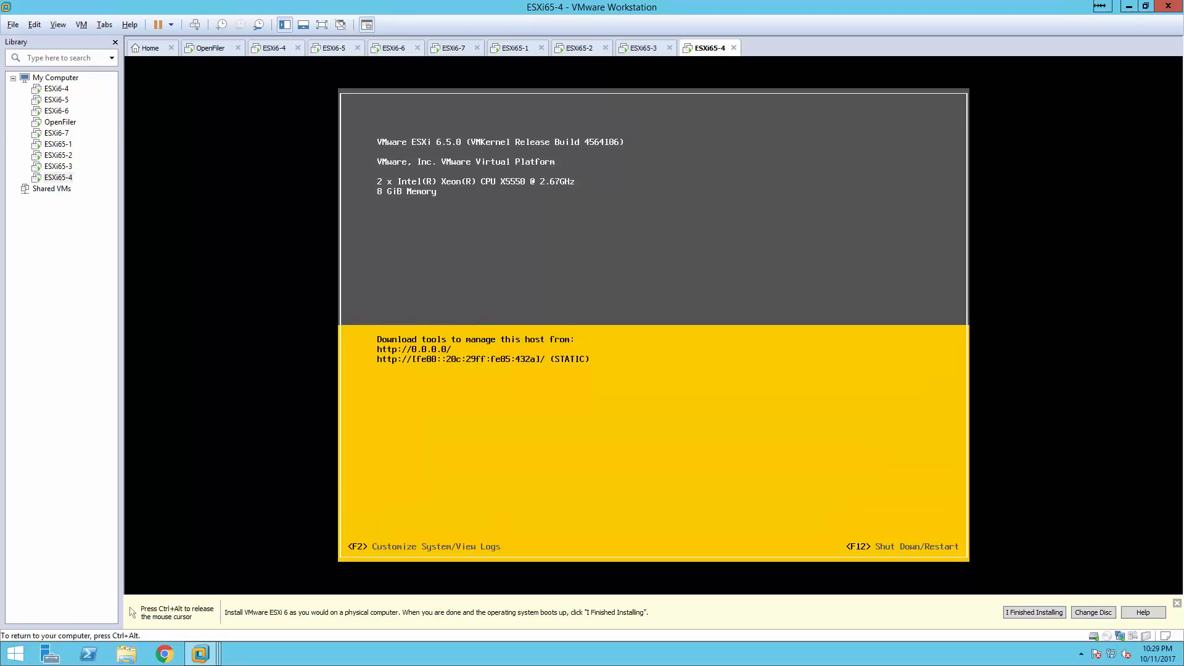
{"action": "key", "text": "F2"}
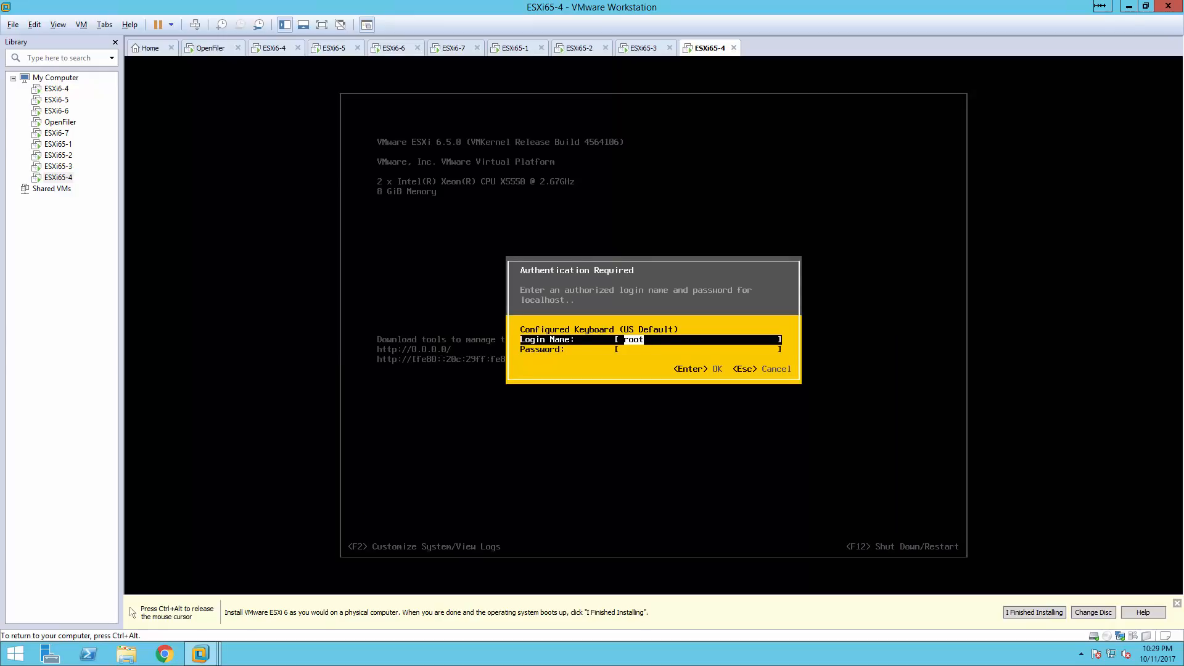
{"action": "key", "text": "Tab"}
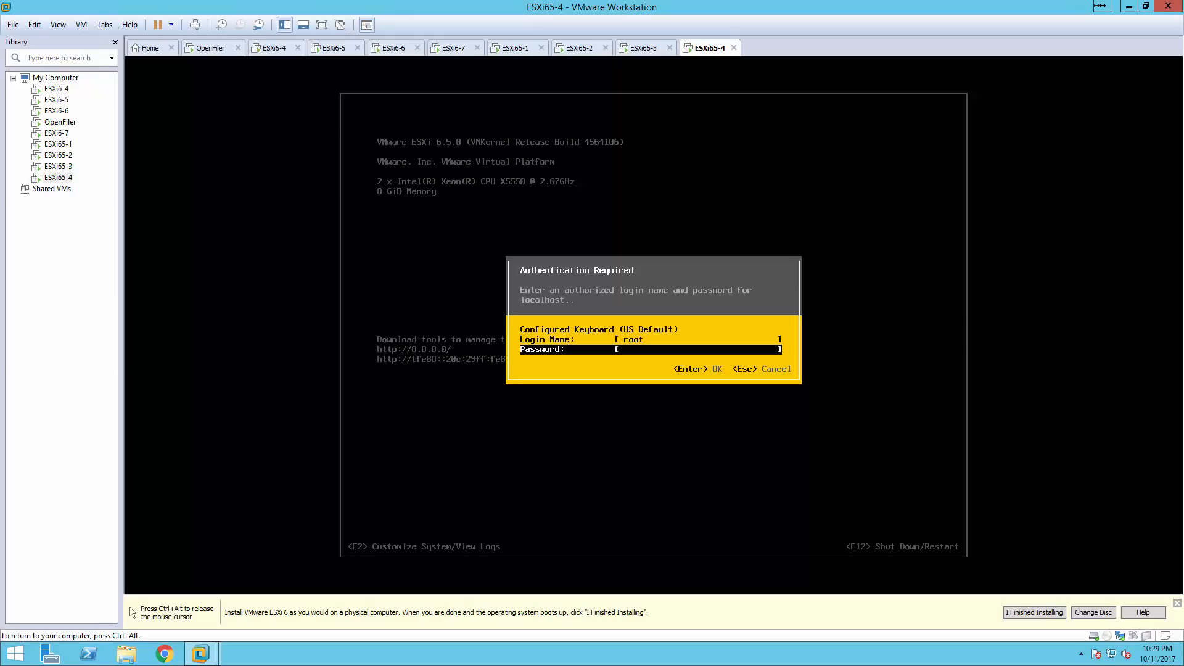
{"action": "key", "text": "Return"}
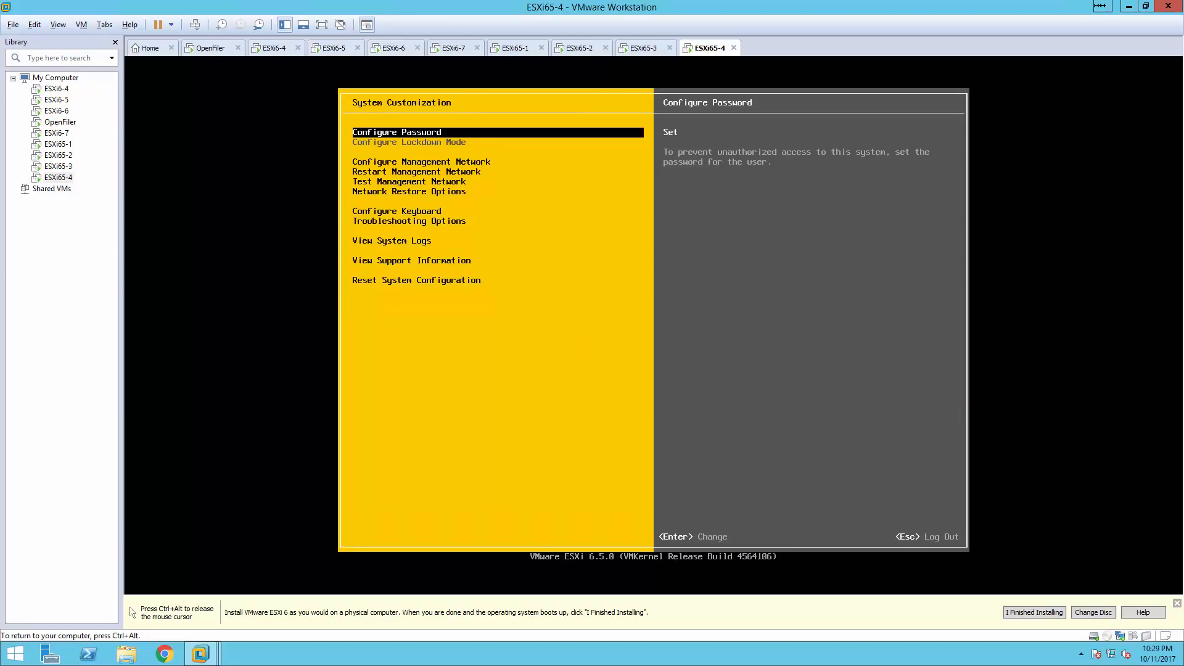
{"action": "key", "text": "Down"}
{"action": "key", "text": "Return"}
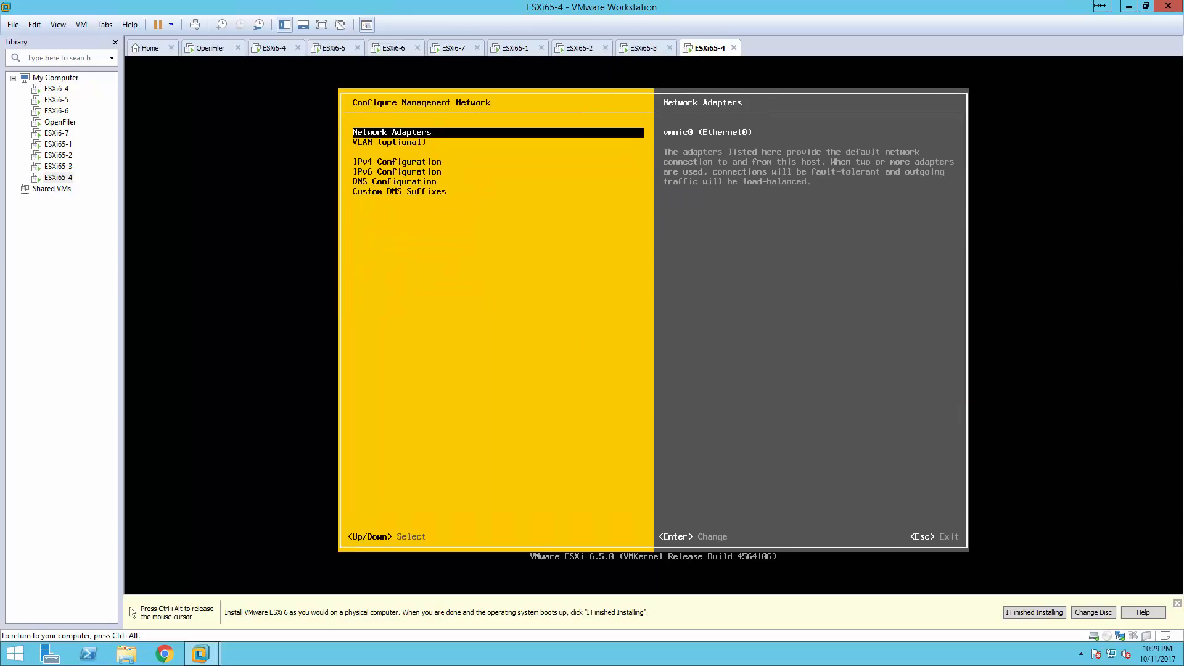
Set static IPv4 10.255.1.24, mask 255.255.255.0, gateway 10.255.1.1.
{"action": "key", "text": "Down"}
{"action": "key", "text": "Down"}
{"action": "key", "text": "Return"}
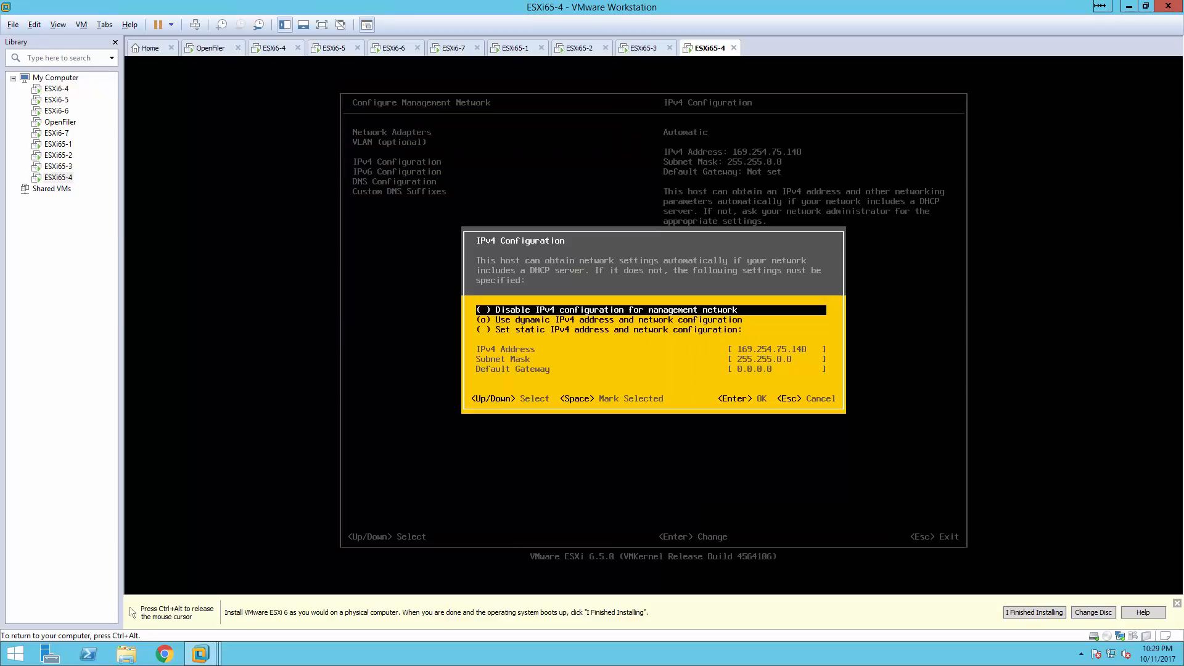
{"action": "key", "text": "Down"}
{"action": "key", "text": "Down"}
{"action": "key", "text": "space"}
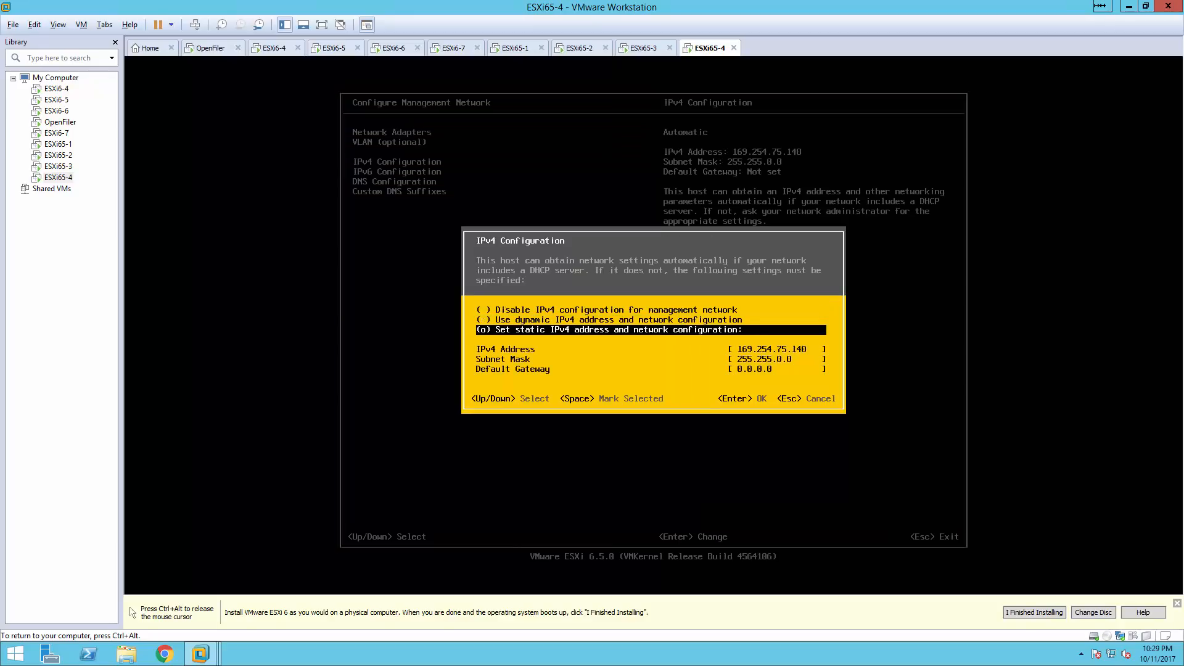
{"action": "key", "text": "Down"}
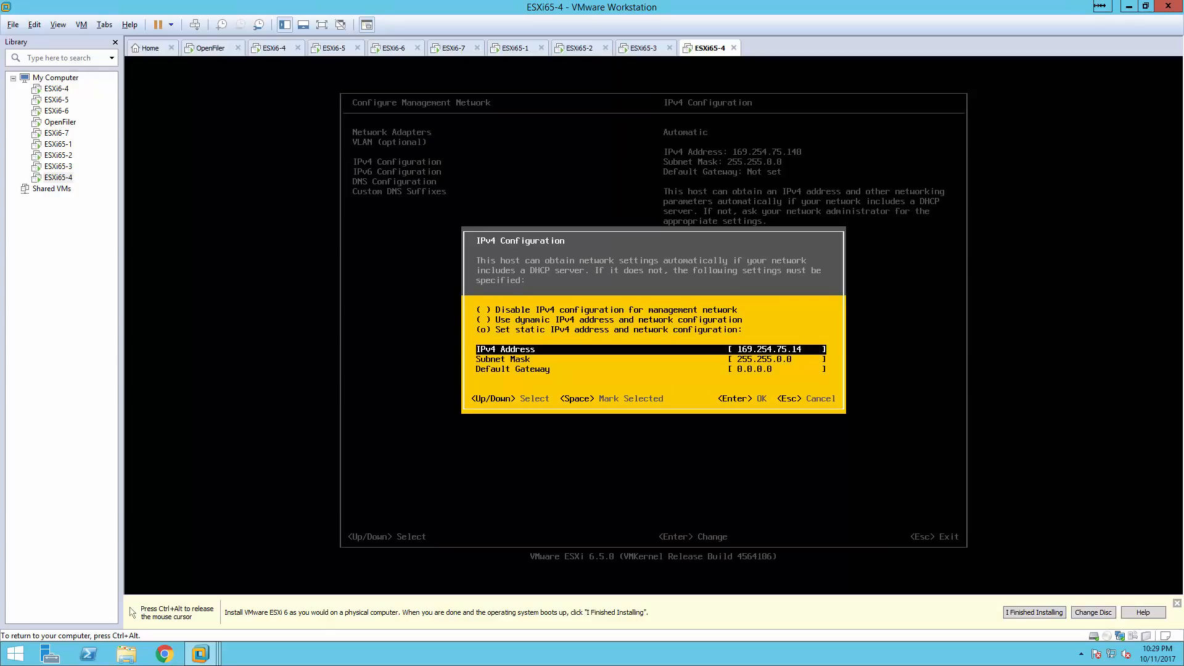
{"action": "type", "text": "10"}
{"action": "key", "text": "BackSpace"}
{"action": "key", "text": "BackSpace"}
{"action": "key", "text": "BackSpace"}
{"action": "key", "text": "BackSpace"}
{"action": "key", "text": "BackSpace"}
{"action": "key", "text": "BackSpace"}
{"action": "key", "text": "BackSpace"}
{"action": "key", "text": "BackSpace"}
{"action": "type", "text": "10.255."}
{"action": "key", "text": "Down"}
{"action": "type", "text": "255.25"}
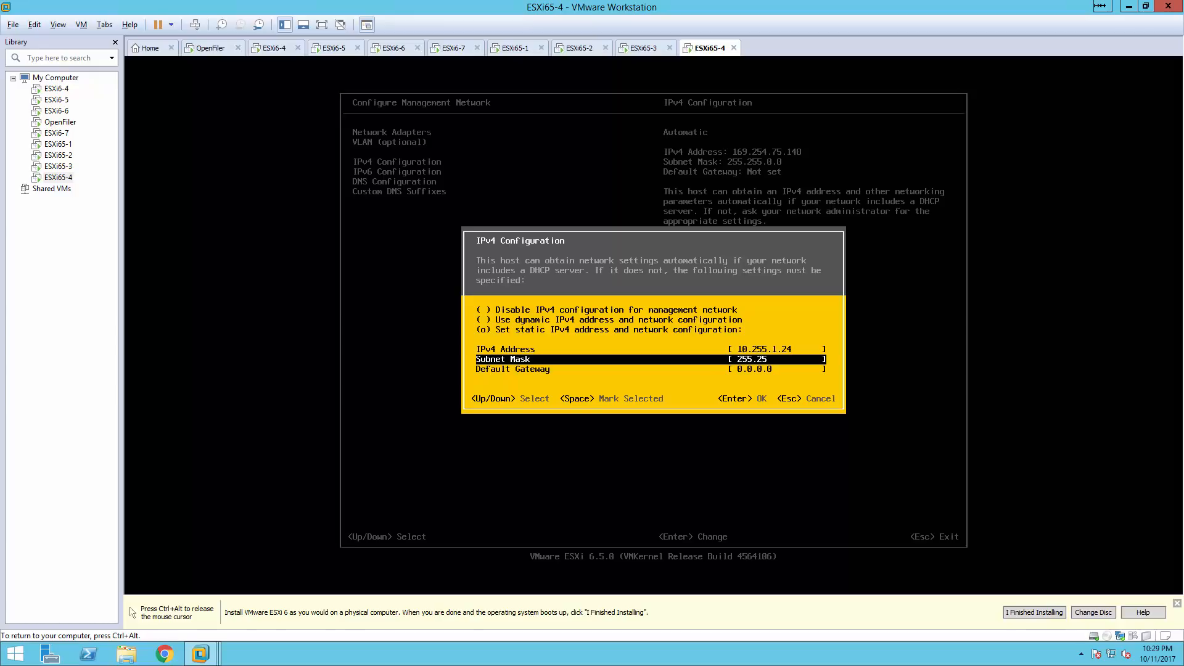
{"action": "type", "text": "5.255.0"}
{"action": "key", "text": "Down"}
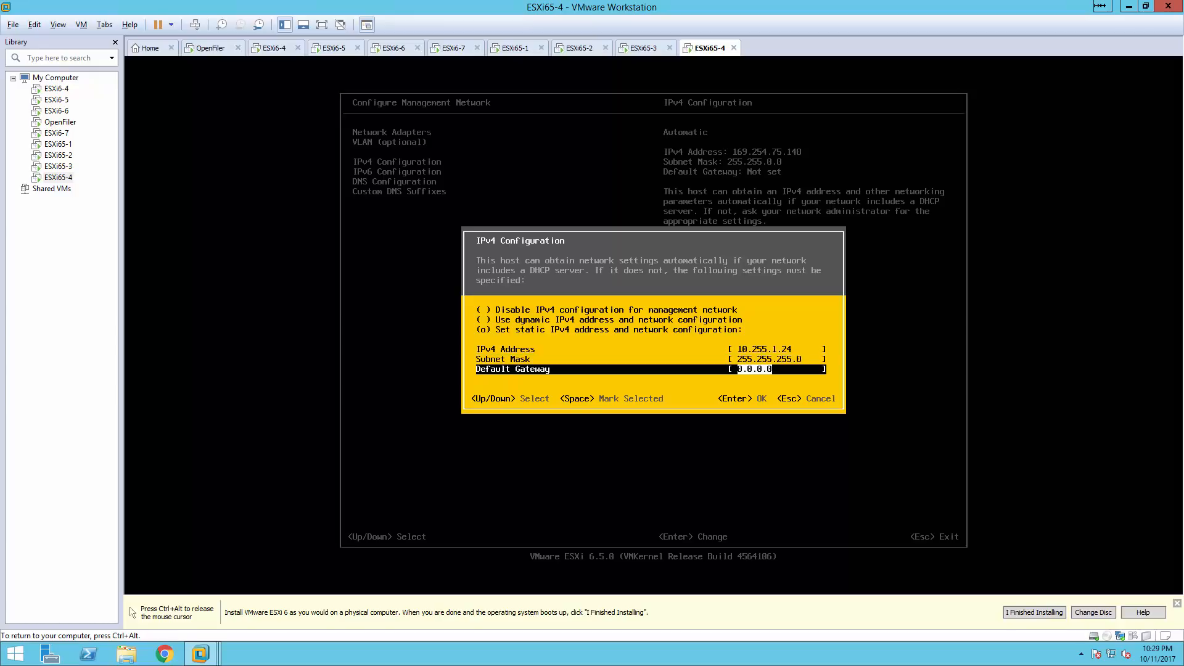
{"action": "type", "text": "10.255.1"}
{"action": "key", "text": "Return"}
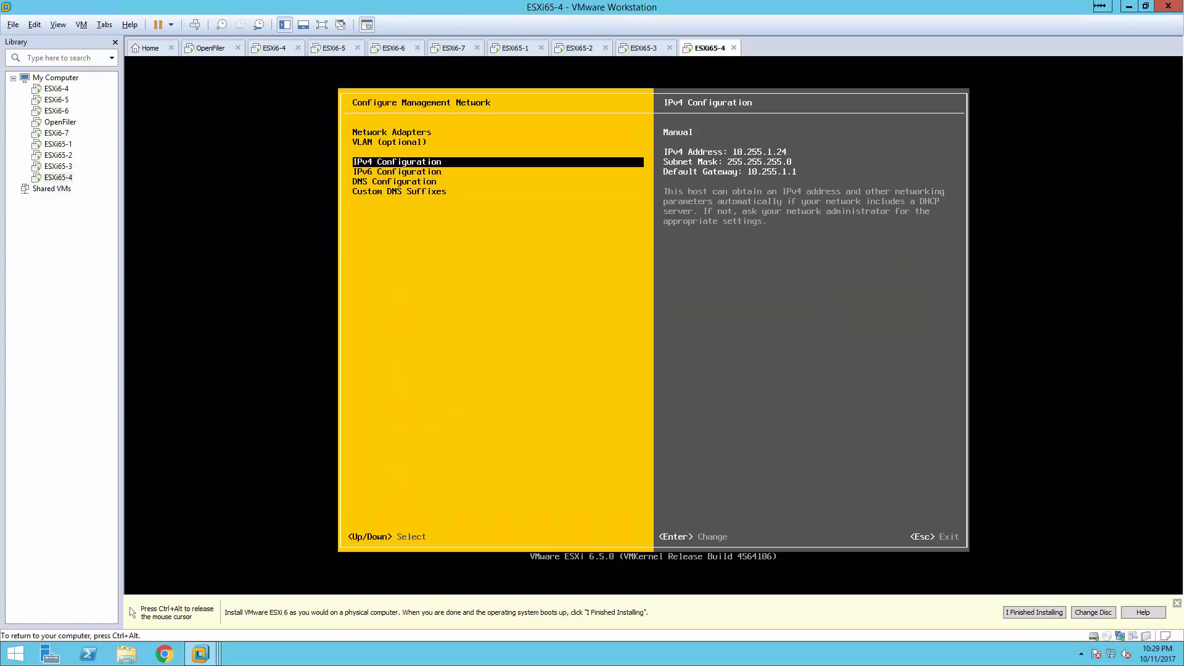
Enter 10.255.1.124 as the primary DNS server in DNS Configuration.
{"action": "key", "text": "Down"}
{"action": "key", "text": "Down"}
{"action": "key", "text": "Return"}
{"action": "key", "text": "Down"}
{"action": "key", "text": "Up"}
{"action": "type", "text": "10.255.1.124"}
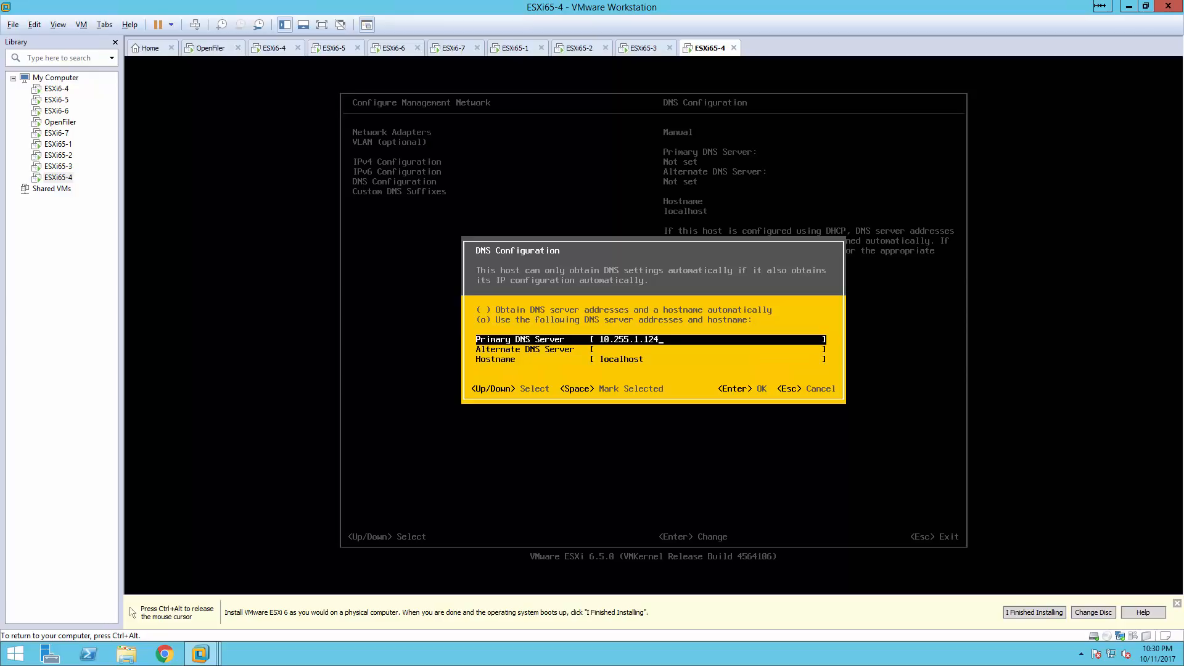
Add alternate DNS server 8.8.8.8 and hostname esxi65-4.rit.com.
{"action": "key", "text": "Down"}
{"action": "type", "text": "8.8.8"}
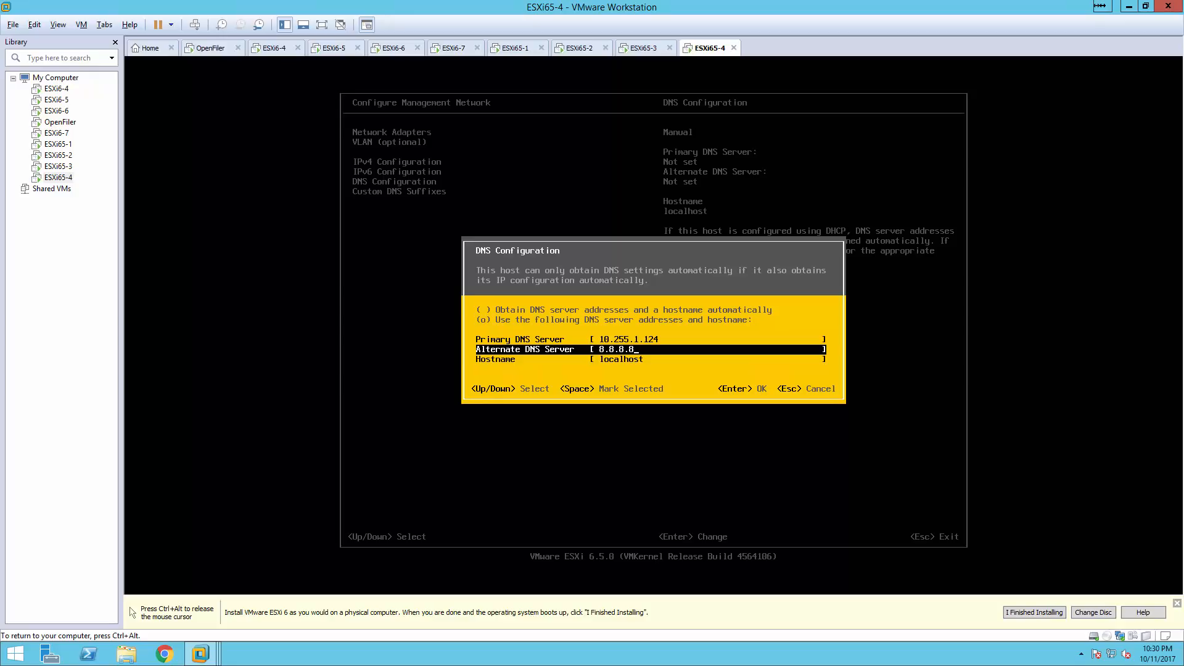
{"action": "key", "text": "Down"}
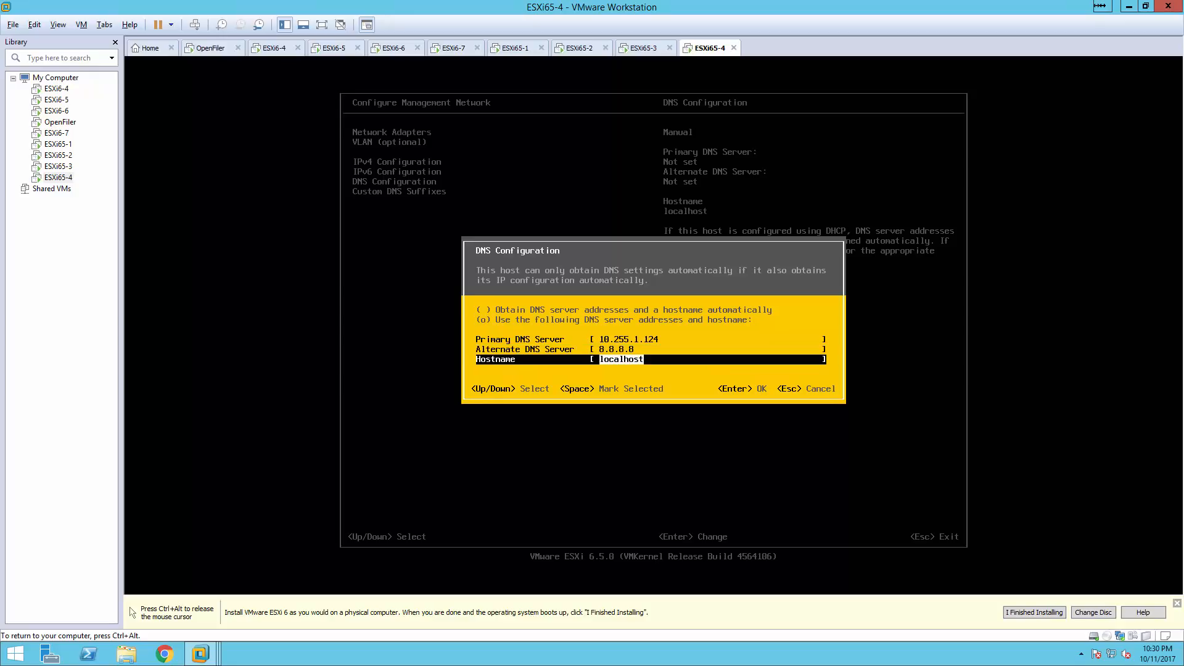
{"action": "type", "text": "esxi65-4.rit.com"}
{"action": "key", "text": "Return"}
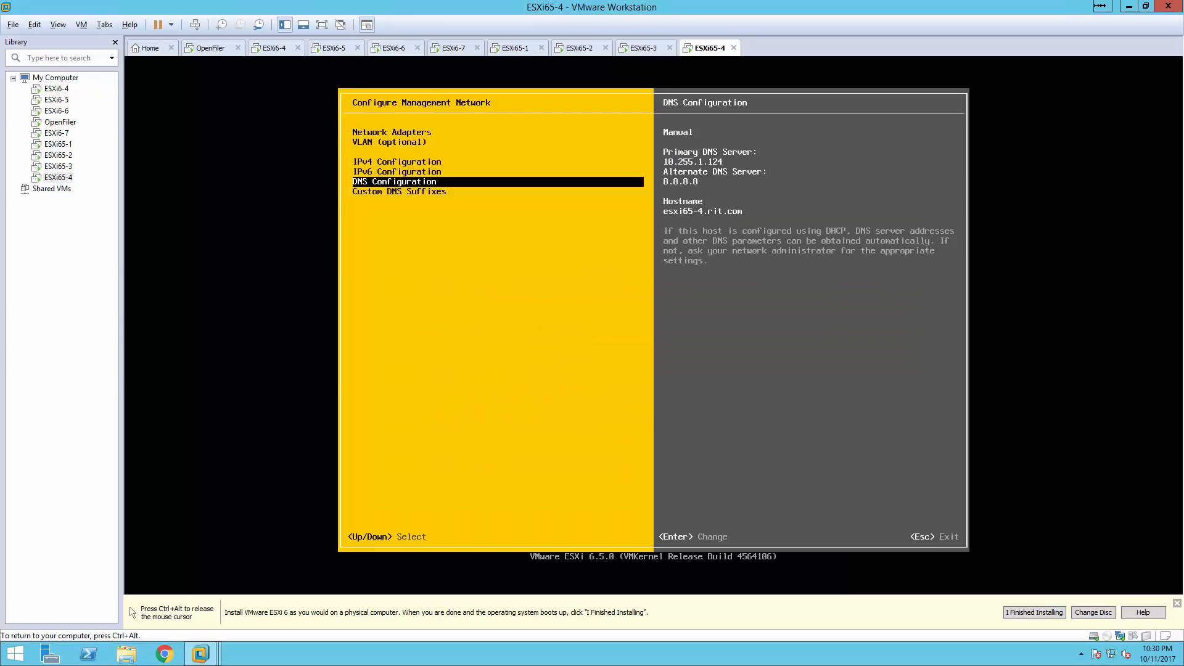
Apply the changes, restart the management network, and return to System Customization.
{"action": "key", "text": "Escape"}
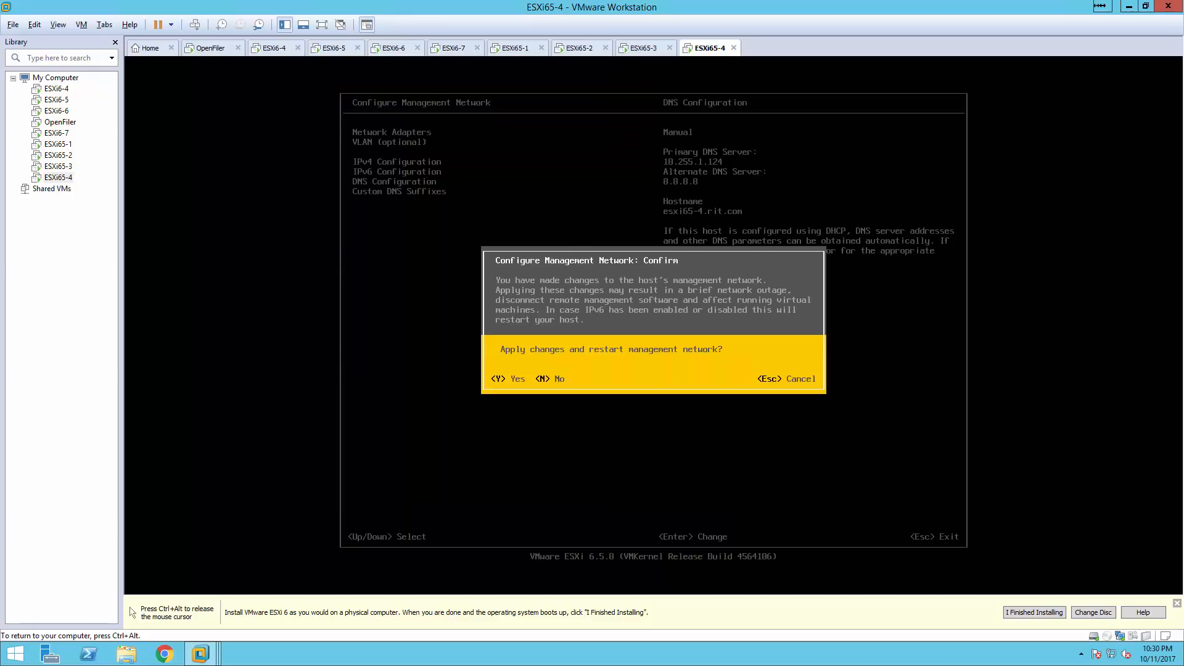
{"action": "key", "text": "y"}
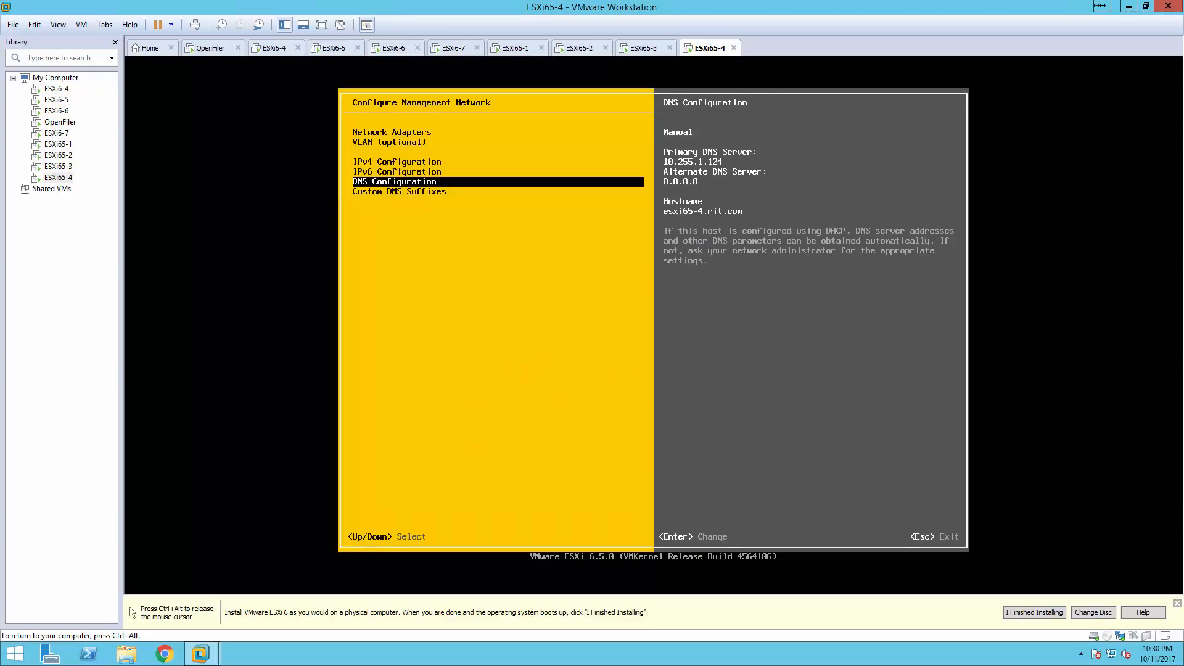
{"action": "key", "text": "Escape"}
{"action": "key", "text": "ctrl+alt"}
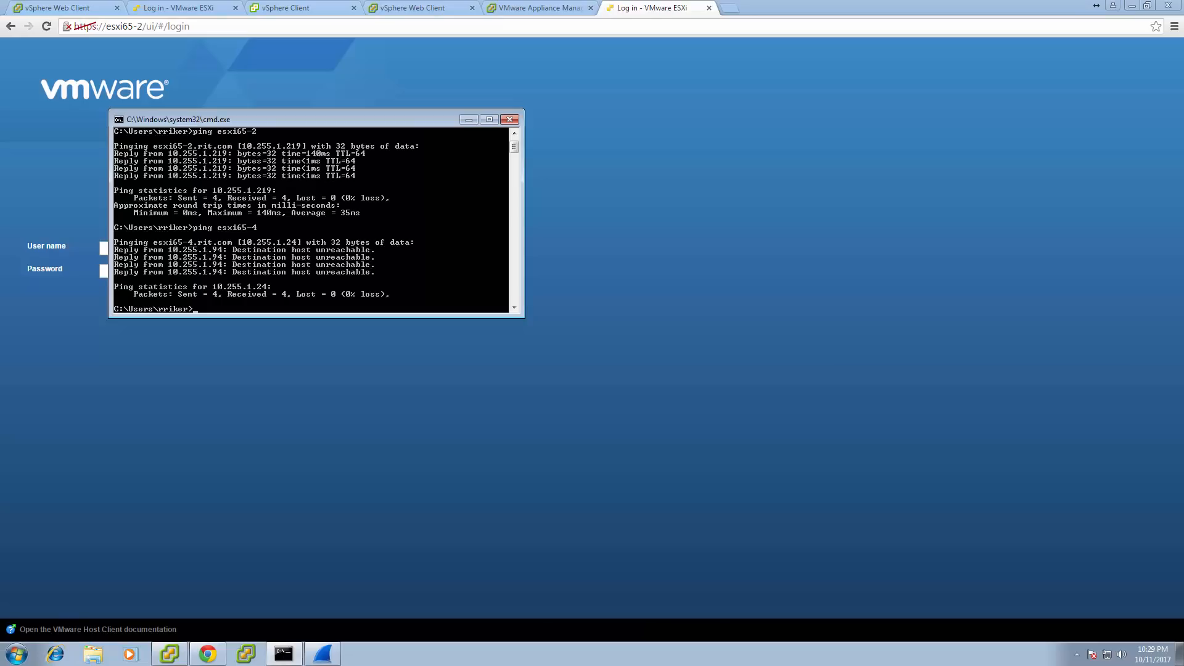
Rerun the ping of esxi65-4, getting replies from 10.255.1.24, and open a new Chrome tab.
{"action": "key", "text": "Up"}
{"action": "key", "text": "Return"}
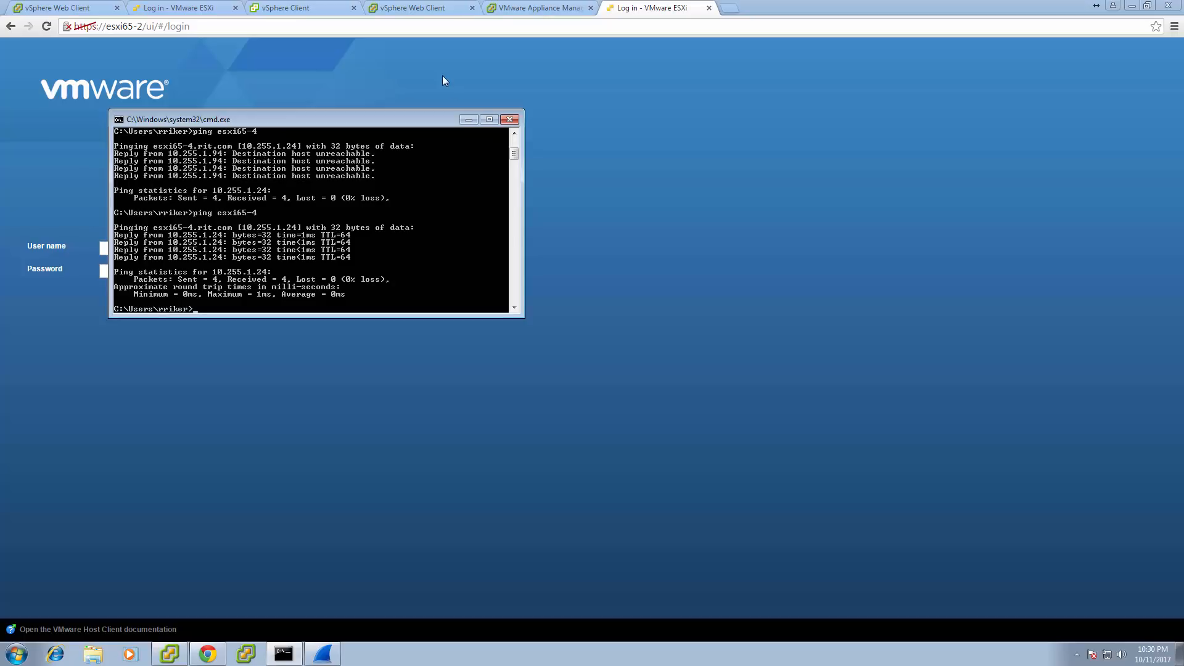
{"action": "left_click", "coordinate": [732, 7]}
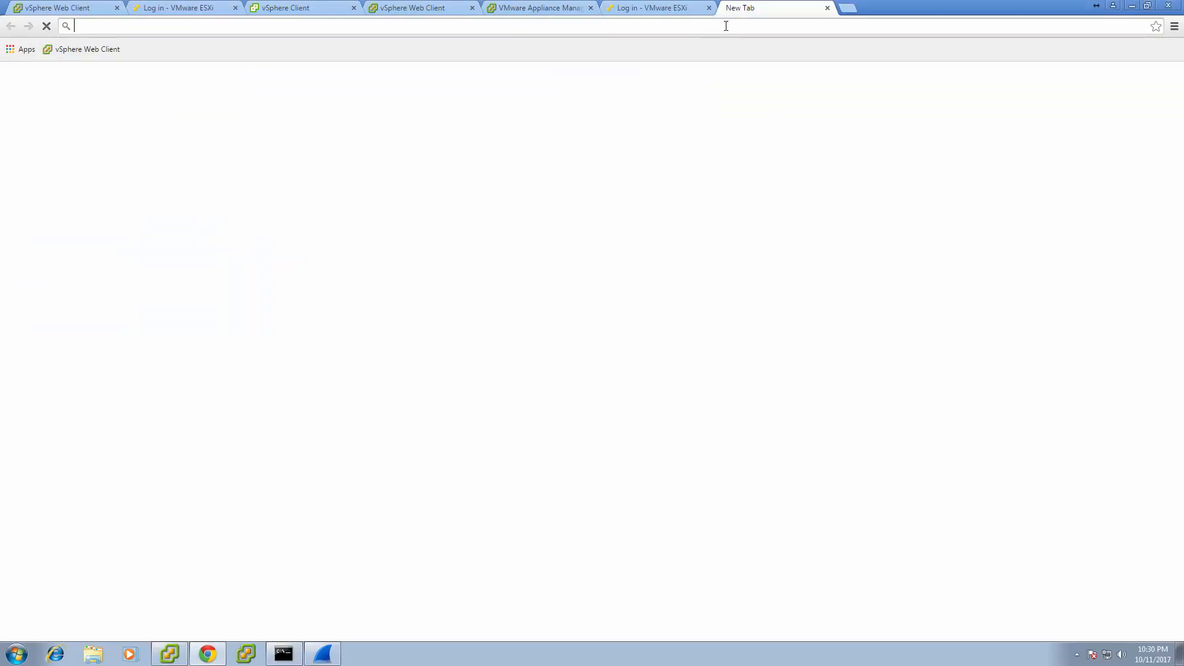
{"action": "type", "text": "https"}
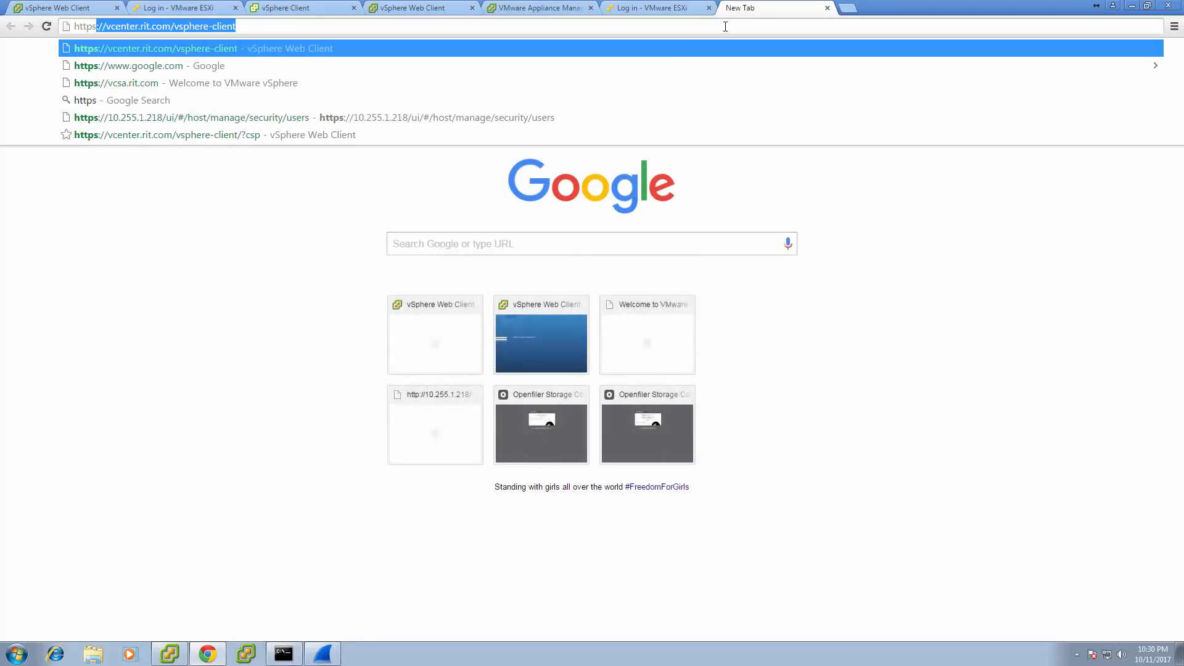
{"action": "type", "text": "://"}
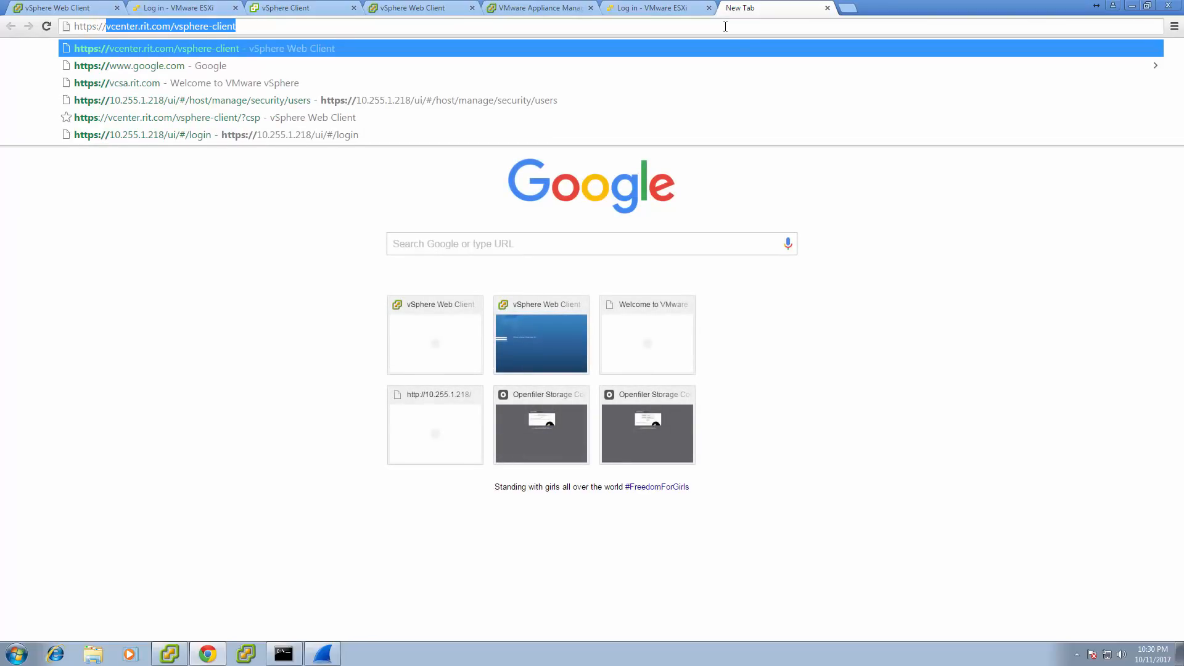
{"action": "type", "text": "esxi65-4"}
{"action": "key", "text": "Return"}
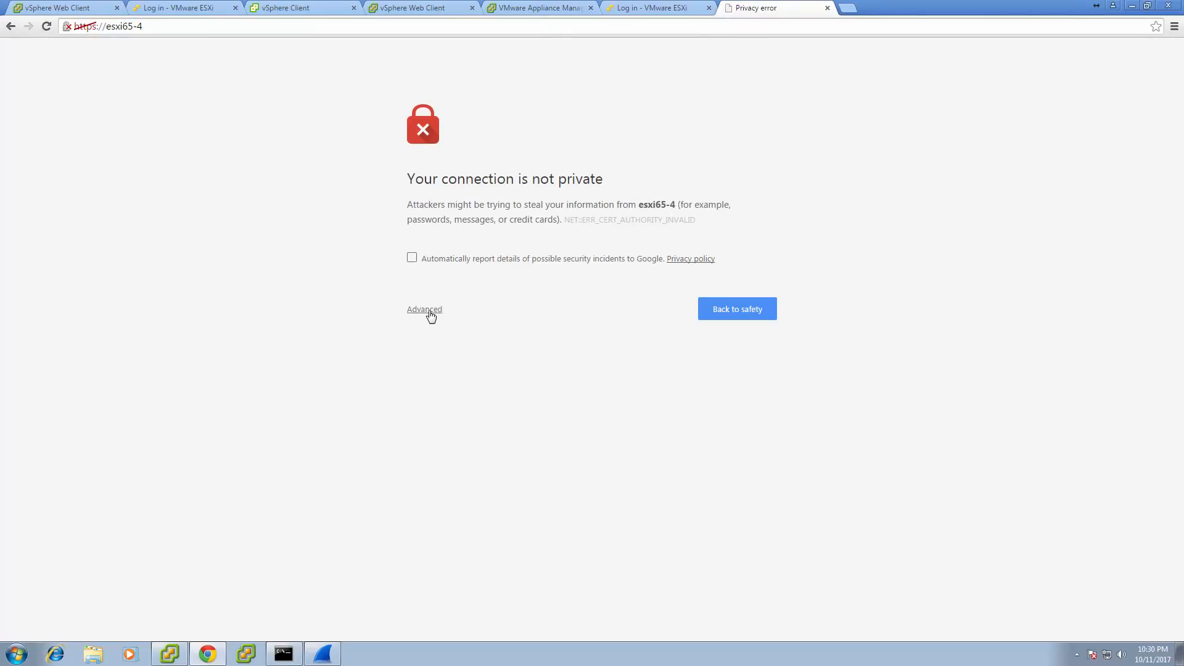
{"action": "left_click", "coordinate": [430, 314]}
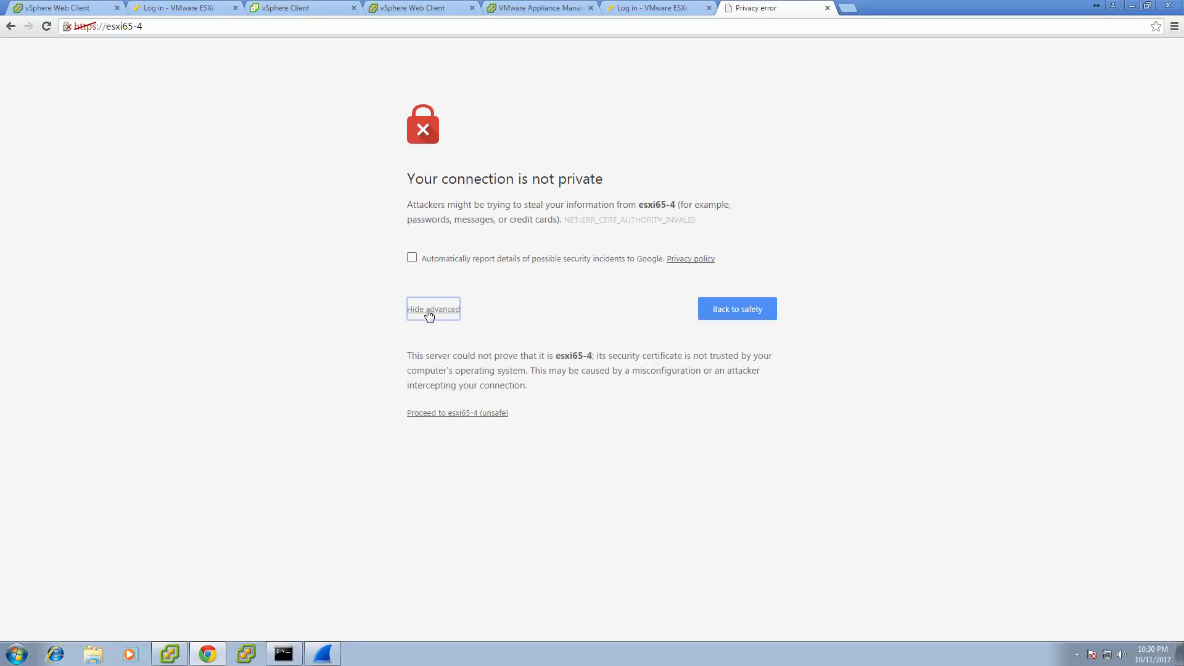
{"action": "left_click", "coordinate": [476, 414]}
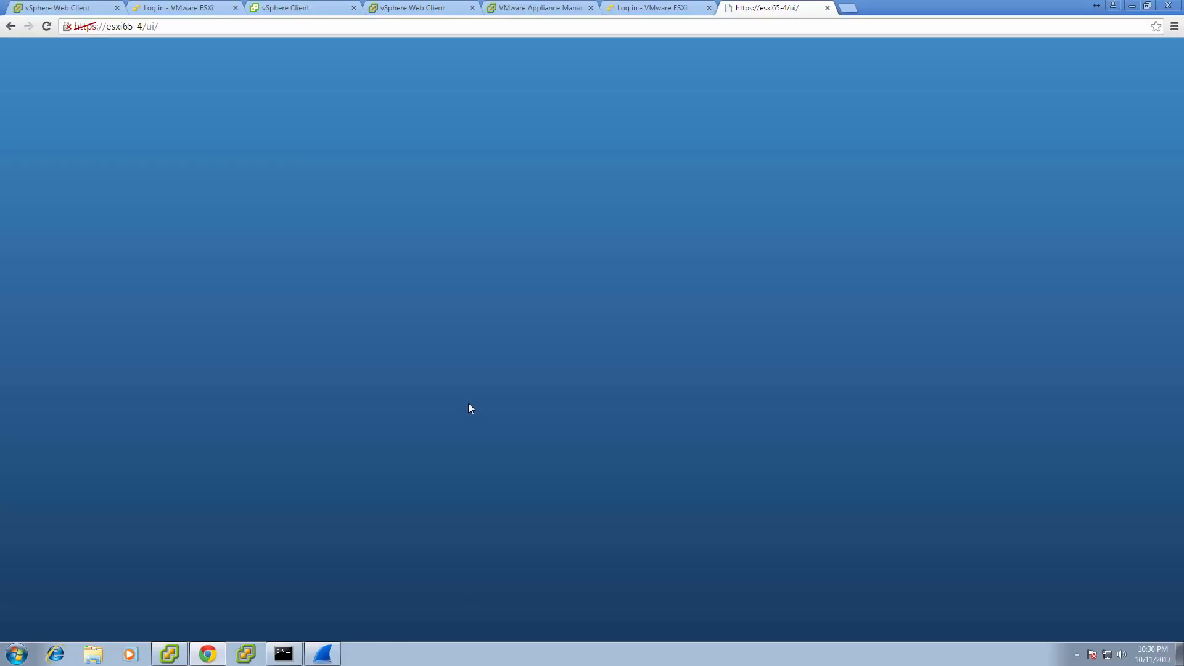
Log in to the esxi65-4 Host Client as root with the root password.
{"action": "left_click", "coordinate": [165, 249]}
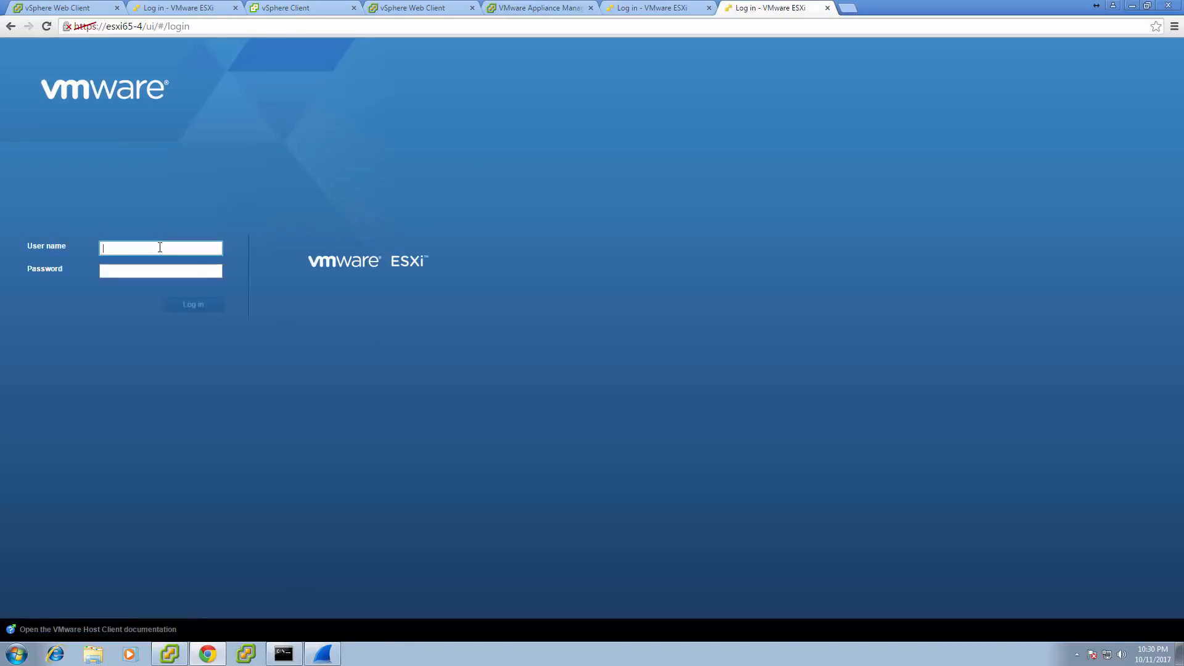
{"action": "type", "text": "root"}
{"action": "key", "text": "Tab"}
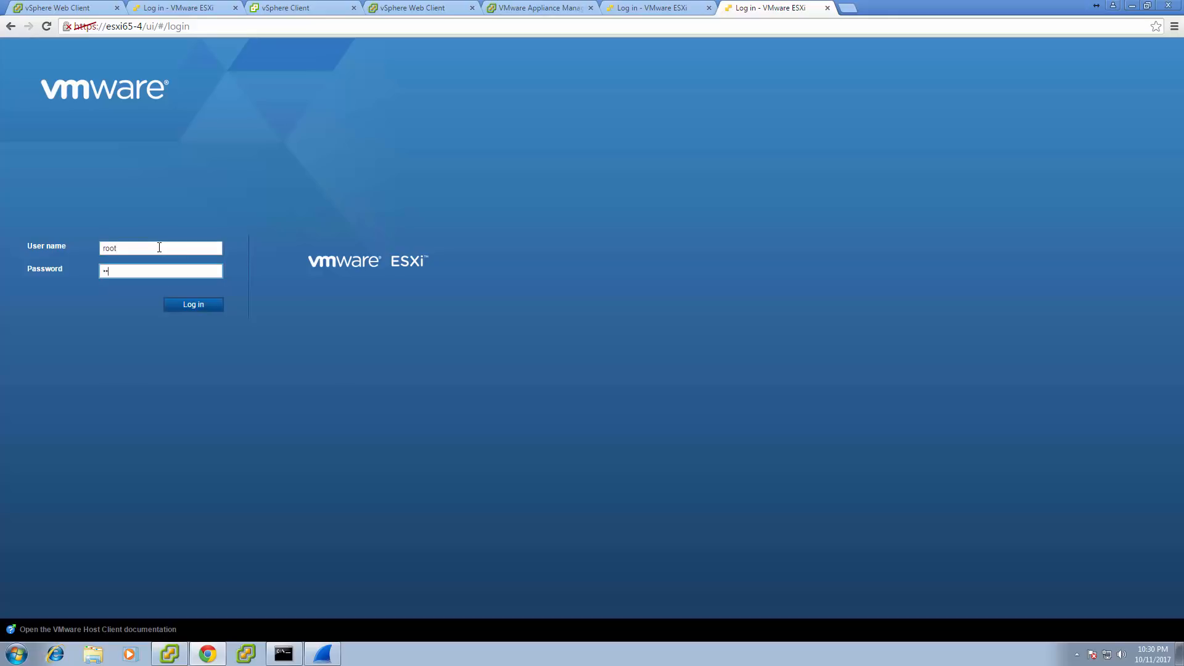
{"action": "key", "text": "Return"}
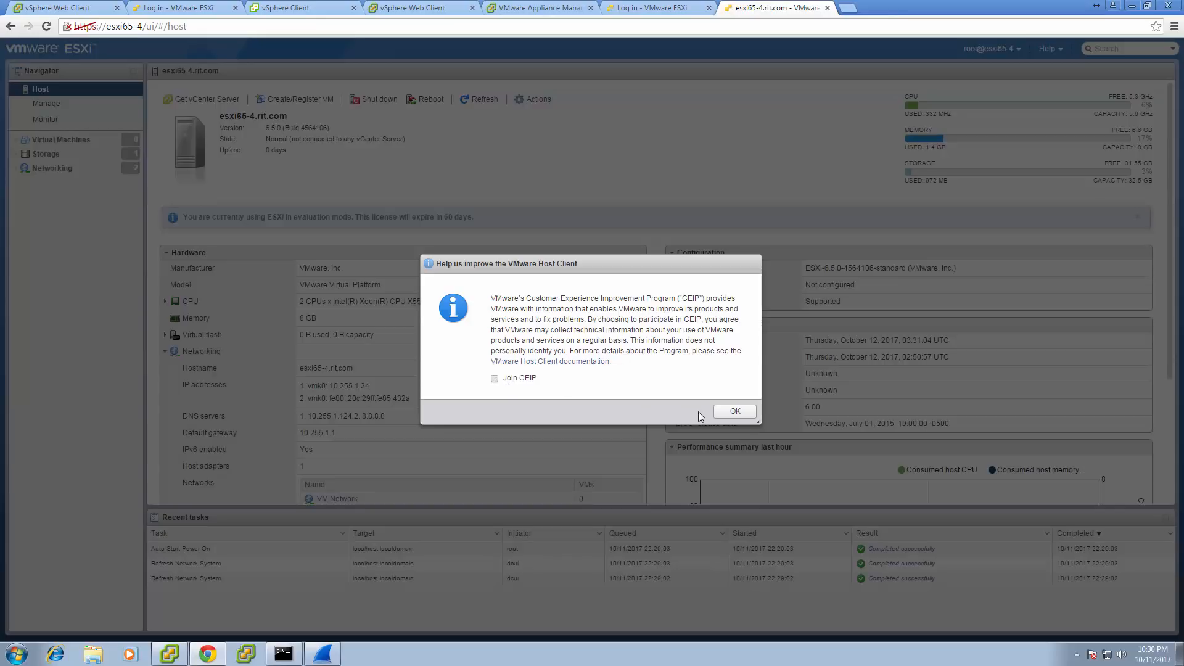
Dismiss the Help us improve prompt with Join CEIP left unchecked.
{"action": "left_click", "coordinate": [735, 412]}
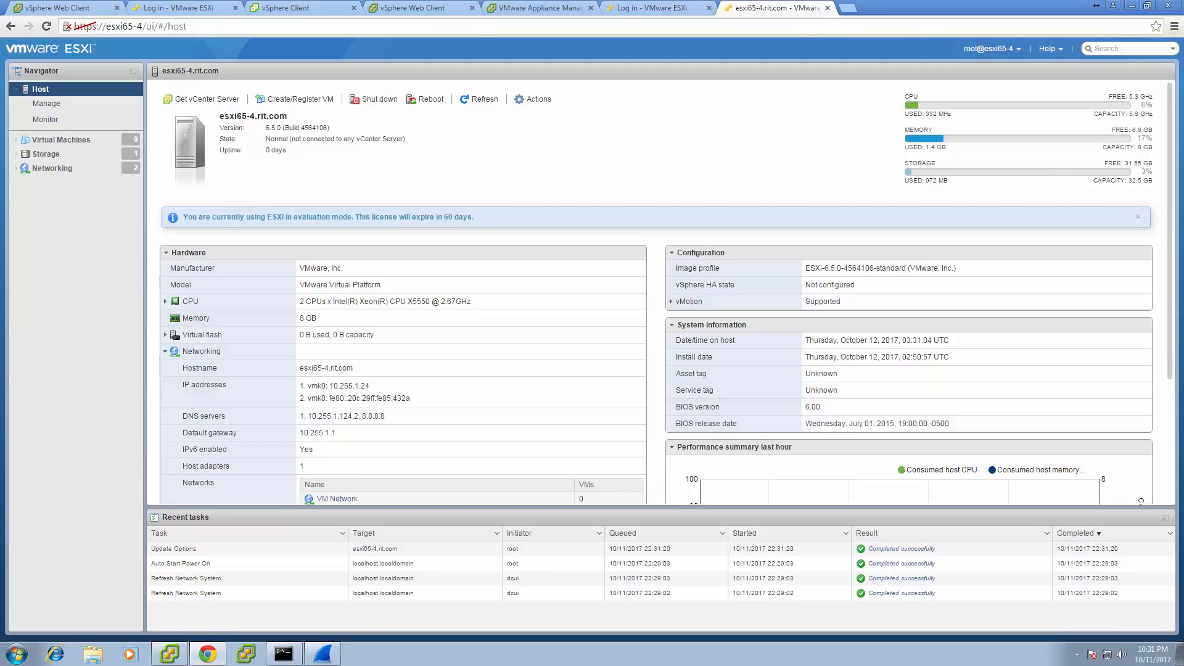
Review the host's Networking port groups, physical NICs and virtual switches.
{"action": "left_click", "coordinate": [46, 168]}
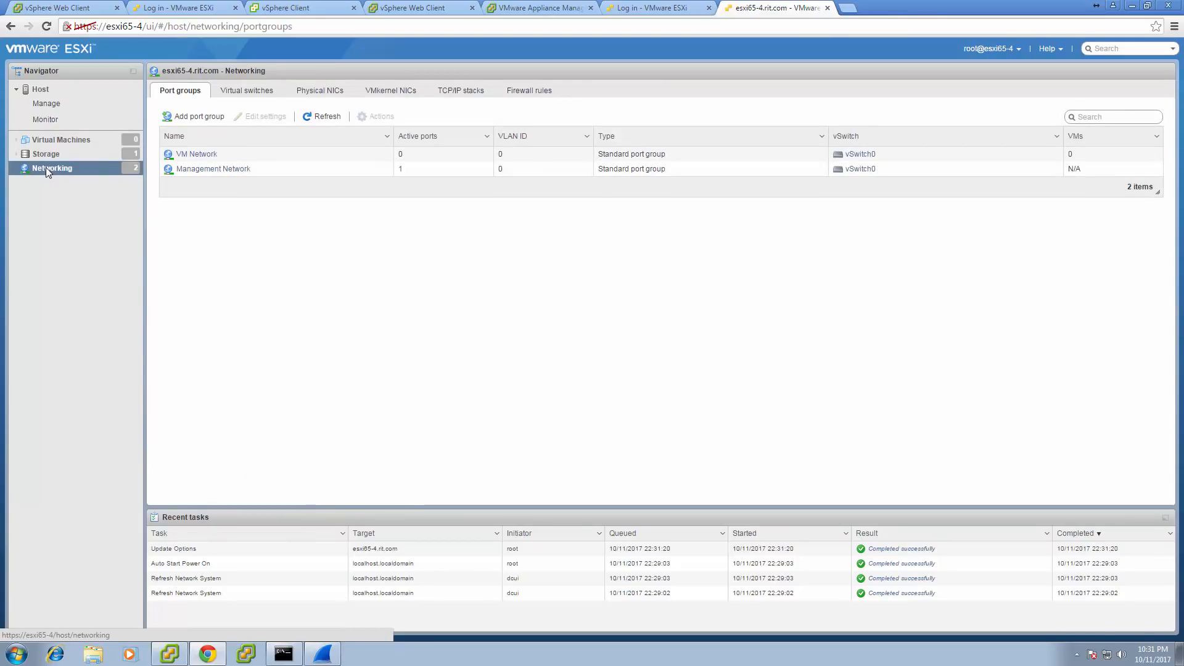
{"action": "left_click", "coordinate": [215, 169]}
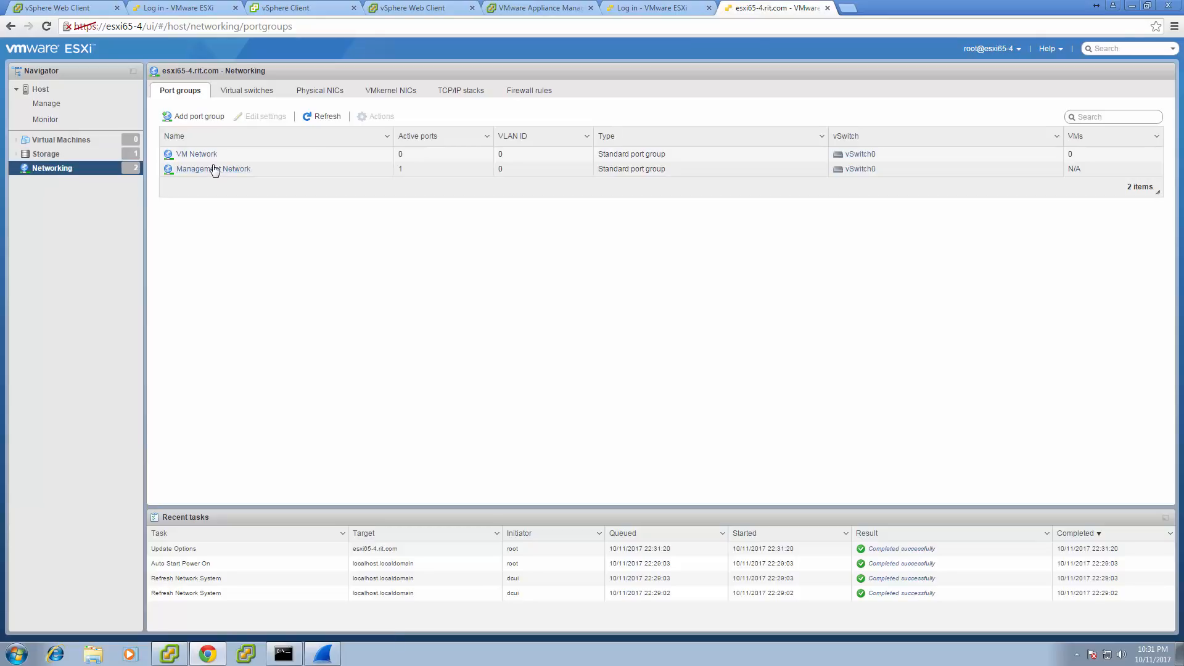
{"action": "left_click", "coordinate": [327, 94]}
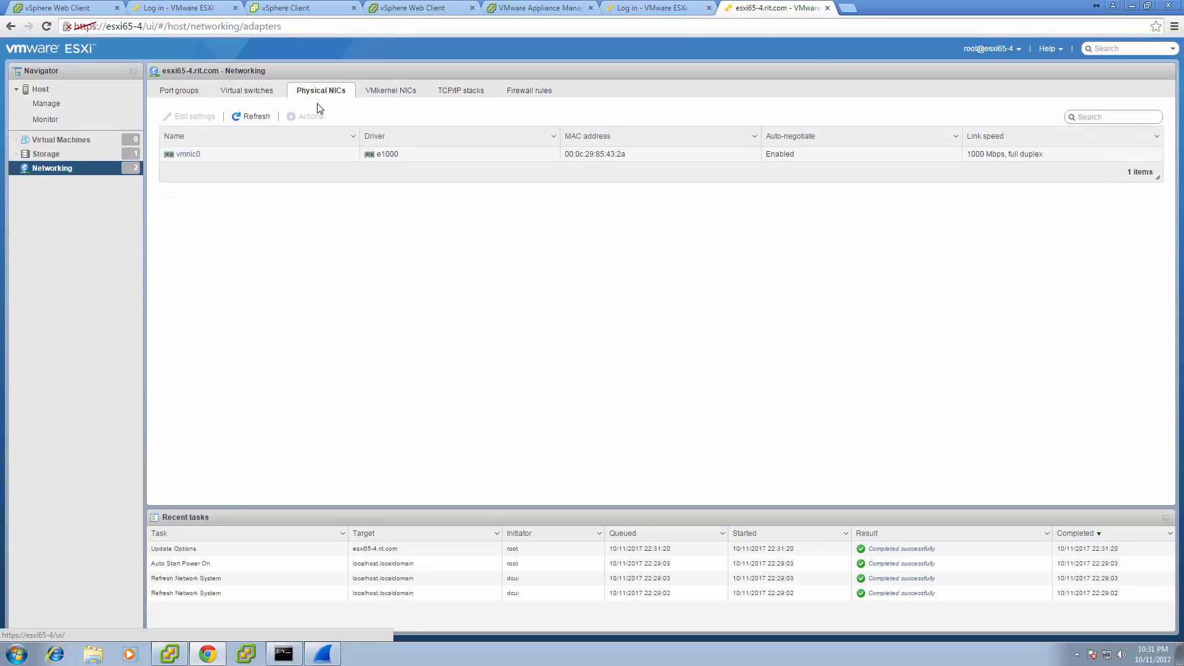
{"action": "left_click", "coordinate": [237, 94]}
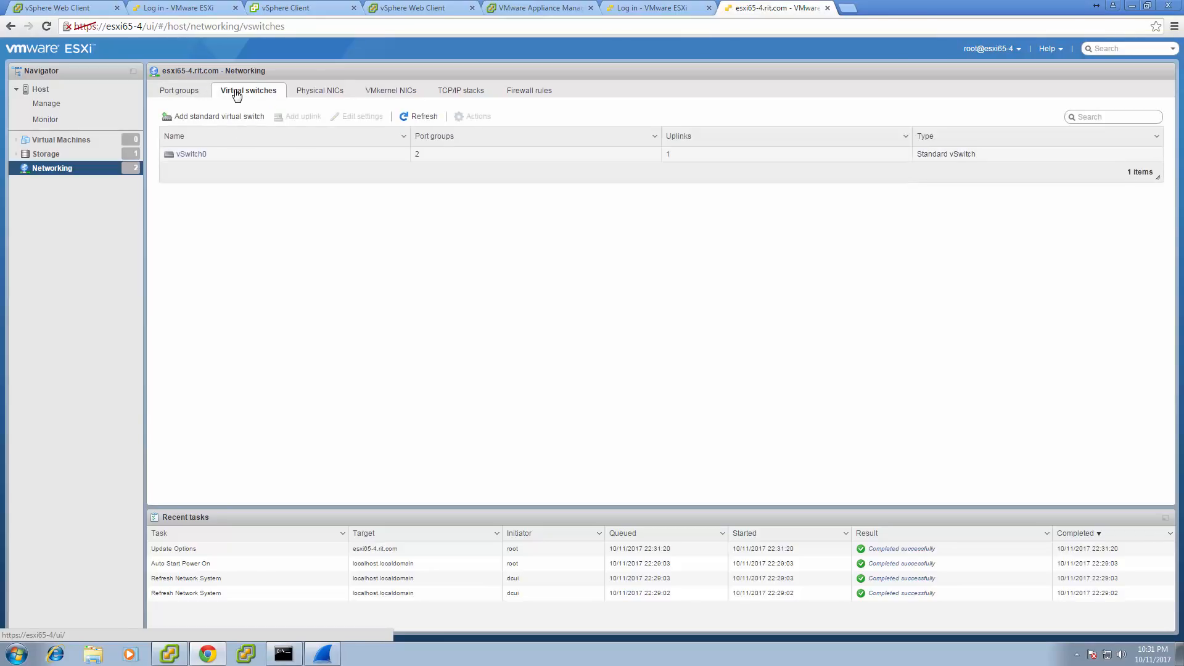
Inspect the VM Network and Management Network port groups, then the VMkernel NICs.
{"action": "left_click", "coordinate": [184, 96]}
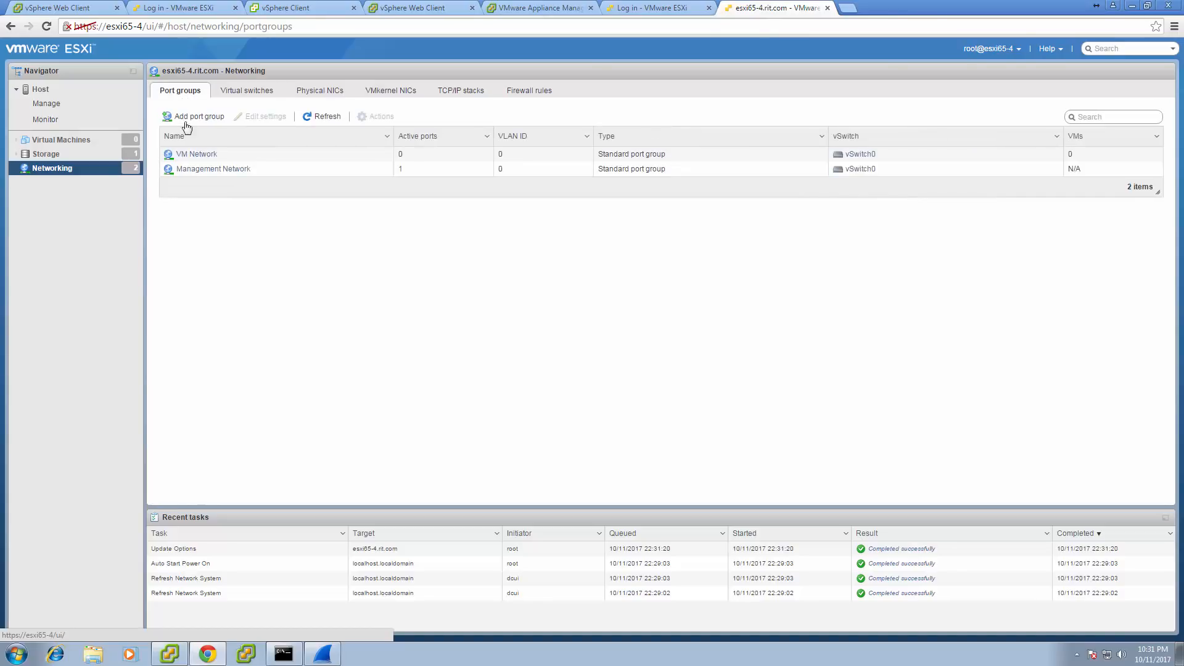
{"action": "left_click", "coordinate": [191, 154]}
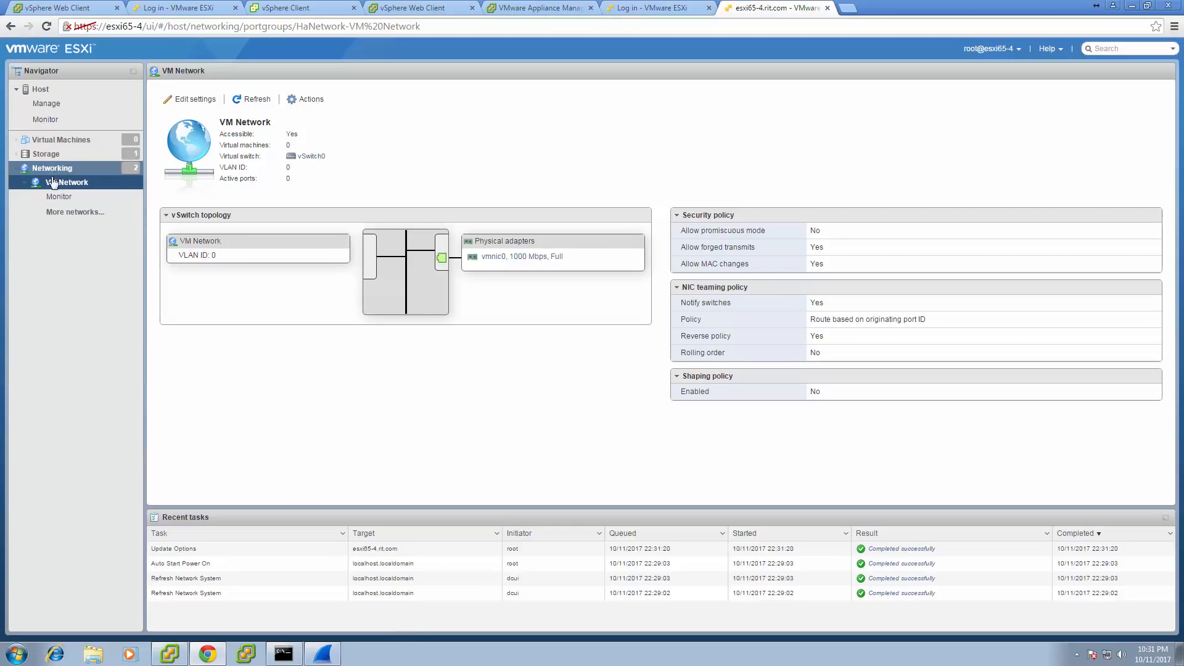
{"action": "left_click", "coordinate": [59, 213]}
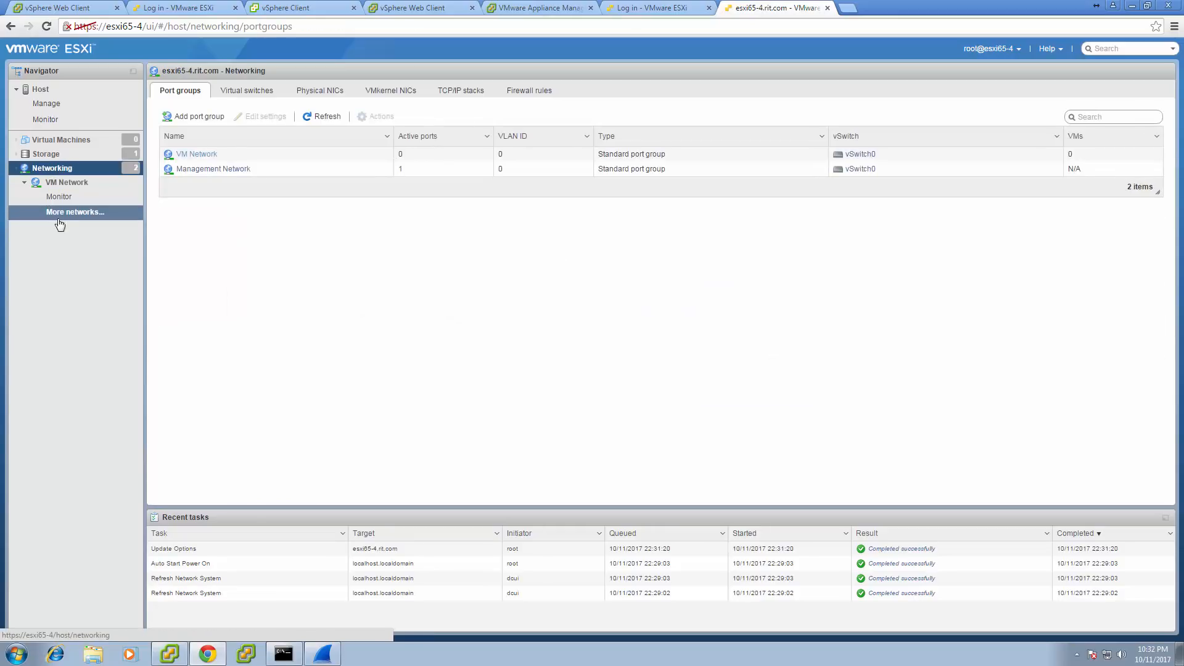
{"action": "left_click", "coordinate": [211, 176]}
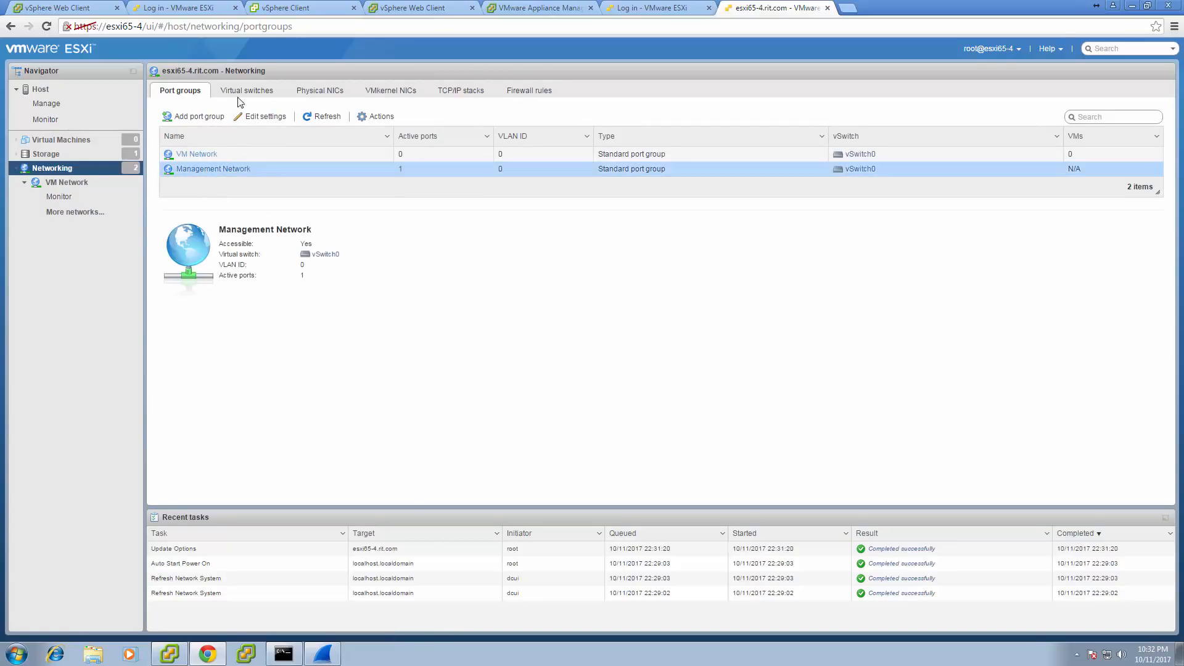
{"action": "left_click", "coordinate": [393, 93]}
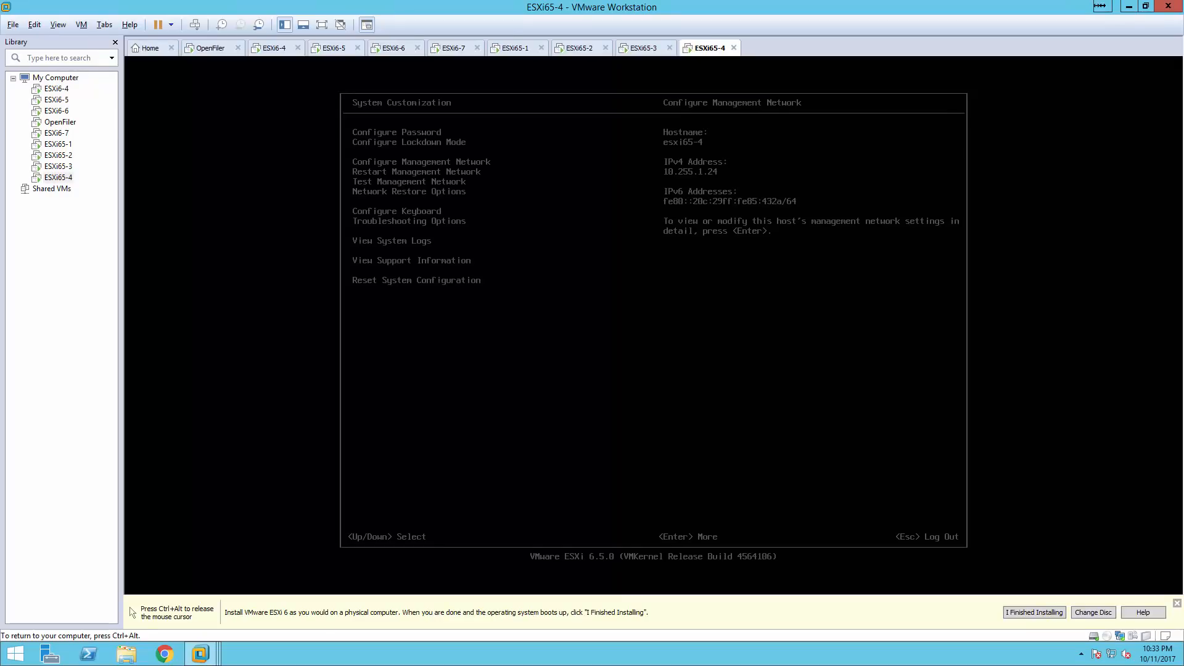
Shut down the ESXi65-4 host from its console after authenticating as root, then release input.
{"action": "key", "text": "Escape"}
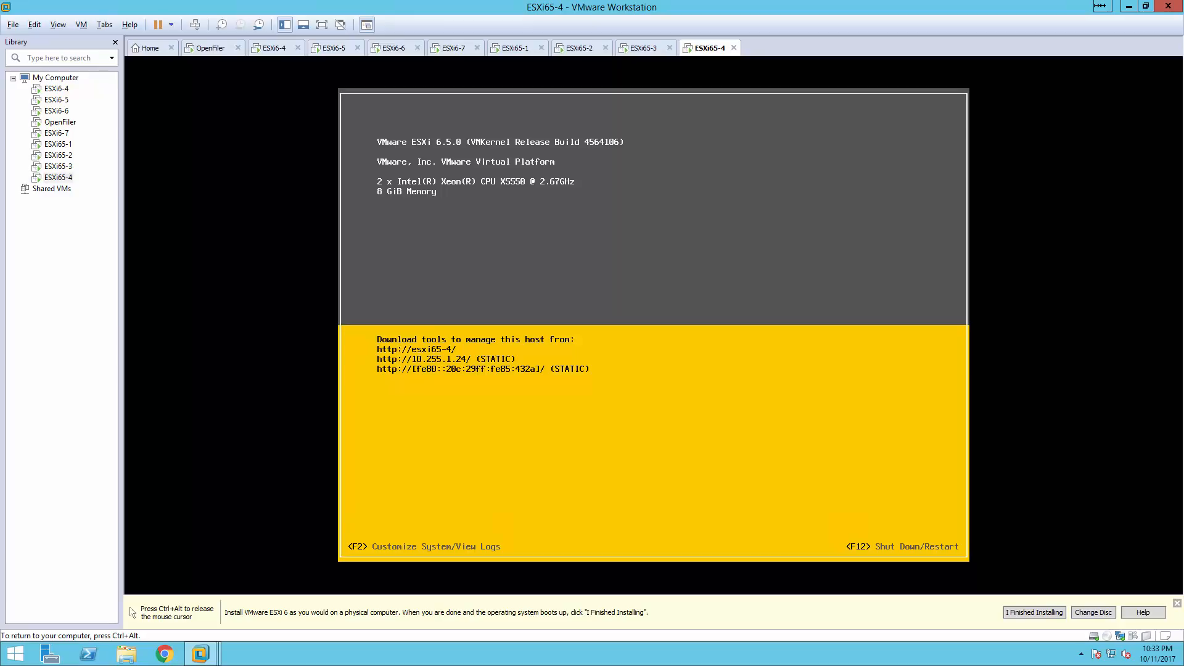
{"action": "key", "text": "F2"}
{"action": "key", "text": "Tab"}
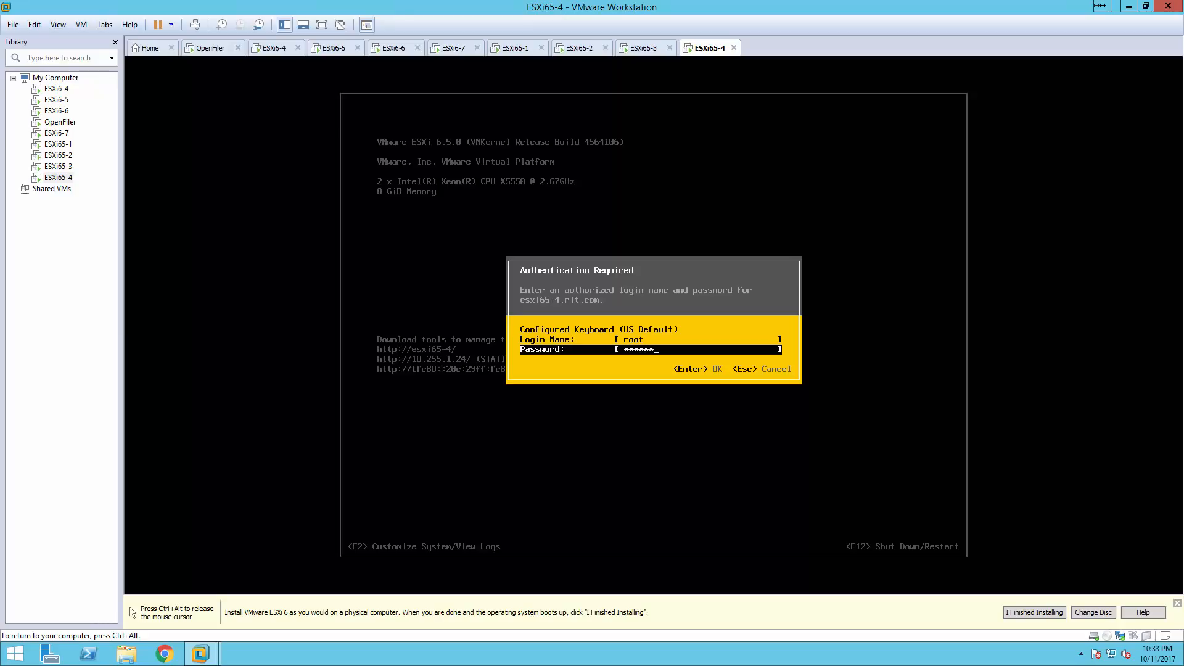
{"action": "key", "text": "Return"}
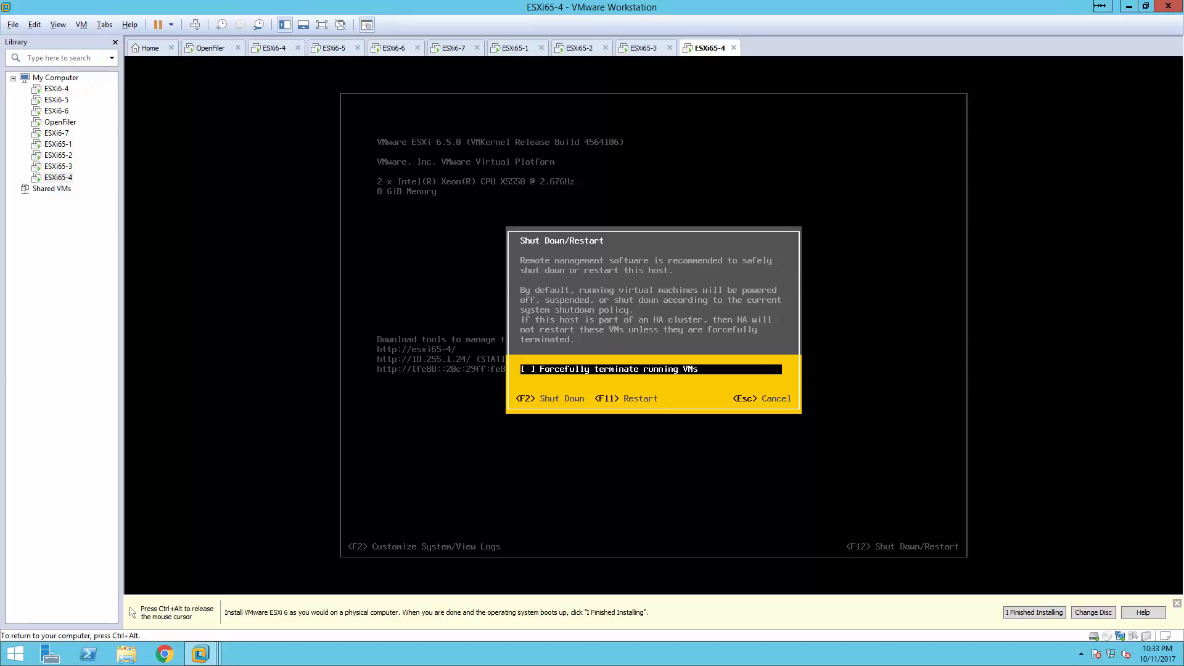
{"action": "key", "text": "F2"}
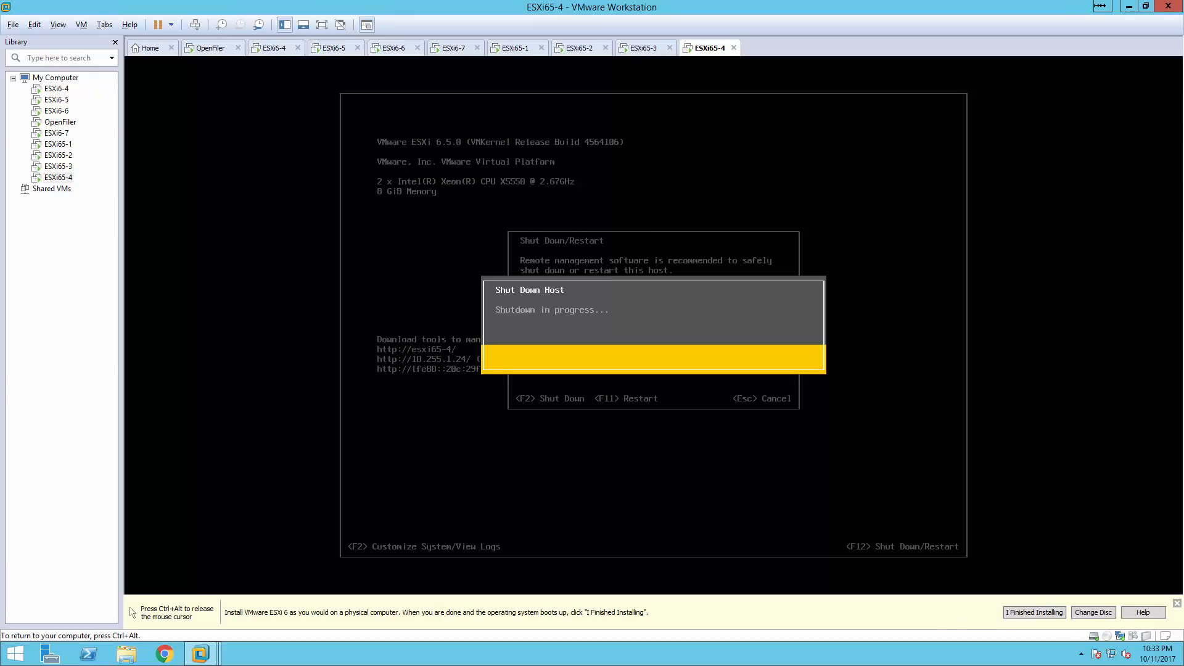
{"action": "key", "text": "ctrl+alt"}
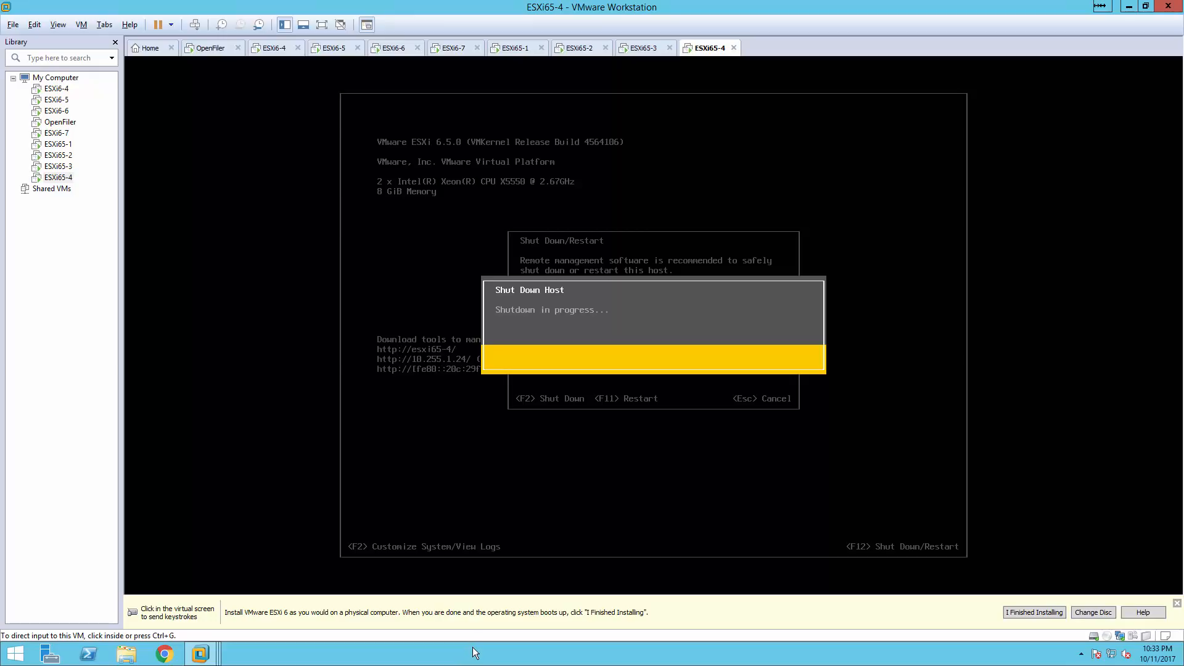
Confirm in Task Manager that ESXi65-4 has stopped running, then close Task Manager.
{"action": "right_click", "coordinate": [472, 645]}
{"action": "left_click", "coordinate": [492, 606]}
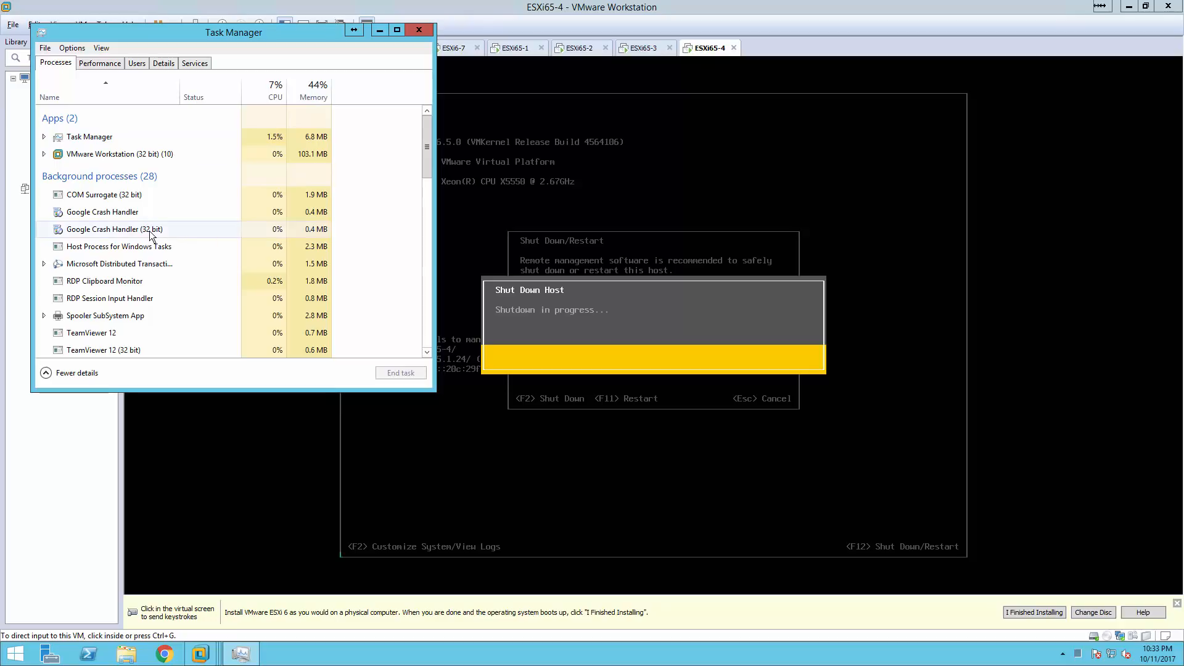
{"action": "left_click", "coordinate": [43, 154]}
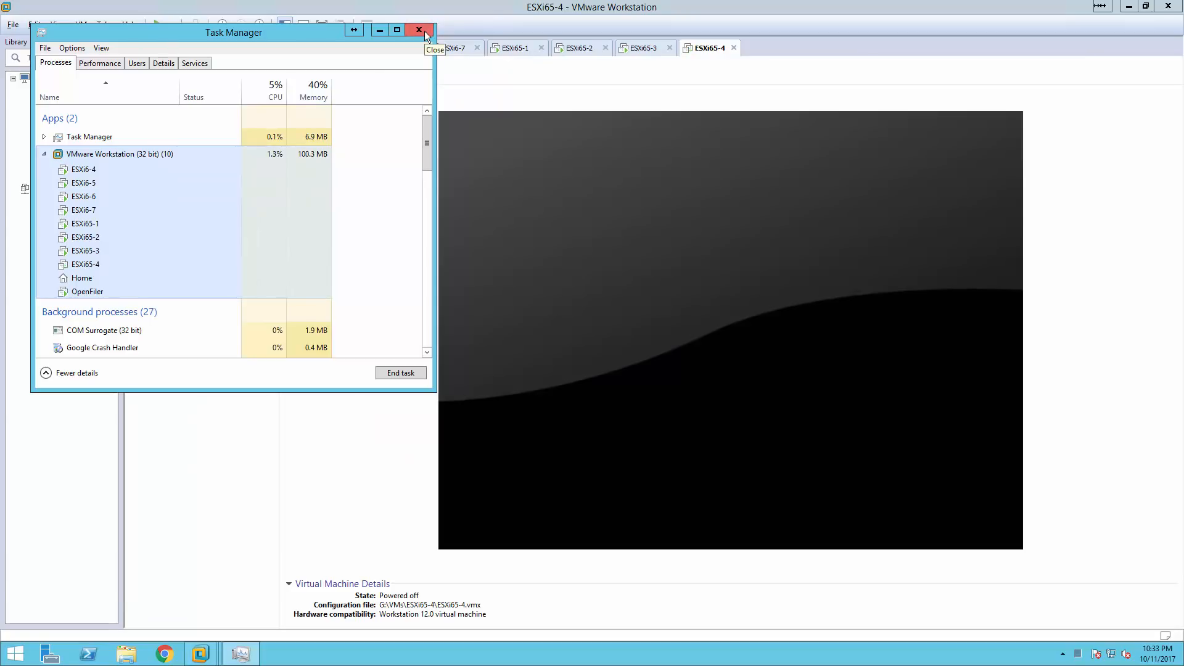
{"action": "left_click", "coordinate": [423, 31]}
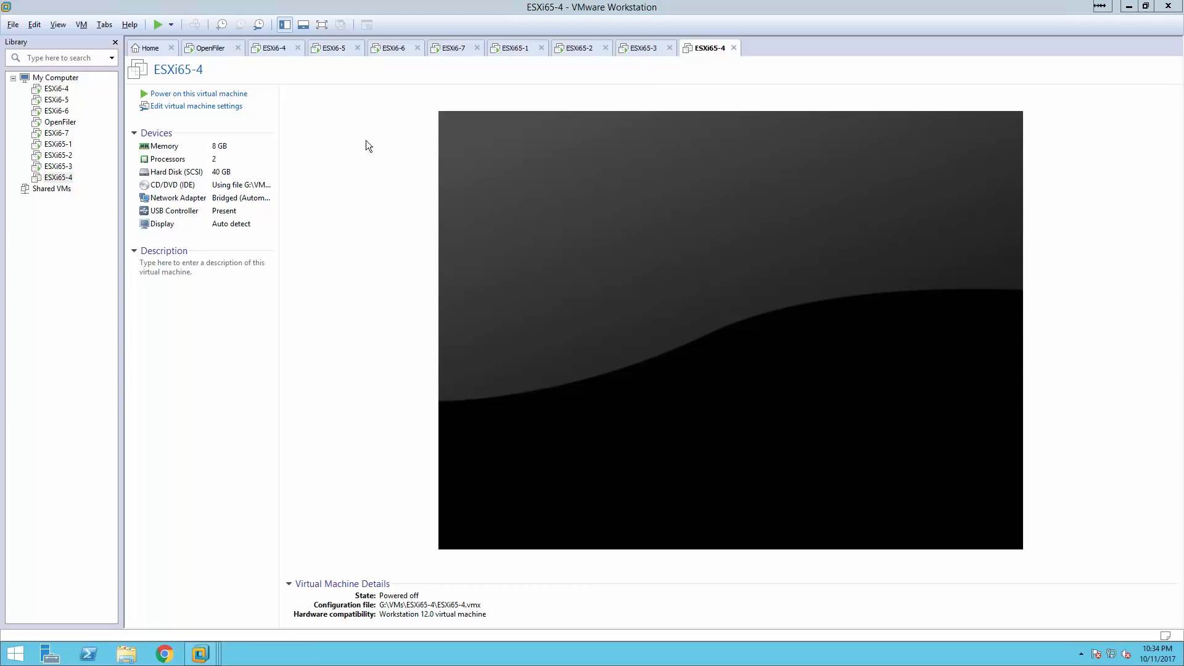
In ESXi65-4's settings, add a network adapter on custom network VMnet1 (Host-only).
{"action": "left_click", "coordinate": [196, 107]}
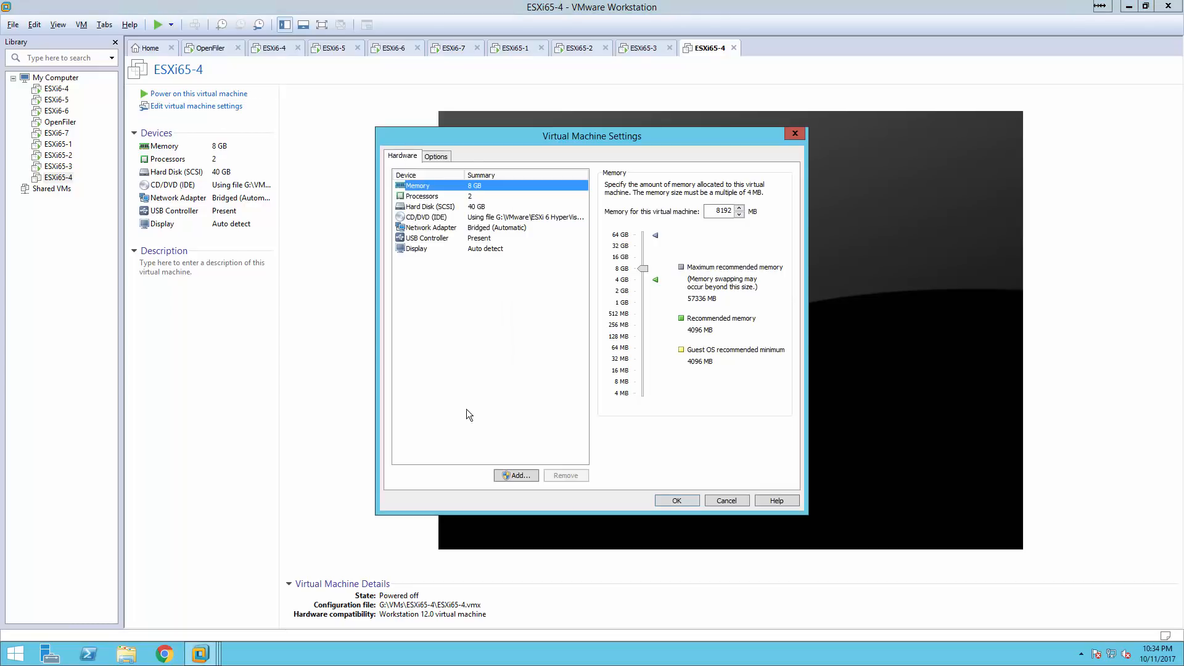
{"action": "left_click", "coordinate": [516, 475]}
{"action": "left_click", "coordinate": [518, 313]}
{"action": "left_click", "coordinate": [637, 427]}
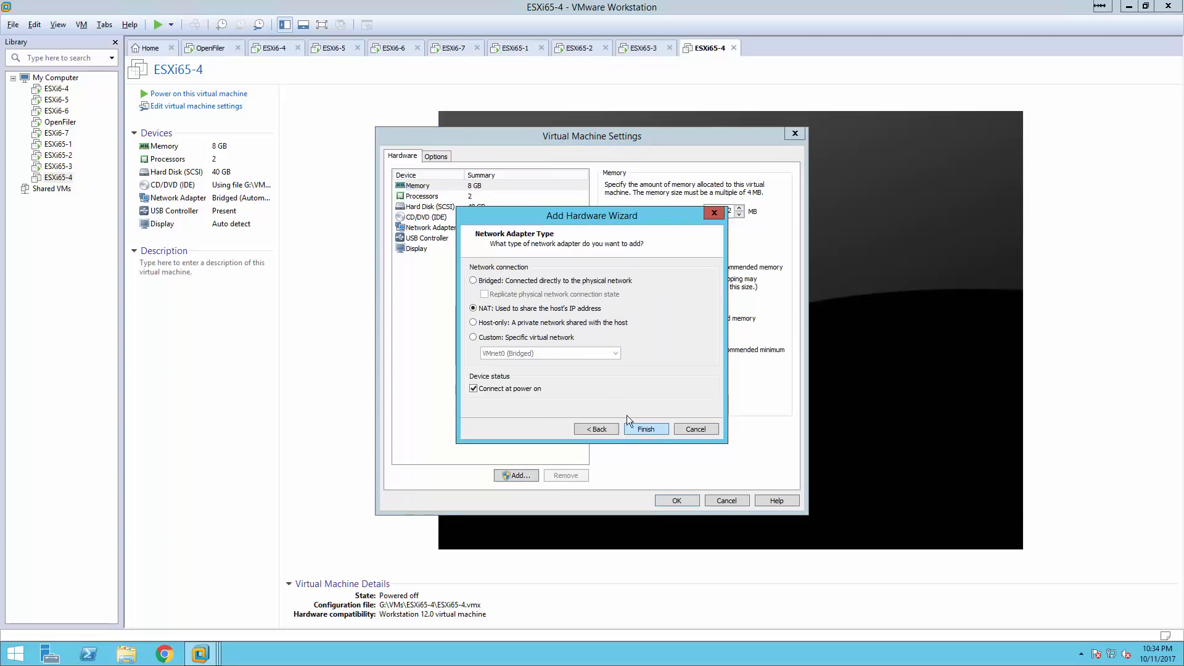
{"action": "left_click", "coordinate": [522, 339]}
{"action": "left_click", "coordinate": [530, 353]}
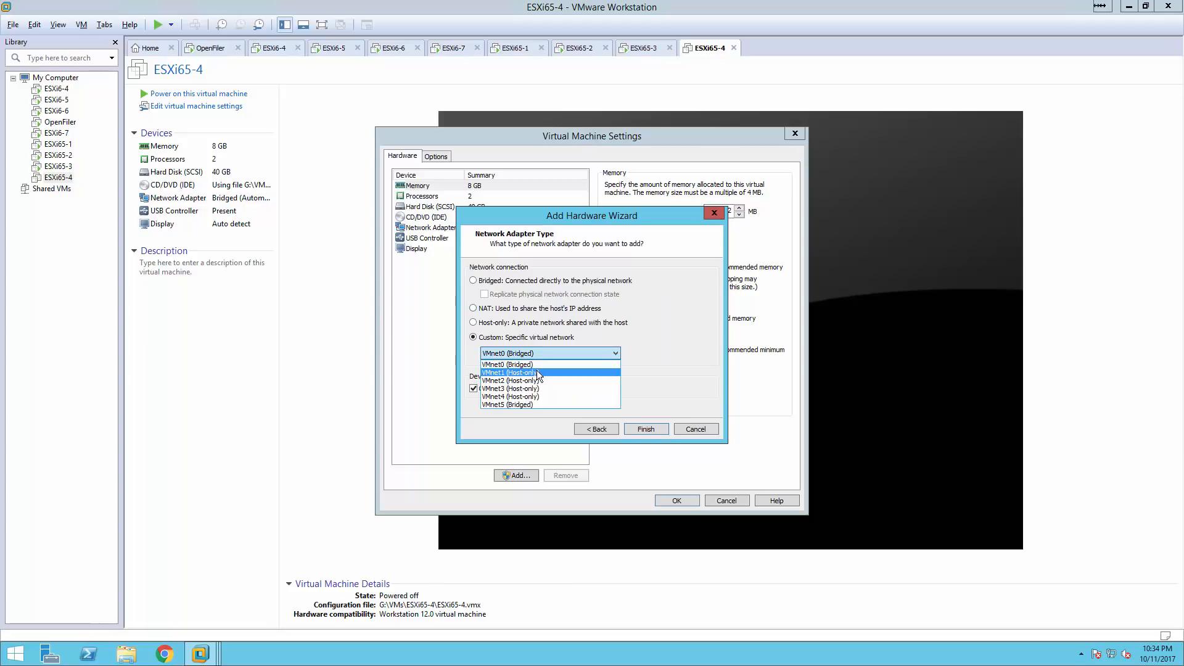
{"action": "left_click", "coordinate": [537, 373]}
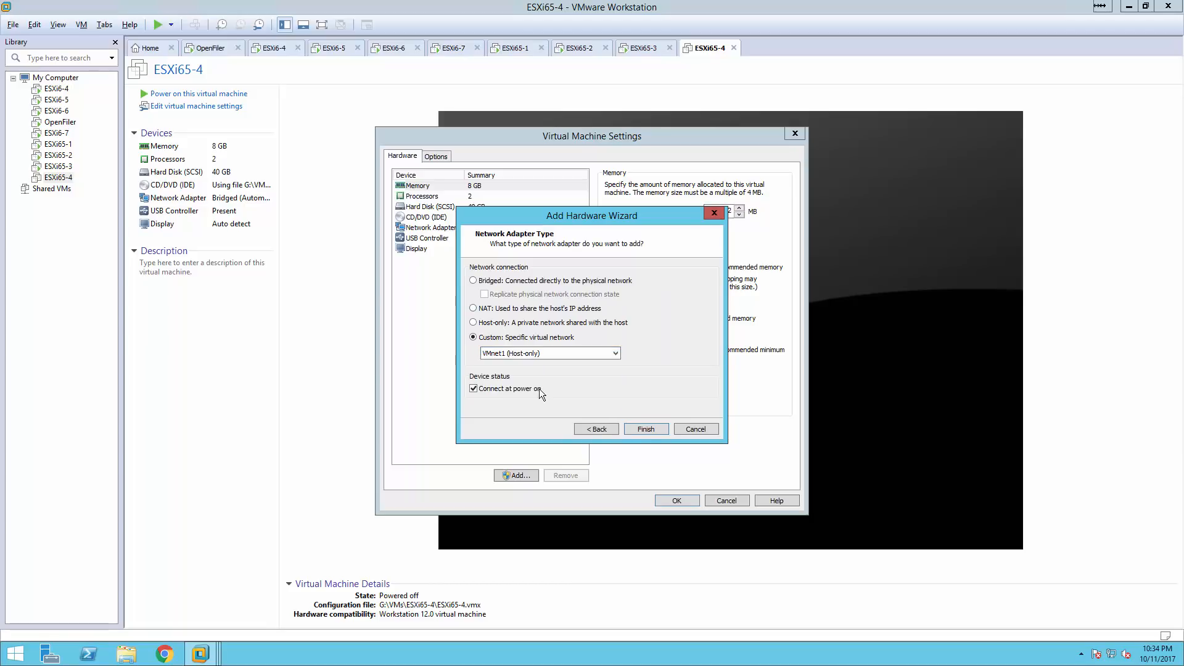
{"action": "left_click", "coordinate": [637, 427]}
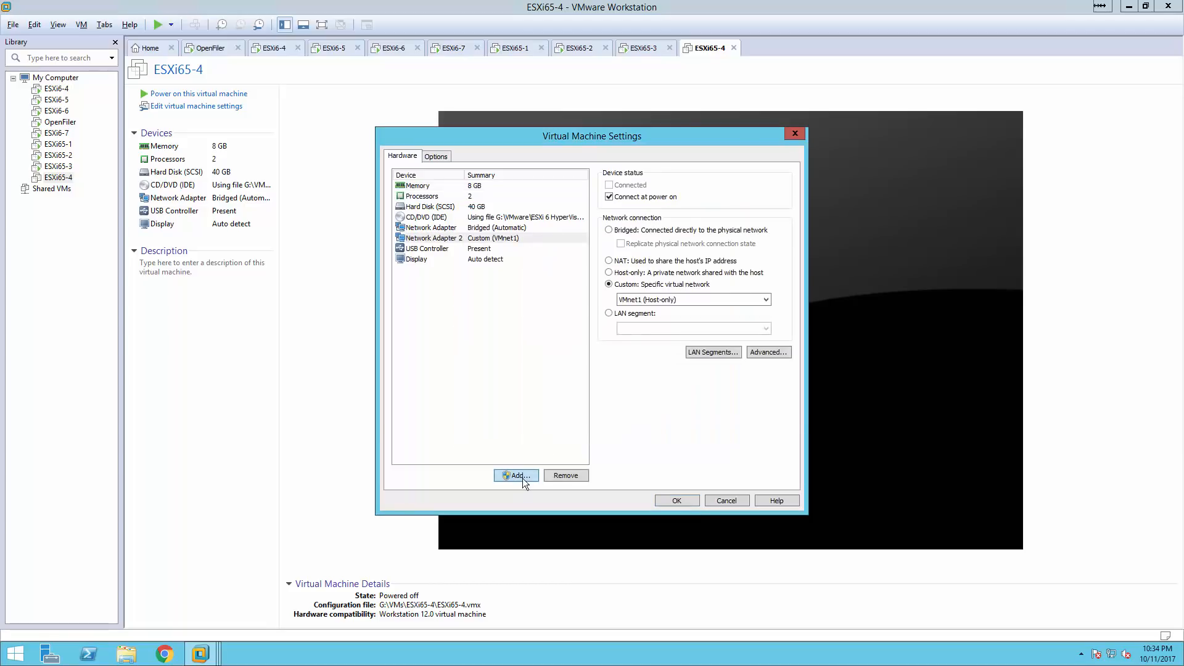
Add a second network adapter on VMnet2 (Host-only) and review the new adapters.
{"action": "left_click", "coordinate": [523, 479]}
{"action": "left_click", "coordinate": [523, 312]}
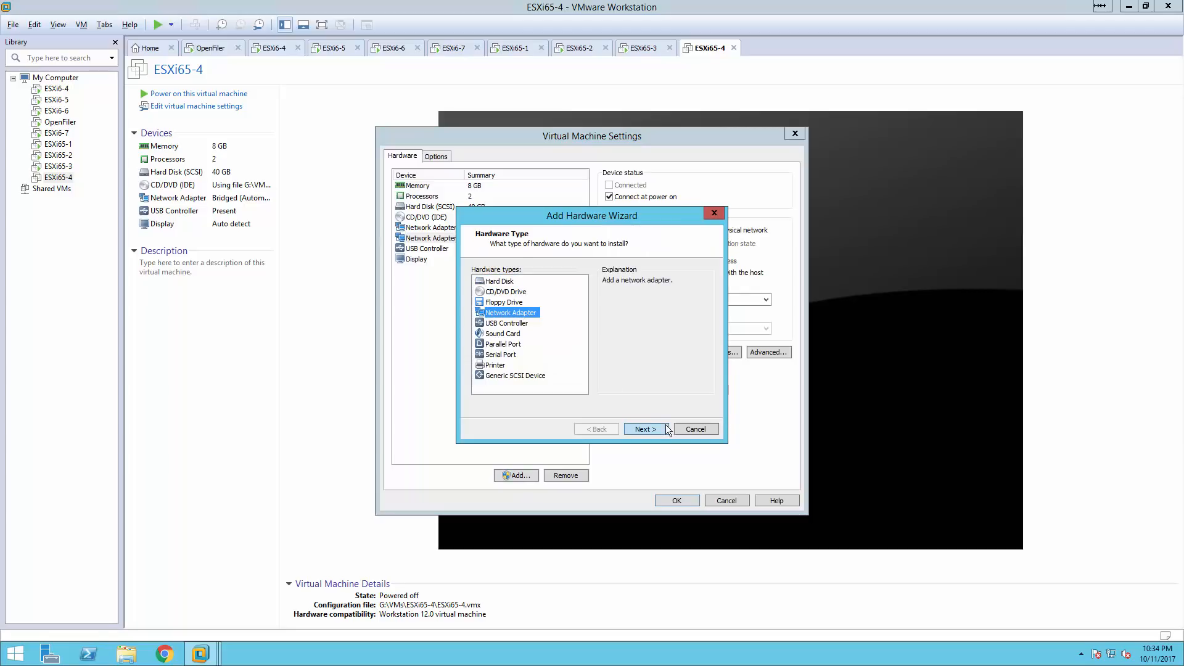
{"action": "left_click", "coordinate": [663, 428]}
{"action": "left_click", "coordinate": [526, 337]}
{"action": "left_click", "coordinate": [548, 353]}
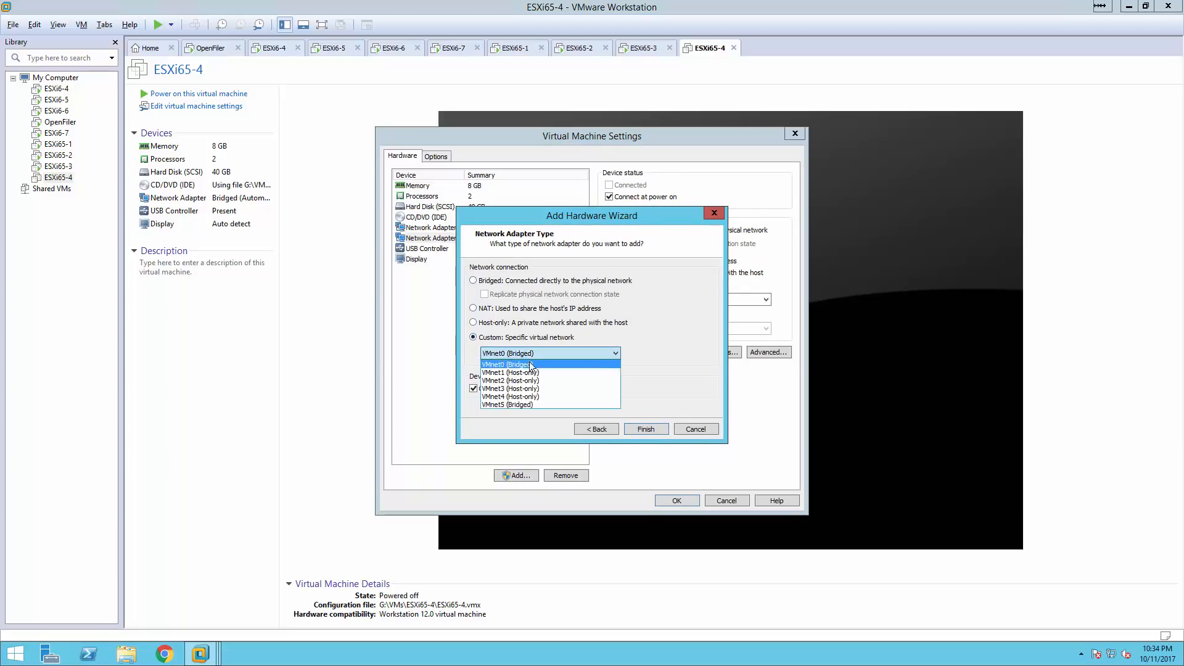
{"action": "left_click", "coordinate": [535, 379]}
{"action": "left_click", "coordinate": [641, 429]}
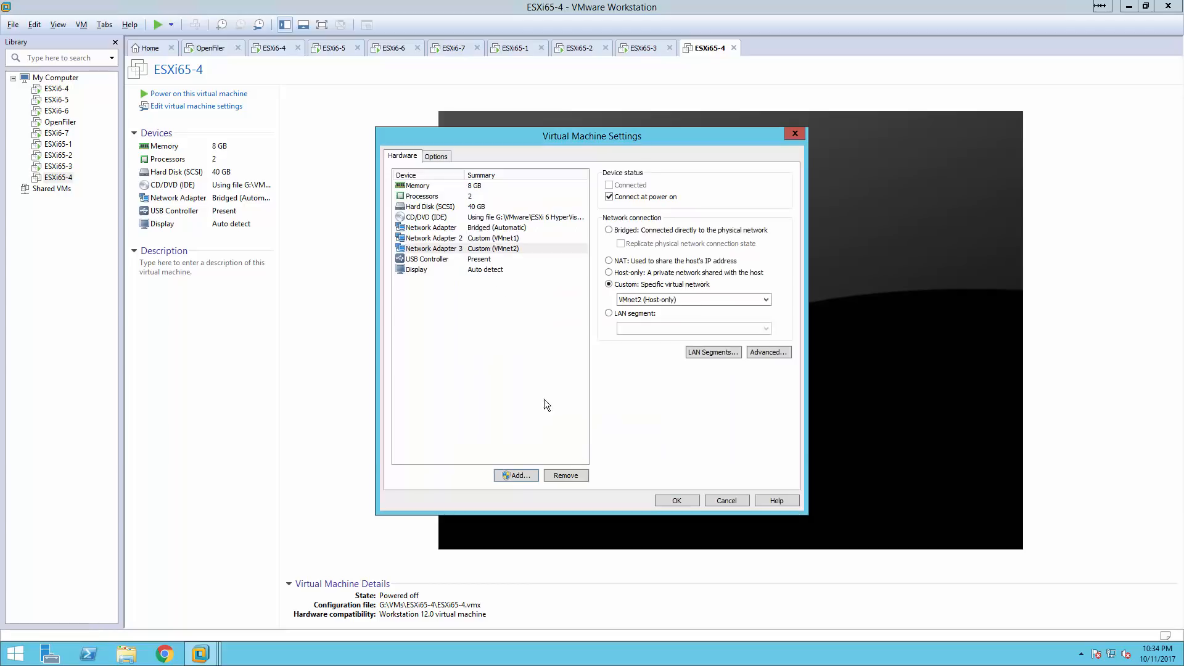
{"action": "left_click", "coordinate": [502, 241]}
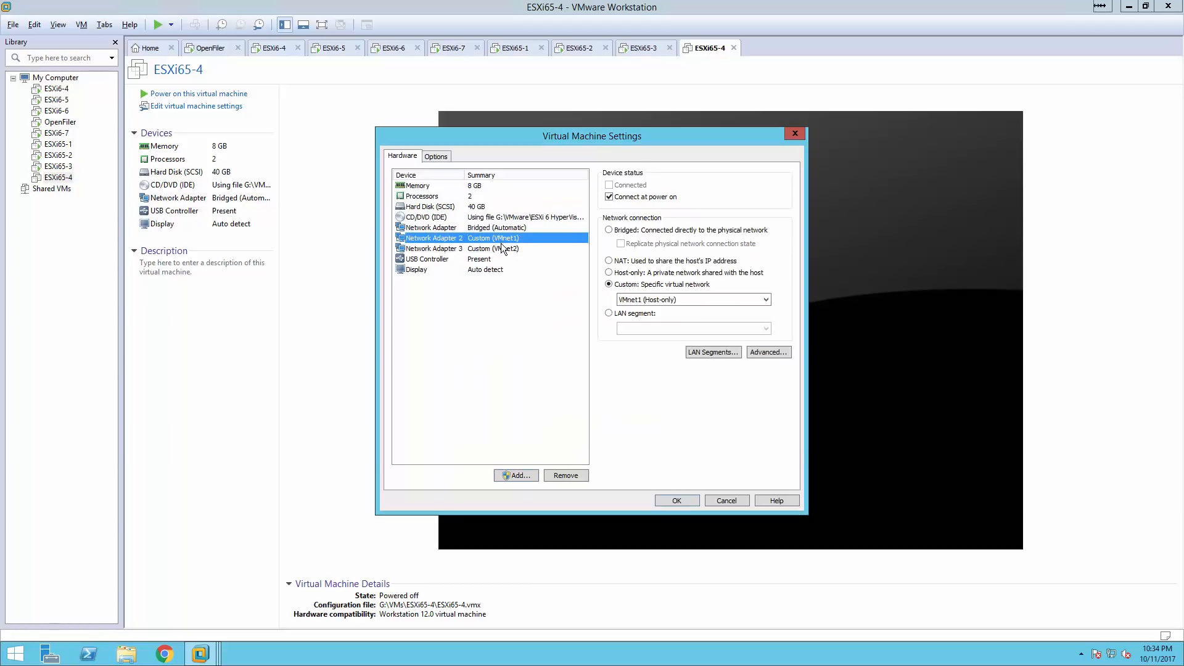
{"action": "left_click", "coordinate": [500, 248]}
Add a third network adapter on custom network VMnet3 (Host-only).
{"action": "left_click", "coordinate": [510, 475]}
{"action": "left_click", "coordinate": [517, 313]}
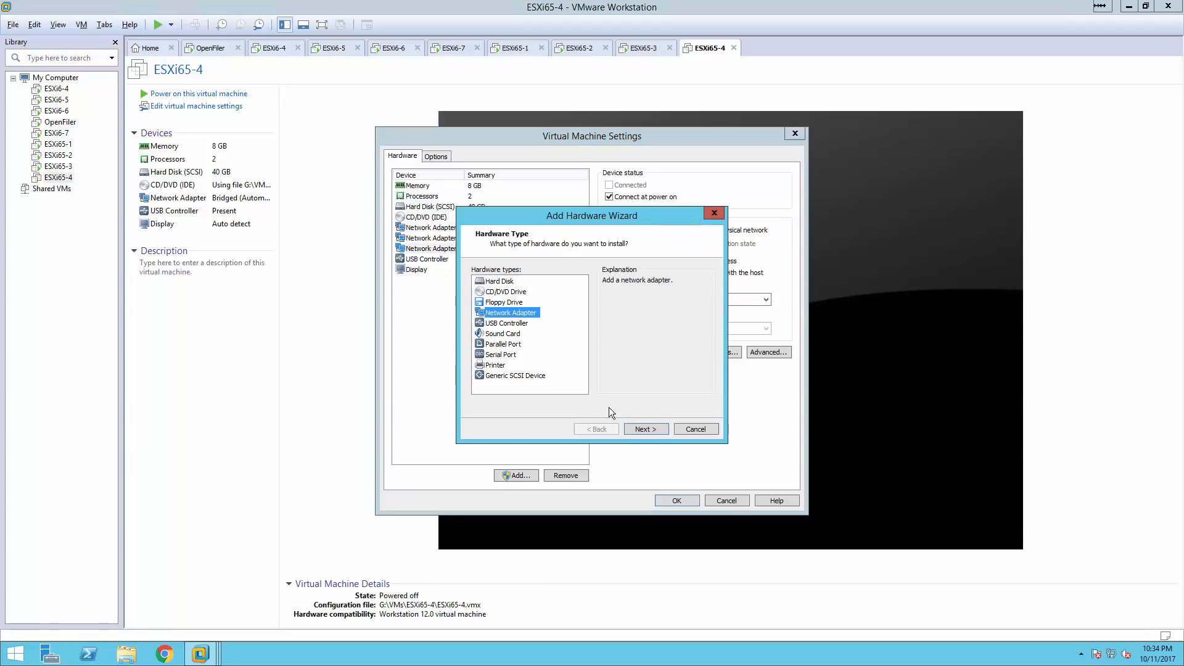
{"action": "left_click", "coordinate": [646, 429]}
{"action": "left_click", "coordinate": [518, 337]}
{"action": "left_click", "coordinate": [534, 351]}
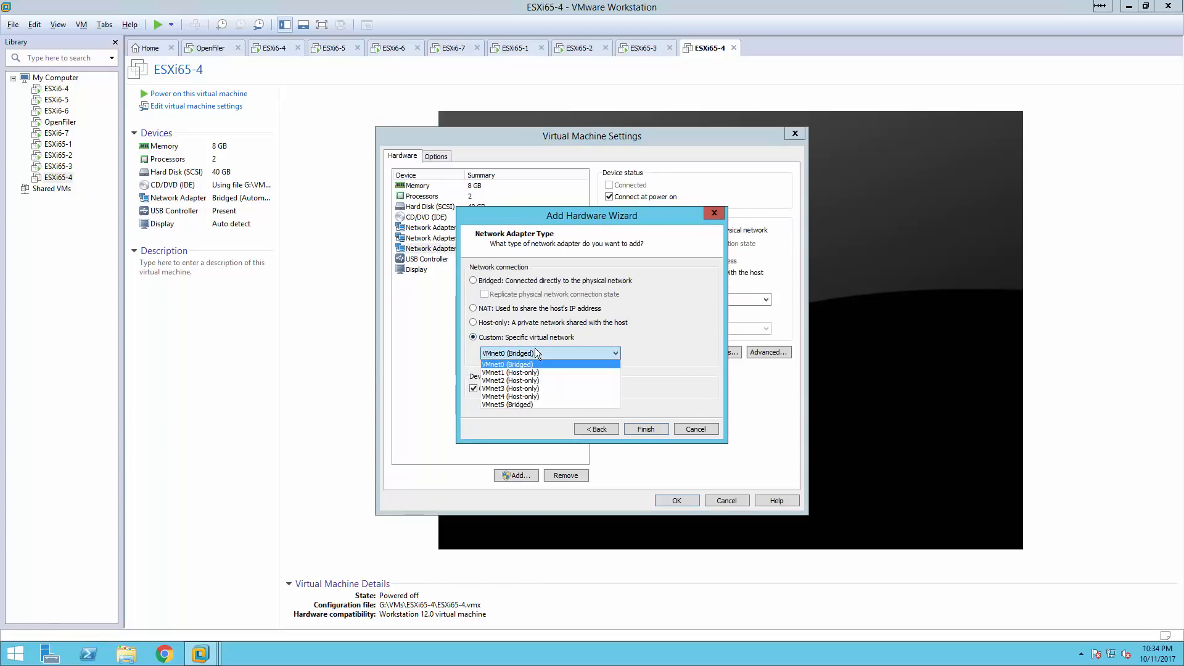
{"action": "left_click", "coordinate": [546, 387]}
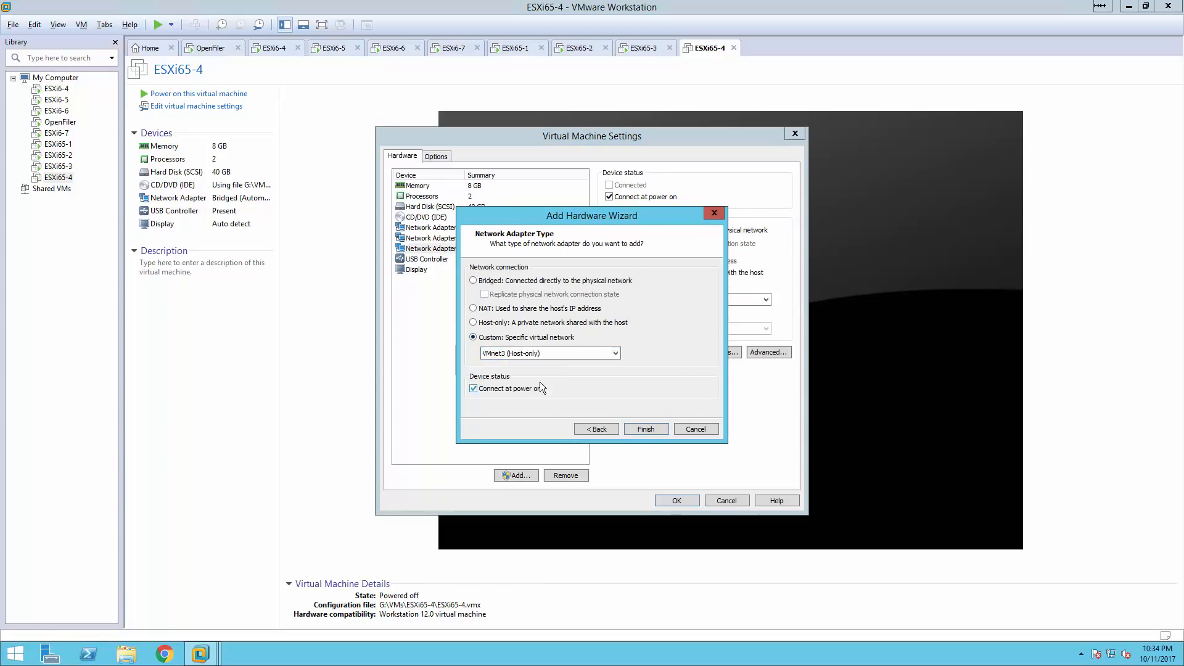
{"action": "left_click", "coordinate": [645, 427]}
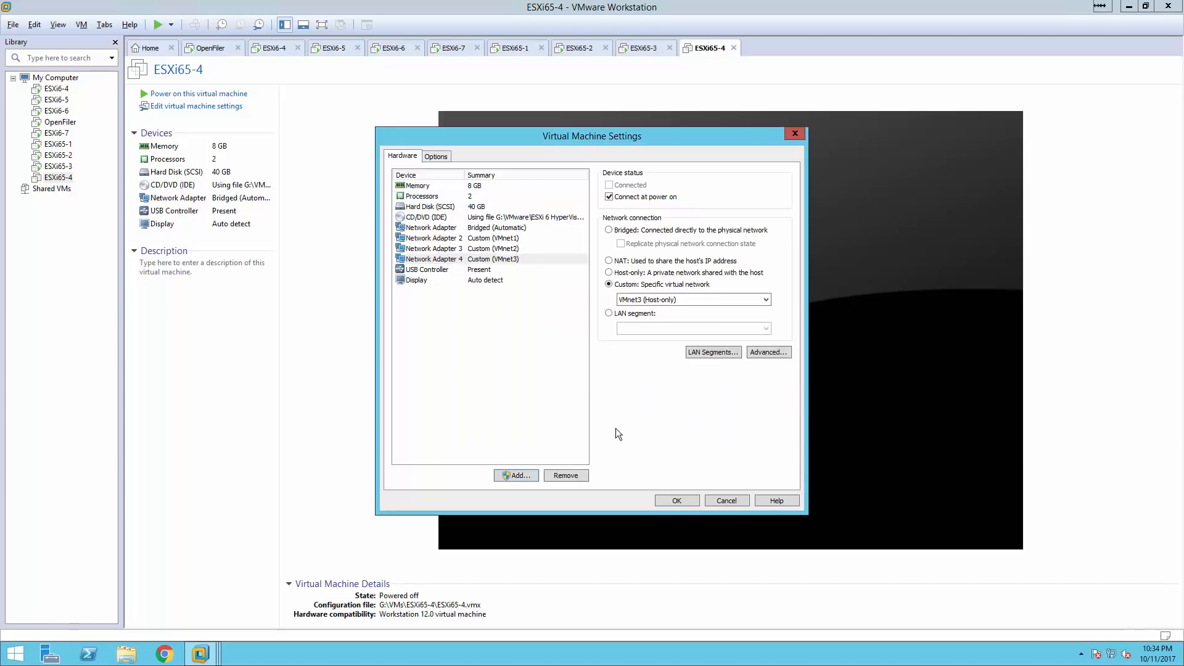
Add a fourth network adapter on VMnet4 (Host-only) and save the settings.
{"action": "left_click", "coordinate": [516, 475]}
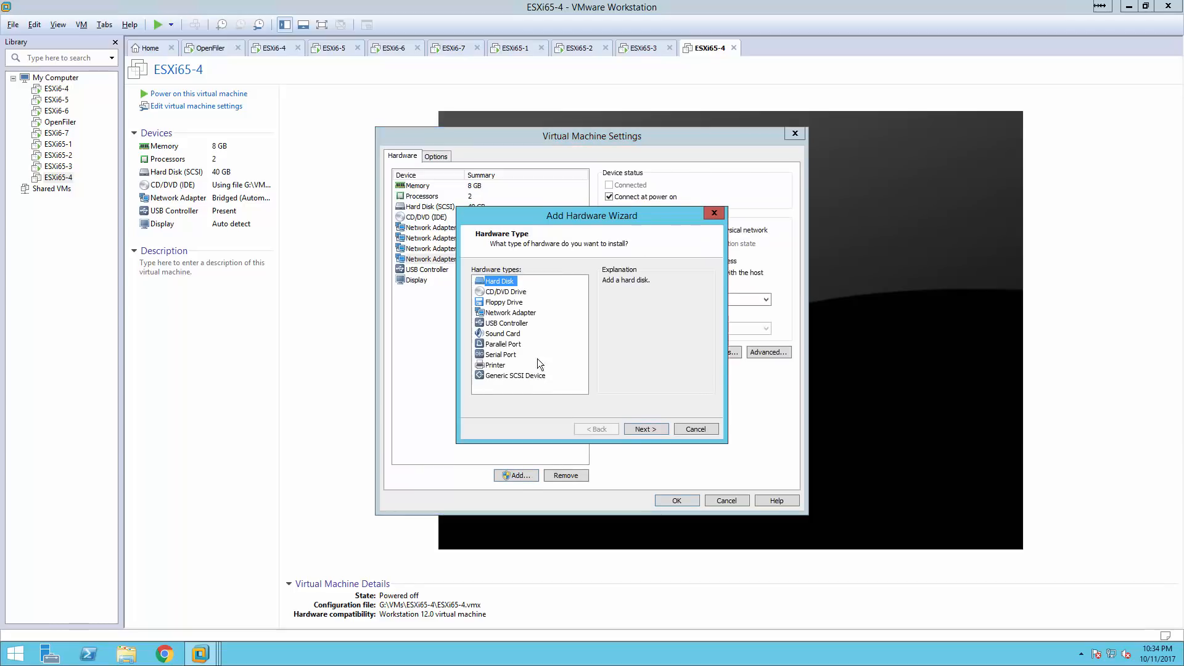
{"action": "left_click", "coordinate": [515, 314]}
{"action": "left_click", "coordinate": [652, 428]}
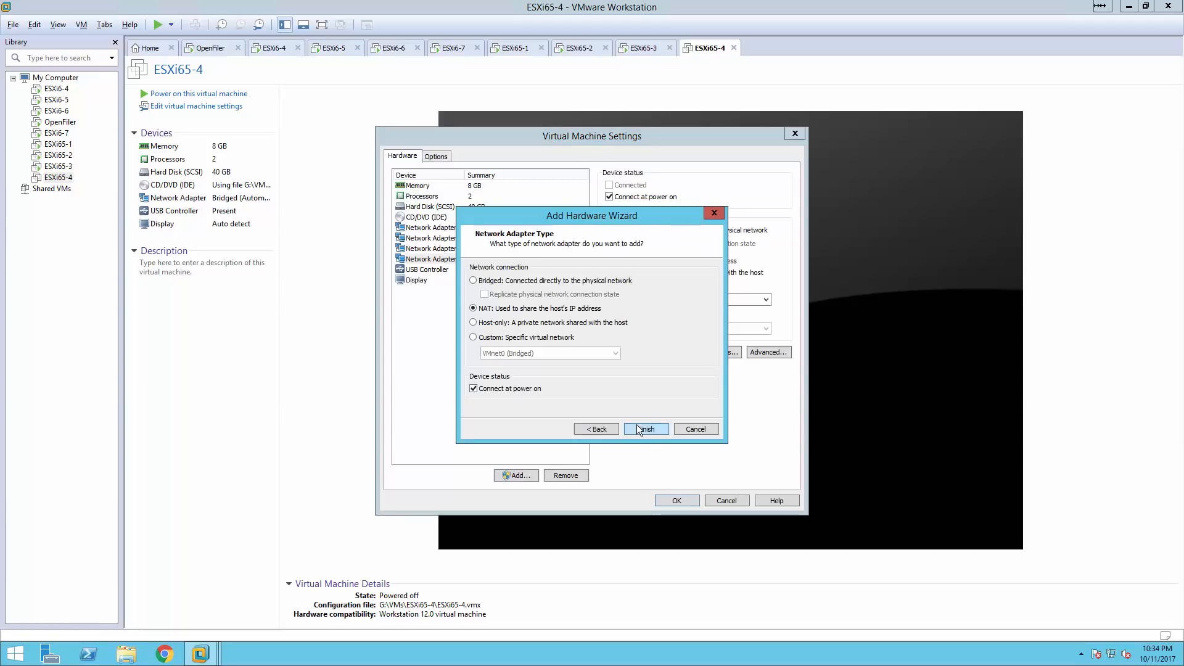
{"action": "left_click", "coordinate": [528, 339]}
{"action": "left_click", "coordinate": [526, 353]}
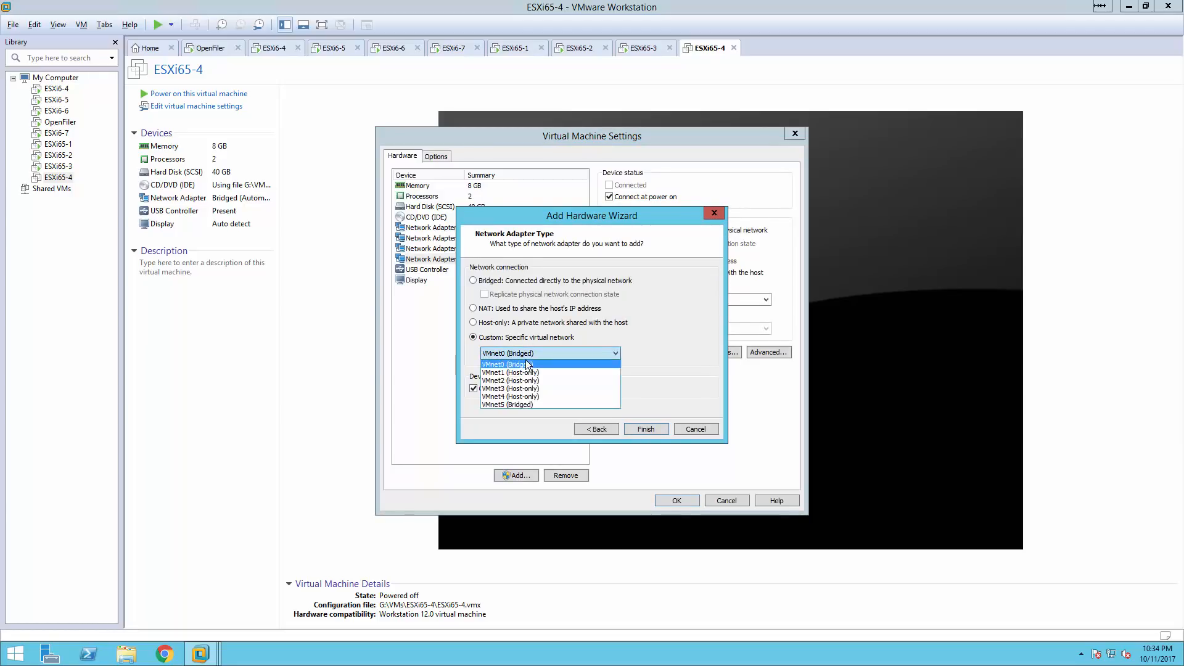
{"action": "left_click", "coordinate": [535, 397]}
{"action": "left_click", "coordinate": [641, 428]}
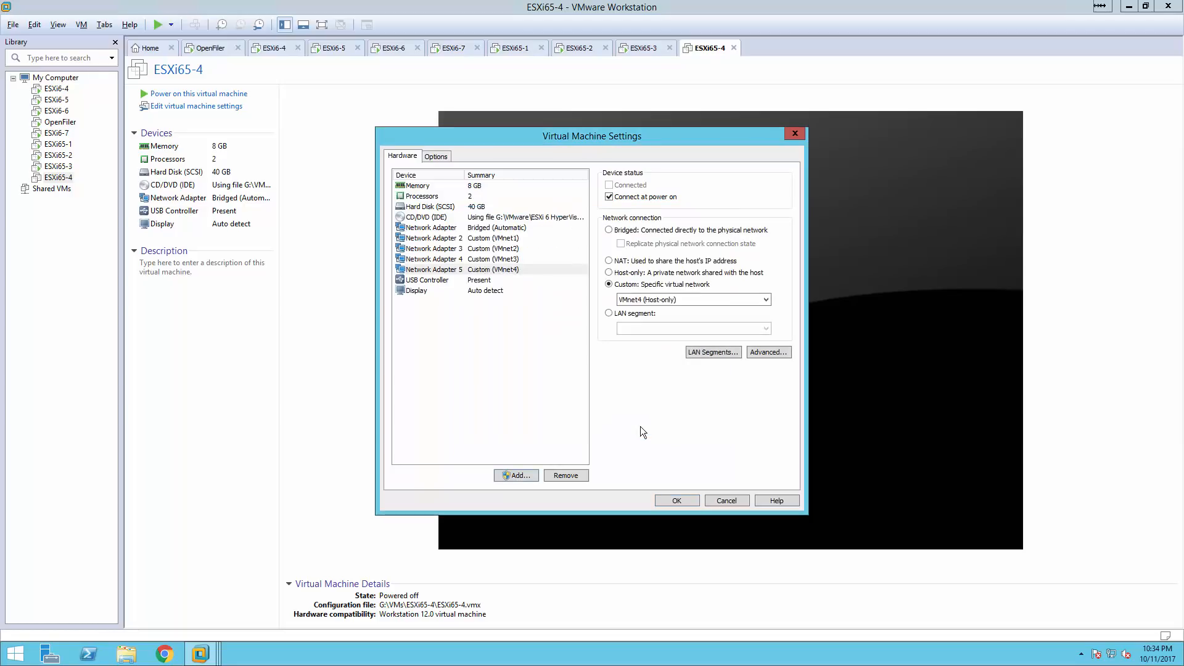
{"action": "left_click", "coordinate": [672, 496]}
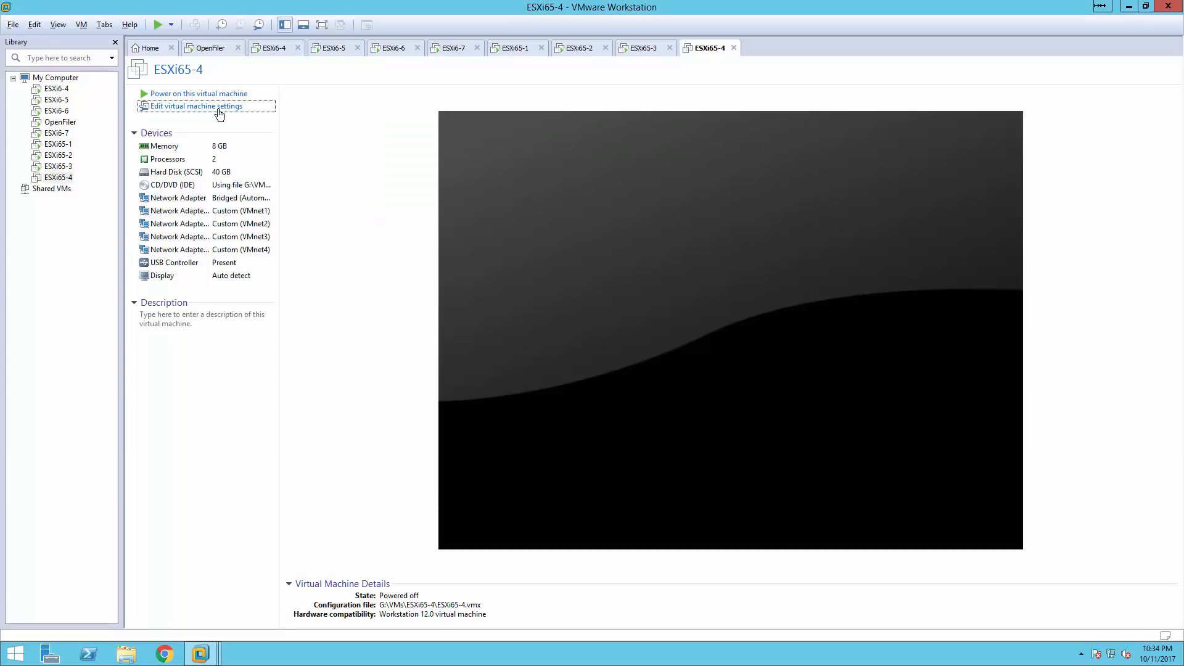
Power on ESXi65-4 and dismiss the Removable Devices notice.
{"action": "left_click", "coordinate": [215, 97]}
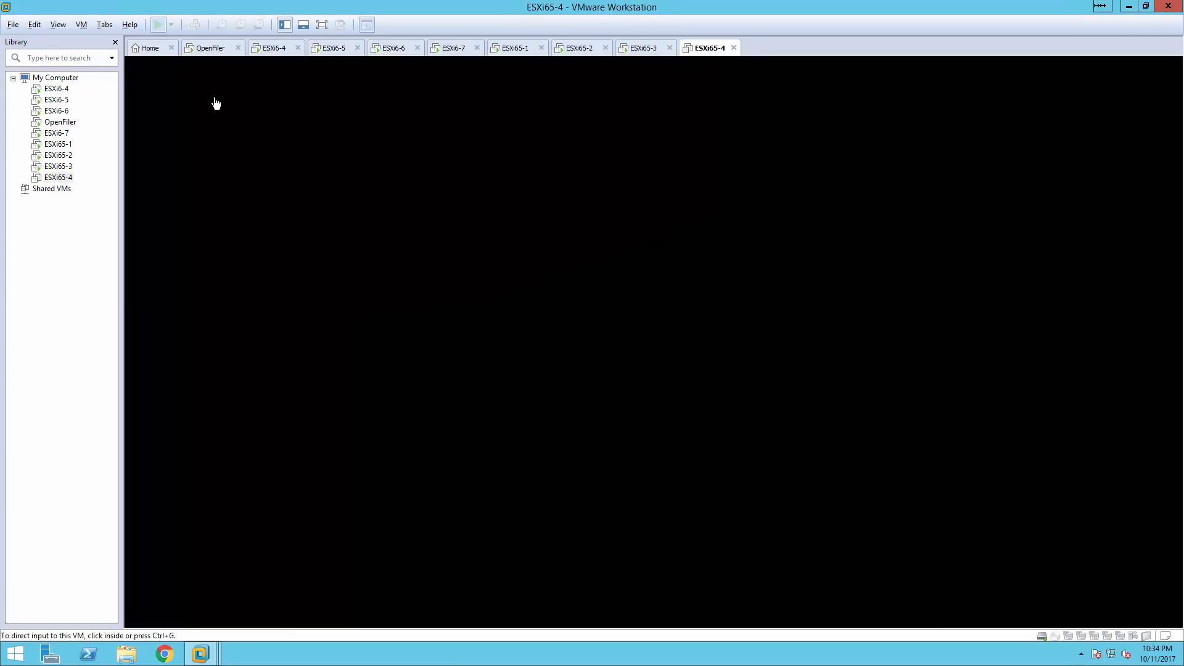
{"action": "left_click", "coordinate": [663, 390]}
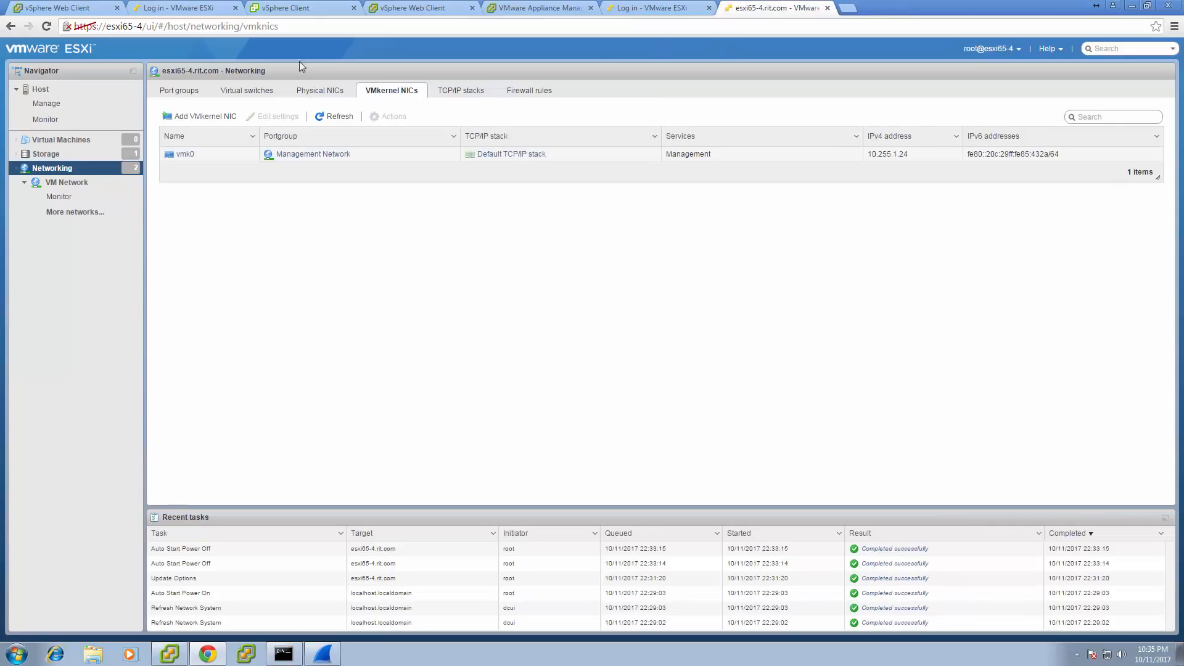
Reload the esxi65-4 Host Client, go to Physical NICs, and reload again for the login page.
{"action": "left_click", "coordinate": [45, 27]}
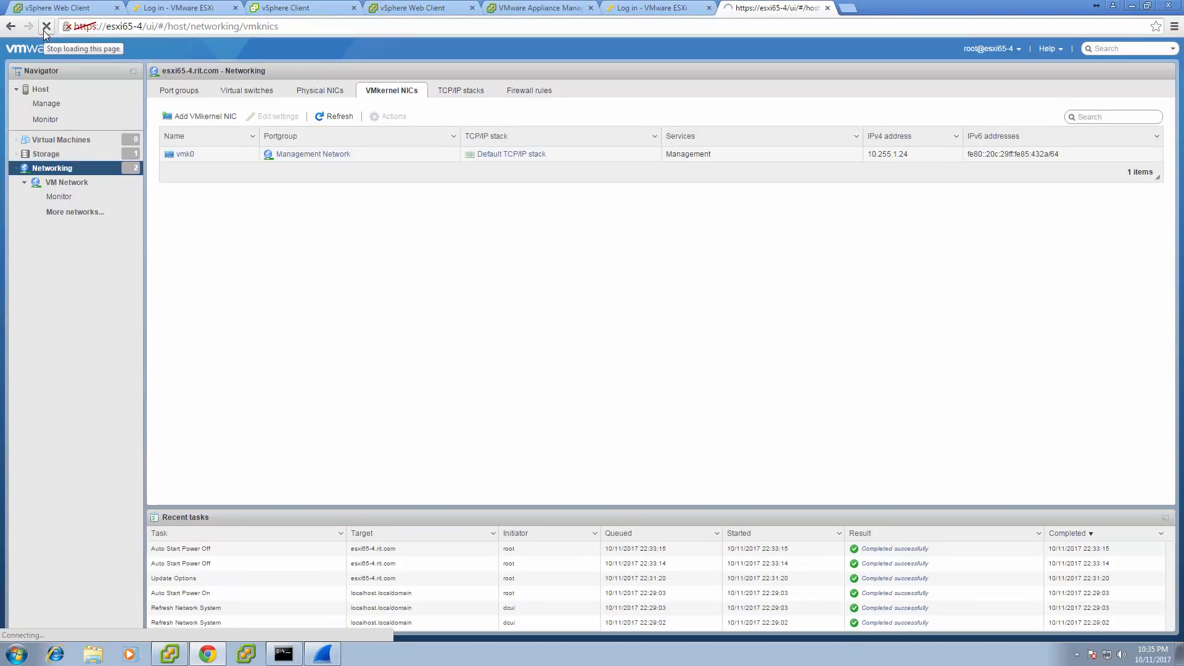
{"action": "left_click", "coordinate": [331, 94]}
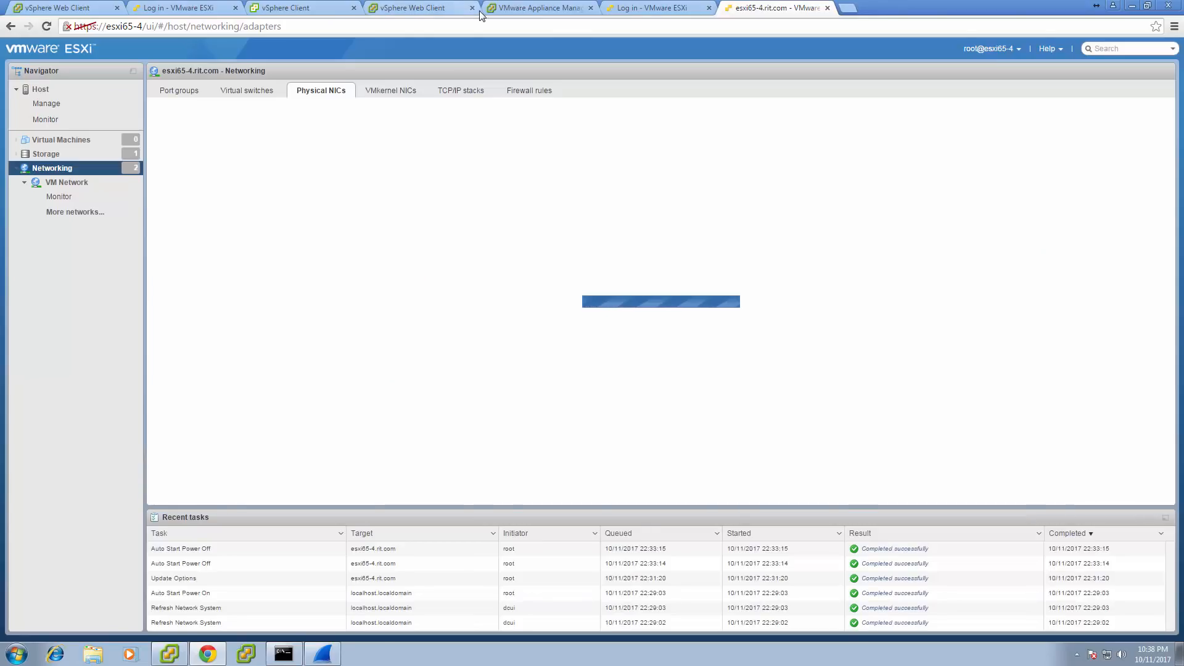
{"action": "left_click", "coordinate": [49, 26]}
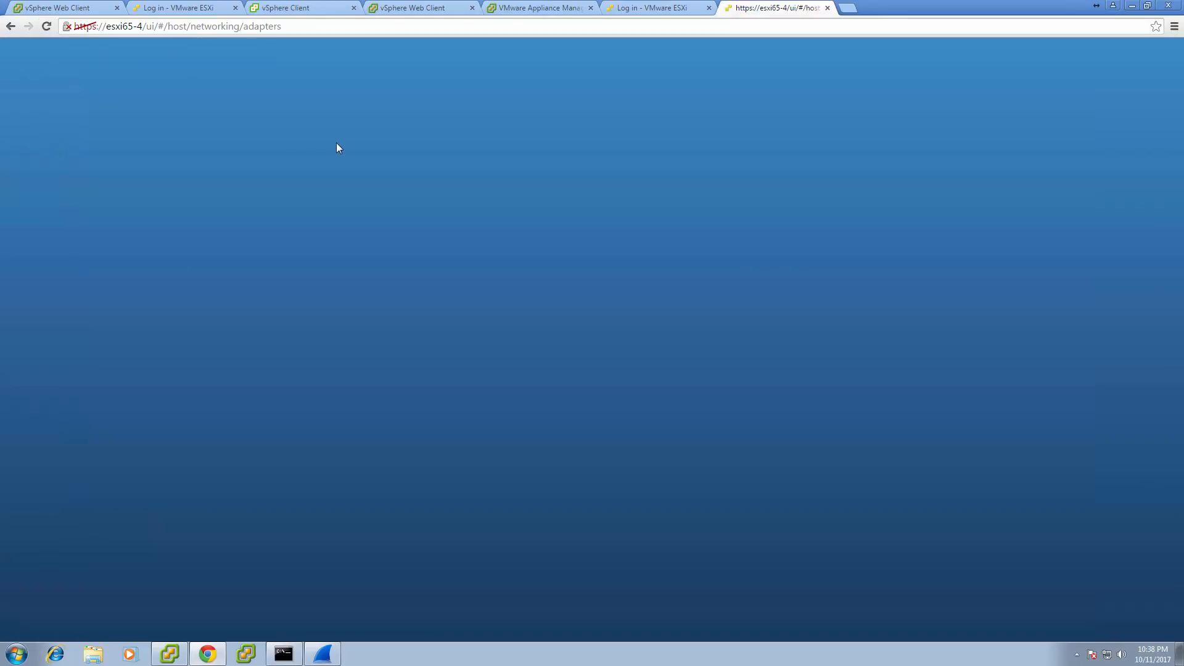
Log in to the esxi65-4 Host Client as user 'root' with the account password.
{"action": "left_click", "coordinate": [184, 251]}
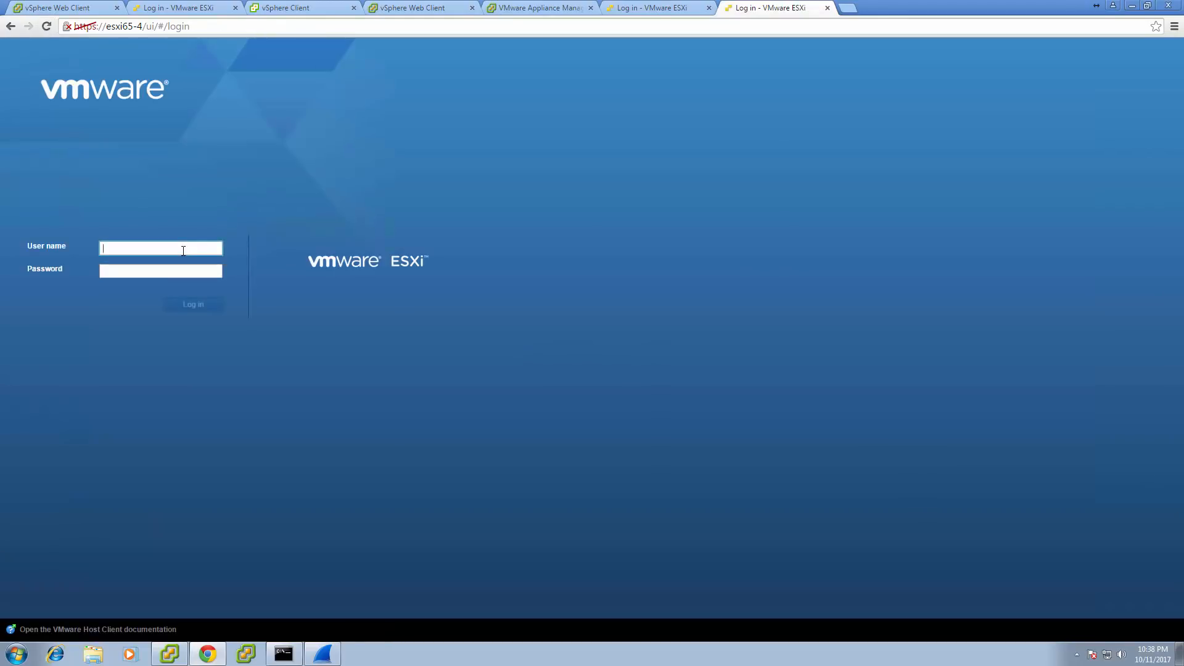
{"action": "type", "text": "root"}
{"action": "key", "text": "Tab"}
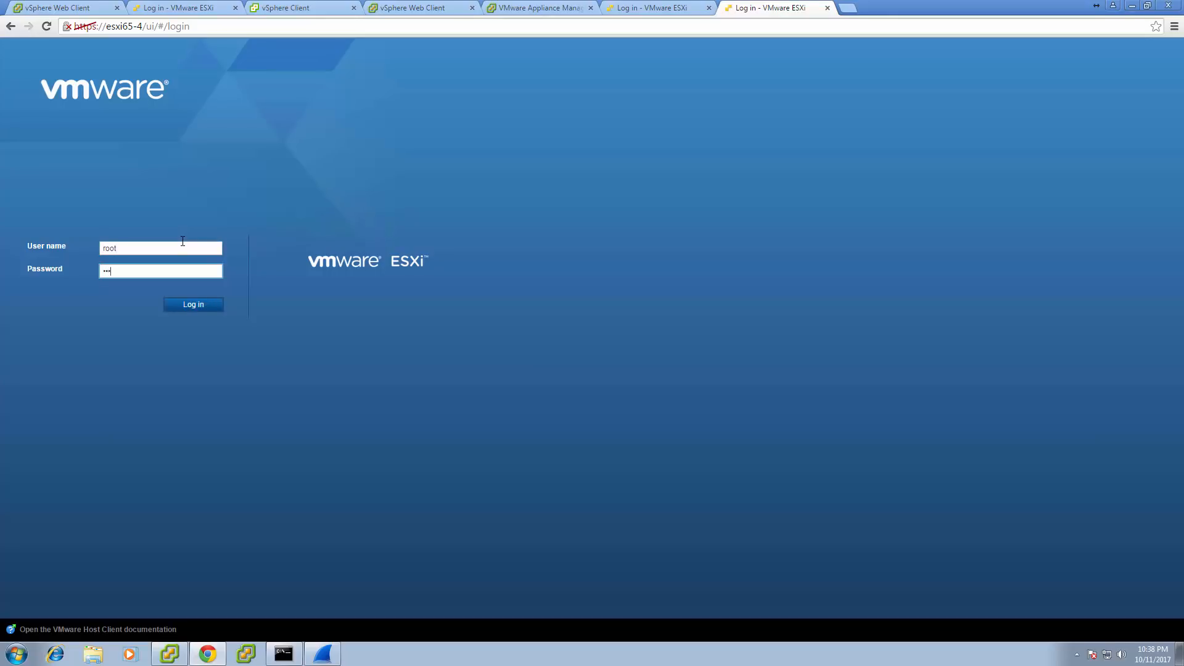
{"action": "key", "text": "Return"}
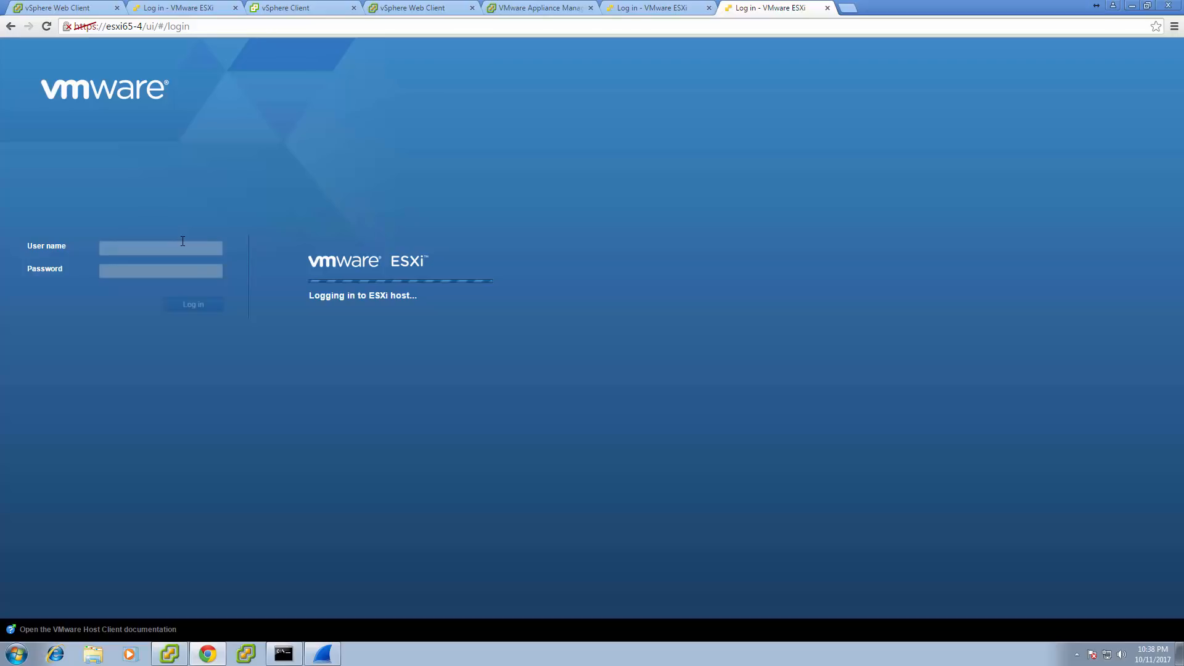